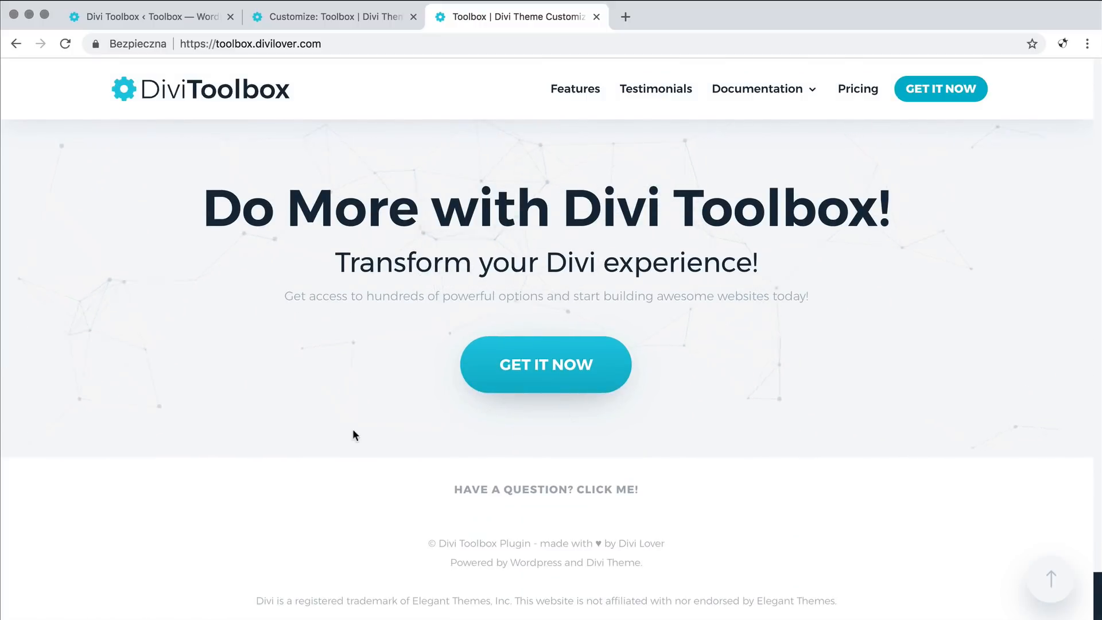
# Step: Look over the Divi Toolbox general settings page and the Divi Toolbox section list in the theme customizer
pyautogui.click(140, 21)
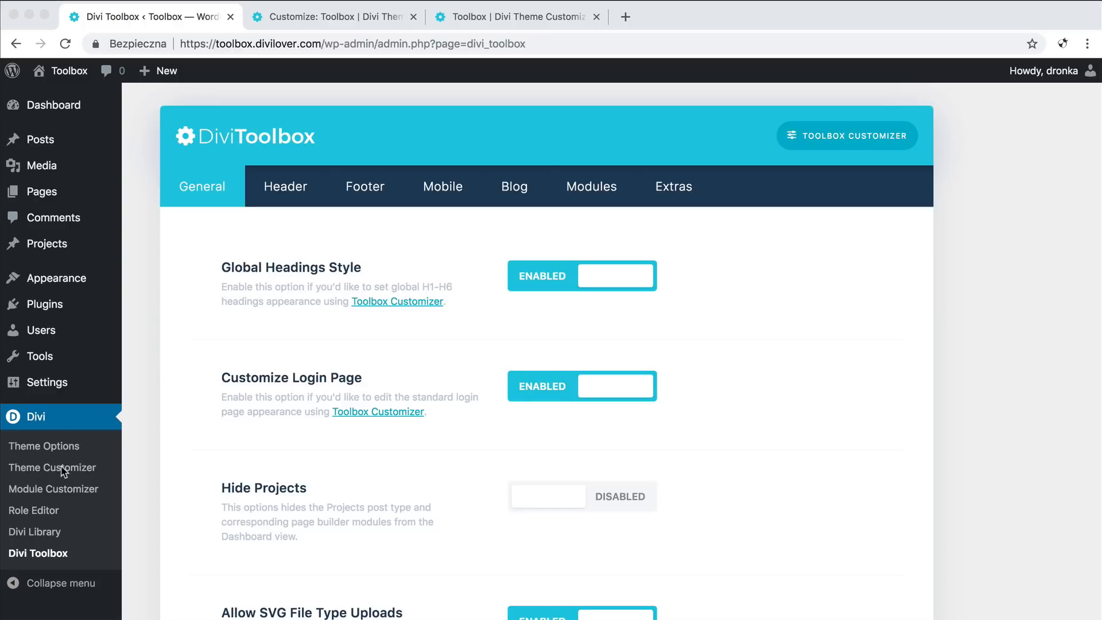
pyautogui.click(318, 19)
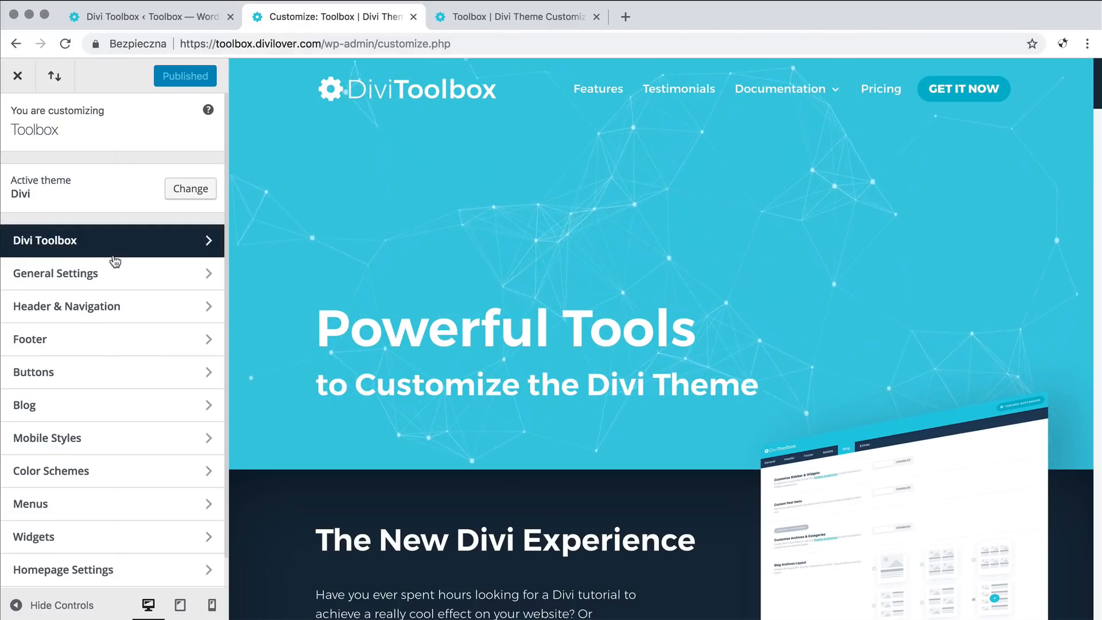
pyautogui.click(135, 249)
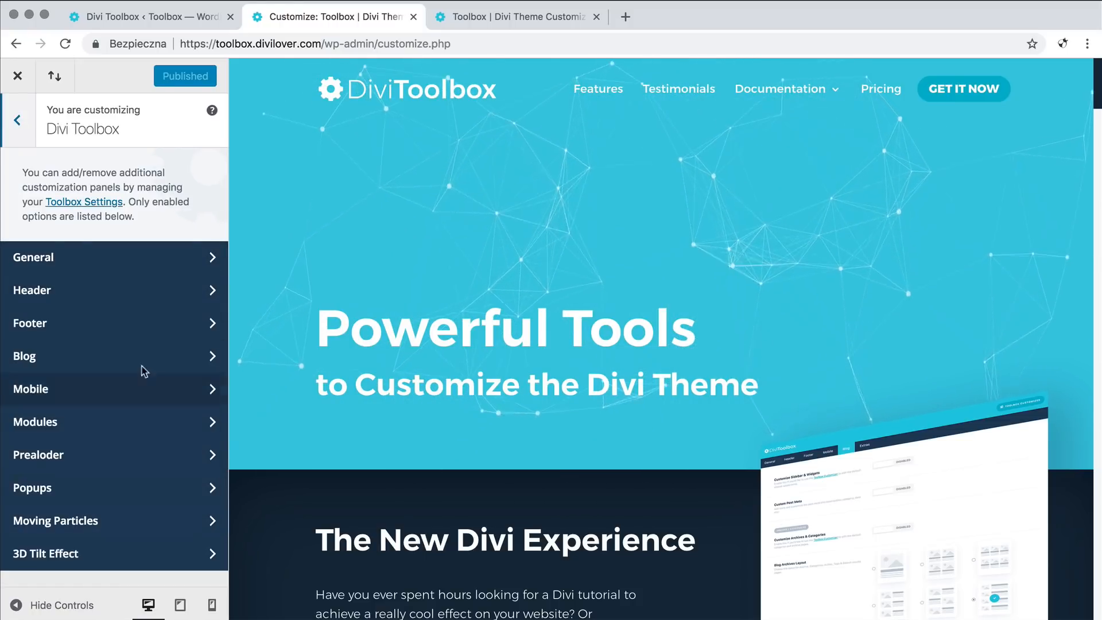
pyautogui.click(128, 21)
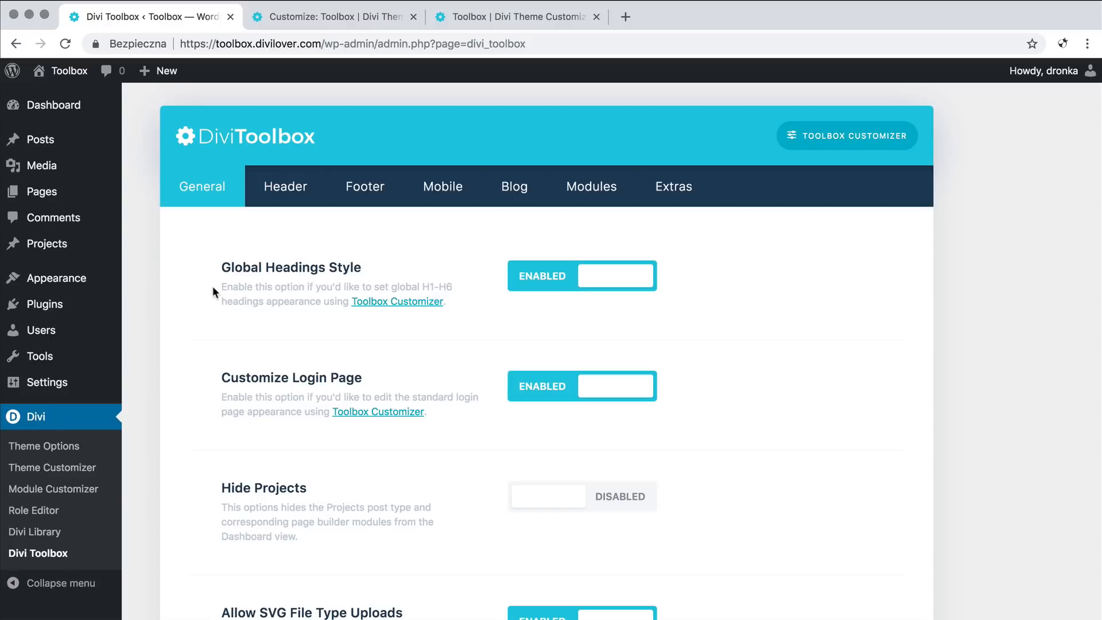
# Step: Examine the H1 to H6 font options under Headings & Fonts in the customizer's General section of Divi Toolbox
pyautogui.click(277, 13)
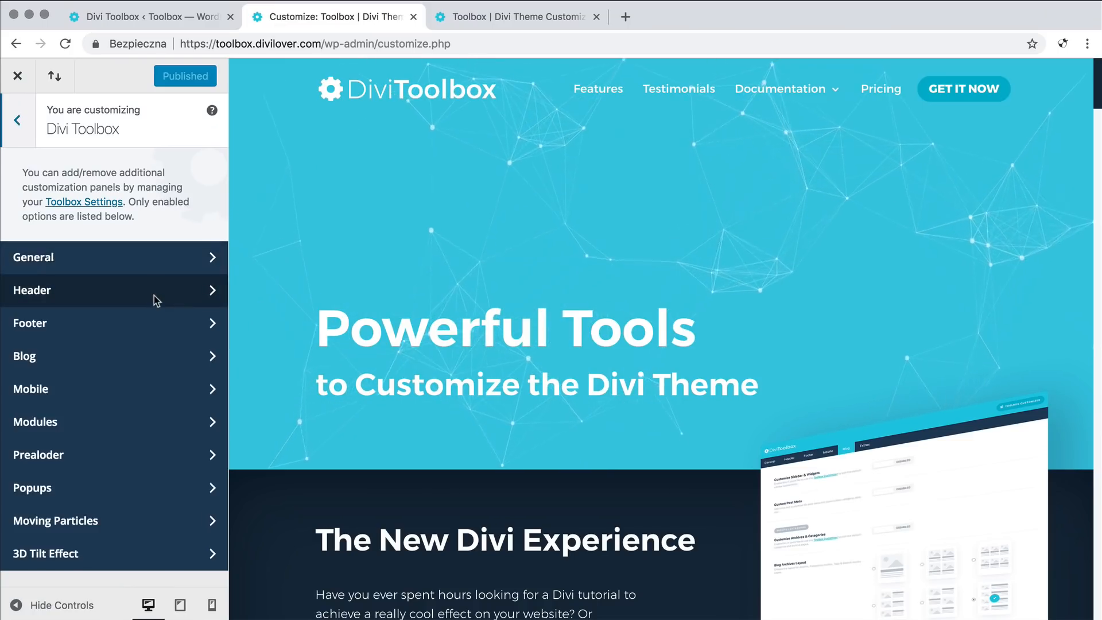
pyautogui.click(152, 257)
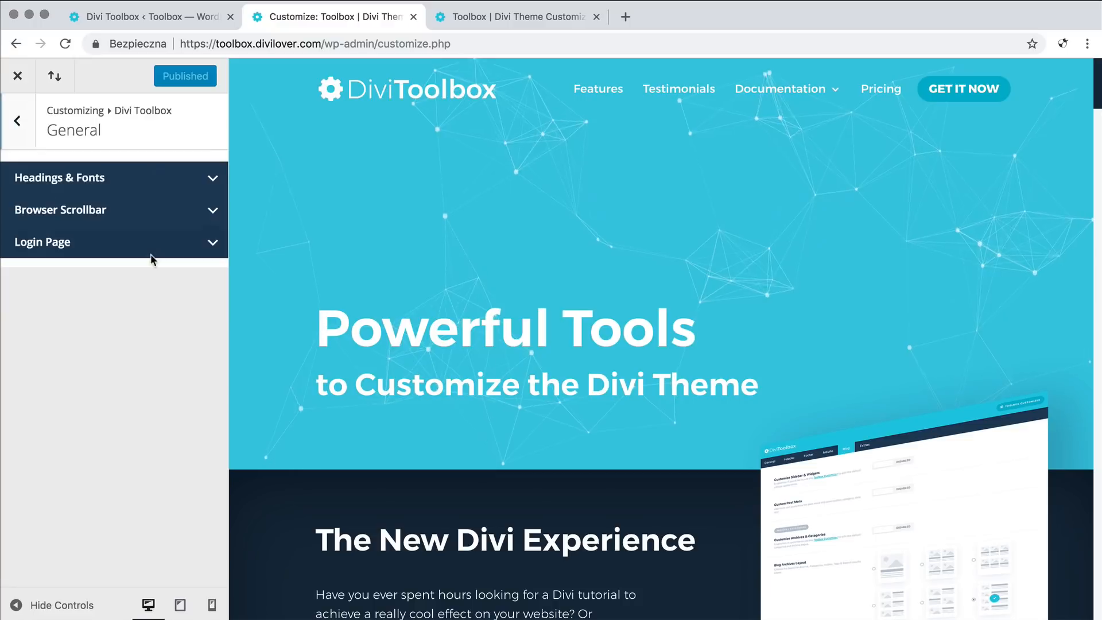
pyautogui.click(185, 181)
pyautogui.scroll(-3, 187, 322)
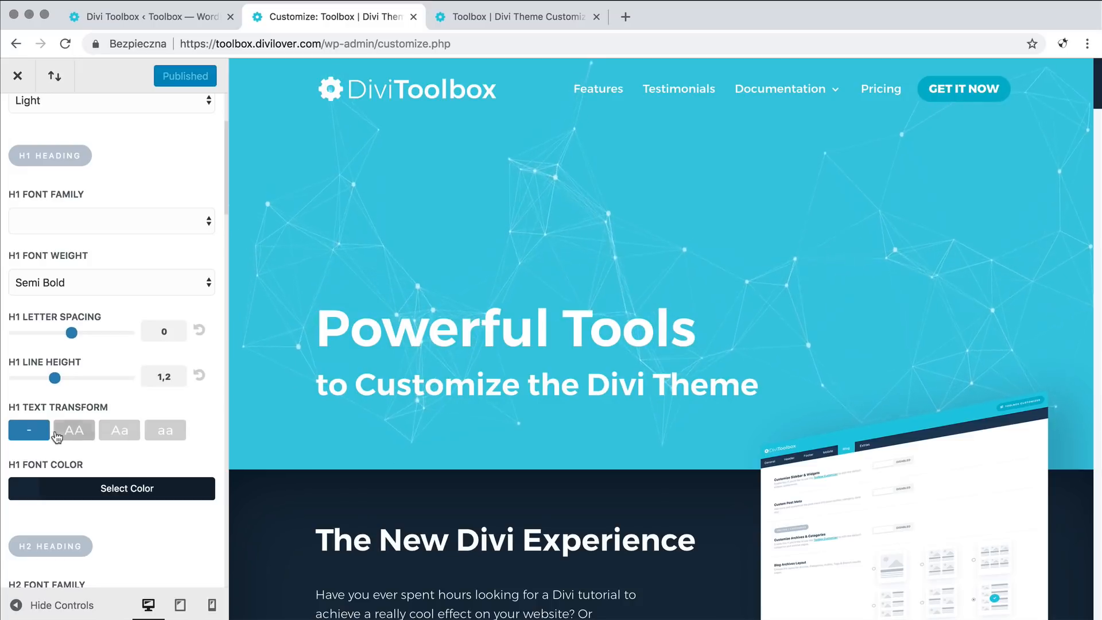
pyautogui.scroll(-5, 141, 453)
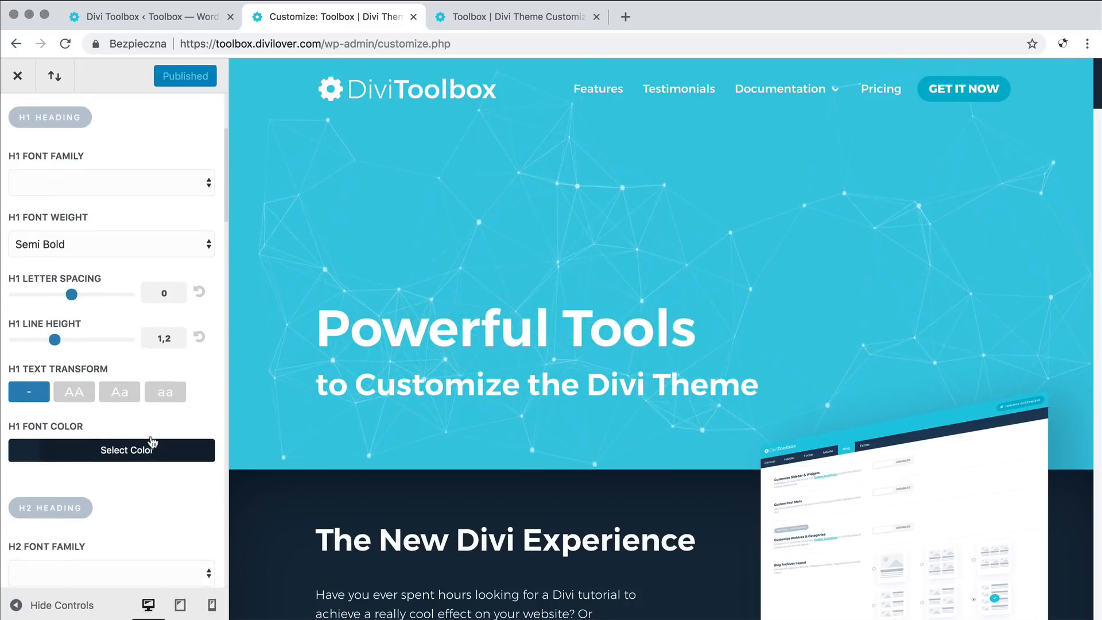
pyautogui.scroll(-6, 152, 437)
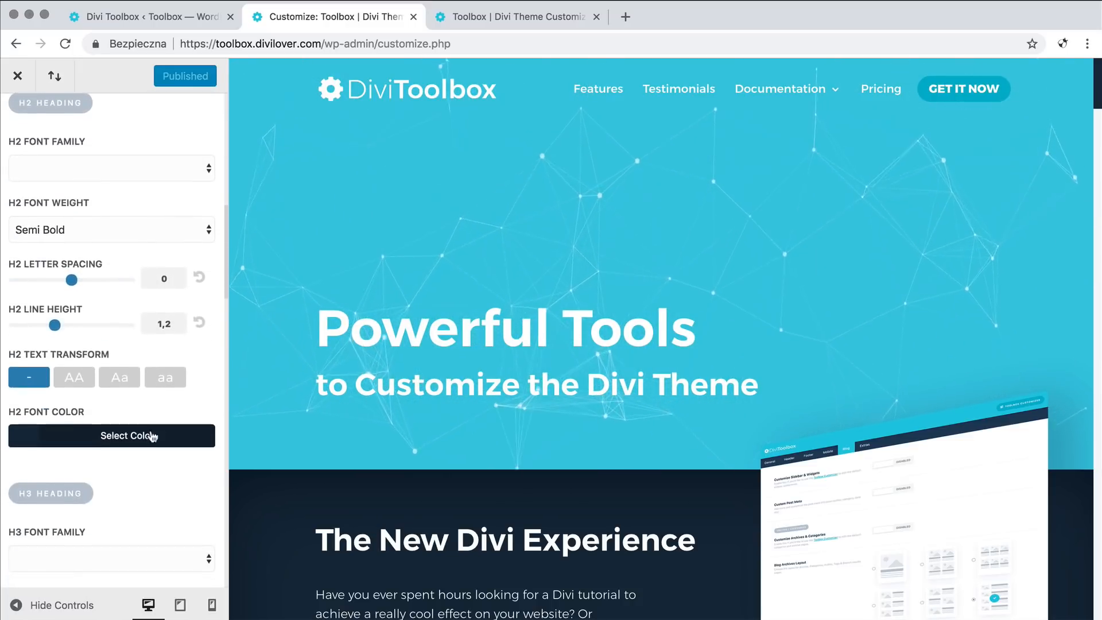
pyautogui.scroll(-6, 150, 429)
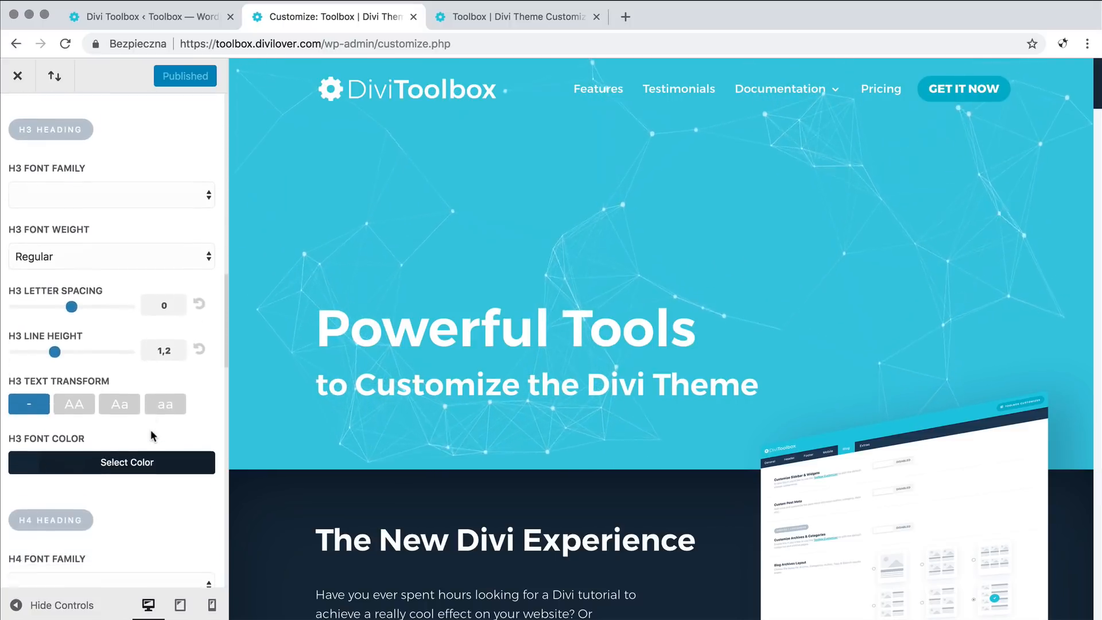
pyautogui.scroll(-8, 150, 429)
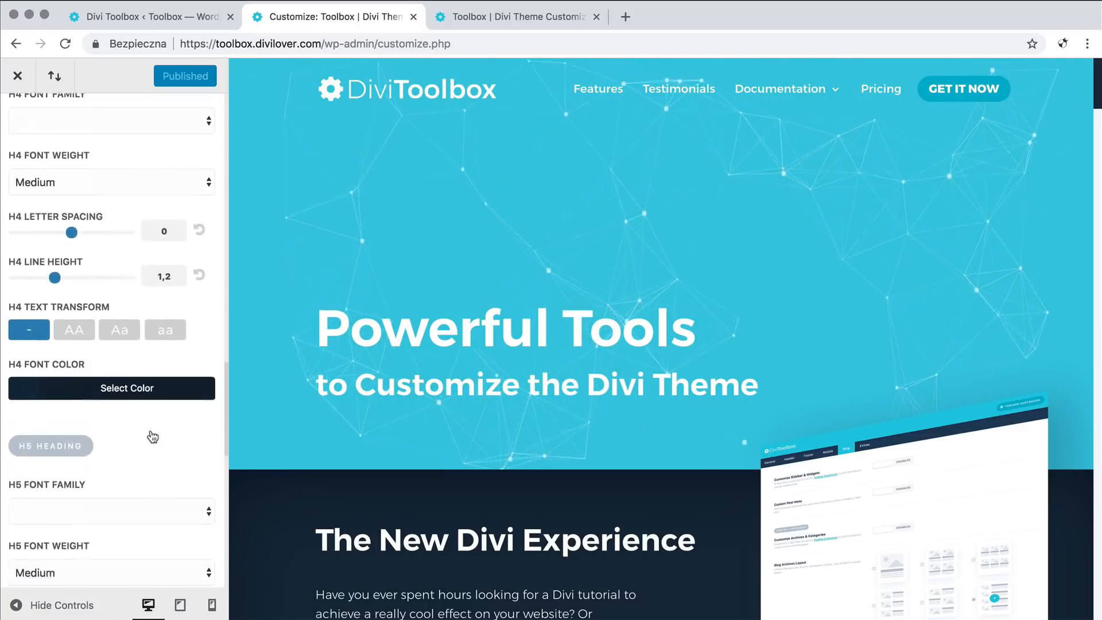
pyautogui.scroll(-8, 150, 429)
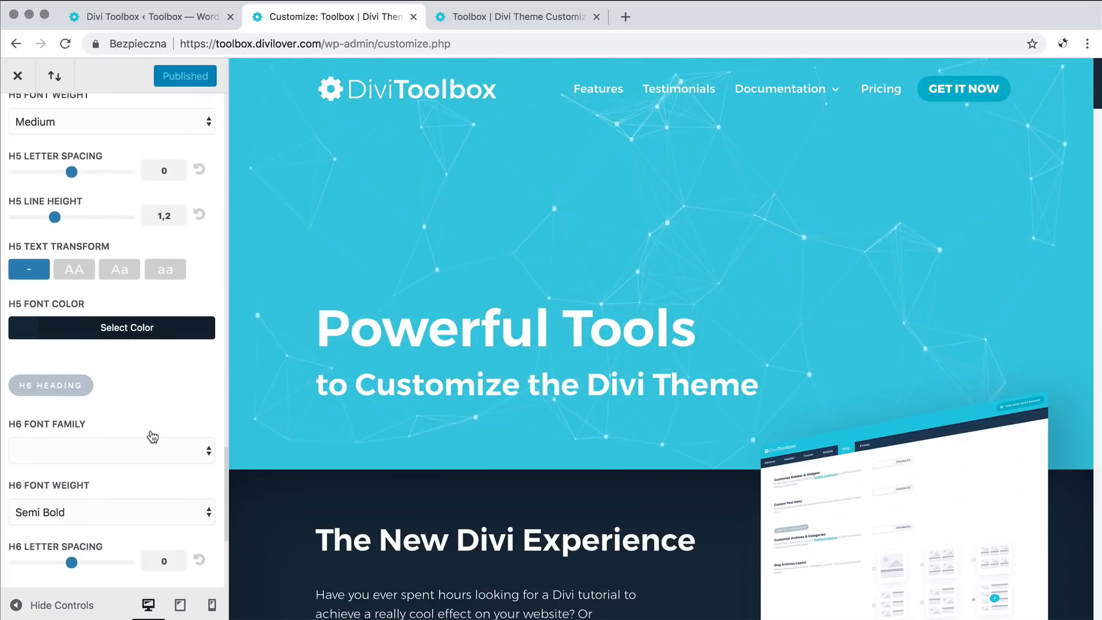
pyautogui.scroll(2, 151, 429)
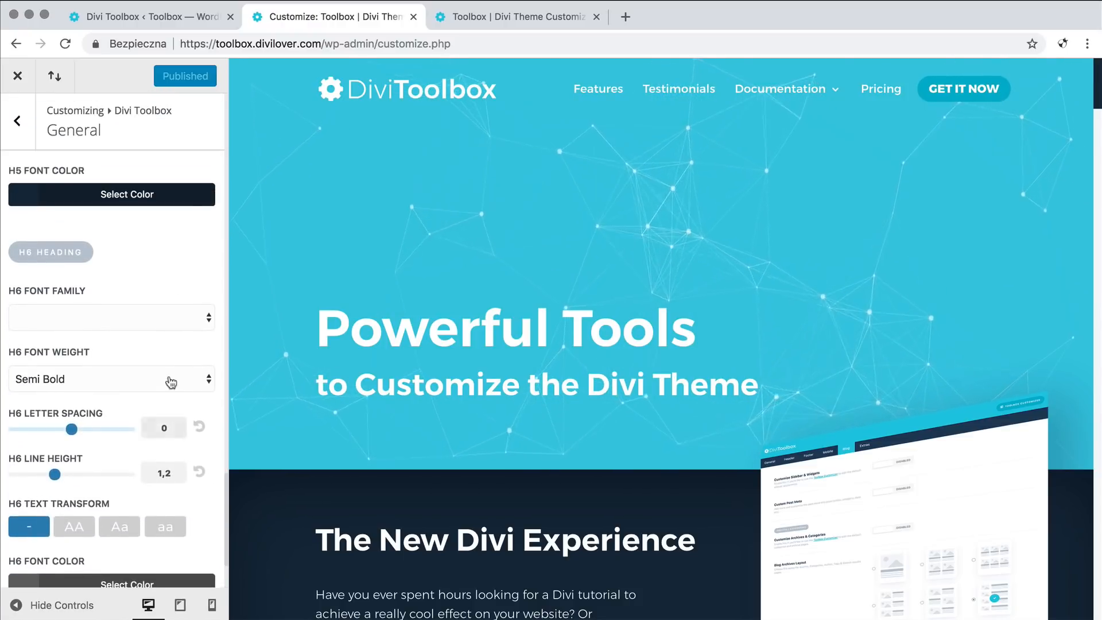
# Step: Open the customizer from the Customize Login Page setting and expand the Login Page options in Divi Toolbox's General section
pyautogui.click(181, 20)
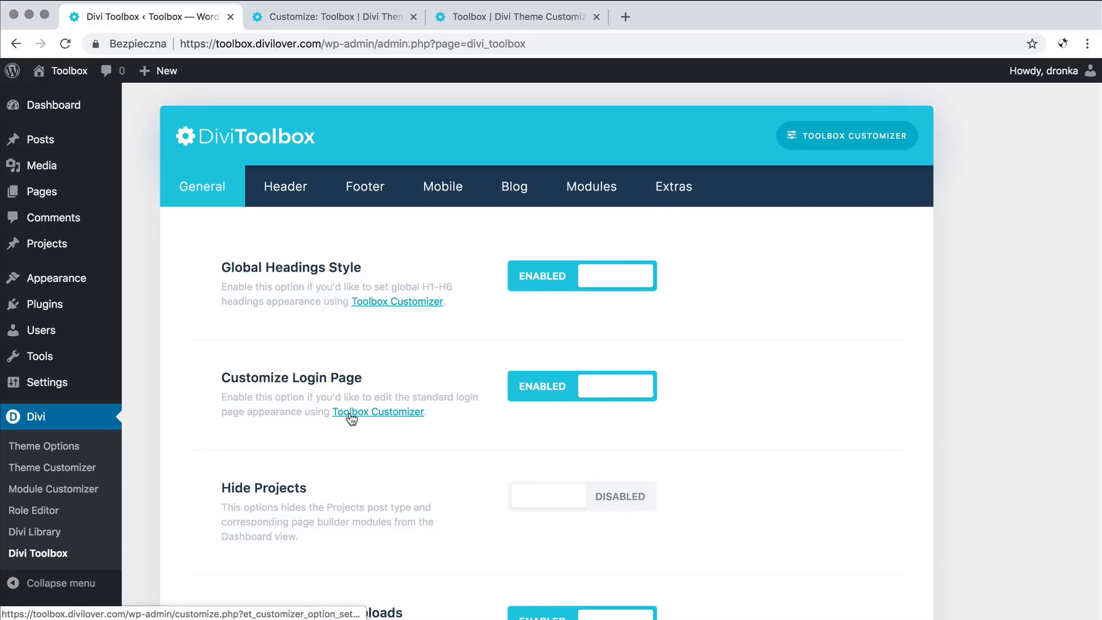
pyautogui.scroll(-1, 221, 149)
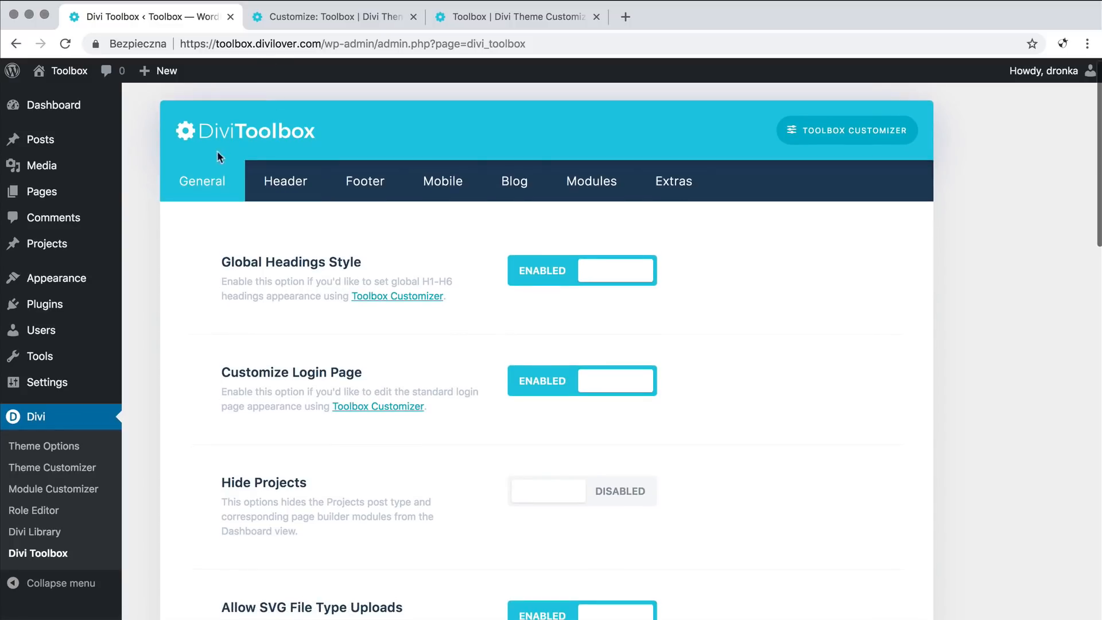
pyautogui.click(304, 16)
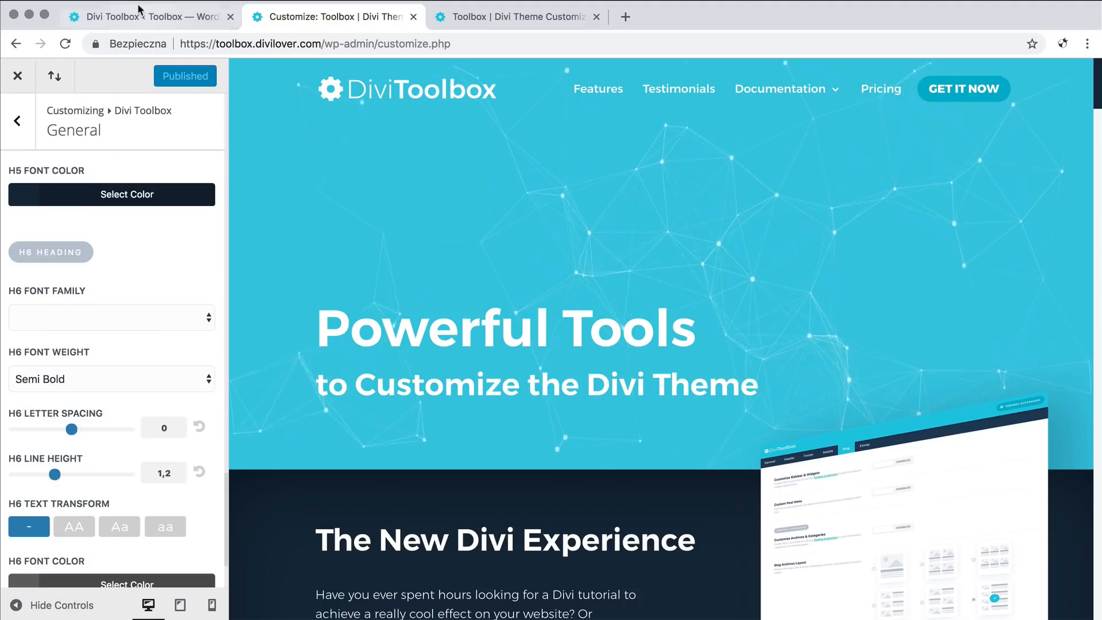
pyautogui.click(140, 10)
pyautogui.click(368, 411)
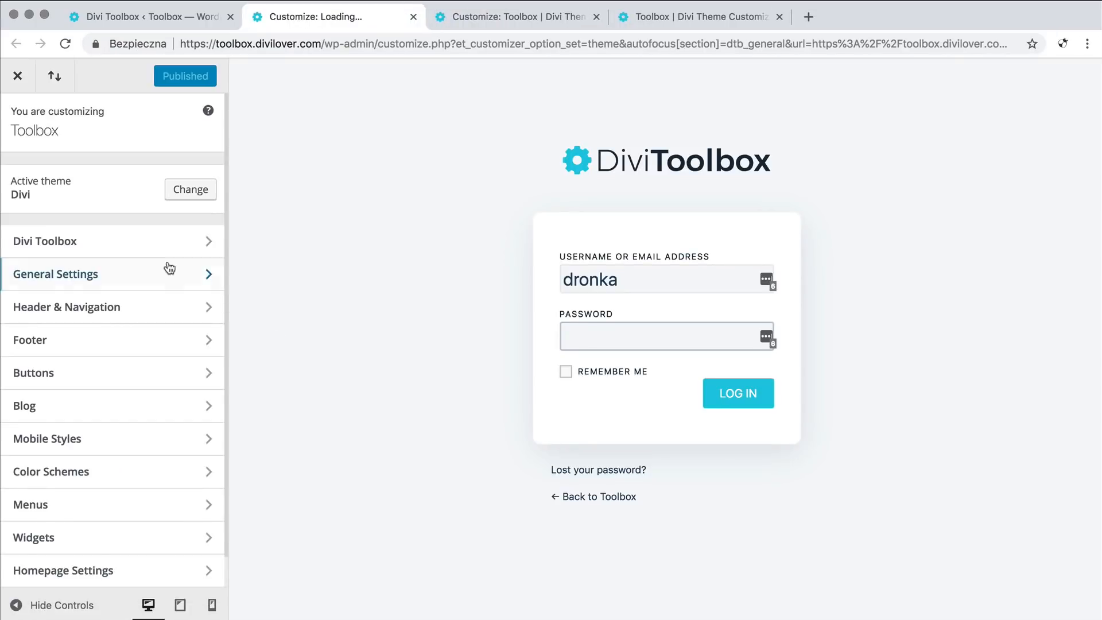
pyautogui.click(144, 251)
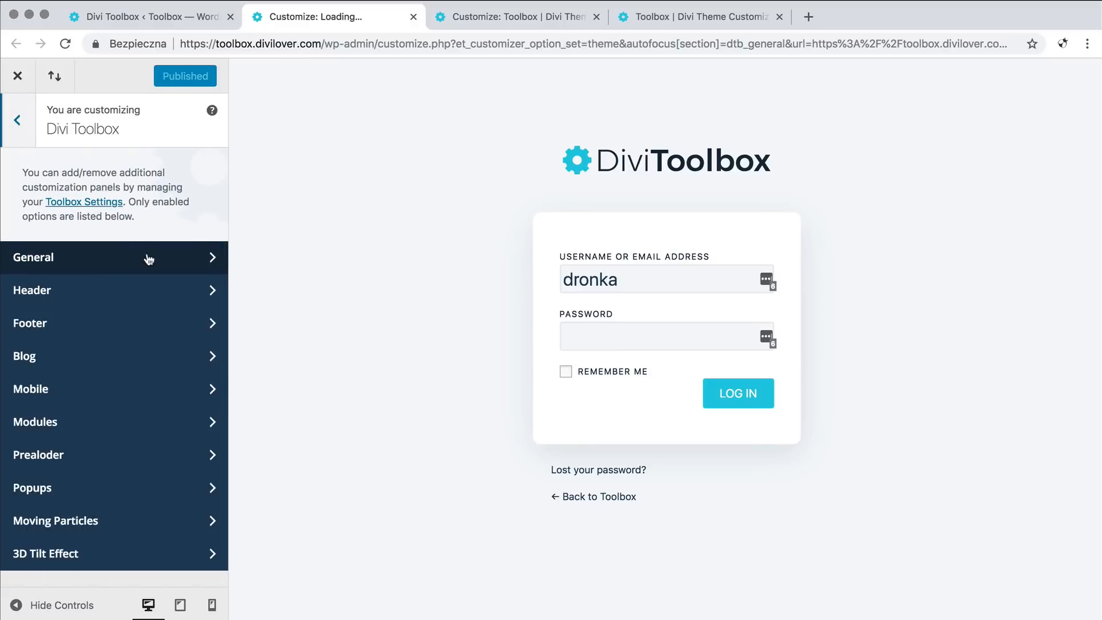
pyautogui.click(148, 258)
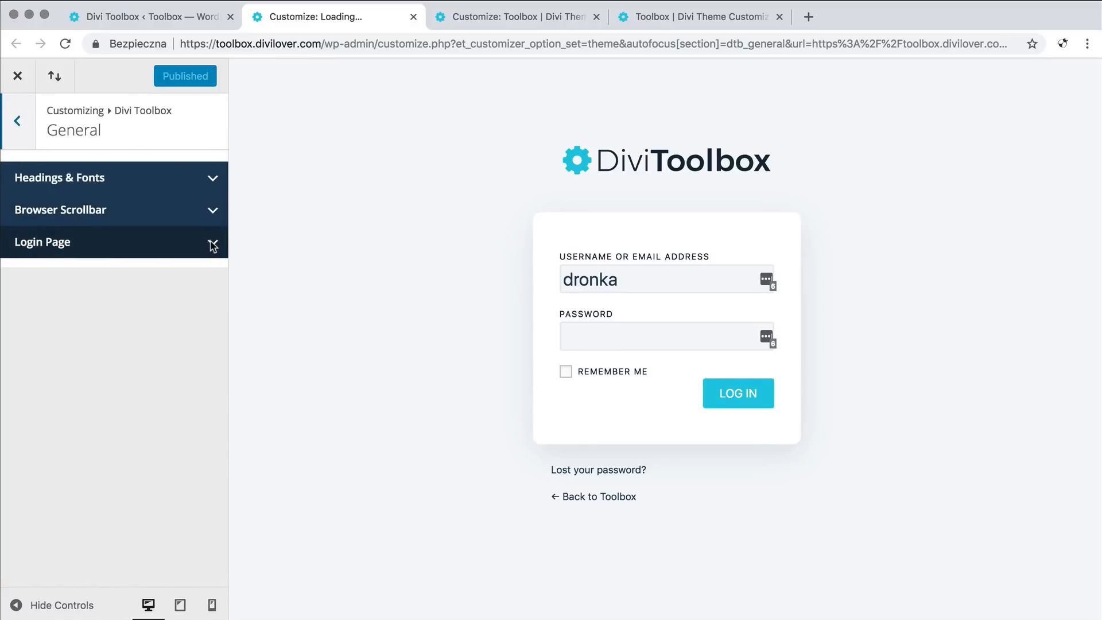
pyautogui.click(213, 242)
# Step: Examine the login page's logo, page background, login form, form fields and button styling options
pyautogui.scroll(-1, 191, 356)
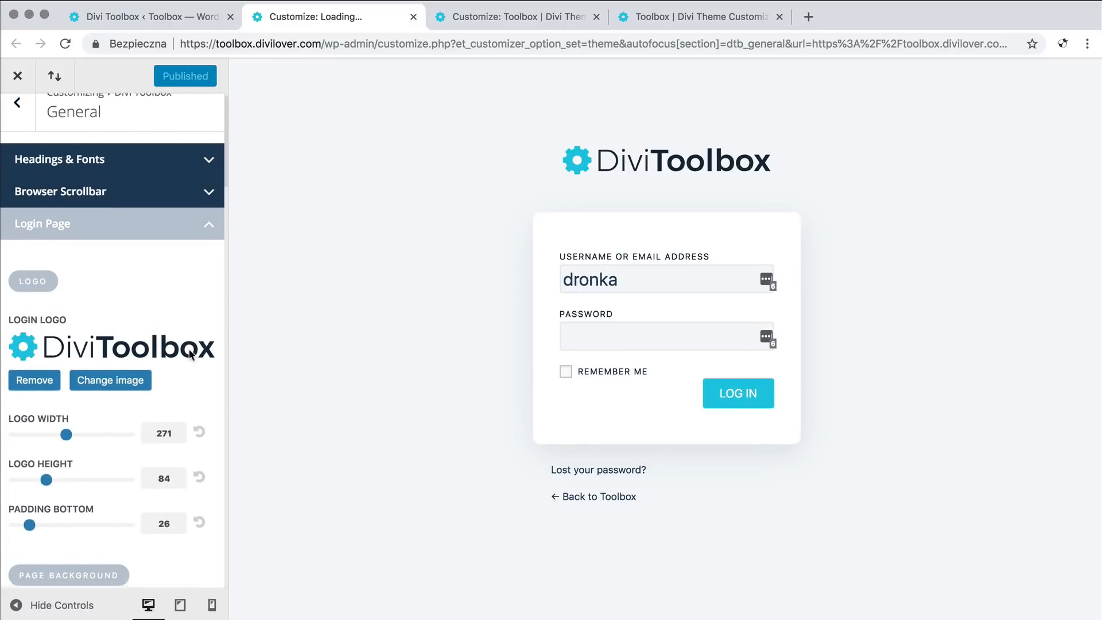
pyautogui.scroll(-4, 191, 356)
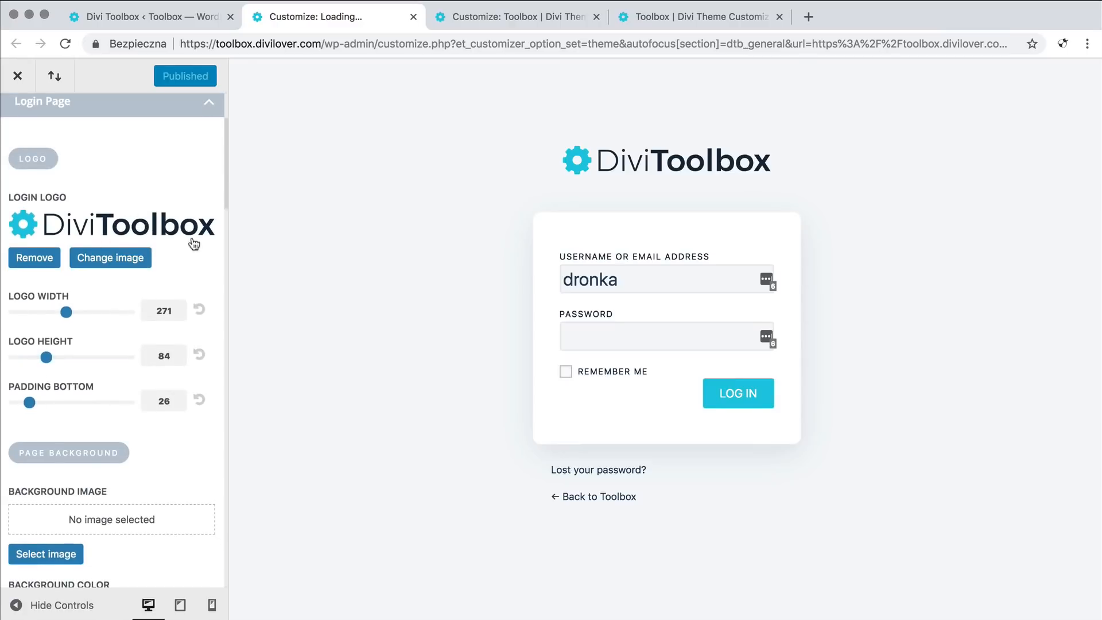
pyautogui.scroll(-1, 194, 253)
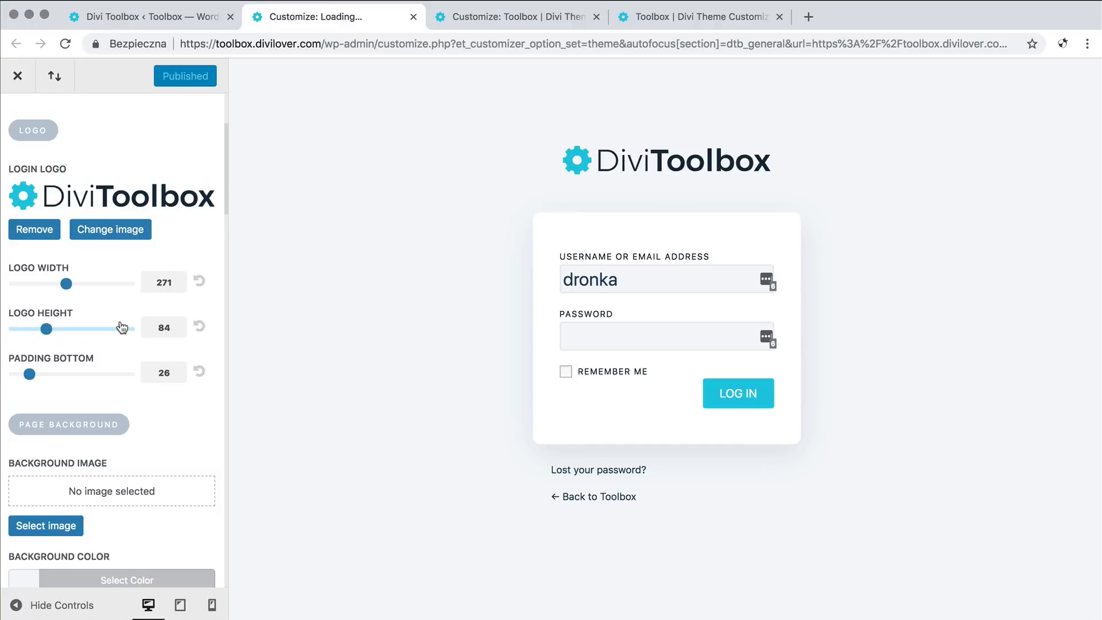
pyautogui.scroll(-6, 121, 327)
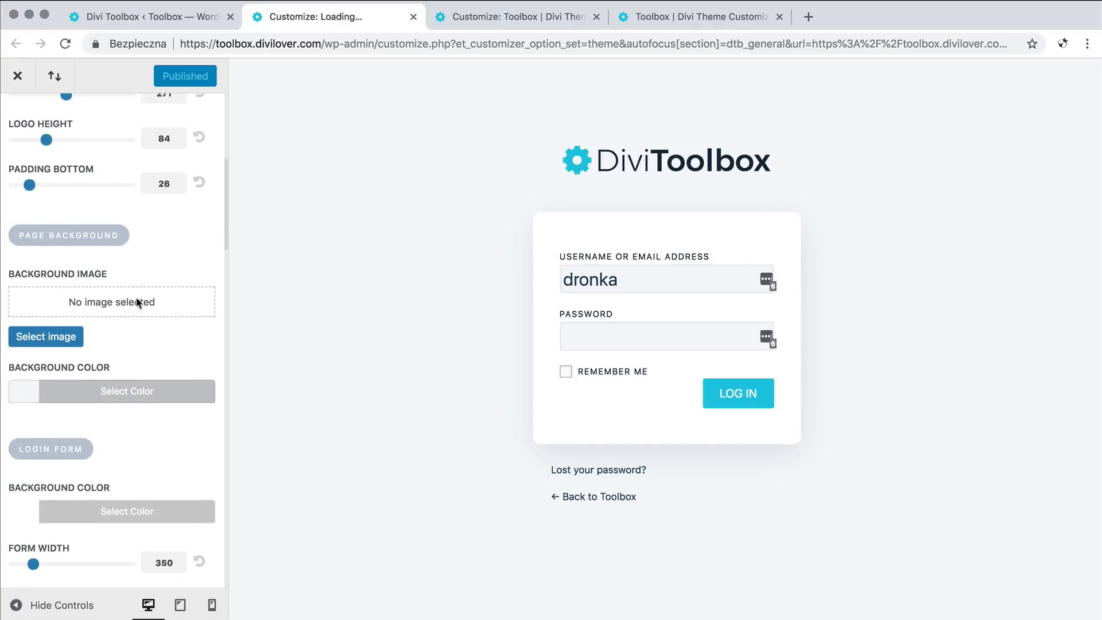
pyautogui.scroll(-10, 148, 319)
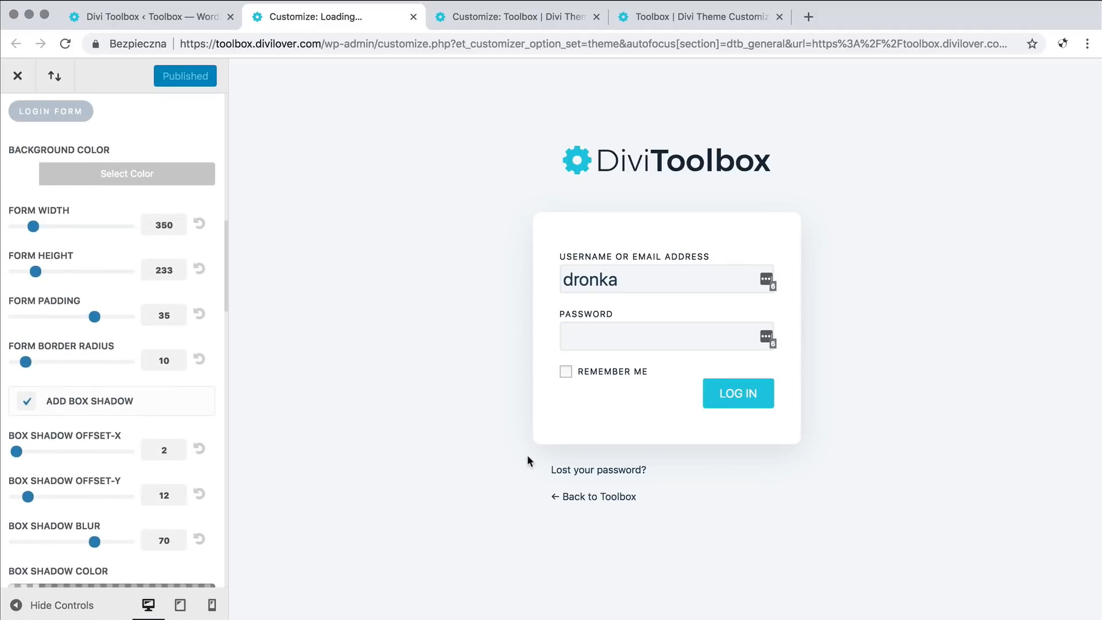
pyautogui.scroll(-10, 214, 408)
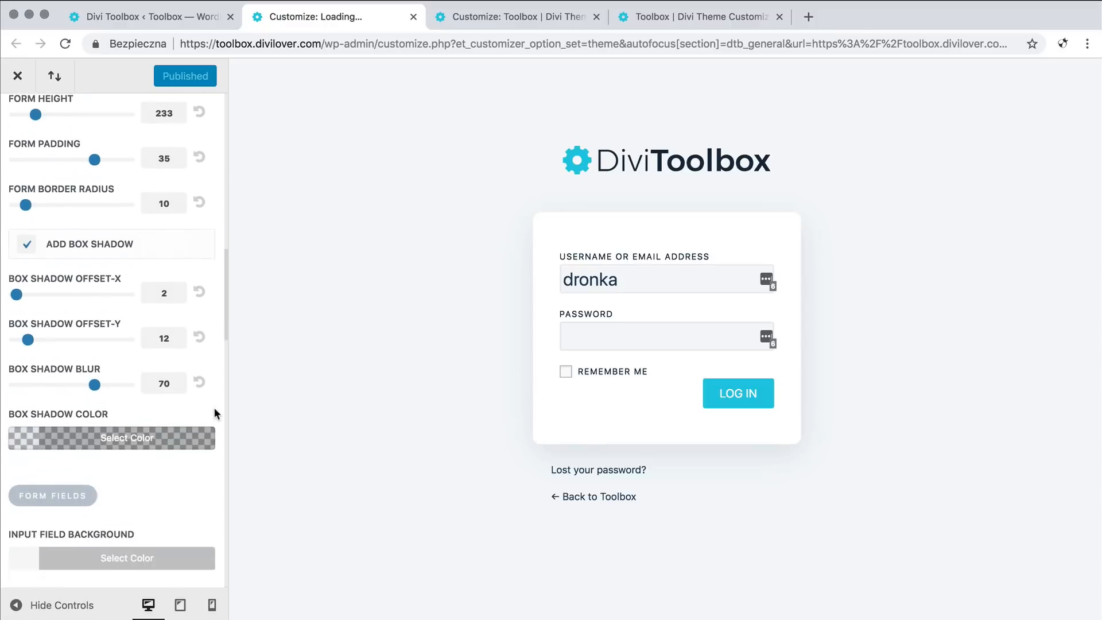
pyautogui.scroll(-9, 215, 413)
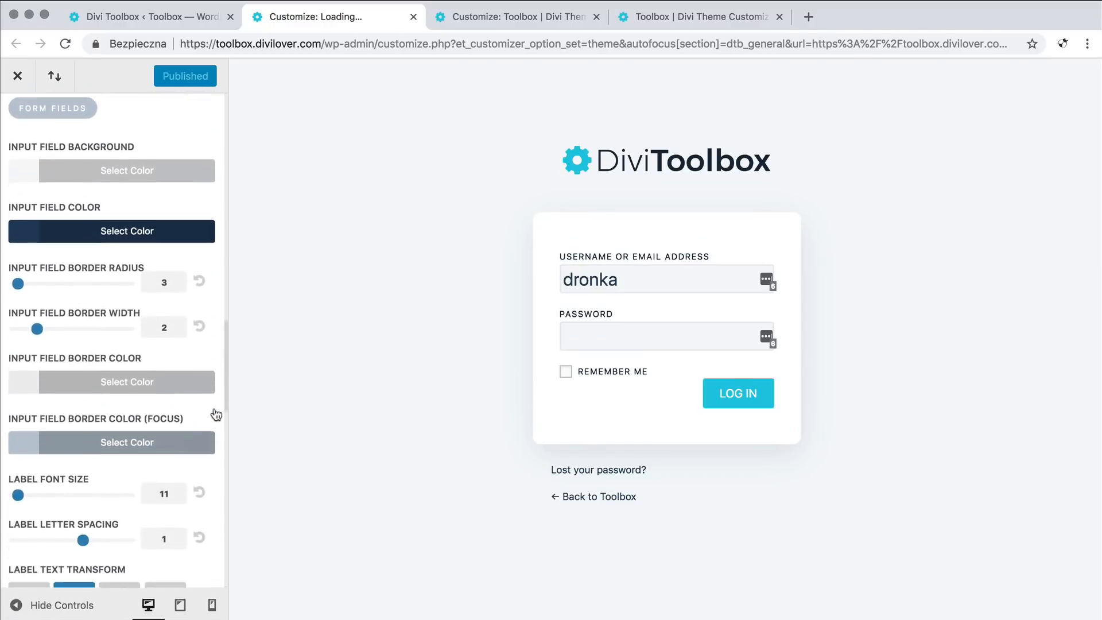
pyautogui.scroll(-7, 215, 413)
pyautogui.scroll(-8, 215, 413)
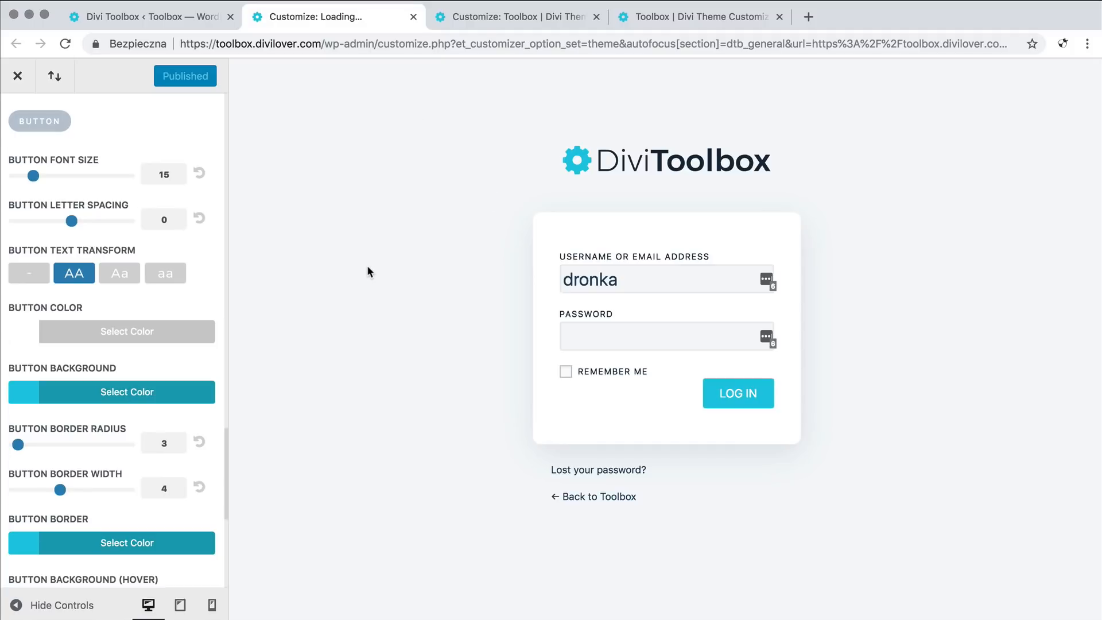
# Step: Return to the Divi Toolbox general settings and review the Hide Projects, Allow SVG File Type Uploads and Custom Browser Scrollbar options
pyautogui.click(158, 16)
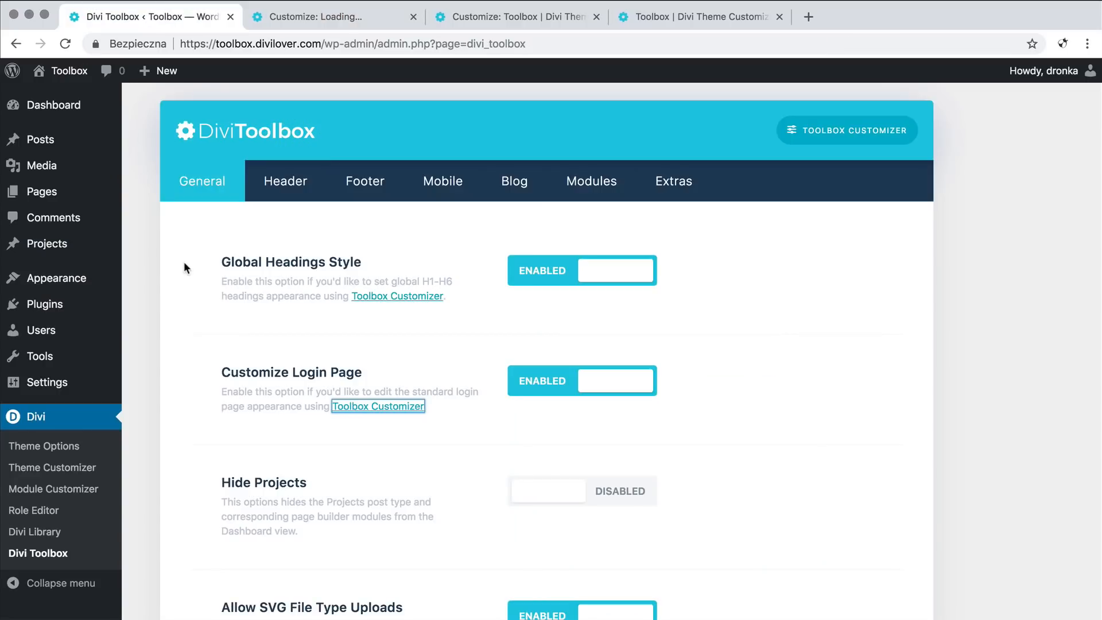
pyautogui.scroll(-3, 184, 261)
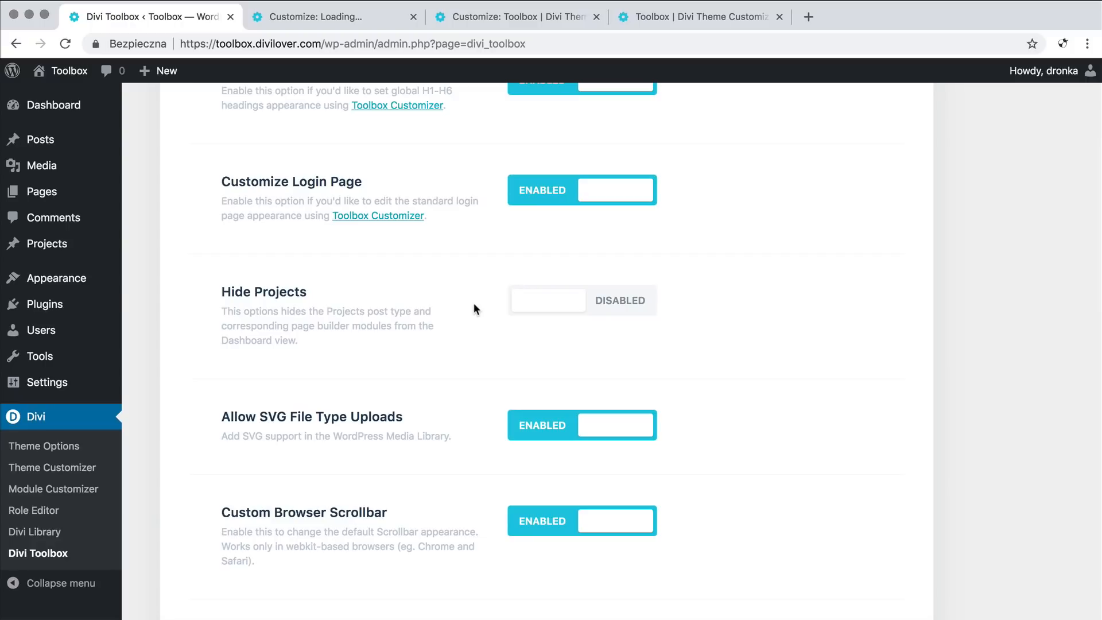
pyautogui.moveTo(67, 251)
pyautogui.scroll(-5, 194, 304)
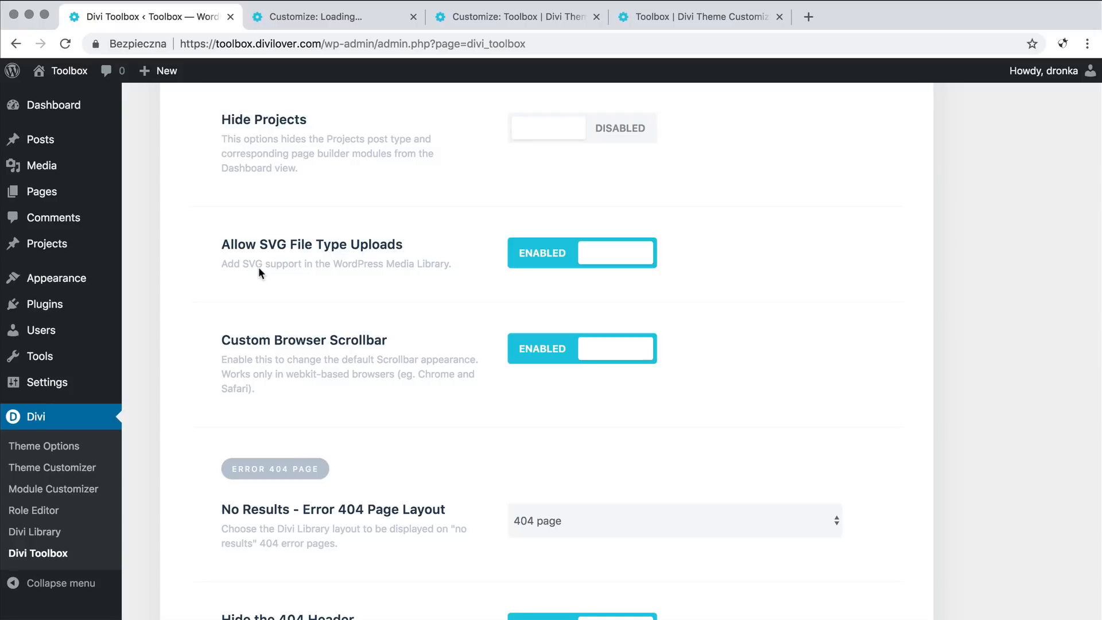
pyautogui.scroll(1, 371, 271)
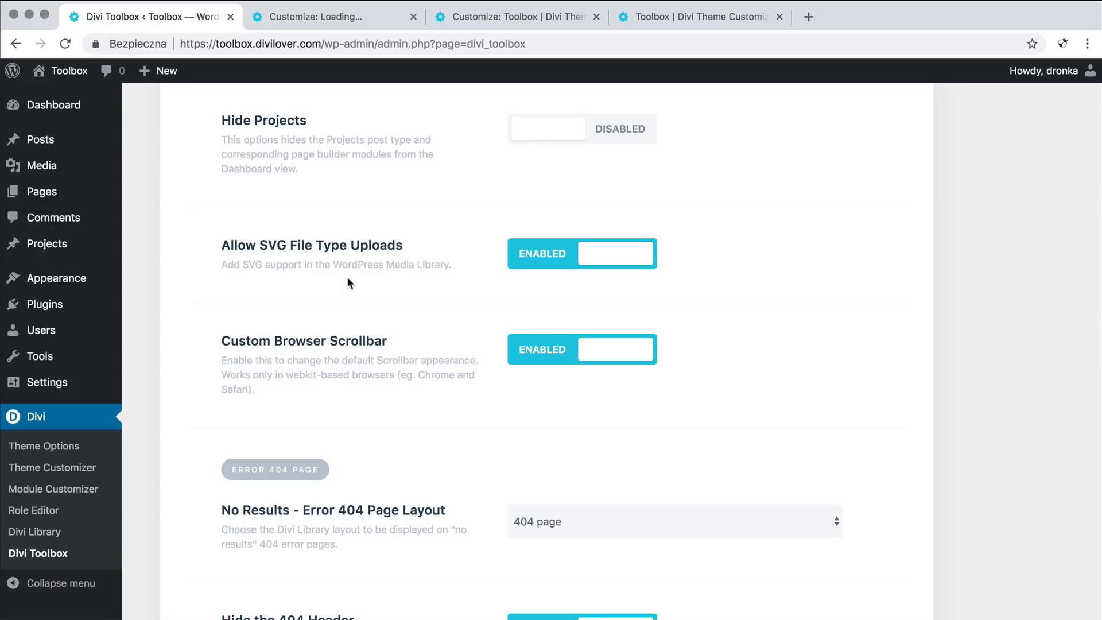
pyautogui.scroll(-3, 347, 280)
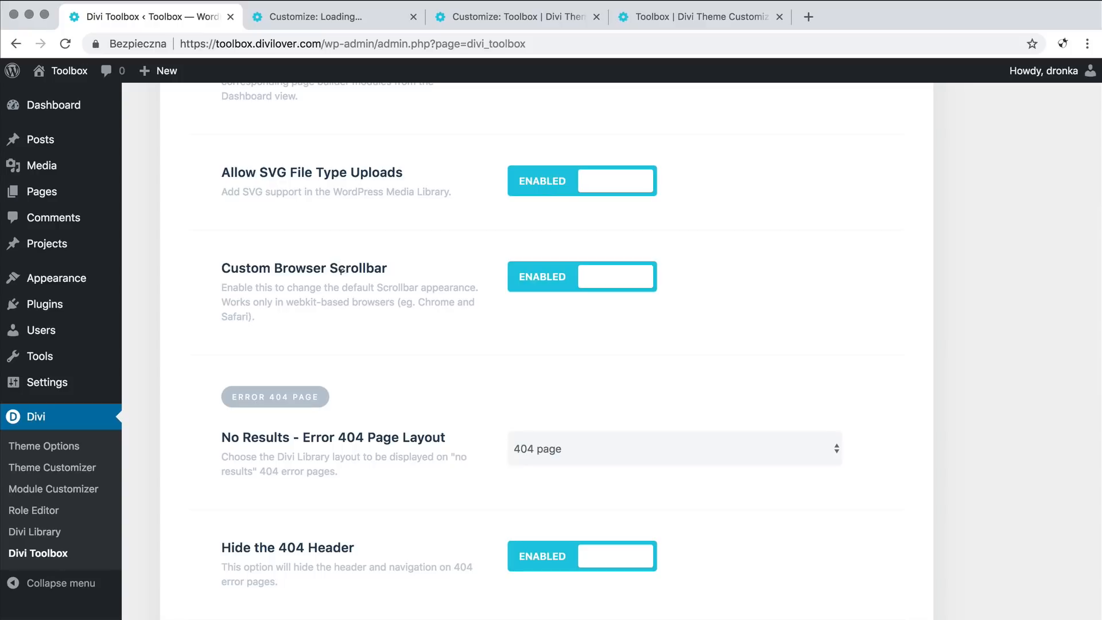
# Step: Inspect the custom browser scrollbar on the live Divi Toolbox homepage by moving through the page
pyautogui.click(660, 17)
pyautogui.moveTo(758, 88)
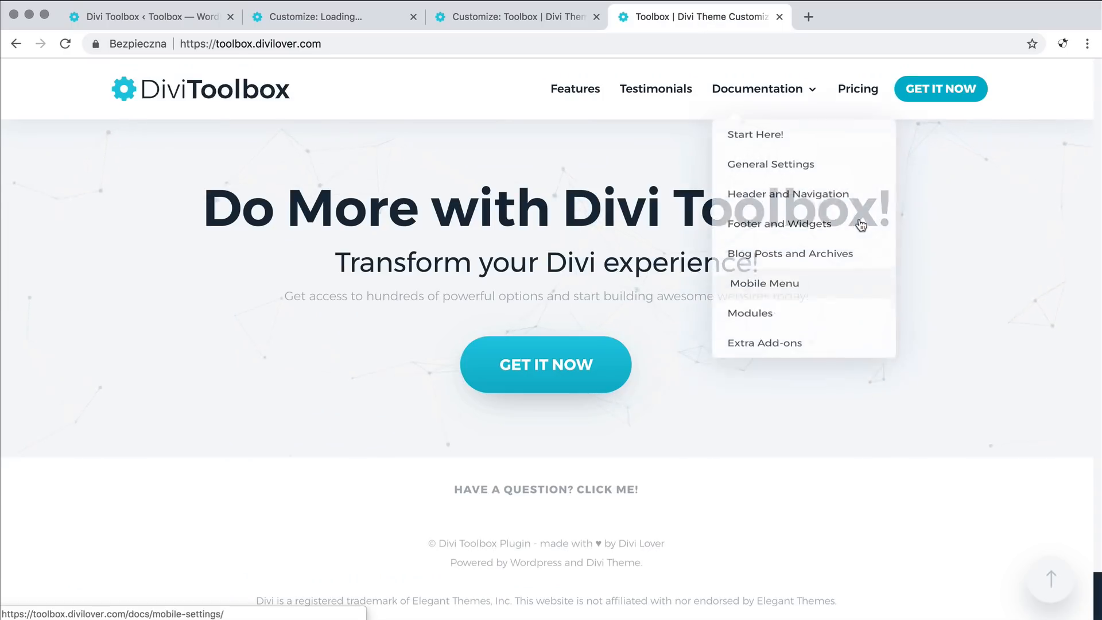
pyautogui.scroll(-15, 976, 226)
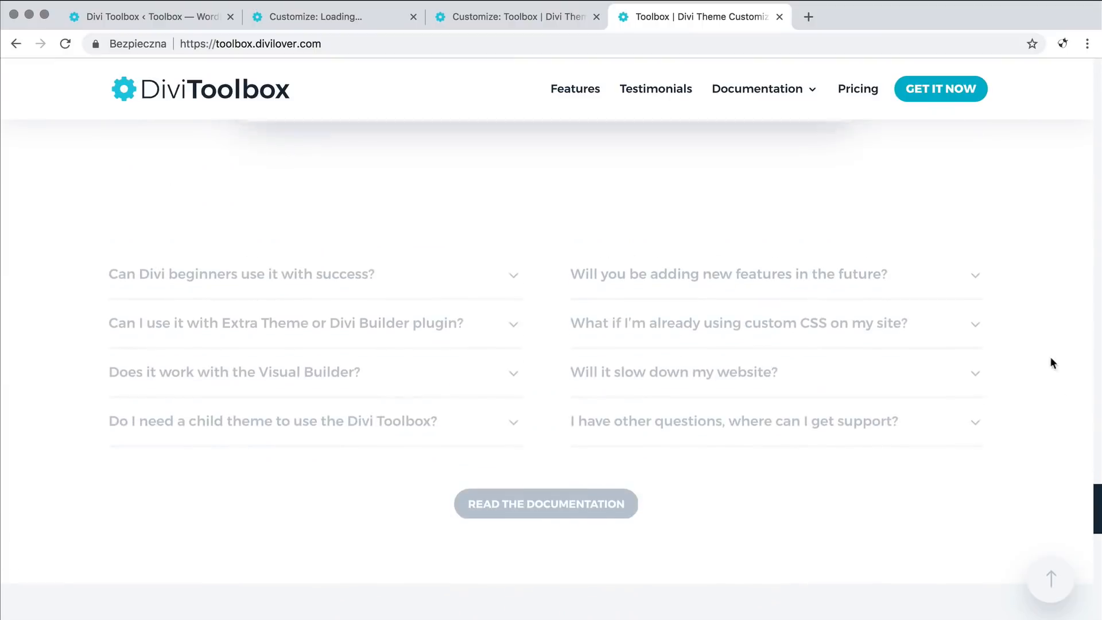
pyautogui.moveTo(1097, 512); pyautogui.dragTo(1086, 357)
pyautogui.scroll(-2, 932, 309)
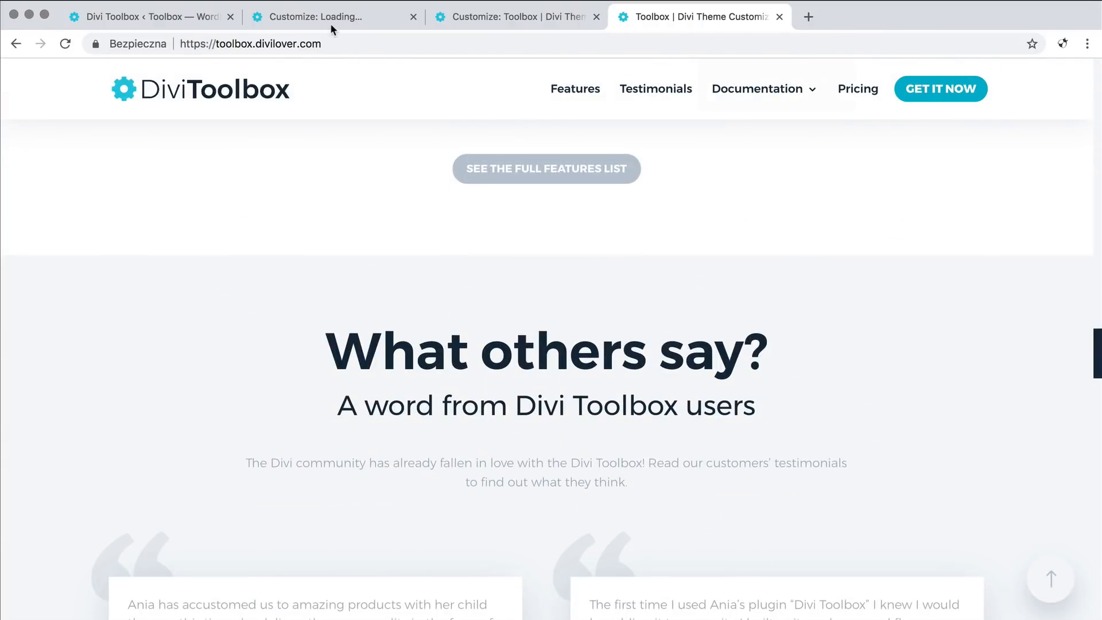
# Step: Open the Browser Scrollbar options in the customizer's Divi Toolbox General section and review the width, border radius and color settings
pyautogui.click(477, 16)
pyautogui.click(342, 22)
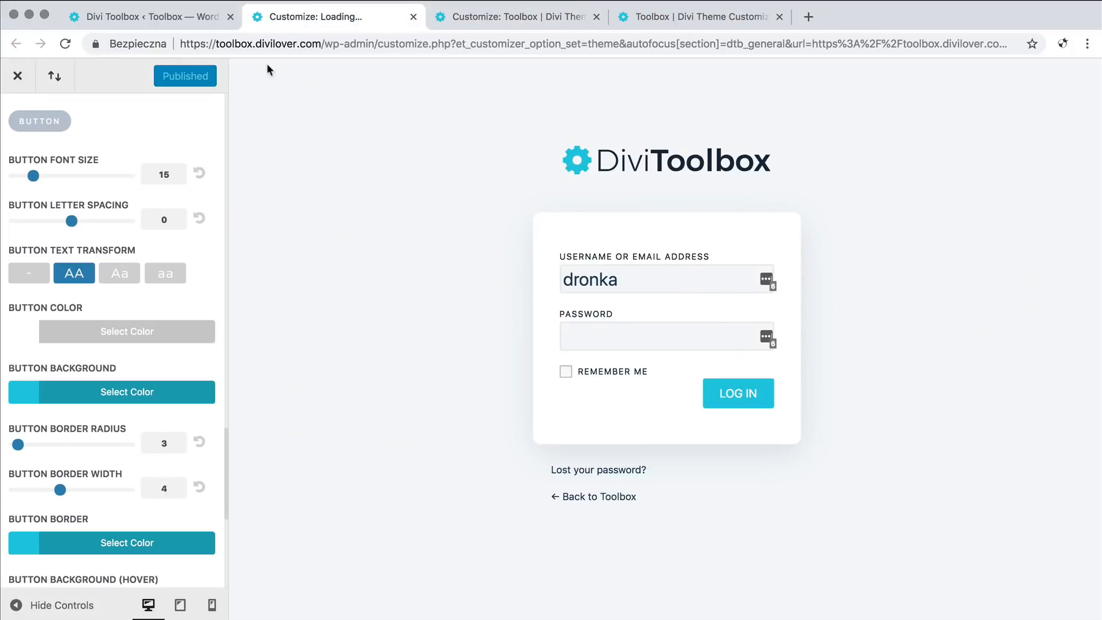
pyautogui.scroll(15, 89, 170)
pyautogui.click(482, 18)
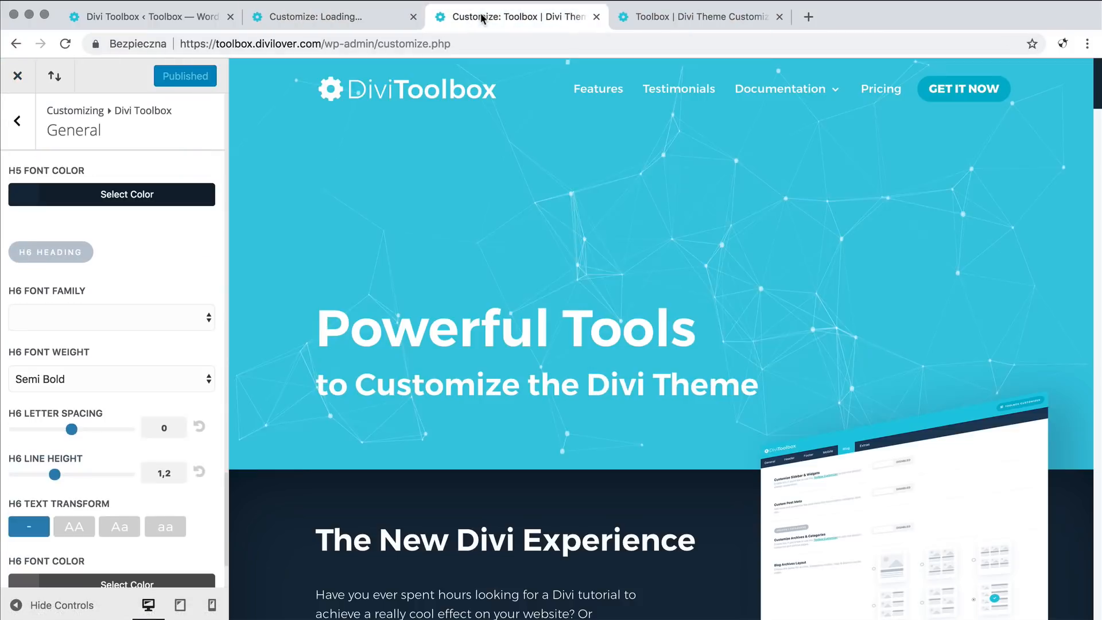
pyautogui.click(18, 122)
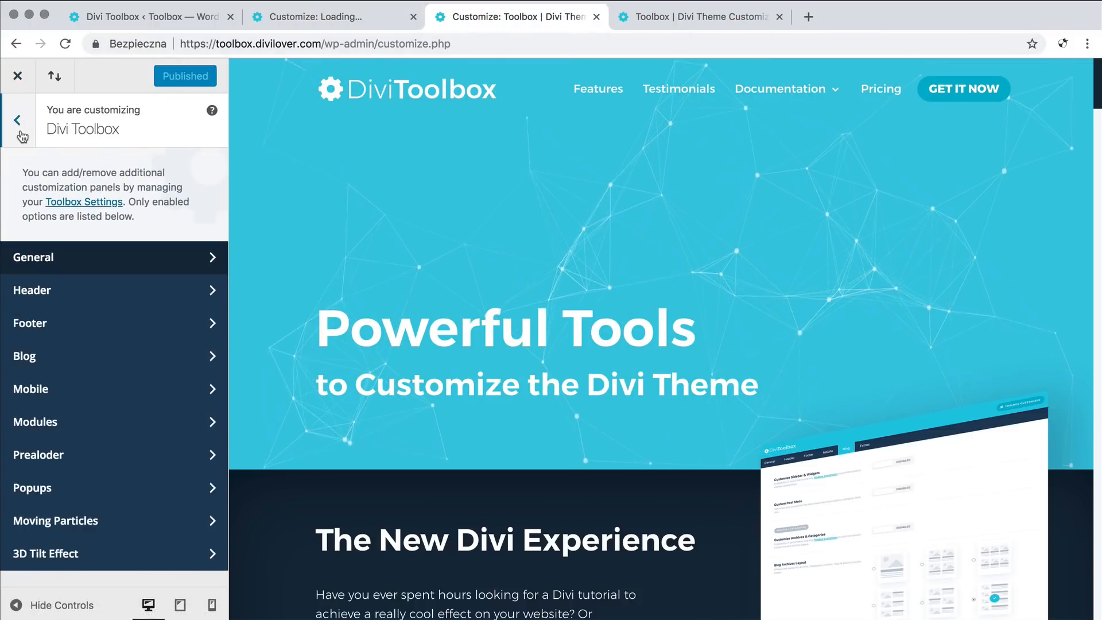
pyautogui.click(197, 259)
pyautogui.click(201, 177)
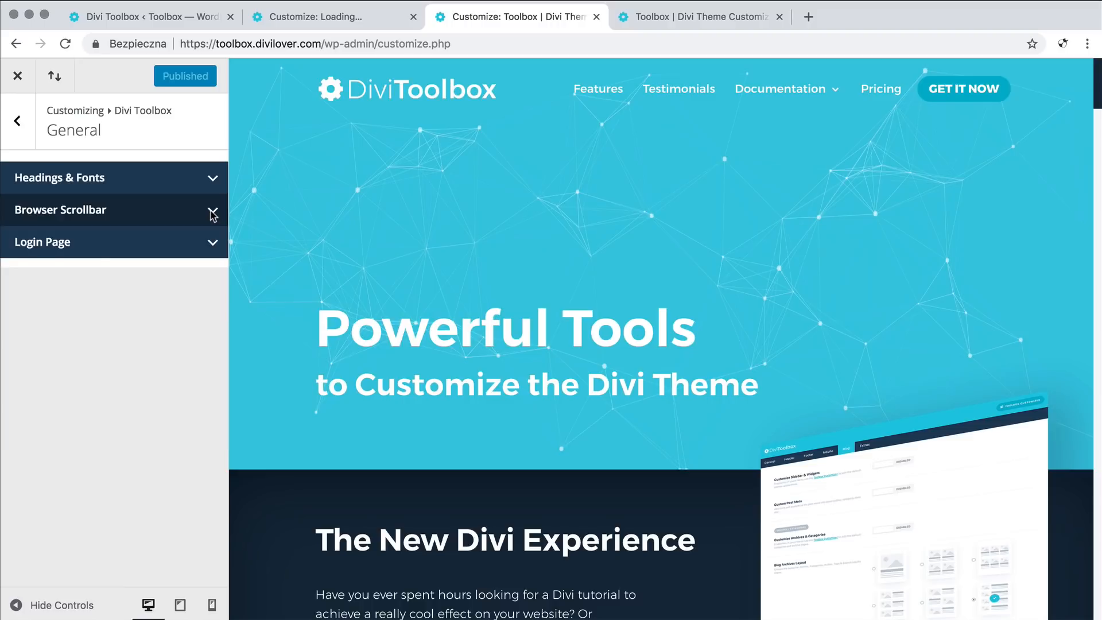
pyautogui.click(213, 214)
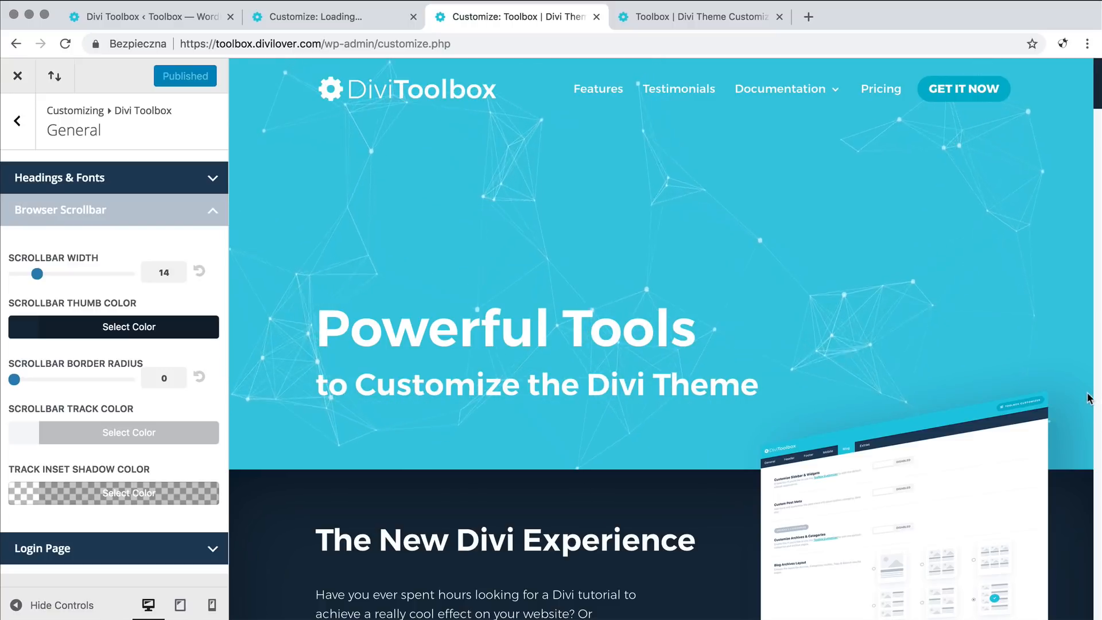
# Step: Return to the Divi Toolbox settings and review the Error 404 Page options, including the Divi Library layouts offered
pyautogui.click(165, 22)
pyautogui.scroll(-3, 245, 296)
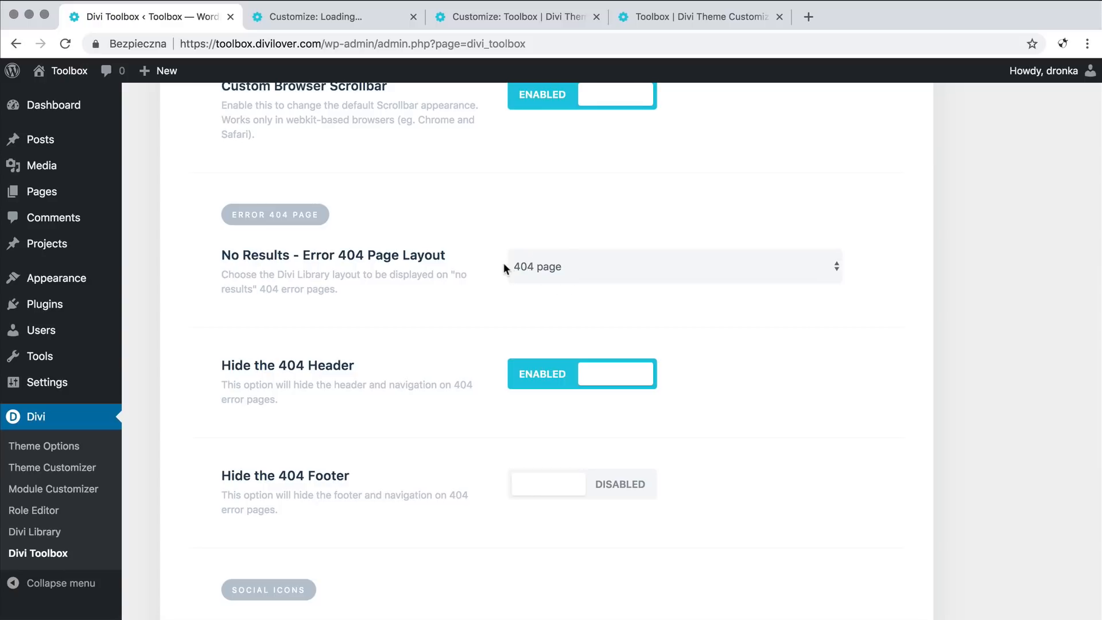
pyautogui.click(567, 266)
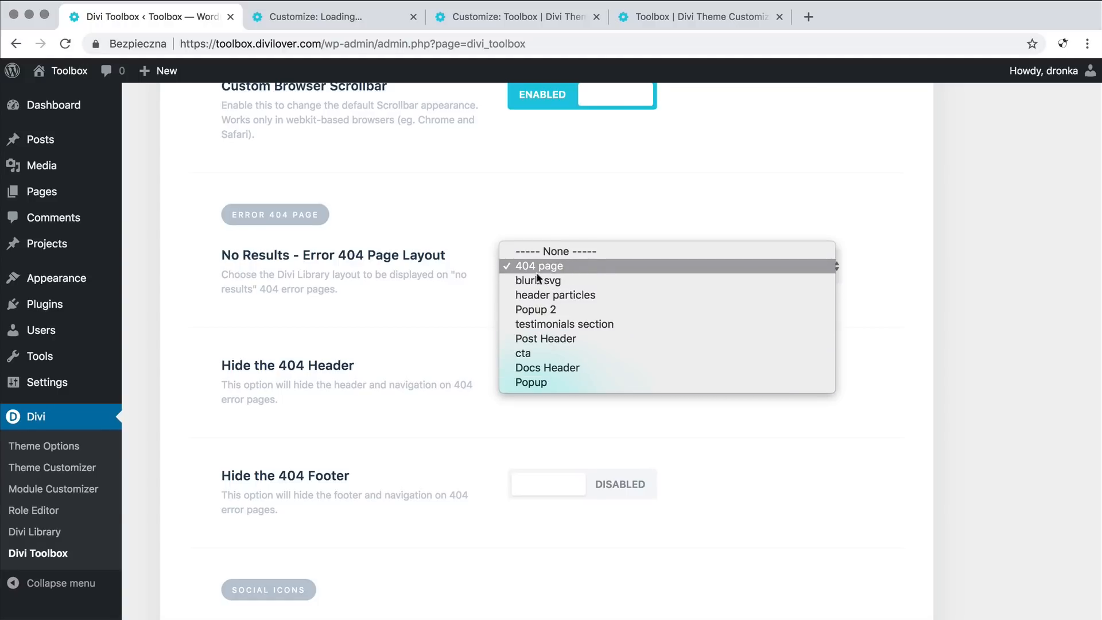
pyautogui.click(478, 294)
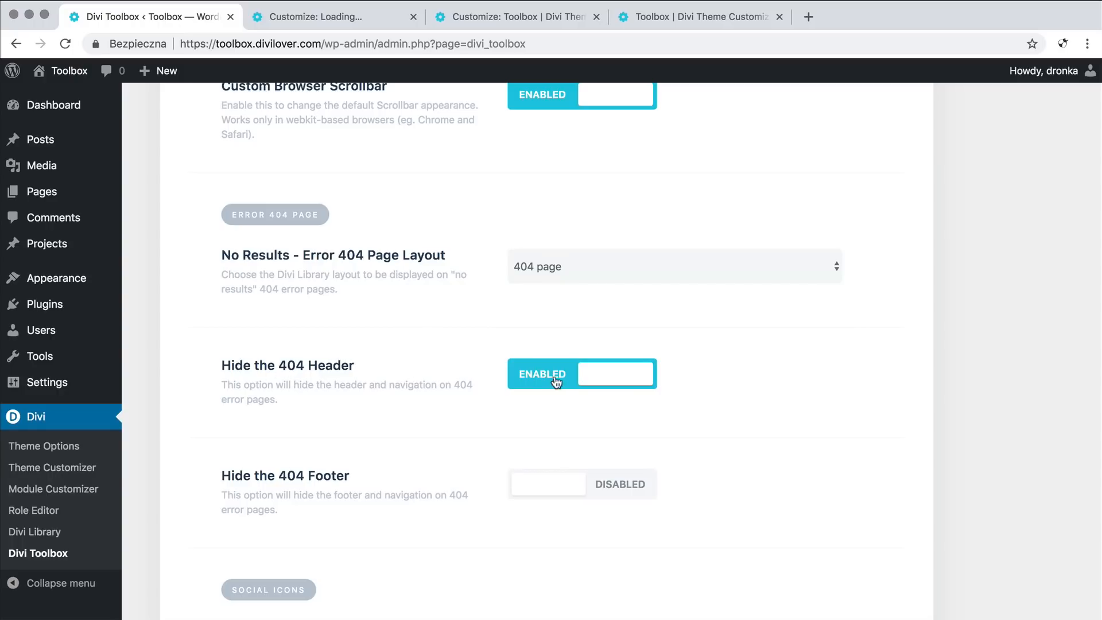
# Step: Load the nonexistent address toolbox.divilover.com/fesdfs on the live site and inspect the custom 404 page
pyautogui.click(652, 23)
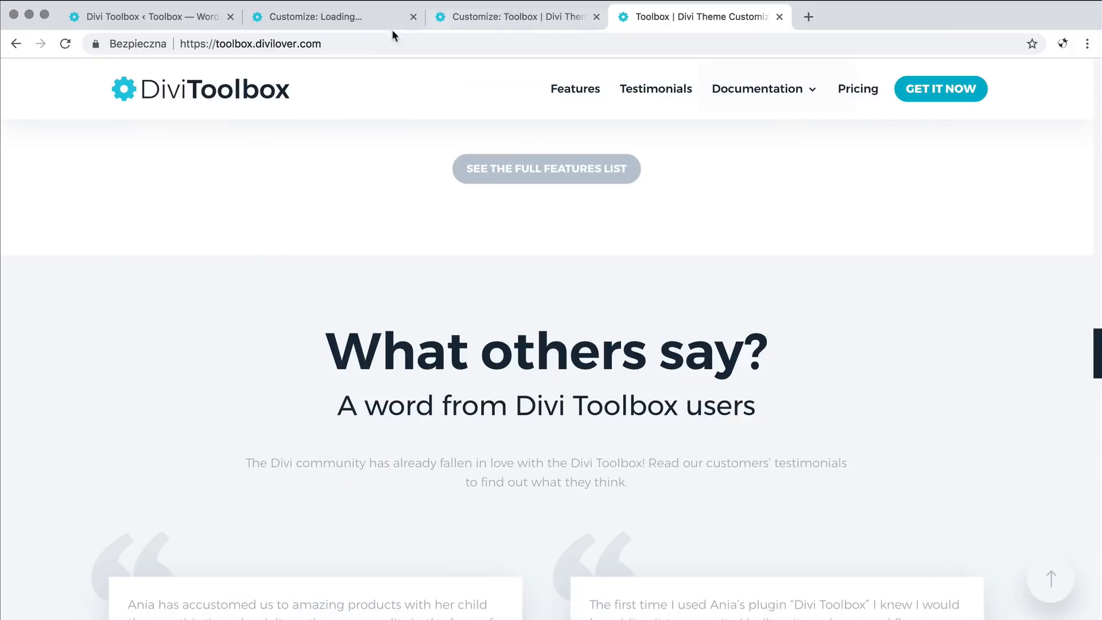
pyautogui.click(337, 42)
pyautogui.write('fesdfs')
pyautogui.press('Return')
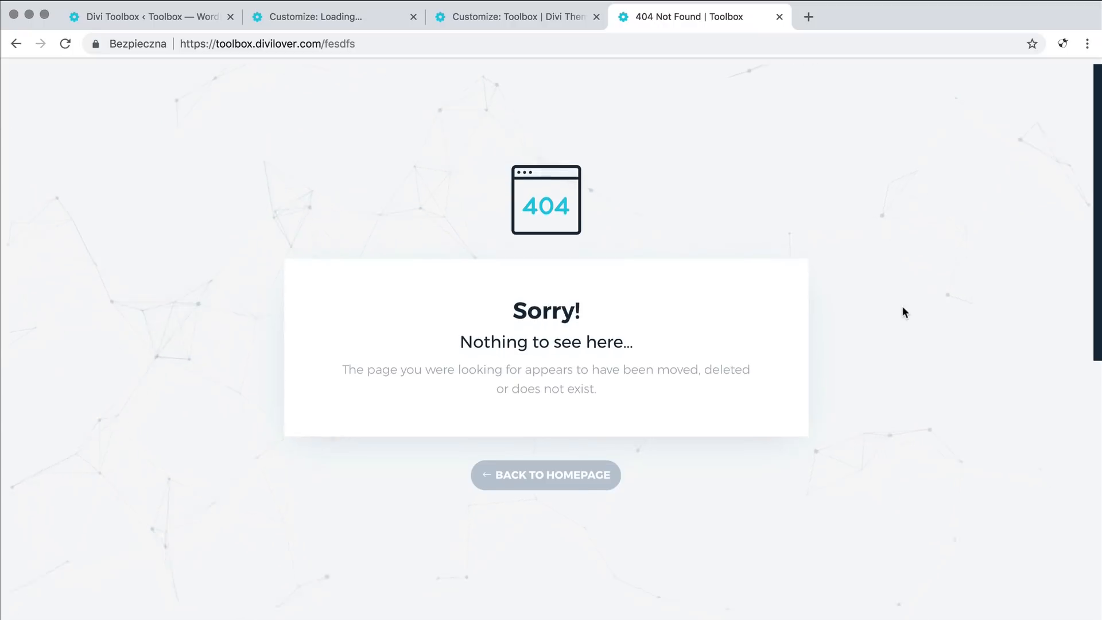
pyautogui.scroll(-8, 903, 308)
pyautogui.scroll(10, 902, 309)
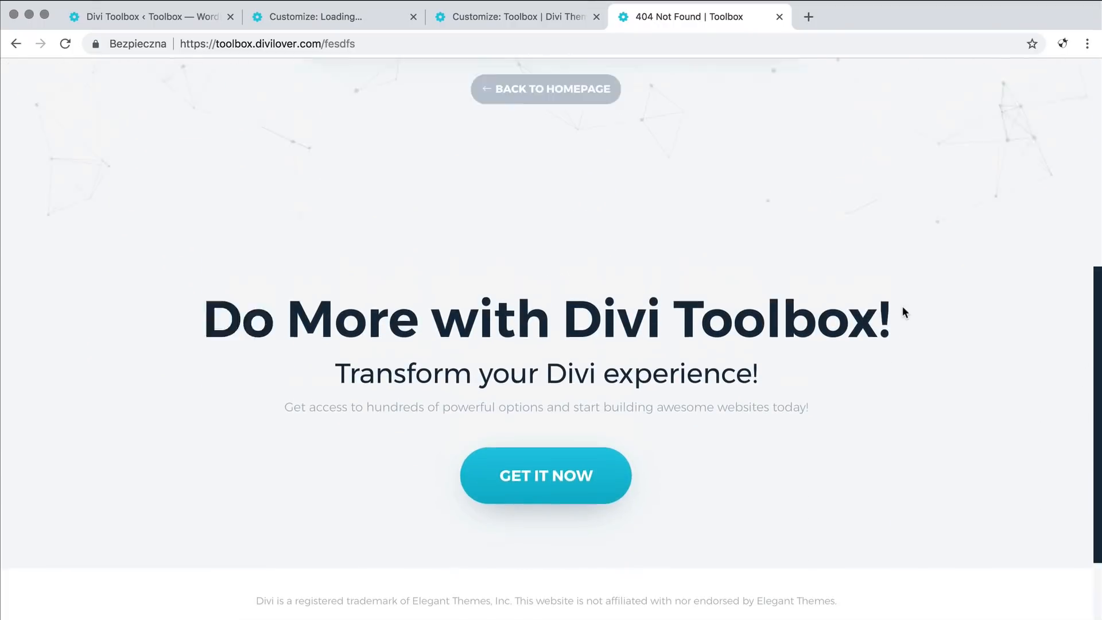
# Step: Return to the Divi Toolbox general settings and enable Add More Social Icons in the Social Icons section
pyautogui.click(178, 23)
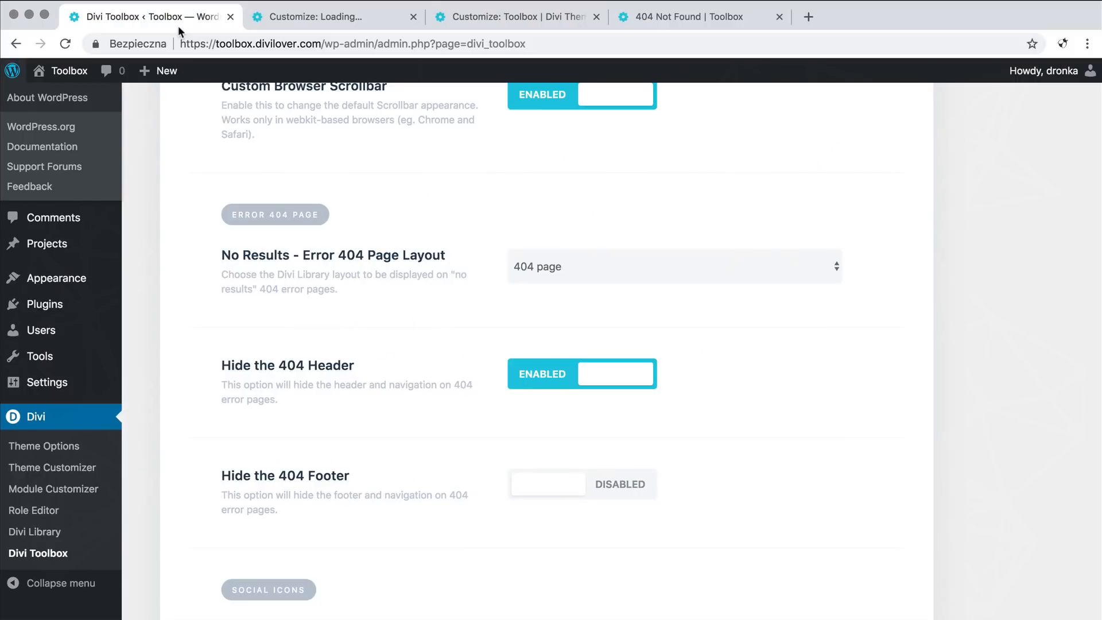
pyautogui.scroll(-5, 168, 183)
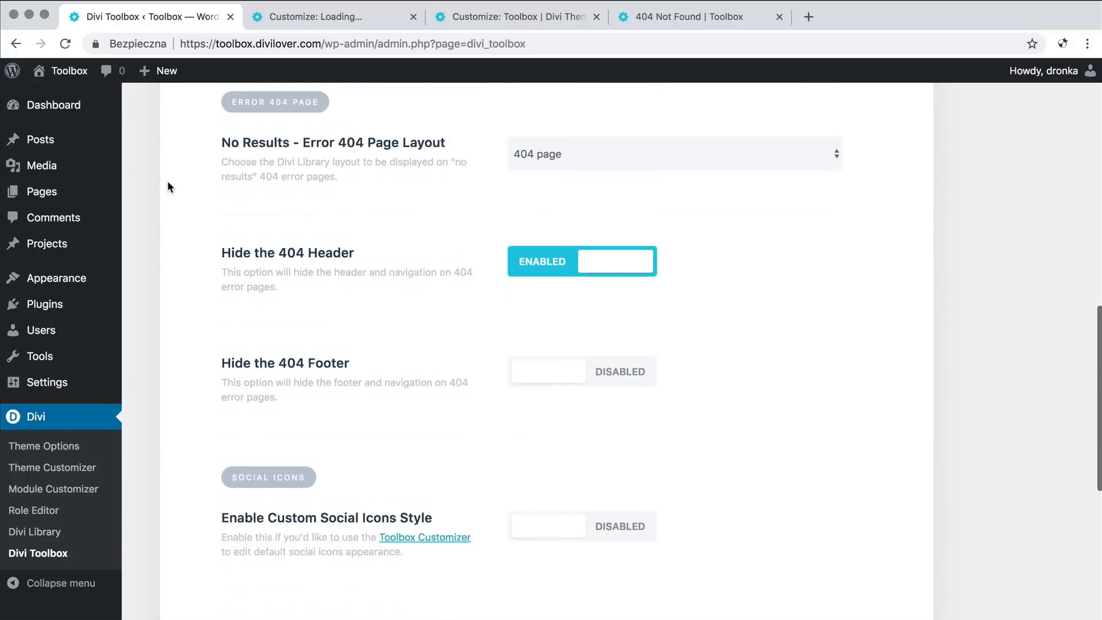
pyautogui.scroll(-2, 167, 182)
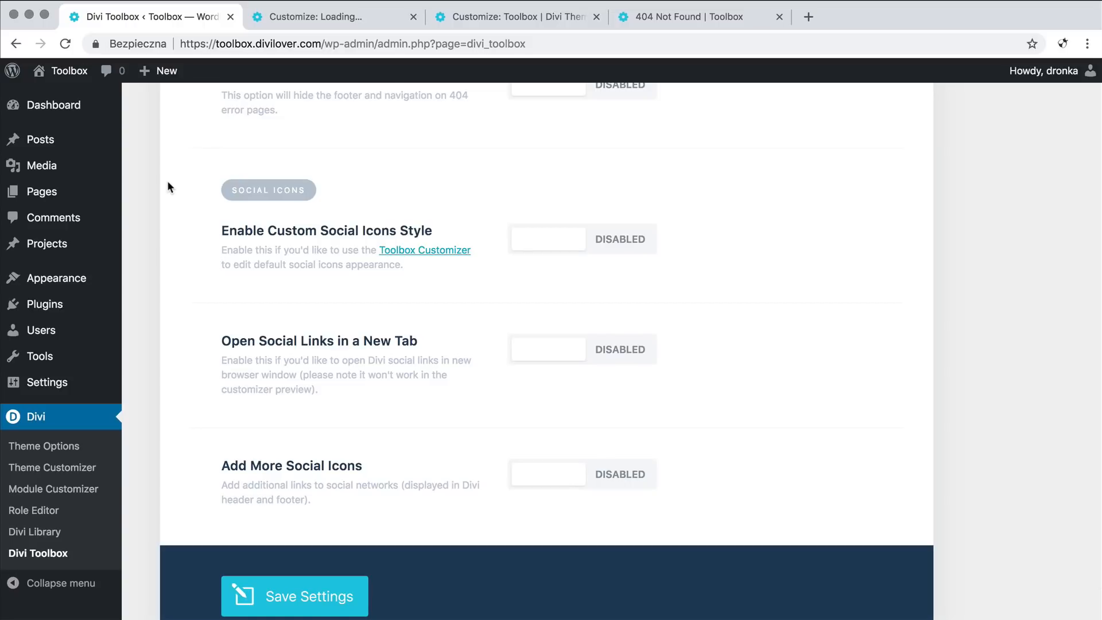
pyautogui.scroll(-1, 167, 181)
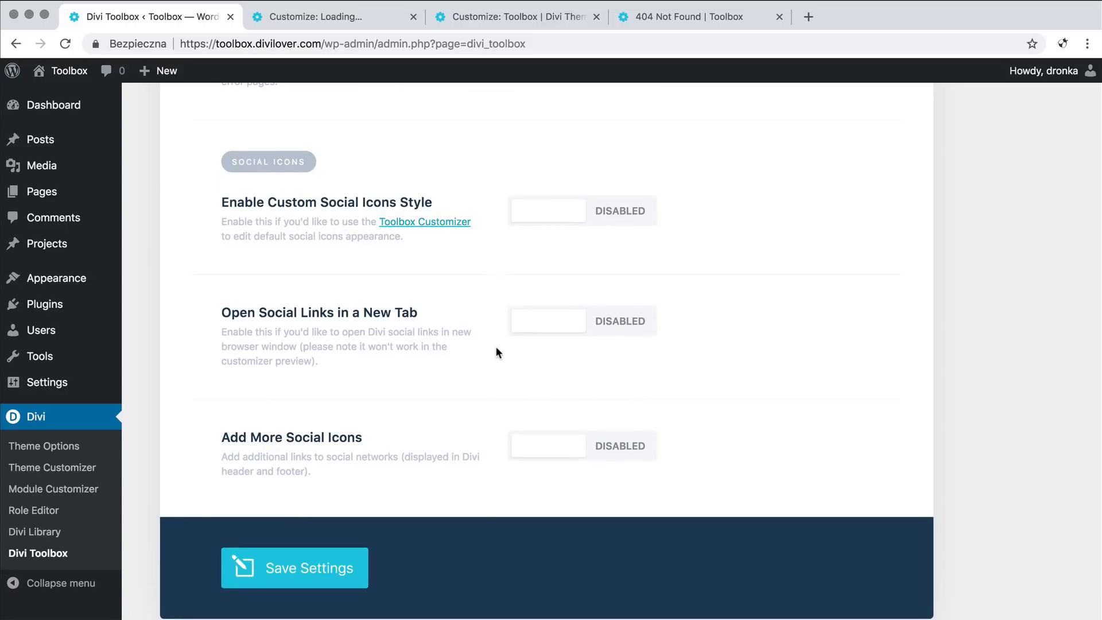
pyautogui.click(529, 449)
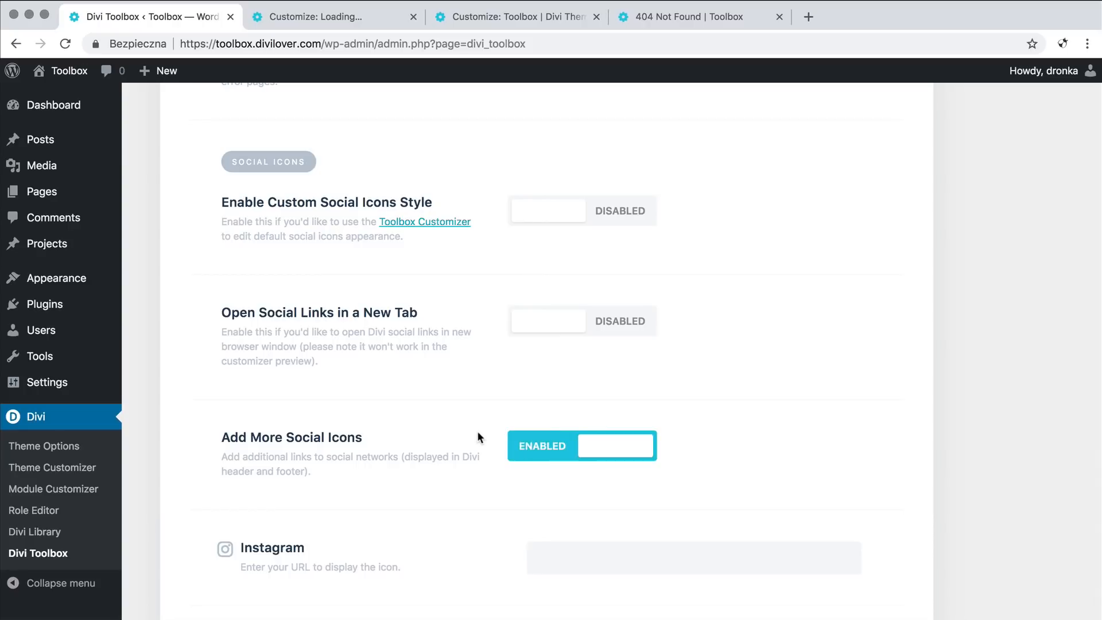
# Step: Enter # as the link for both the Instagram and Youtube icons and look through the other social networks
pyautogui.scroll(-5, 477, 435)
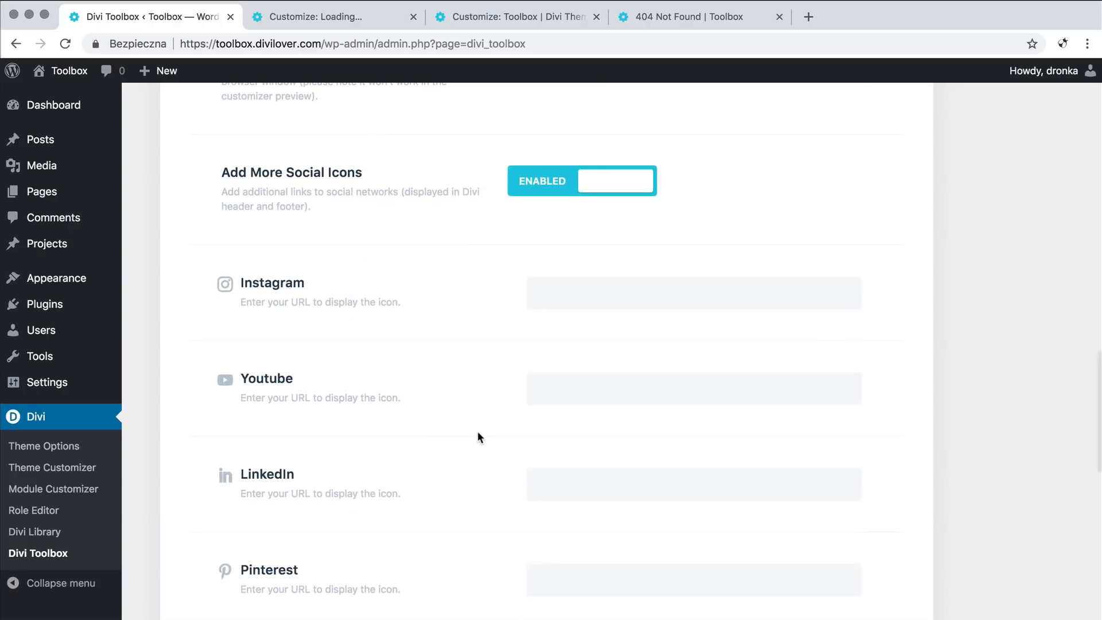
pyautogui.click(592, 290)
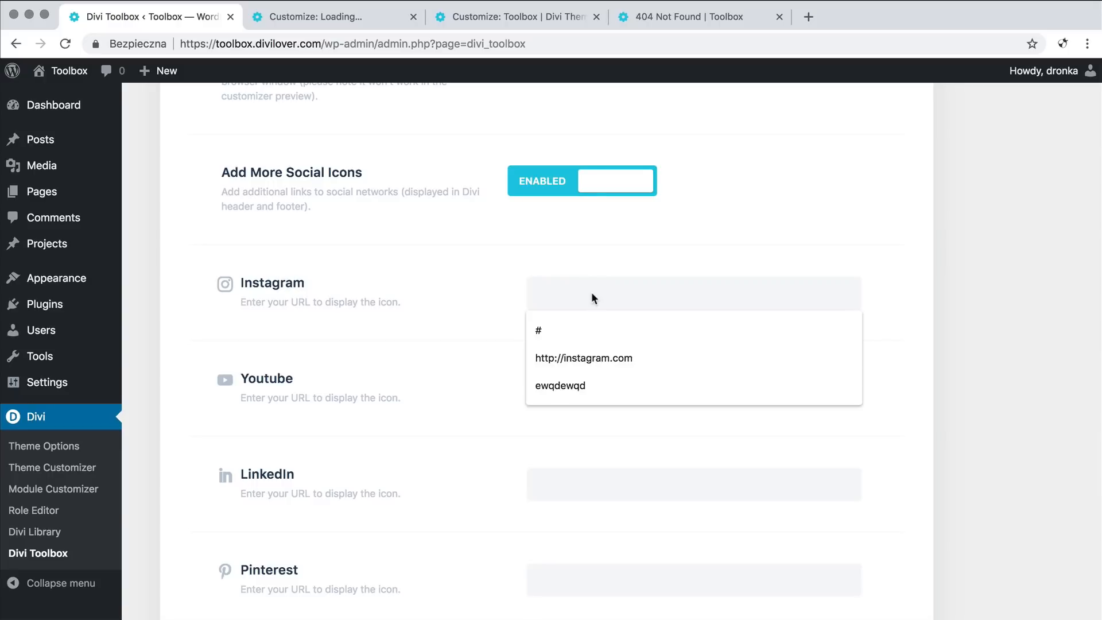
pyautogui.write('#')
pyautogui.click(574, 385)
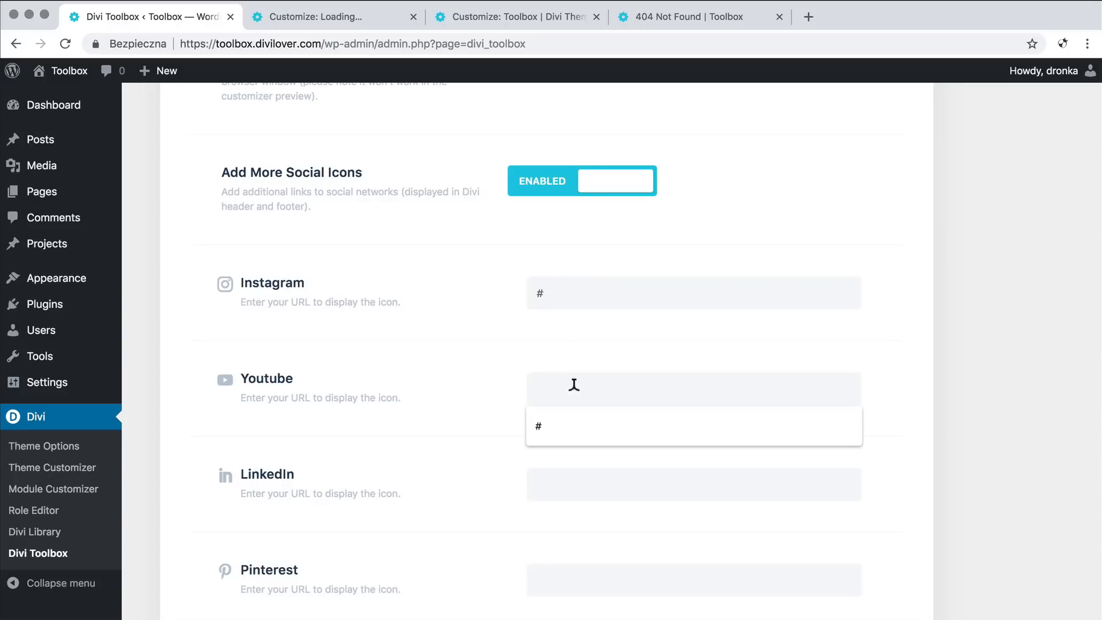
pyautogui.scroll(-9, 462, 398)
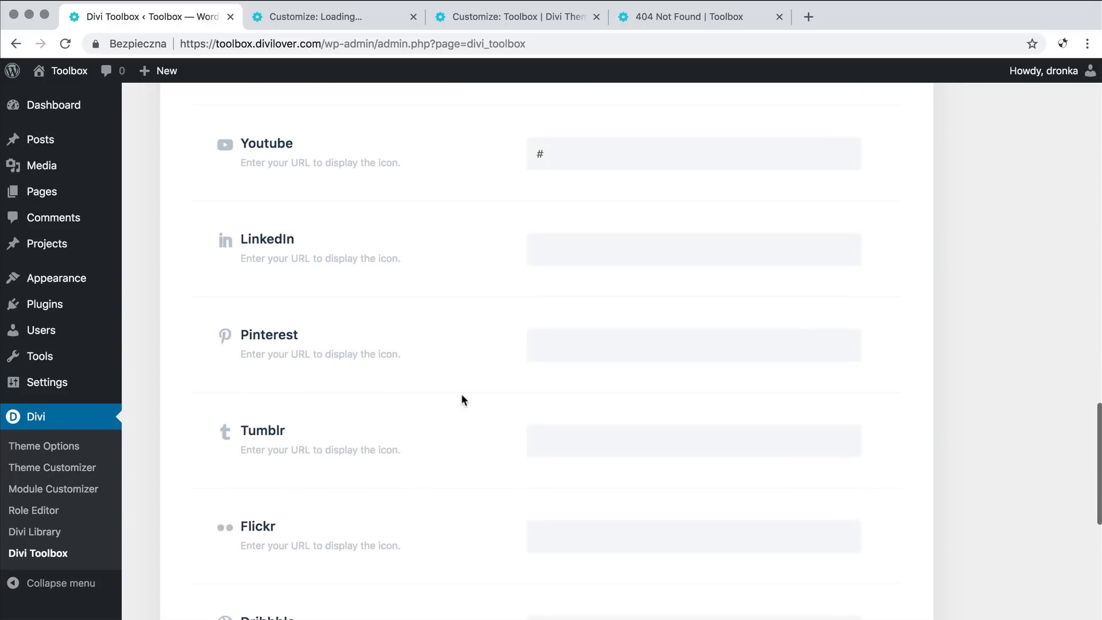
# Step: Enable Custom Social Icons Style and save the Divi Toolbox settings
pyautogui.scroll(13, 462, 396)
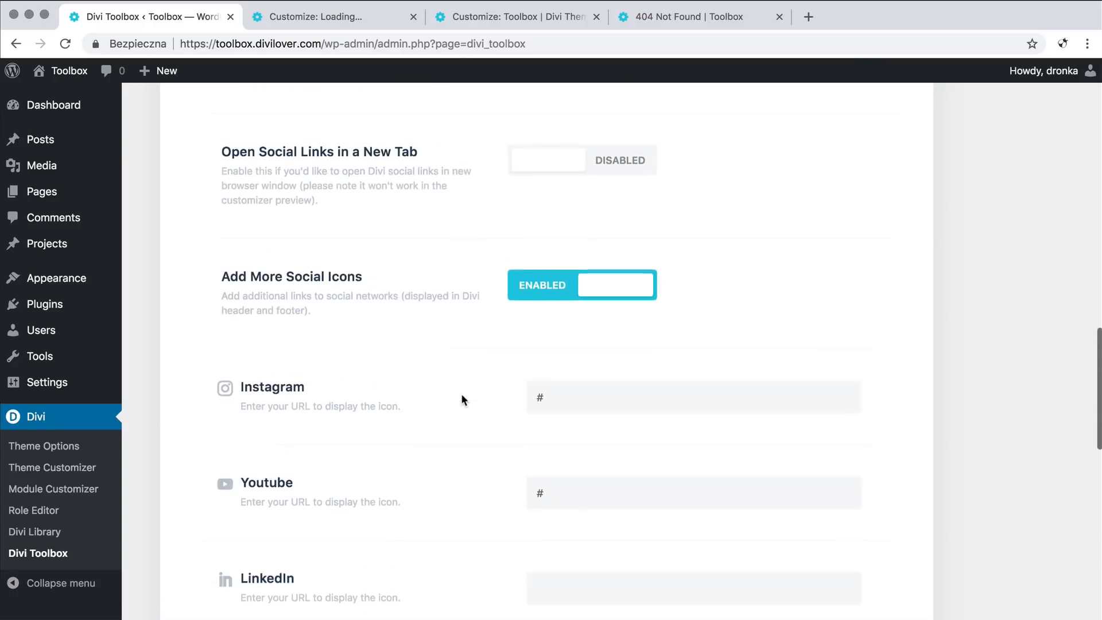
pyautogui.scroll(1, 462, 398)
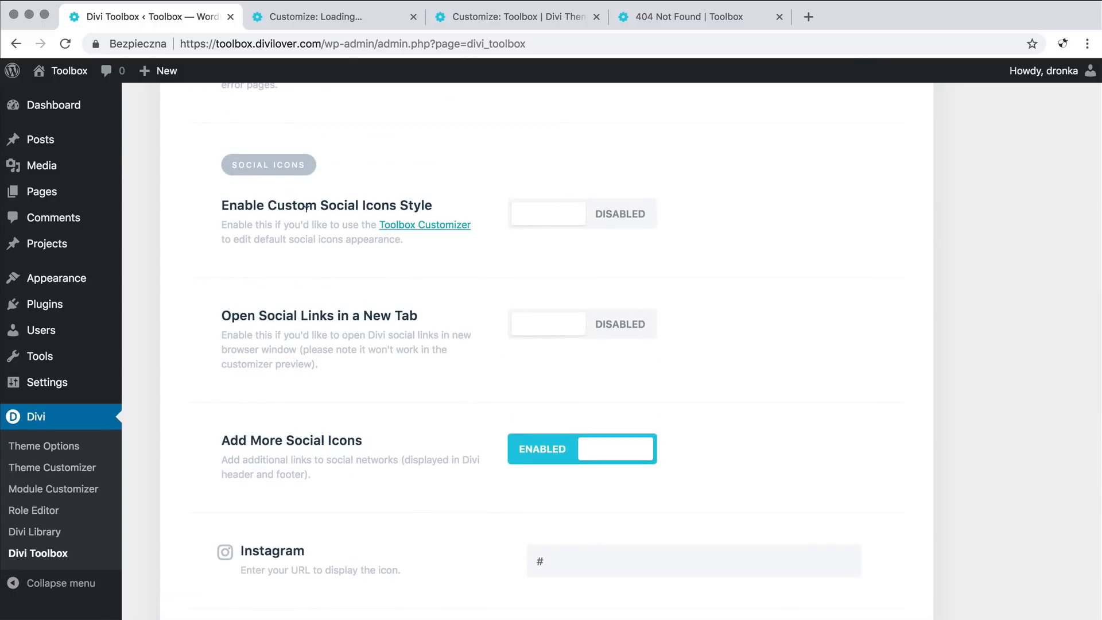
pyautogui.click(558, 222)
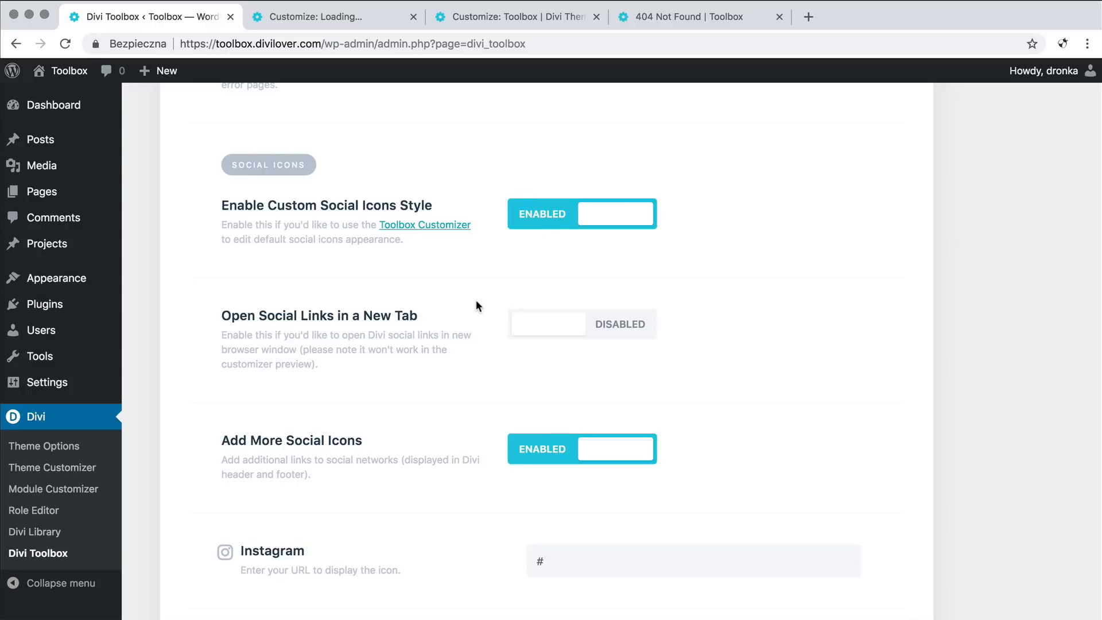
pyautogui.scroll(-15, 476, 305)
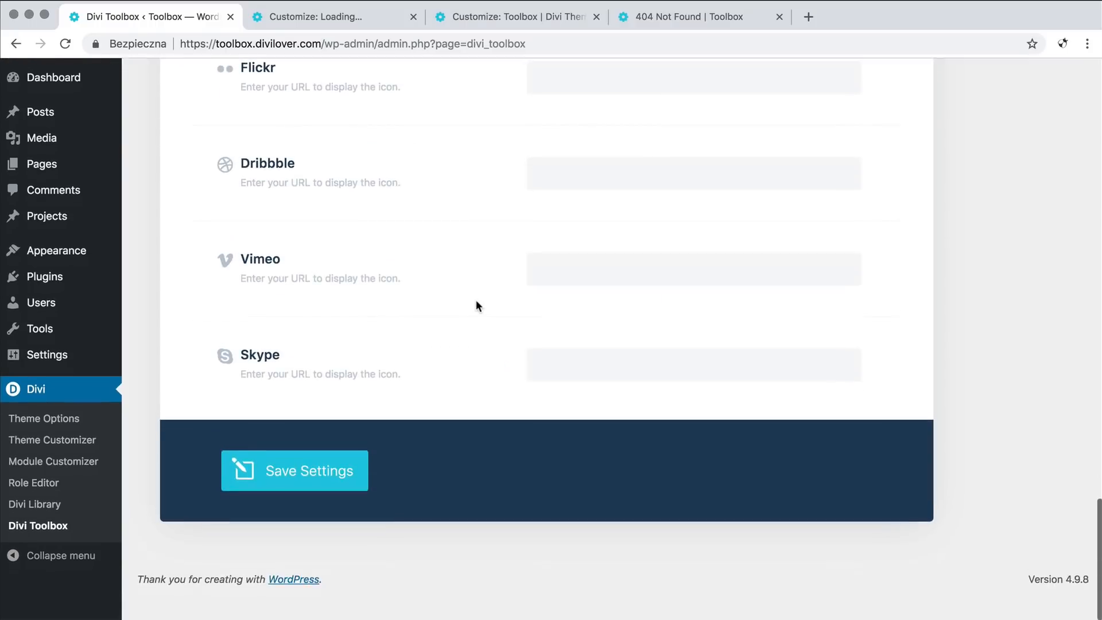
pyautogui.click(308, 499)
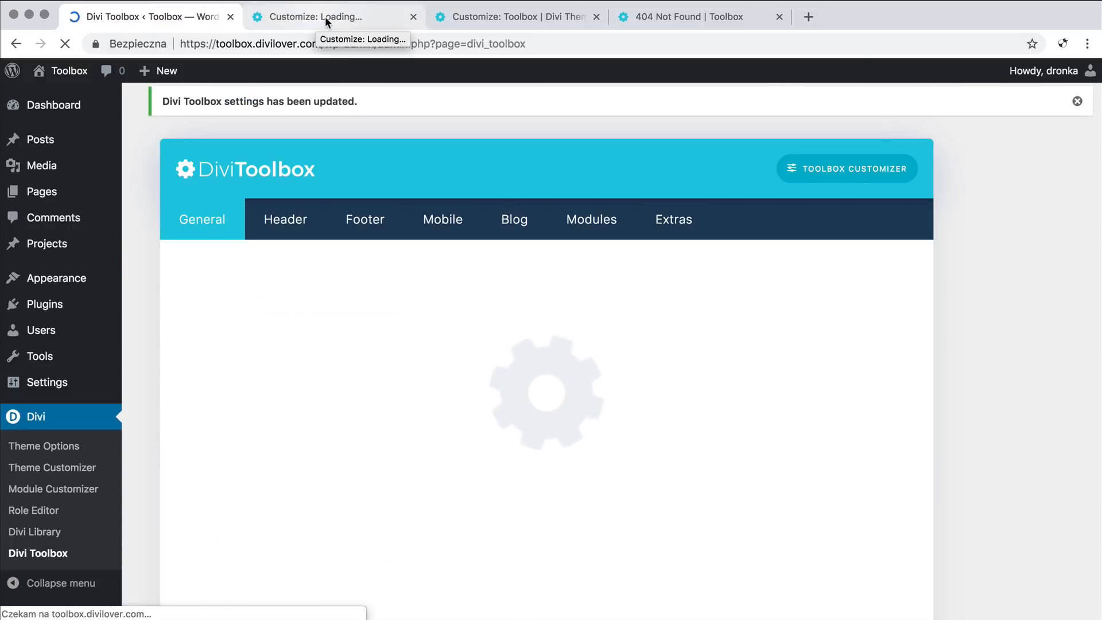
# Step: Close the login page customizer, reload the remaining homepage customizer and open its Divi Toolbox section
pyautogui.click(325, 16)
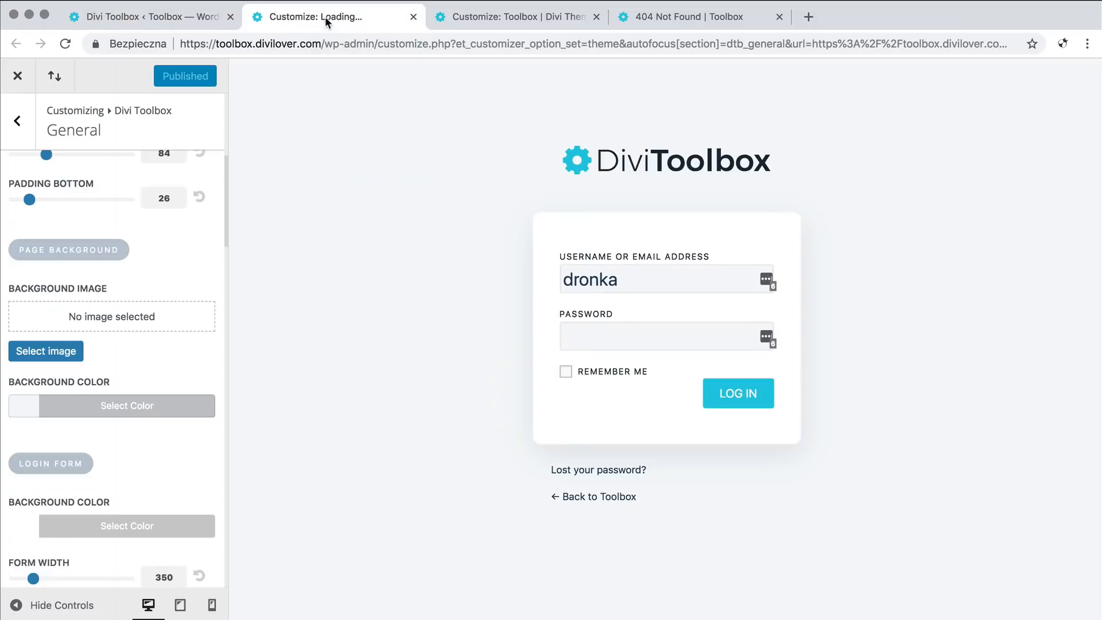
pyautogui.click(414, 17)
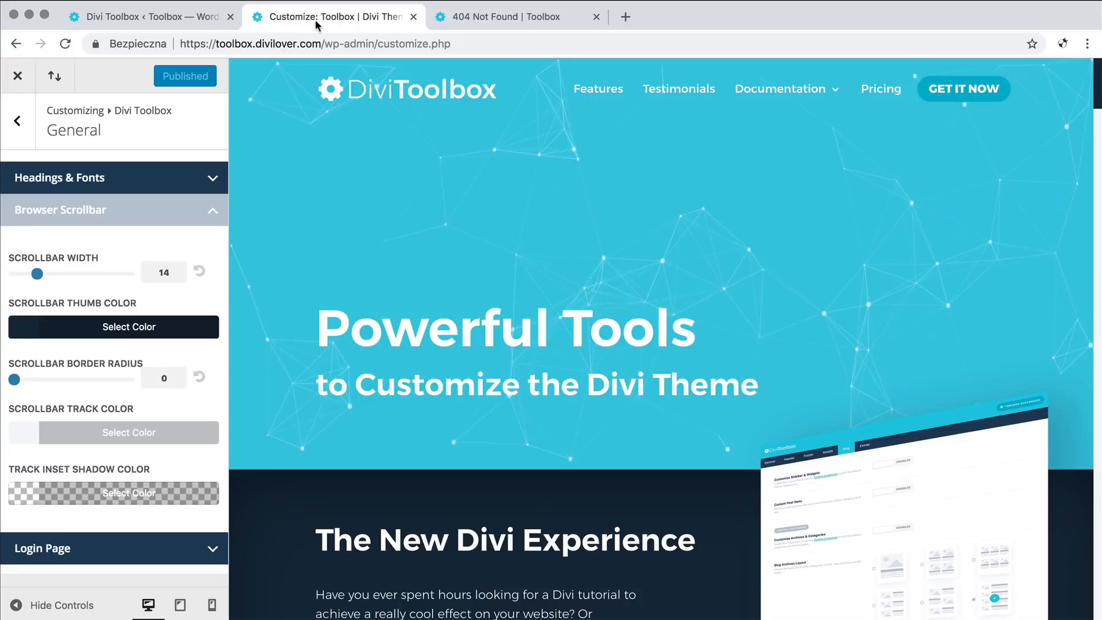
pyautogui.click(67, 45)
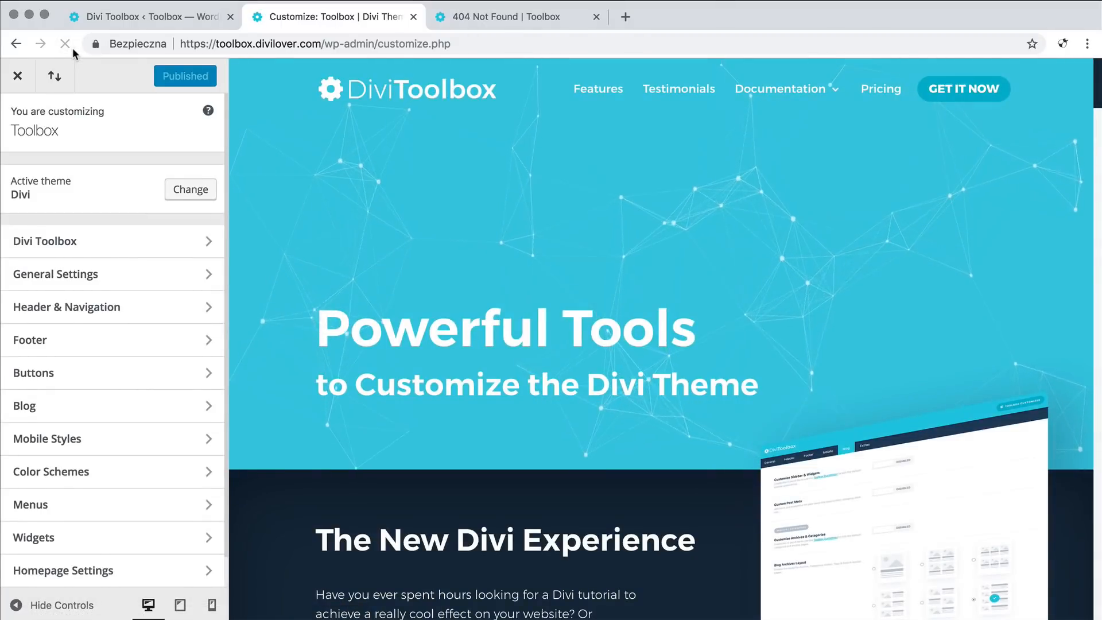
pyautogui.scroll(-1, 76, 157)
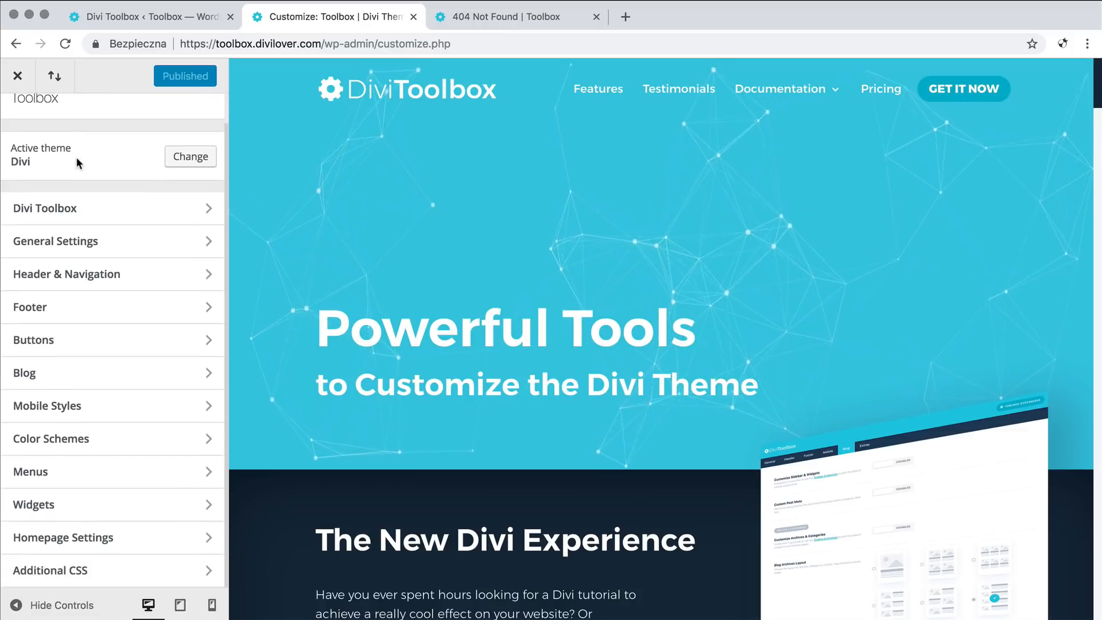
pyautogui.click(126, 207)
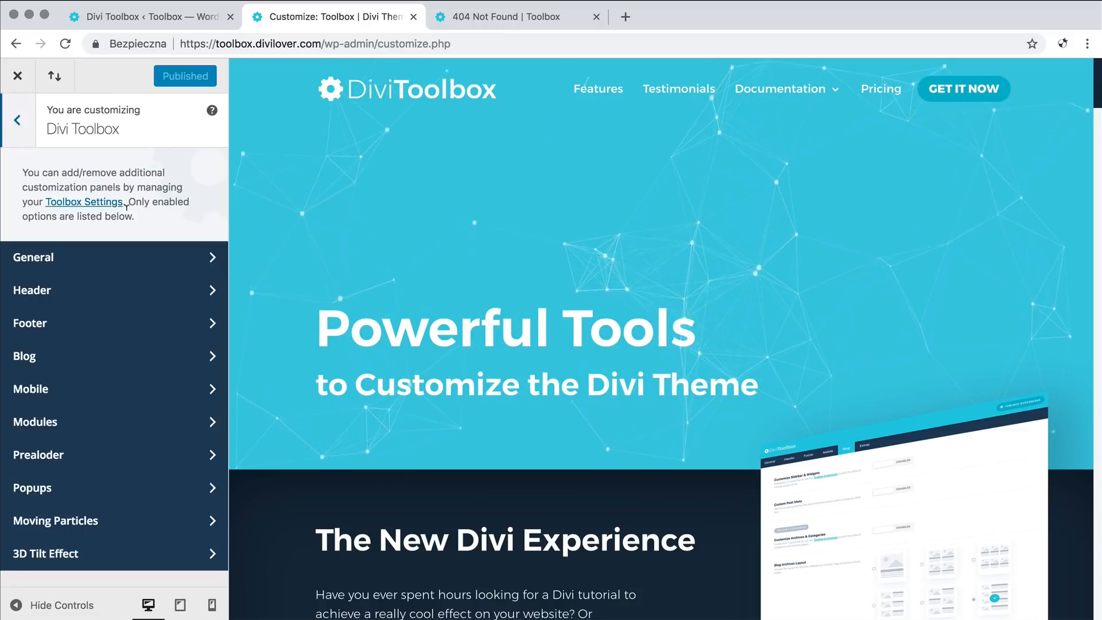
# Step: Check the Footer and Header sections of the Divi Toolbox customizer for their social icons options
pyautogui.click(210, 327)
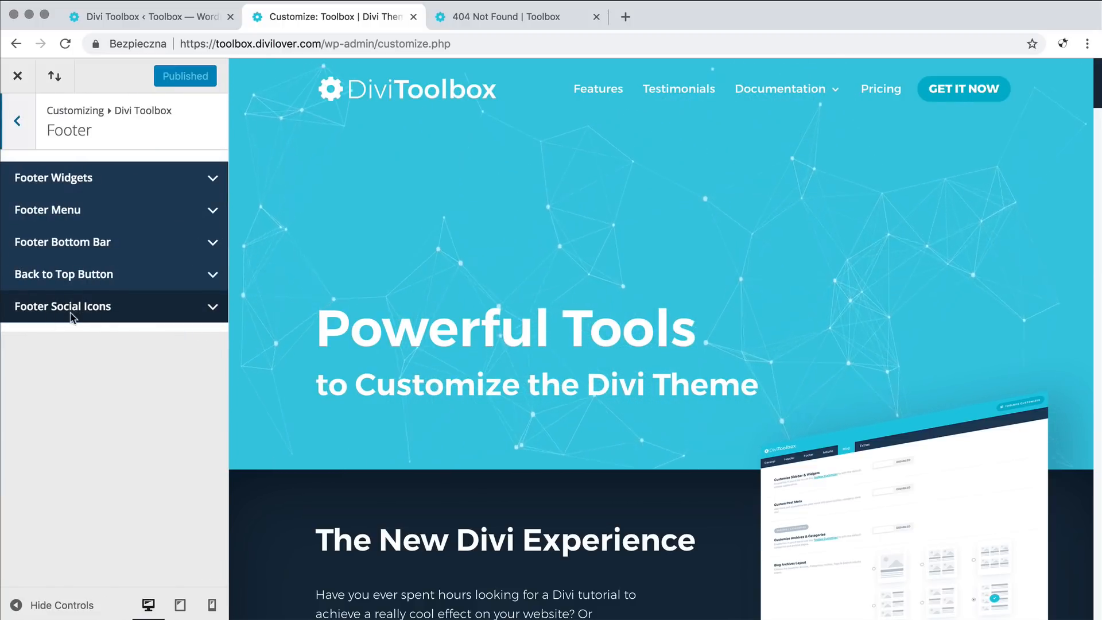
pyautogui.click(17, 120)
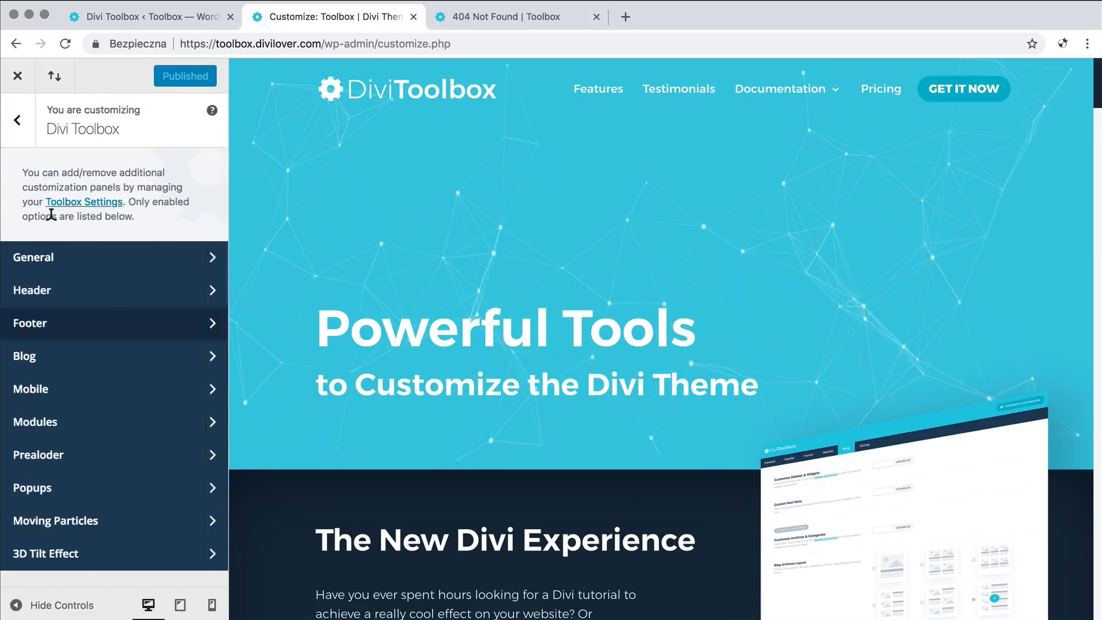
pyautogui.click(193, 292)
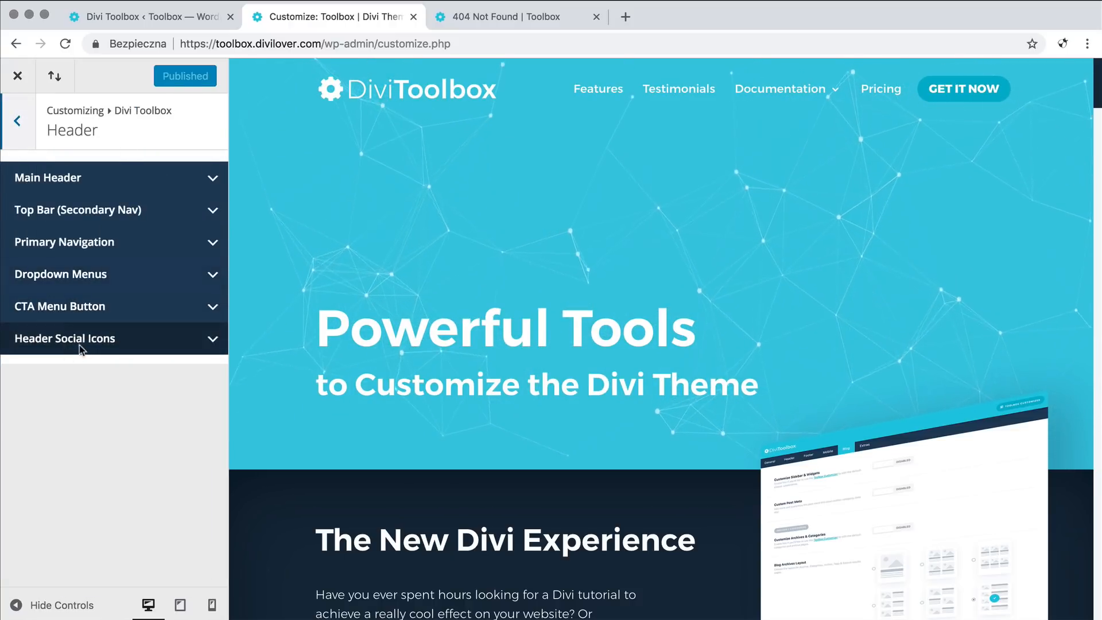
pyautogui.click(32, 143)
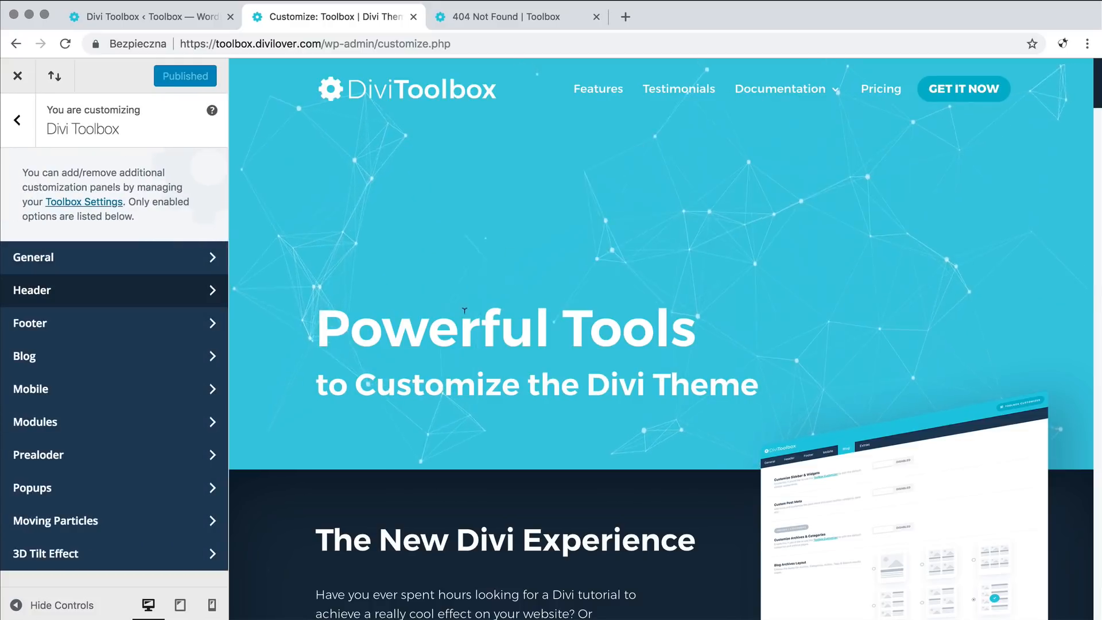
# Step: Show the site footer in the preview and open the Footer Social Icons options in the customizer's Footer section
pyautogui.scroll(-20, 463, 318)
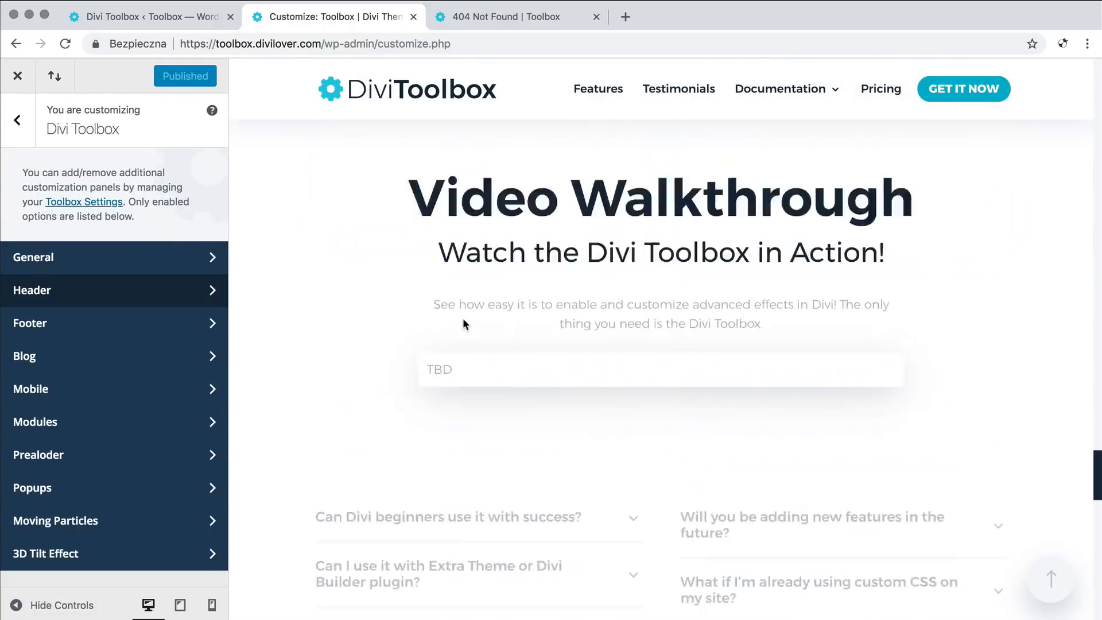
pyautogui.scroll(-15, 462, 318)
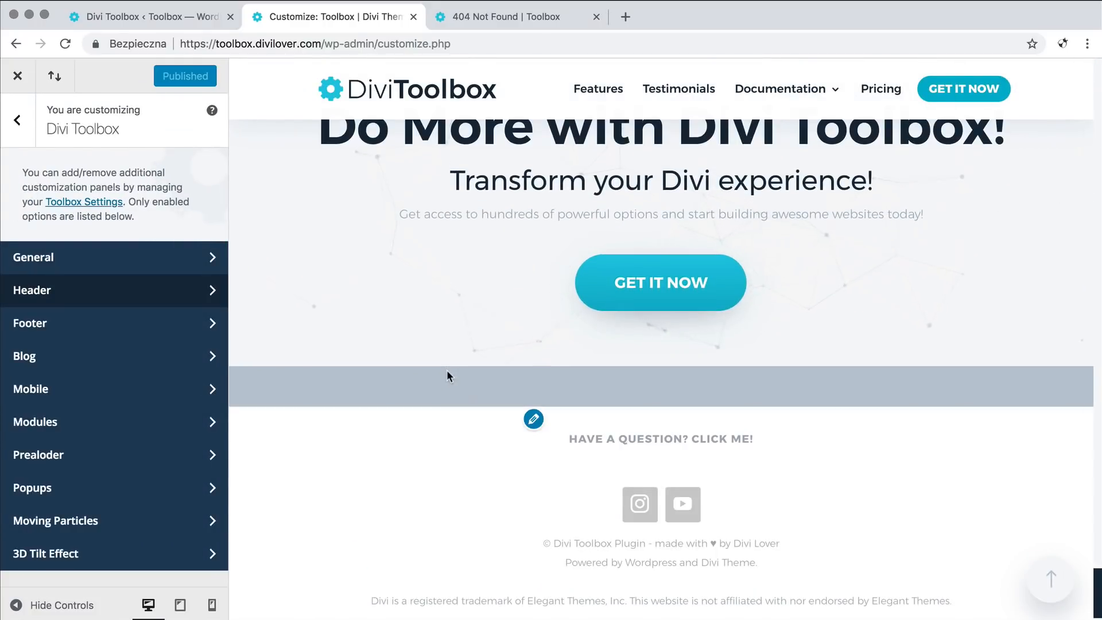
pyautogui.click(66, 329)
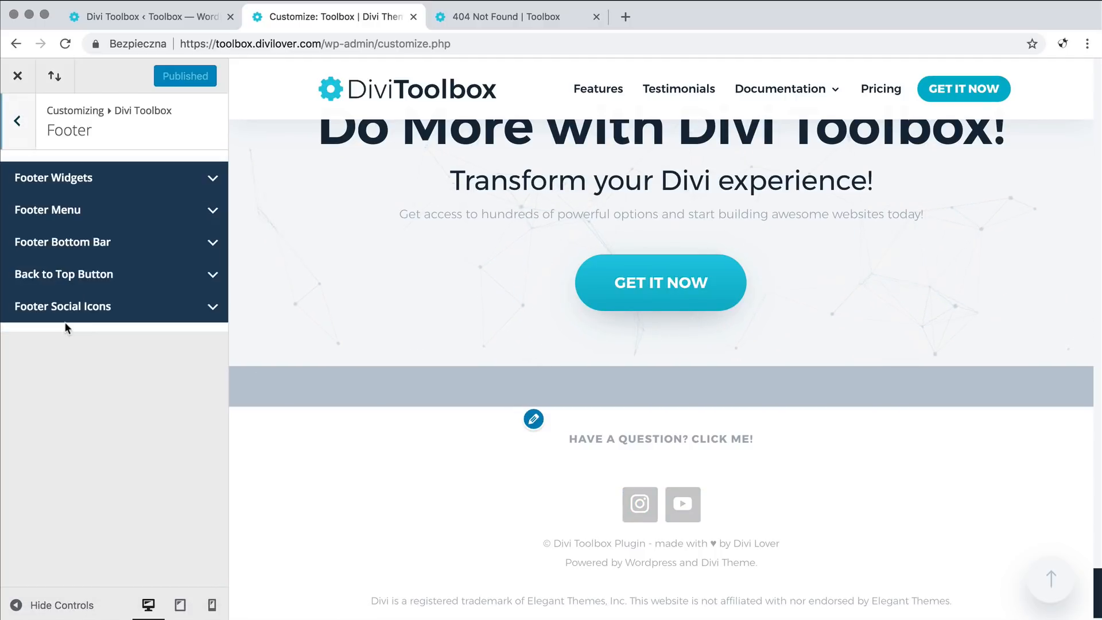
pyautogui.click(158, 306)
pyautogui.scroll(-3, 86, 287)
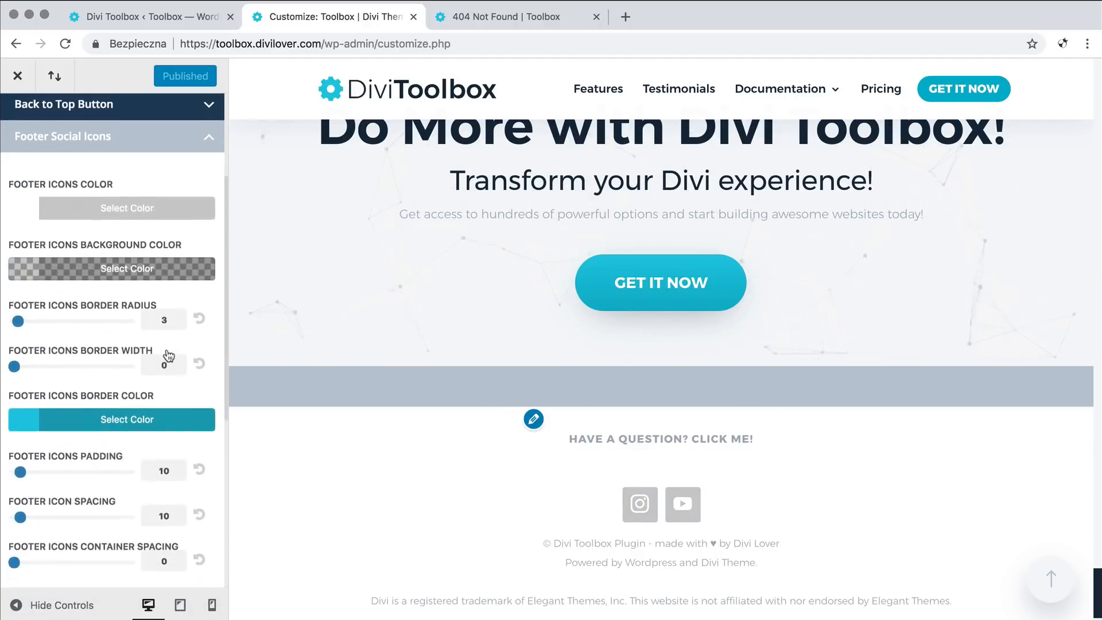
# Step: Make the footer icons' background color more transparent and set their border radius to 64
pyautogui.click(30, 276)
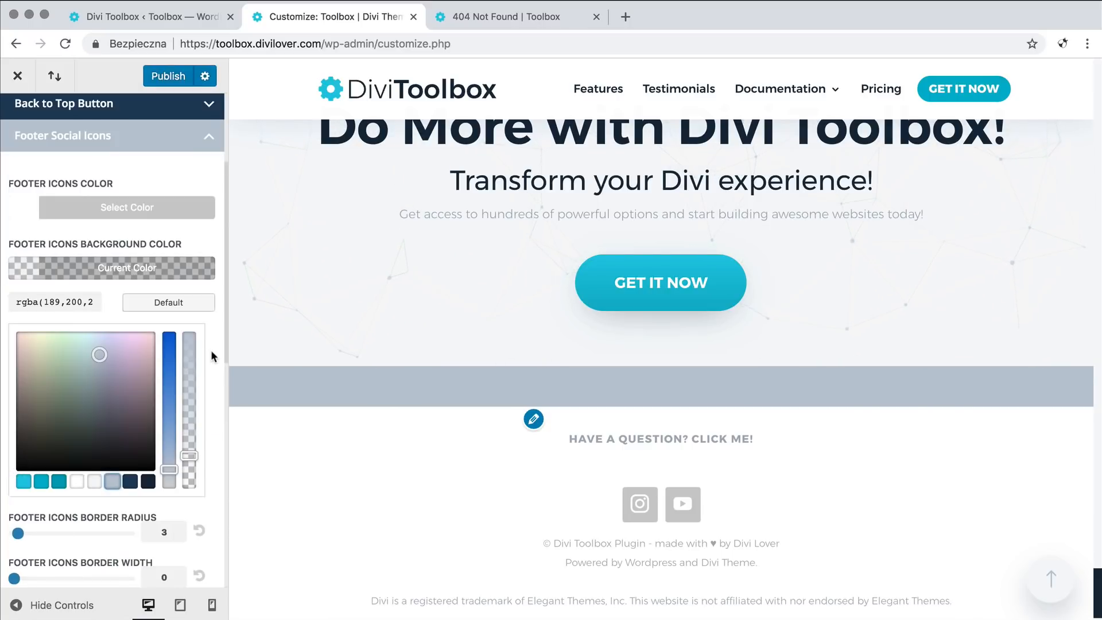
pyautogui.scroll(-3, 211, 394)
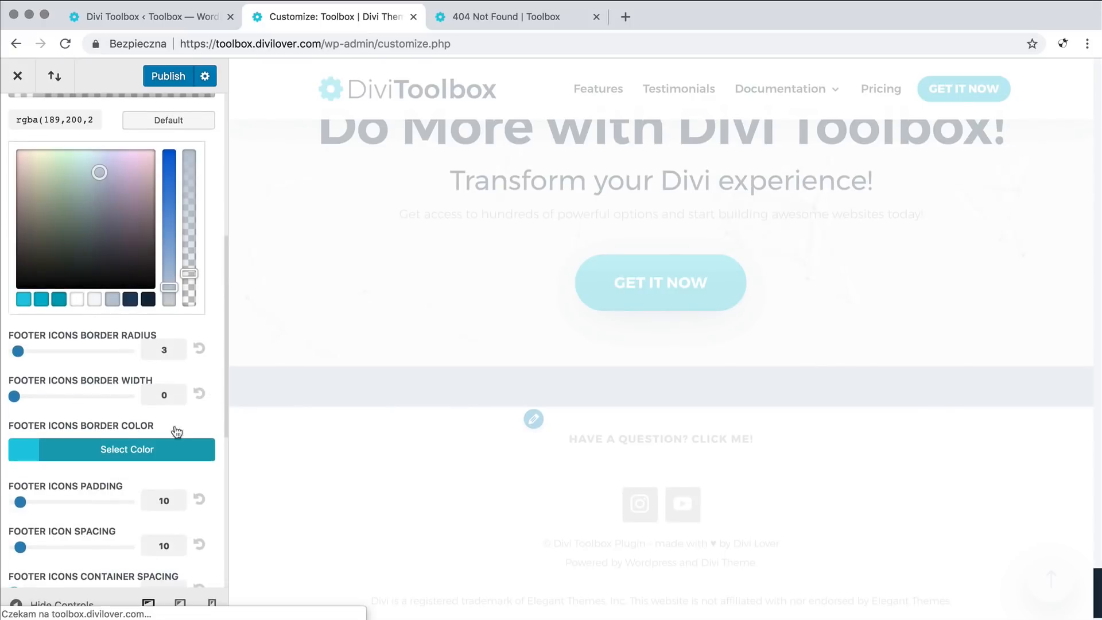
pyautogui.moveTo(20, 354); pyautogui.dragTo(85, 346)
# Step: Set the footer icons hover effect to Jello and preview it on the footer icons
pyautogui.scroll(-3, 79, 349)
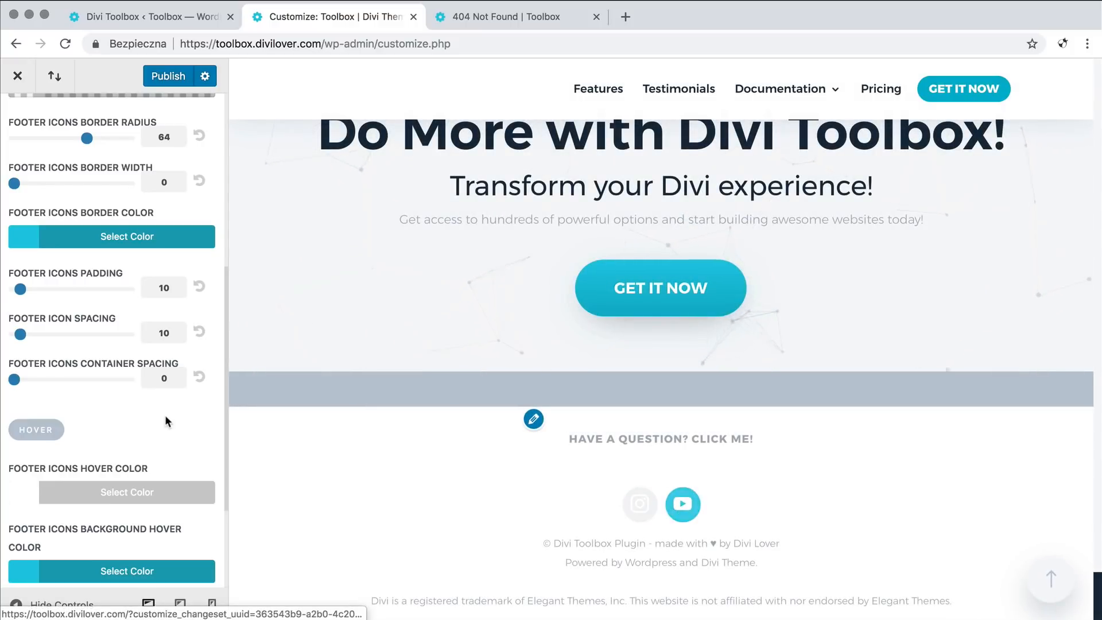
pyautogui.scroll(-3, 166, 416)
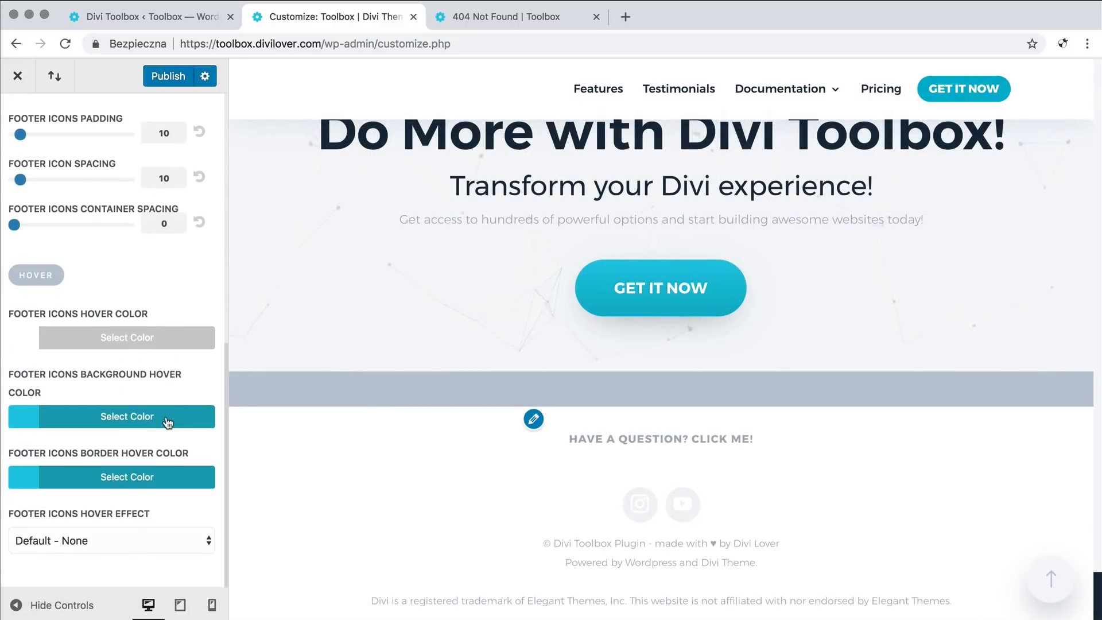
pyautogui.click(162, 541)
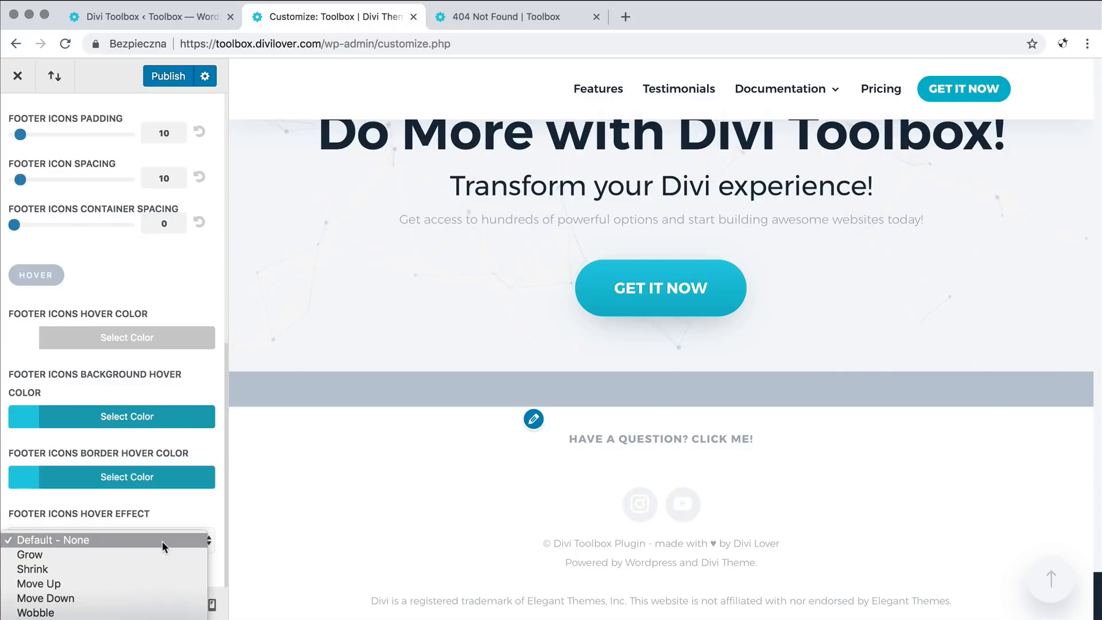
pyautogui.click(86, 619)
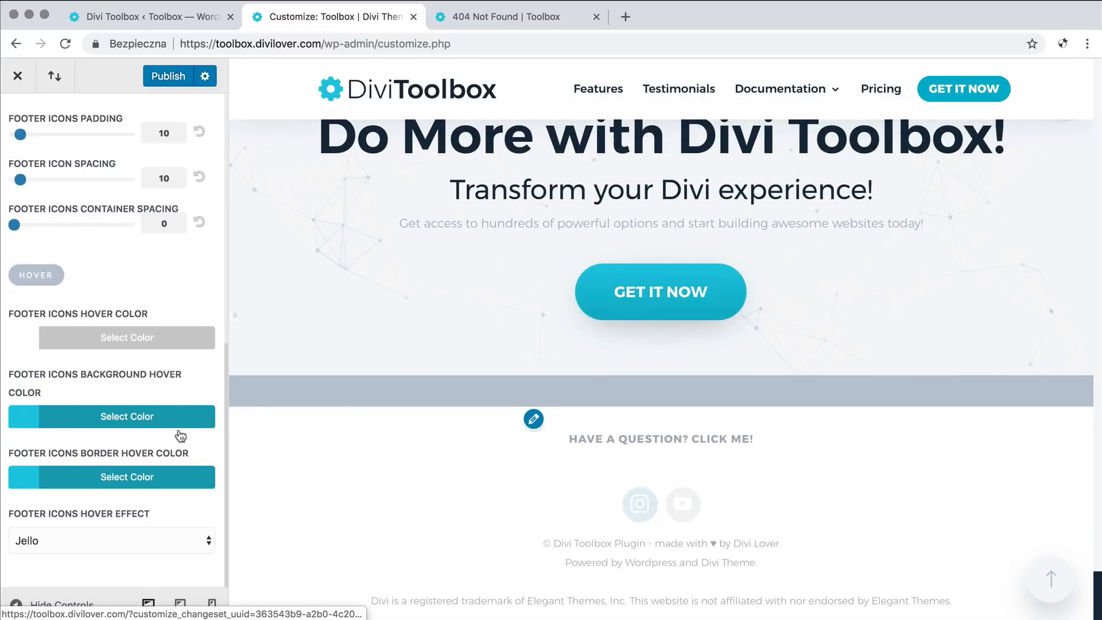
# Step: Look back over the footer social icons options and collapse the group
pyautogui.scroll(3, 171, 394)
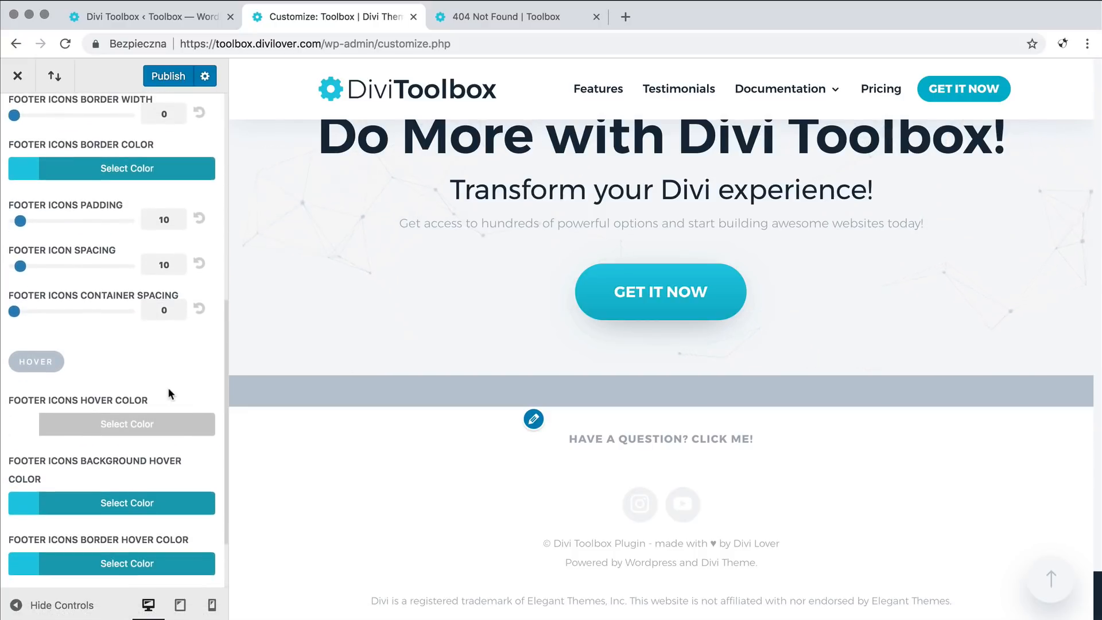
pyautogui.scroll(-3, 170, 394)
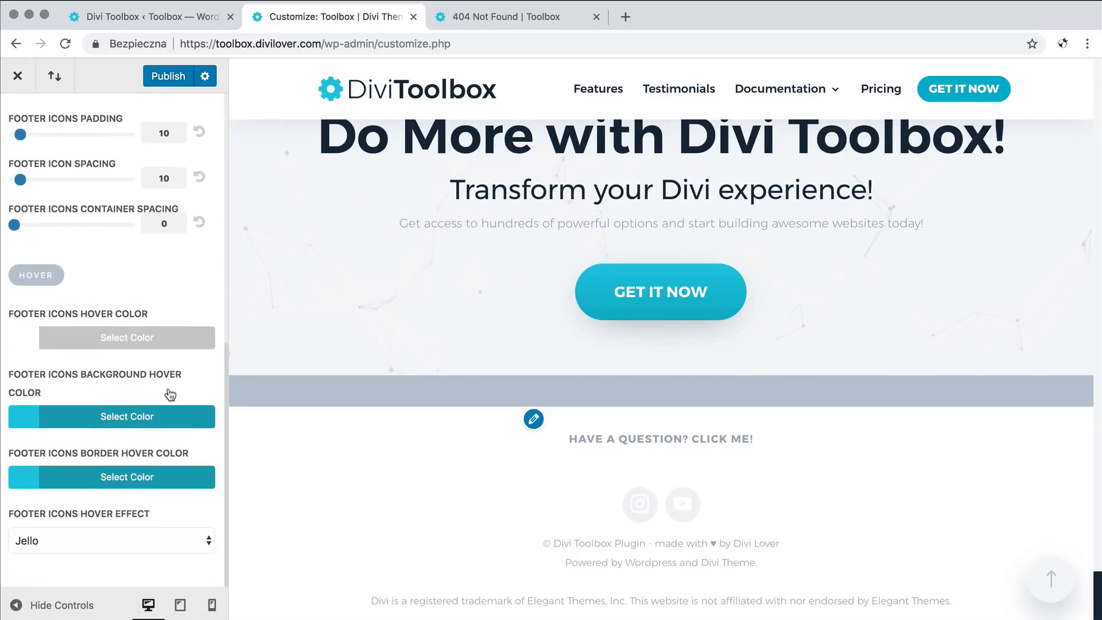
pyautogui.scroll(7, 170, 394)
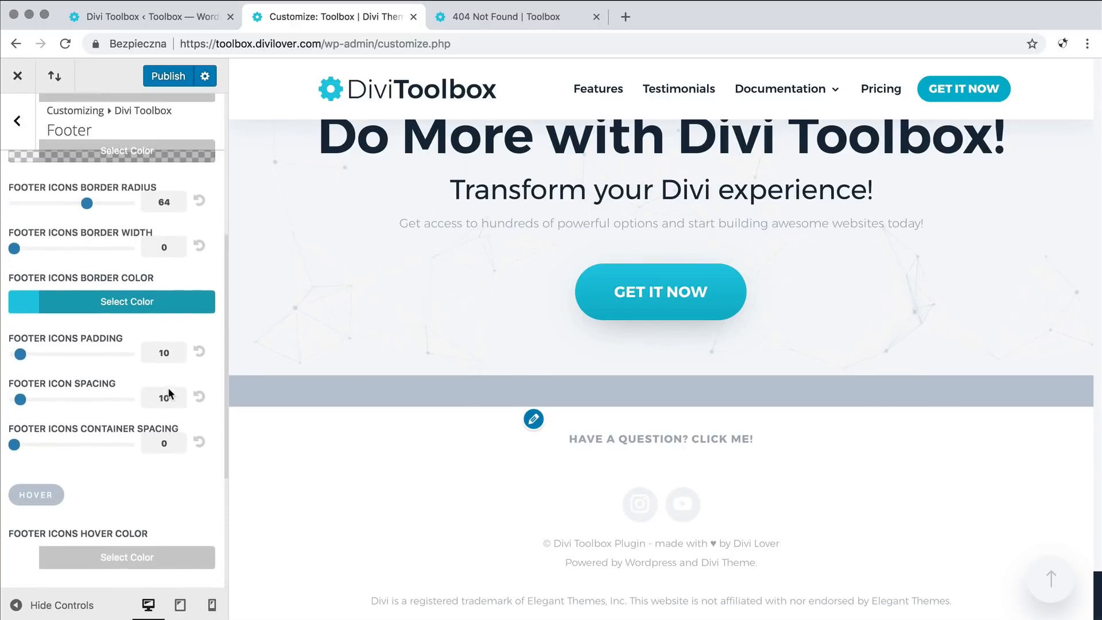
pyautogui.scroll(10, 170, 394)
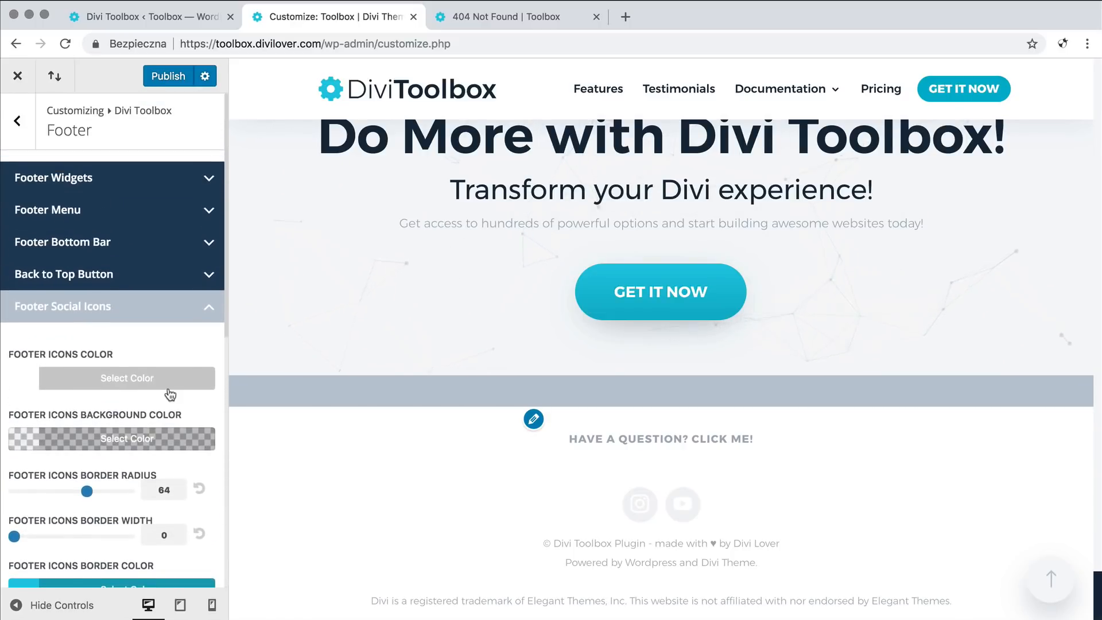
pyautogui.click(207, 310)
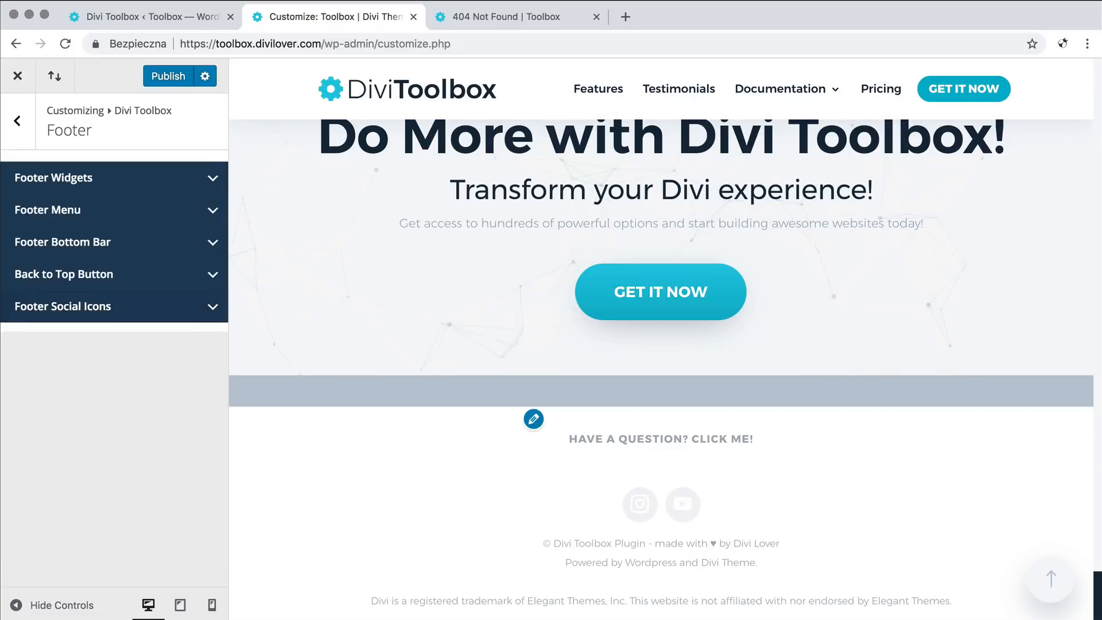
# Step: Return to the Divi Toolbox settings, glance over the social icons options and view the Header settings' primary nav hover effect types
pyautogui.click(150, 17)
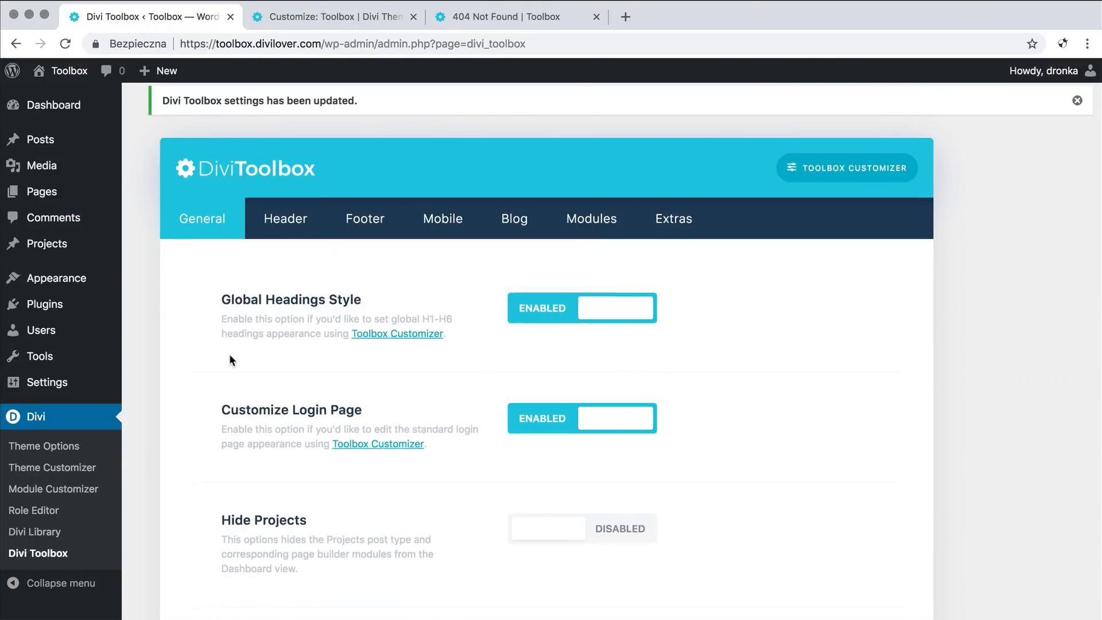
pyautogui.scroll(-20, 229, 353)
pyautogui.scroll(-8, 230, 347)
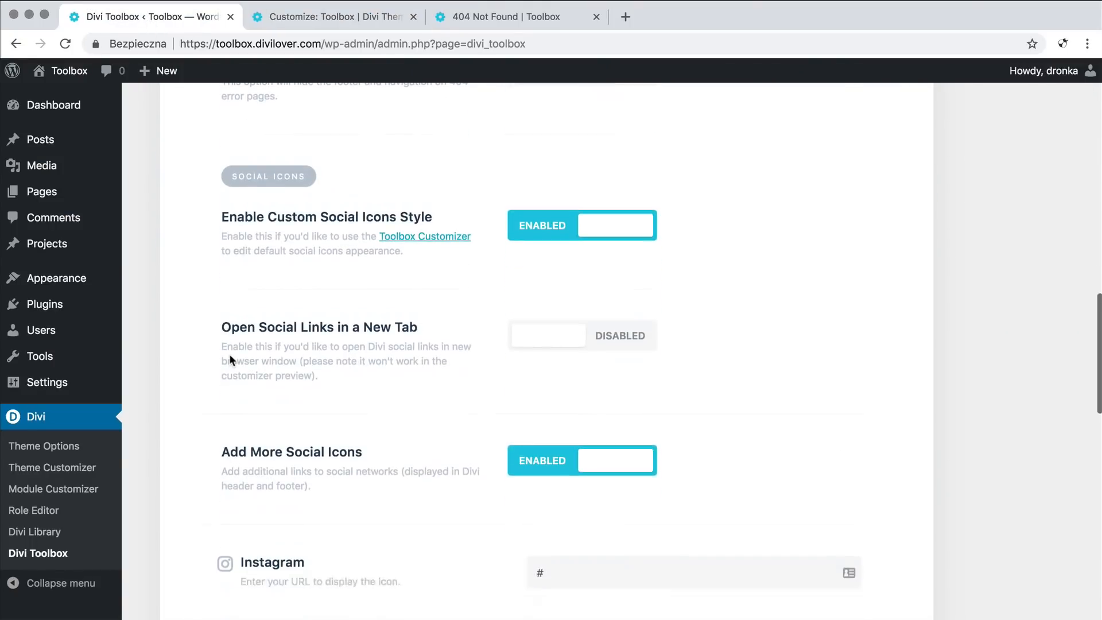
pyautogui.scroll(20, 230, 360)
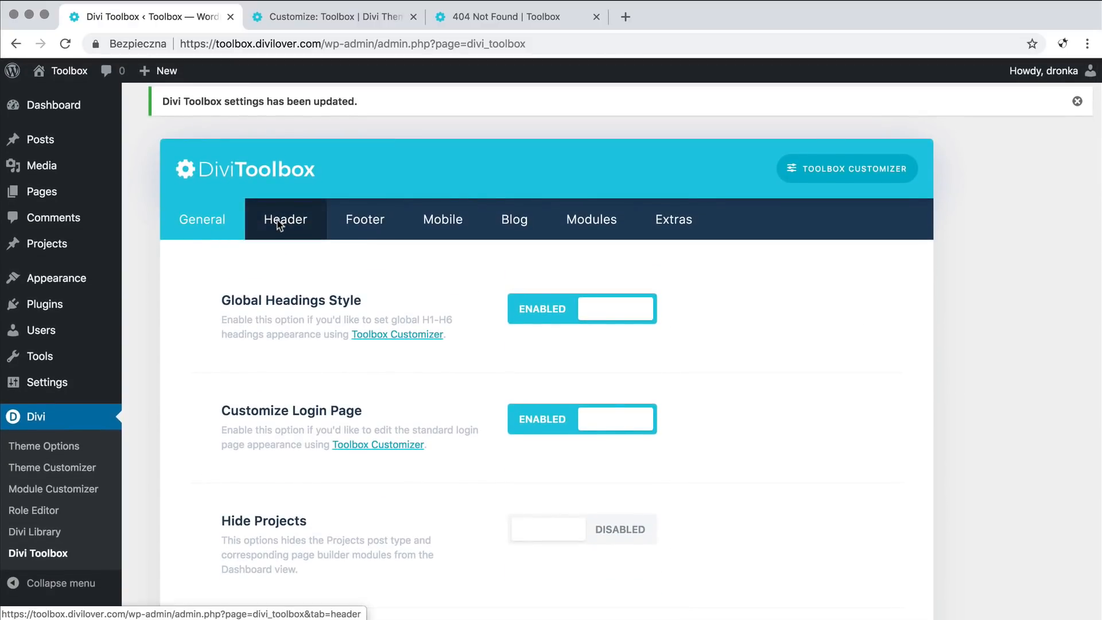
pyautogui.click(283, 222)
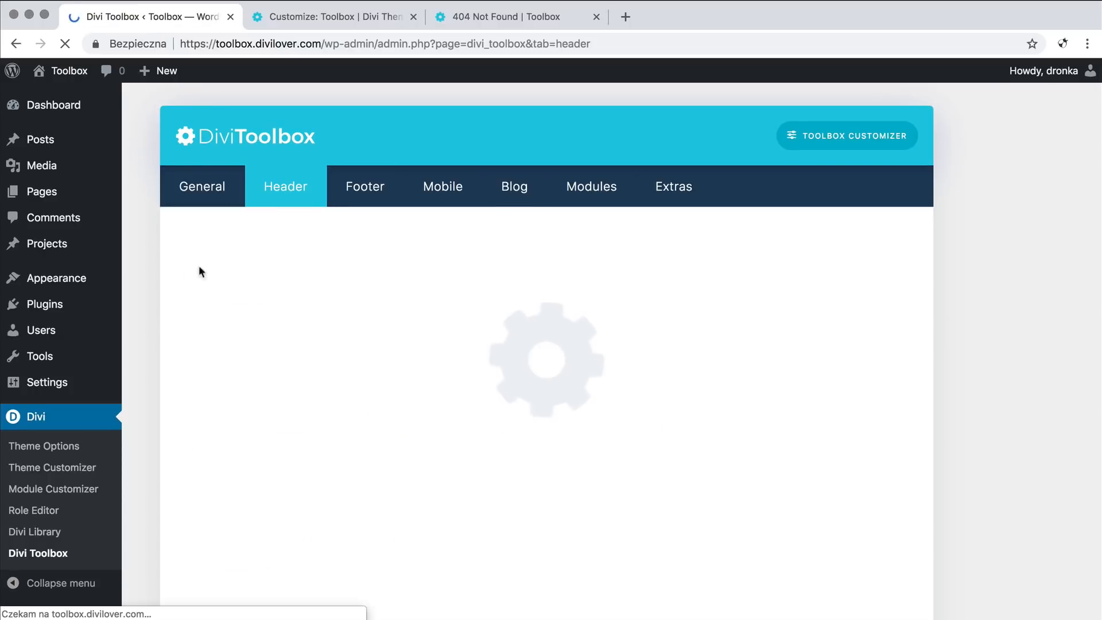
pyautogui.scroll(-2, 187, 272)
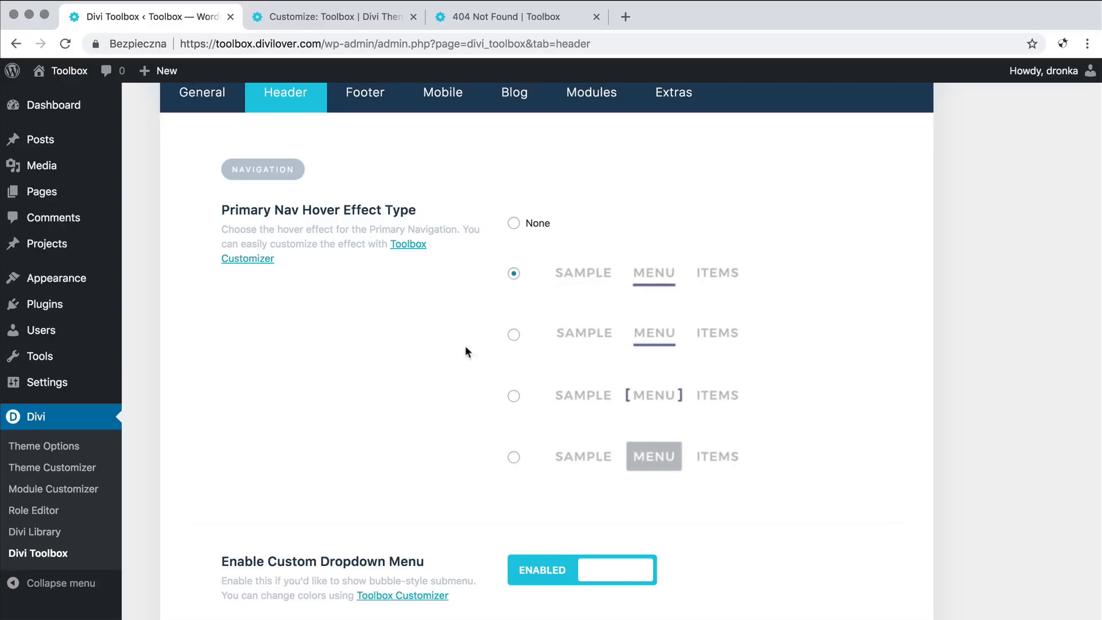
# Step: Return to the customizer and open the Primary Navigation options in the Header section
pyautogui.click(309, 18)
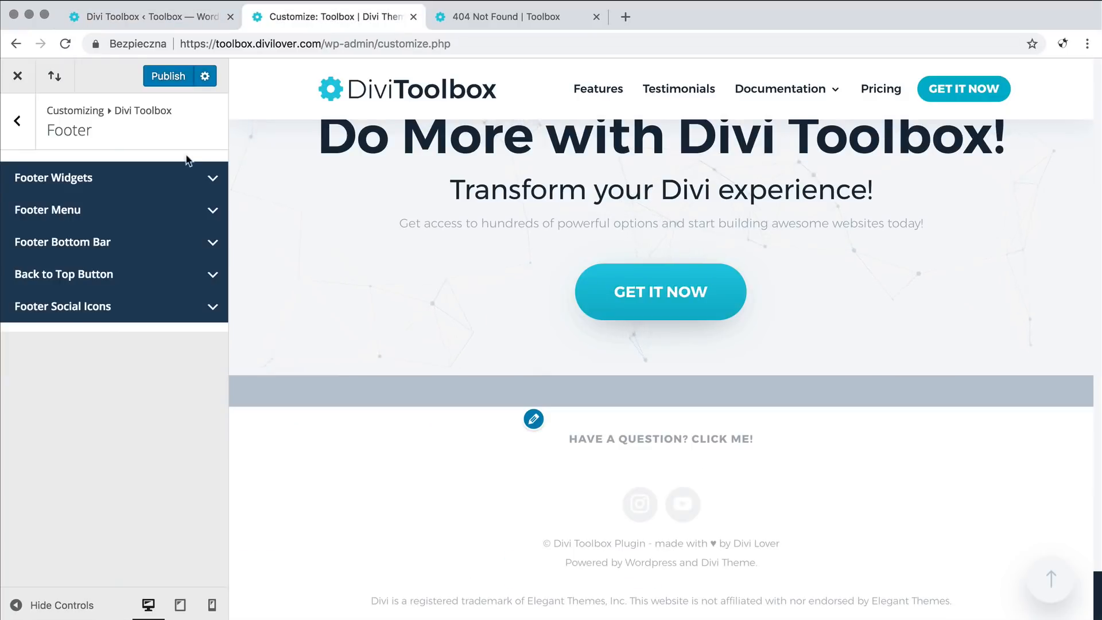
pyautogui.click(17, 121)
pyautogui.click(195, 295)
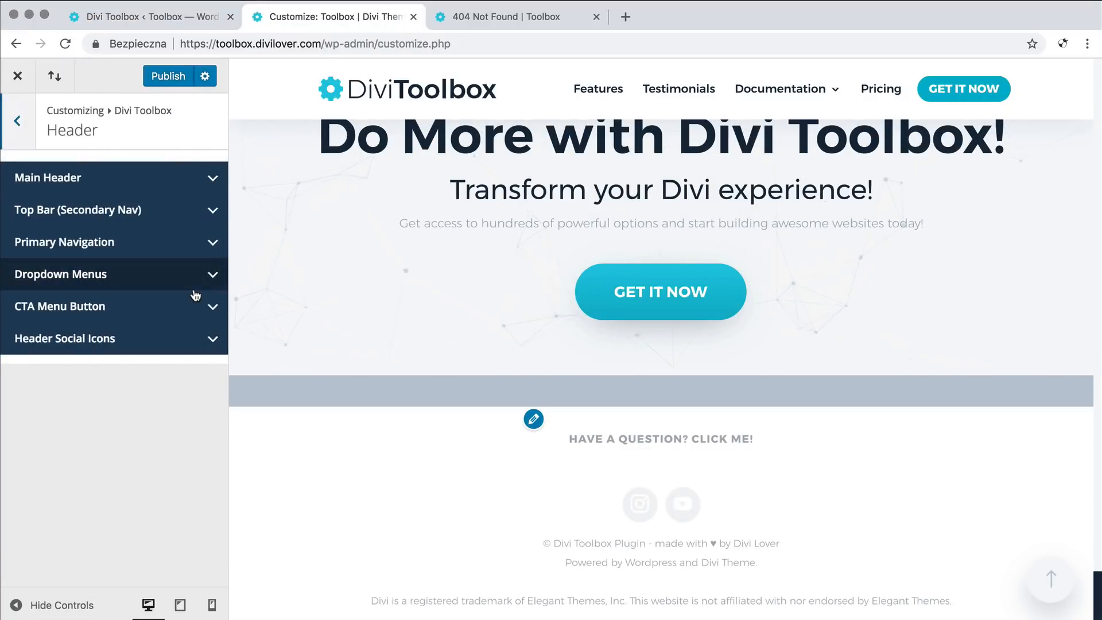
pyautogui.click(211, 244)
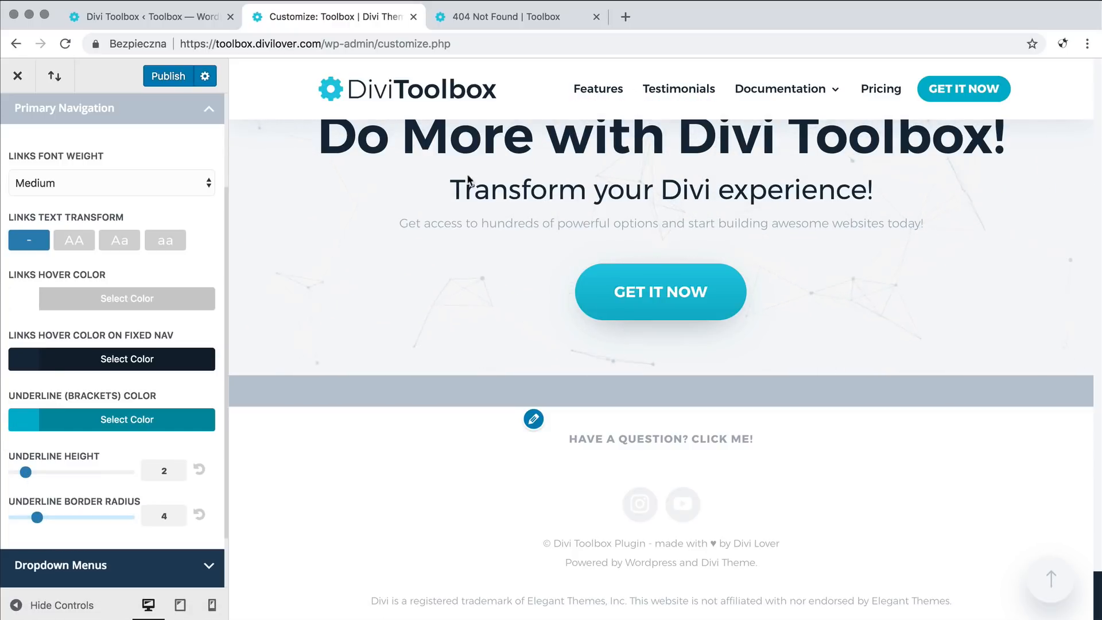
# Step: Try an underline height of 10 and an underline border radius of 9, and preview the menu links' hover effect
pyautogui.moveTo(25, 472); pyautogui.dragTo(48, 472)
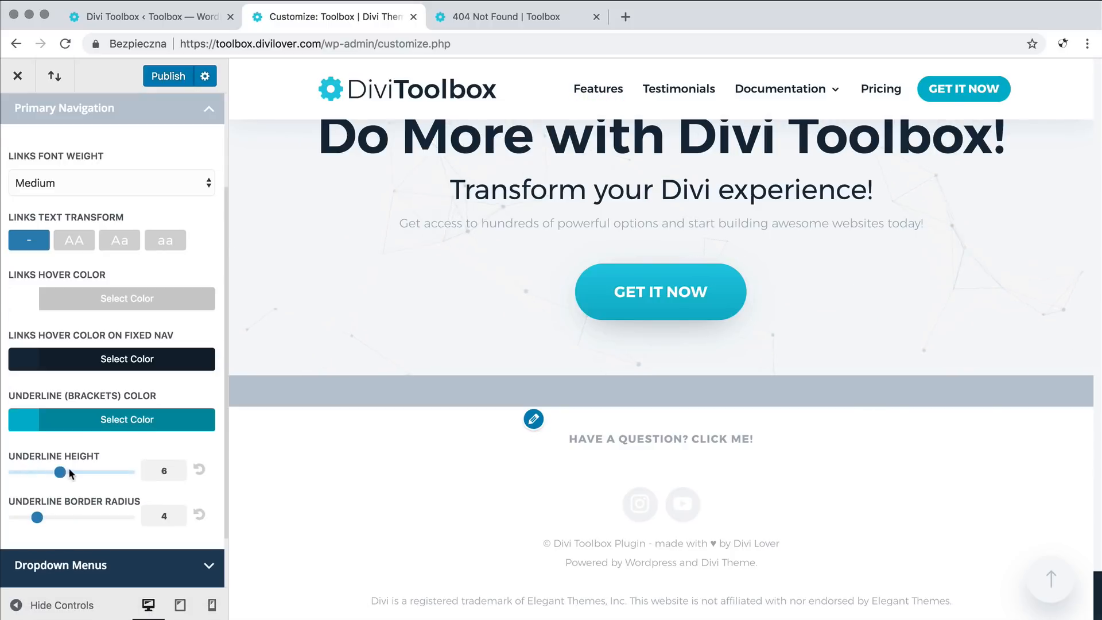
pyautogui.click(70, 472)
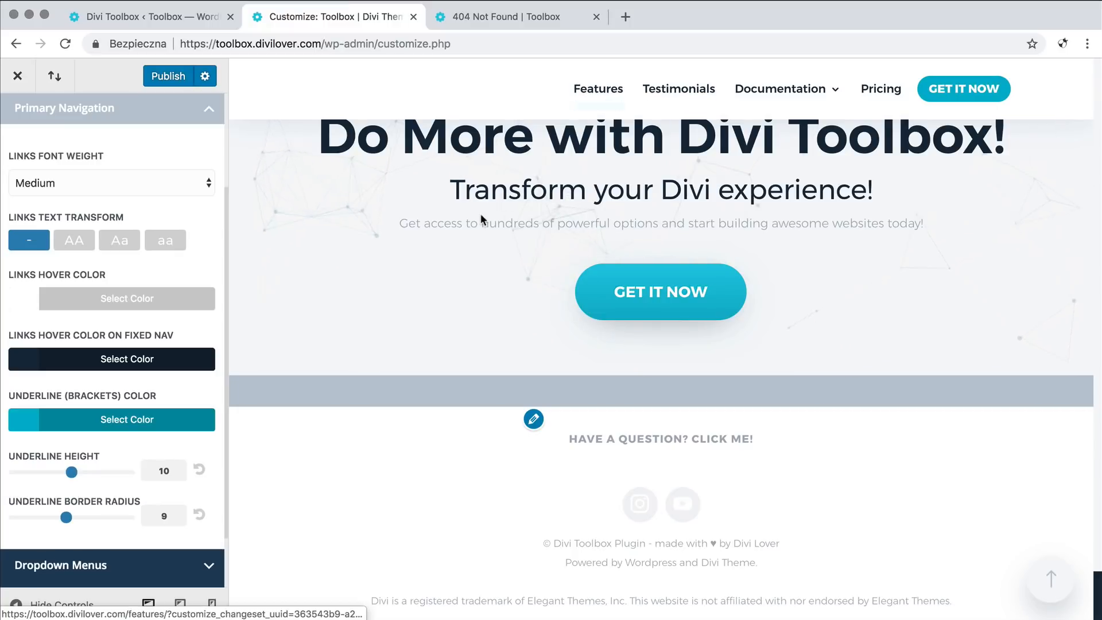
pyautogui.scroll(5, 481, 215)
pyautogui.scroll(2, 481, 218)
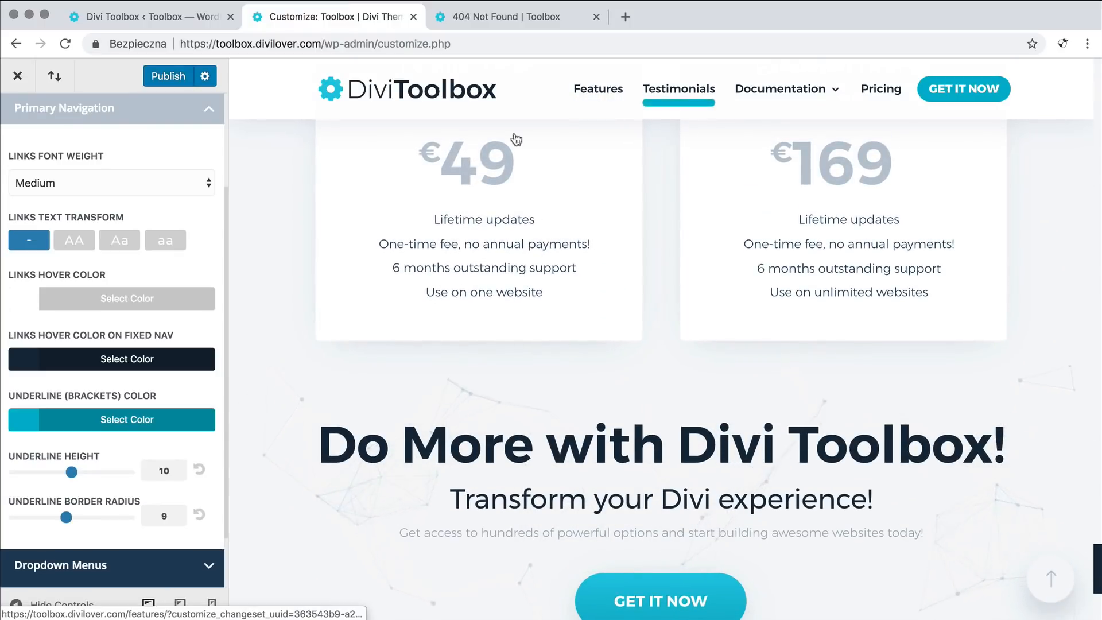
# Step: Reset the primary navigation's underline height and underline border radius to their defaults
pyautogui.click(200, 472)
pyautogui.click(199, 514)
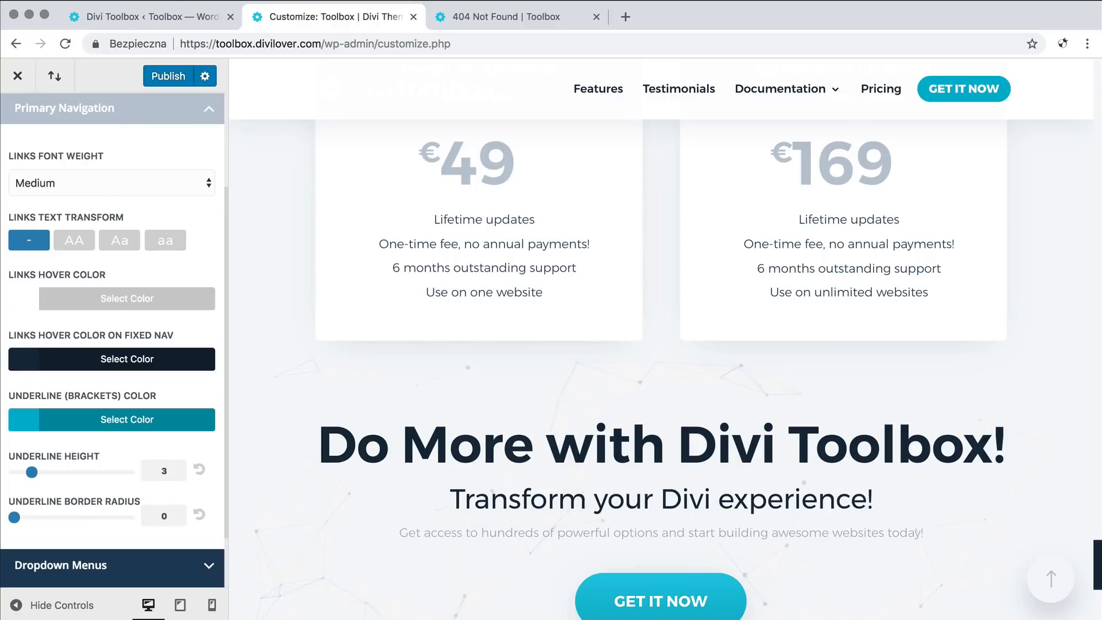
# Step: Check the Enable Custom Dropdown Menu and Add CTA Menu Button options in the Divi Toolbox header settings
pyautogui.click(139, 17)
pyautogui.scroll(-2, 336, 363)
pyautogui.scroll(-3, 336, 363)
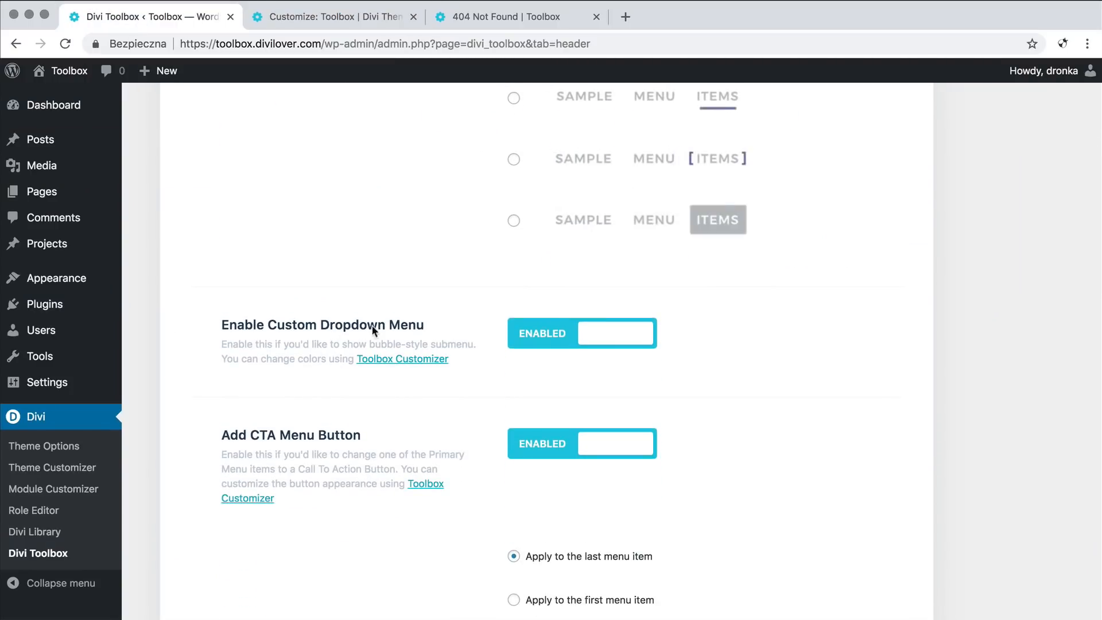
# Step: Review the customizer's Dropdown Menus options with a preview of the Documentation submenu, and return to the Divi Toolbox header settings
pyautogui.click(318, 11)
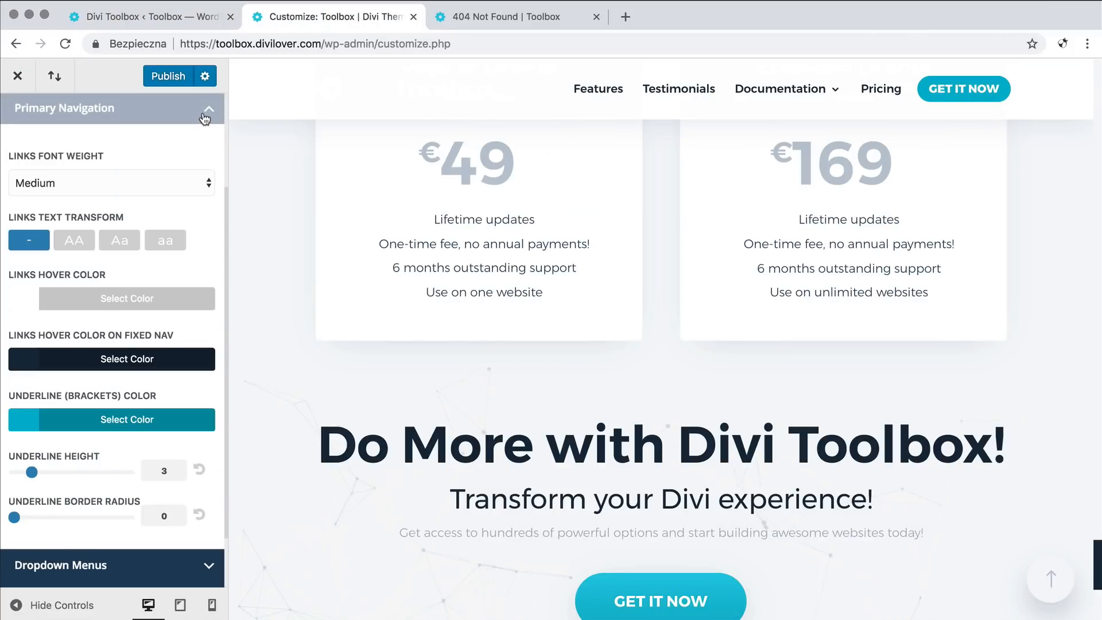
pyautogui.click(203, 123)
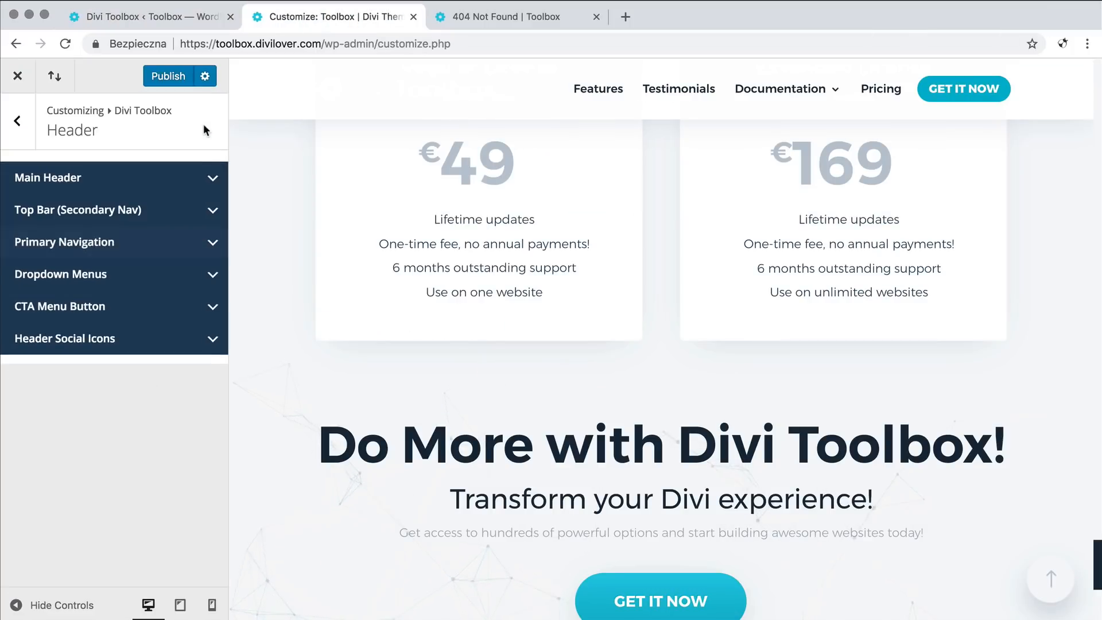
pyautogui.click(202, 277)
pyautogui.scroll(-3, 166, 319)
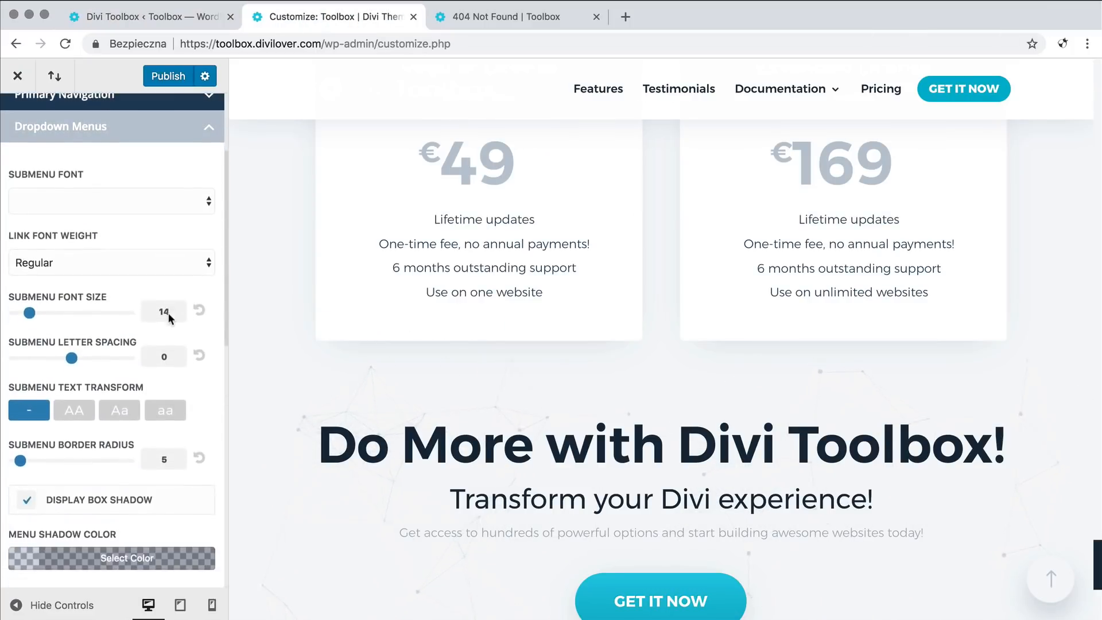
pyautogui.scroll(-7, 139, 268)
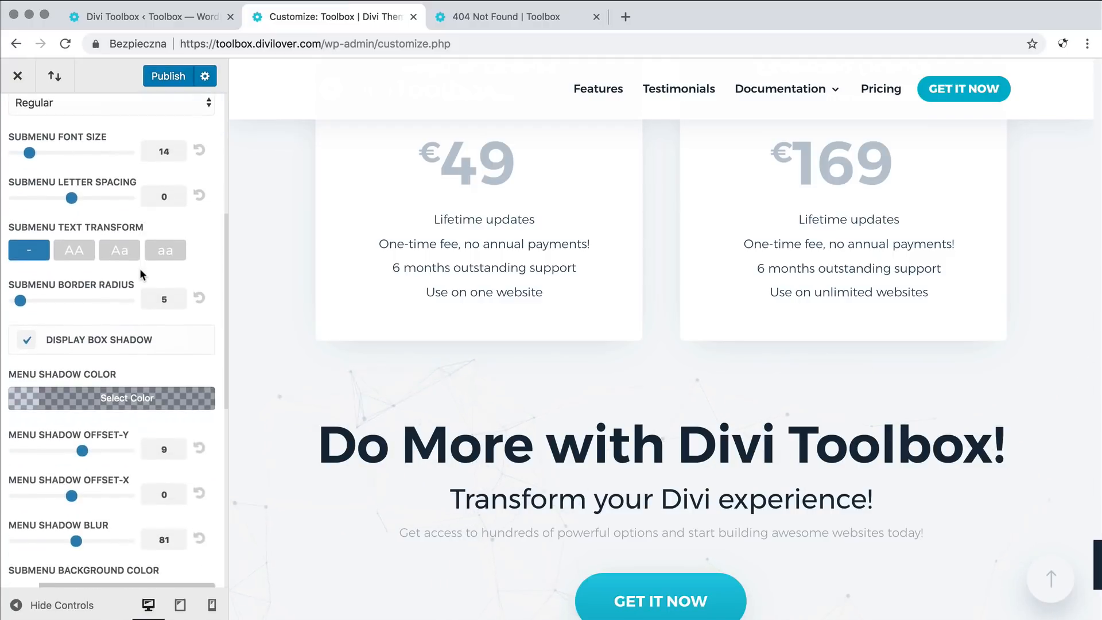
pyautogui.scroll(-1, 142, 276)
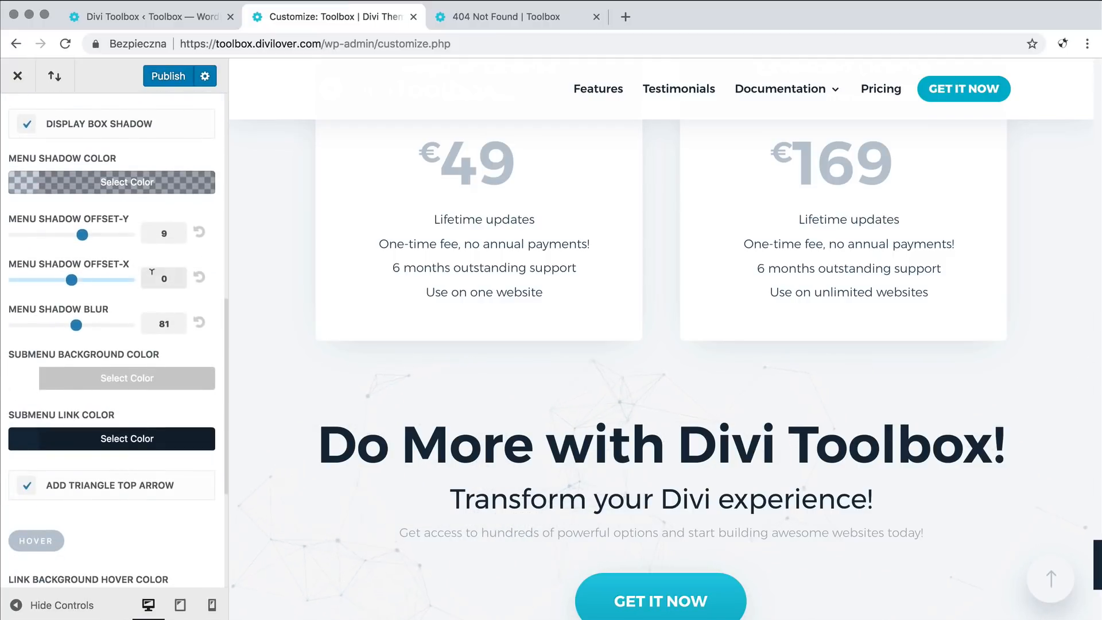
pyautogui.moveTo(780, 89)
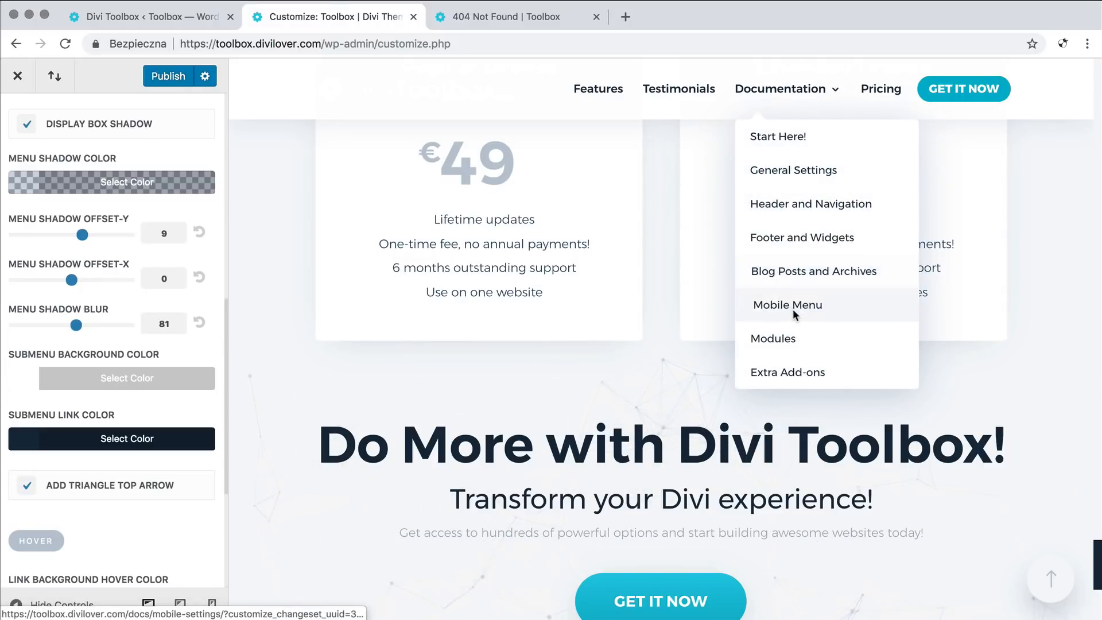
pyautogui.click(167, 22)
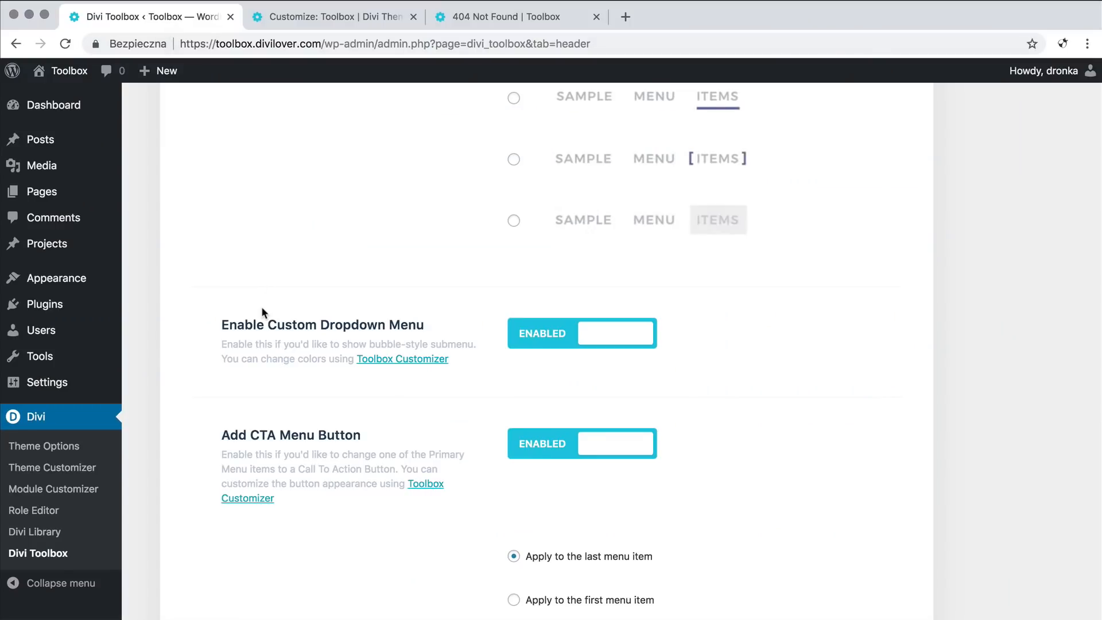
# Step: Collapse the Dropdown Menus section in the customizer's Divi Toolbox header options
pyautogui.click(272, 18)
pyautogui.scroll(3, 33, 106)
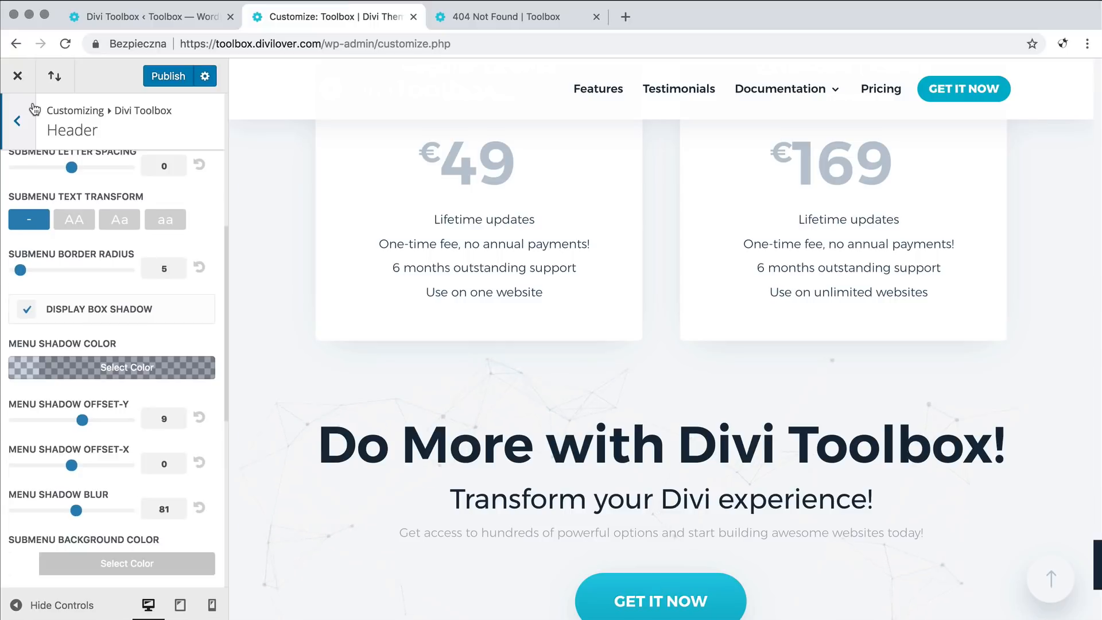
pyautogui.scroll(5, 100, 273)
pyautogui.click(164, 269)
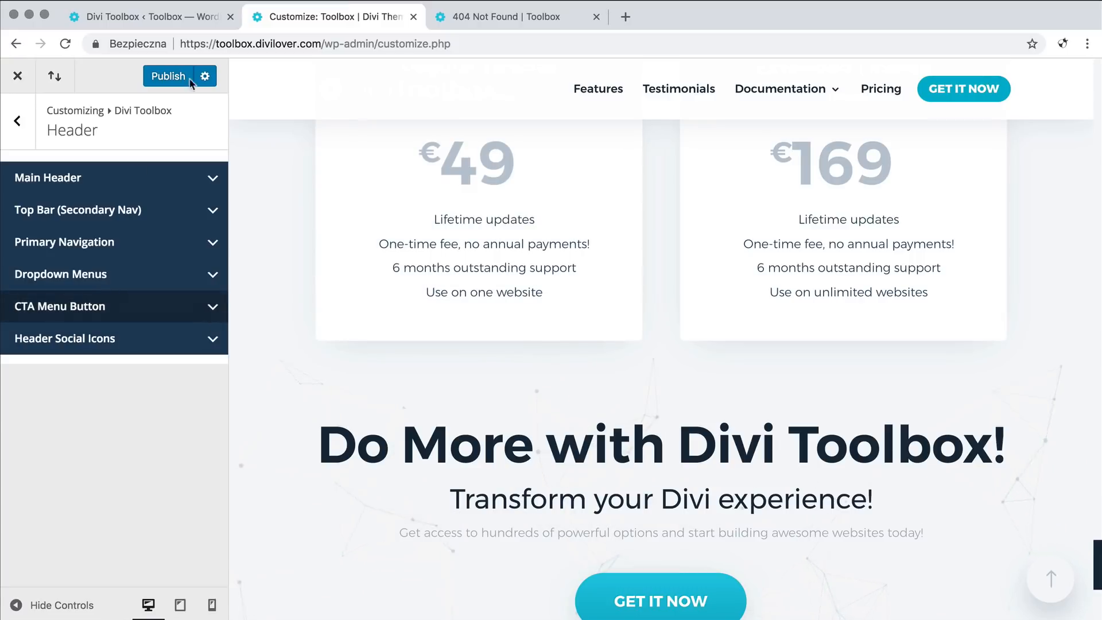
# Step: Review the Add CTA Menu Button placement choices and CSS class instructions in the Divi Toolbox header settings
pyautogui.click(155, 18)
pyautogui.scroll(-5, 425, 387)
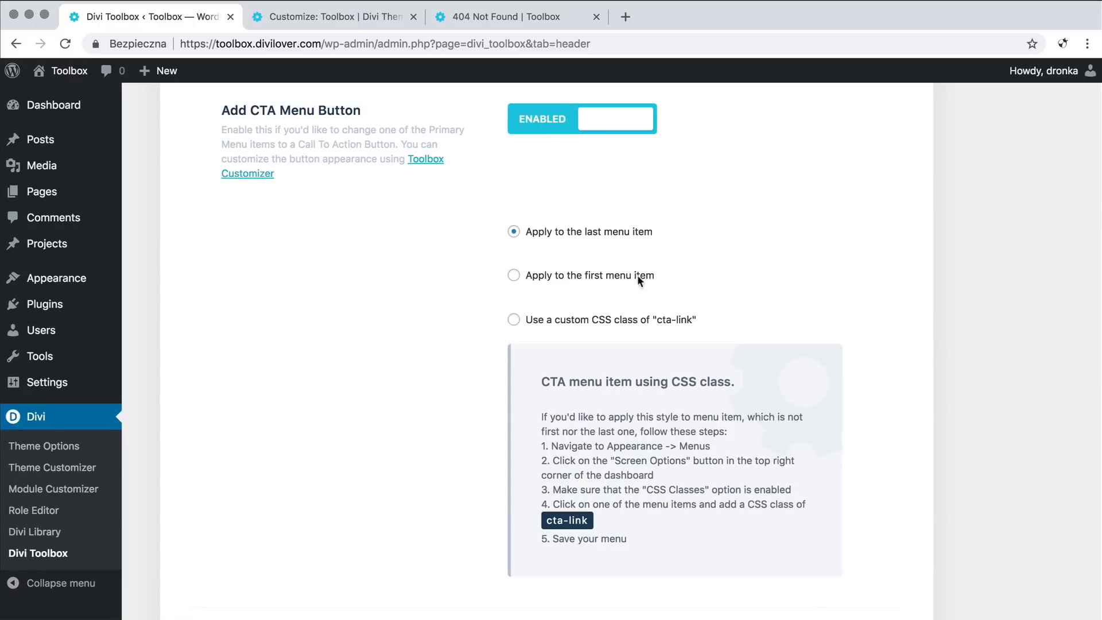
pyautogui.scroll(1, 638, 278)
pyautogui.scroll(1, 635, 277)
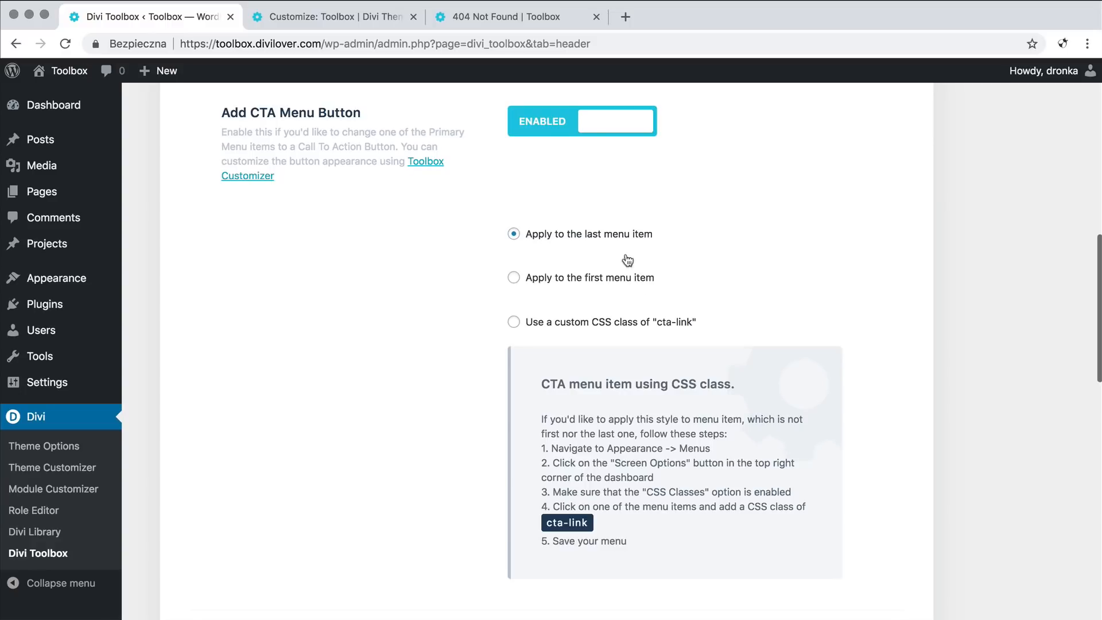
pyautogui.scroll(2, 536, 279)
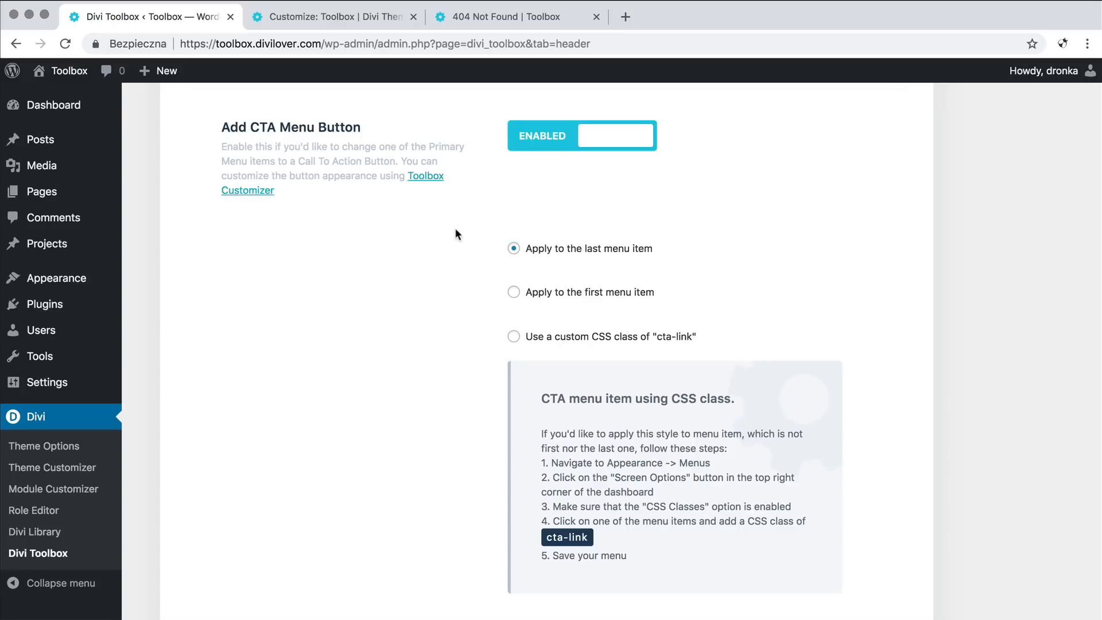
# Step: Expand the CTA Menu Button section in the customizer and review its border, padding, hover color and hover effect options
pyautogui.click(312, 17)
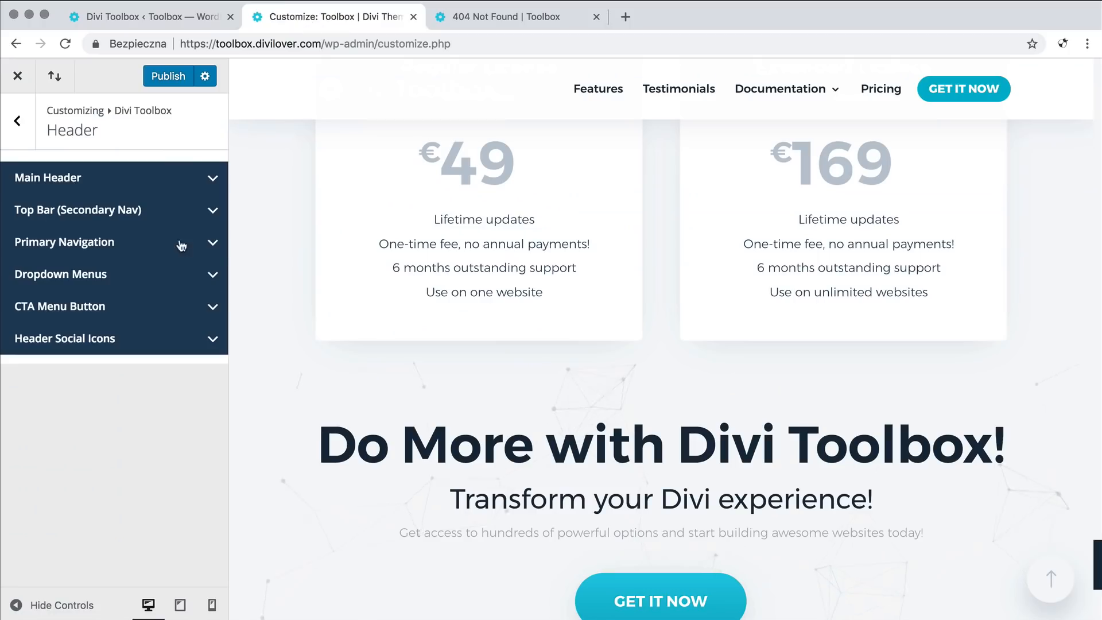
pyautogui.click(214, 307)
pyautogui.scroll(-5, 191, 306)
pyautogui.scroll(-6, 190, 304)
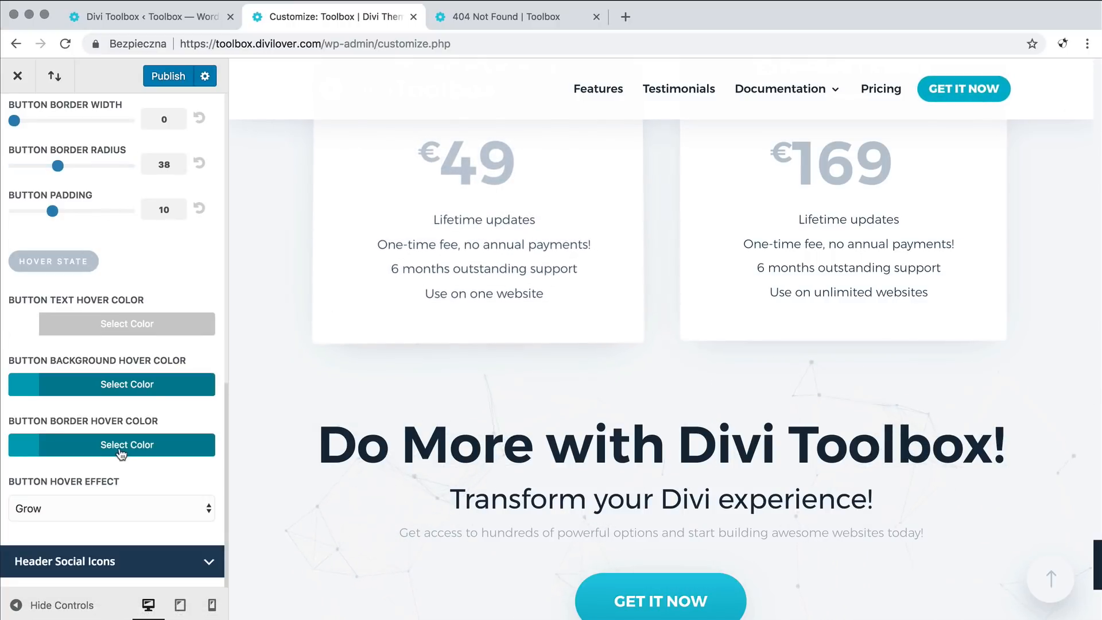
# Step: Check the Change Logo on Fixed Menu setting and preview the logo on the unfixed and fixed header in the customizer
pyautogui.click(144, 20)
pyautogui.scroll(-5, 322, 271)
pyautogui.scroll(-1, 321, 271)
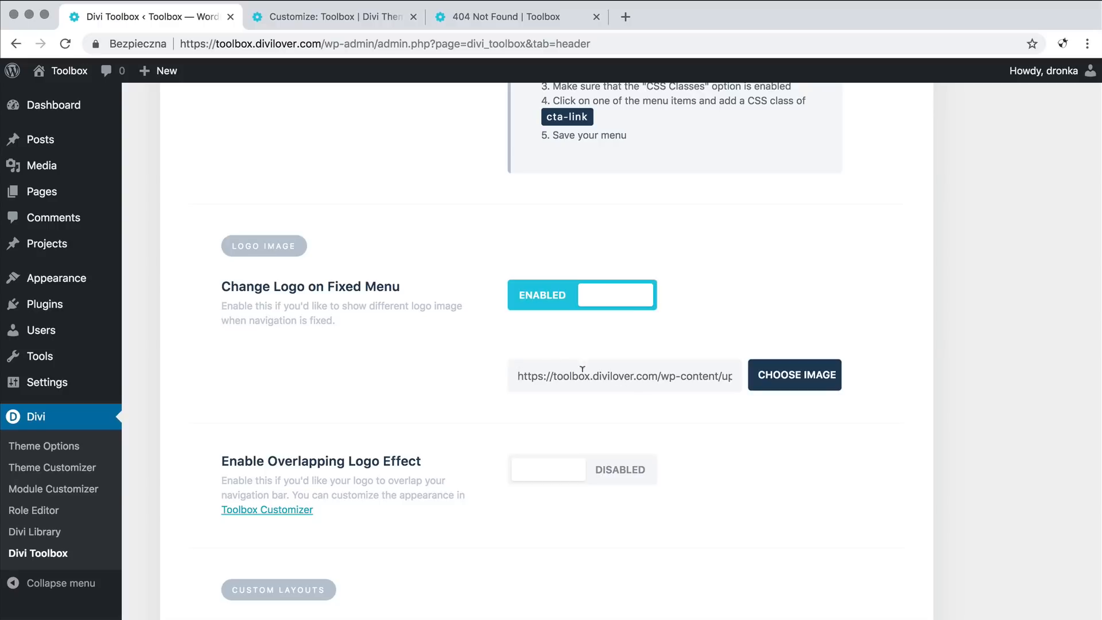
pyautogui.click(284, 19)
pyautogui.scroll(15, 432, 246)
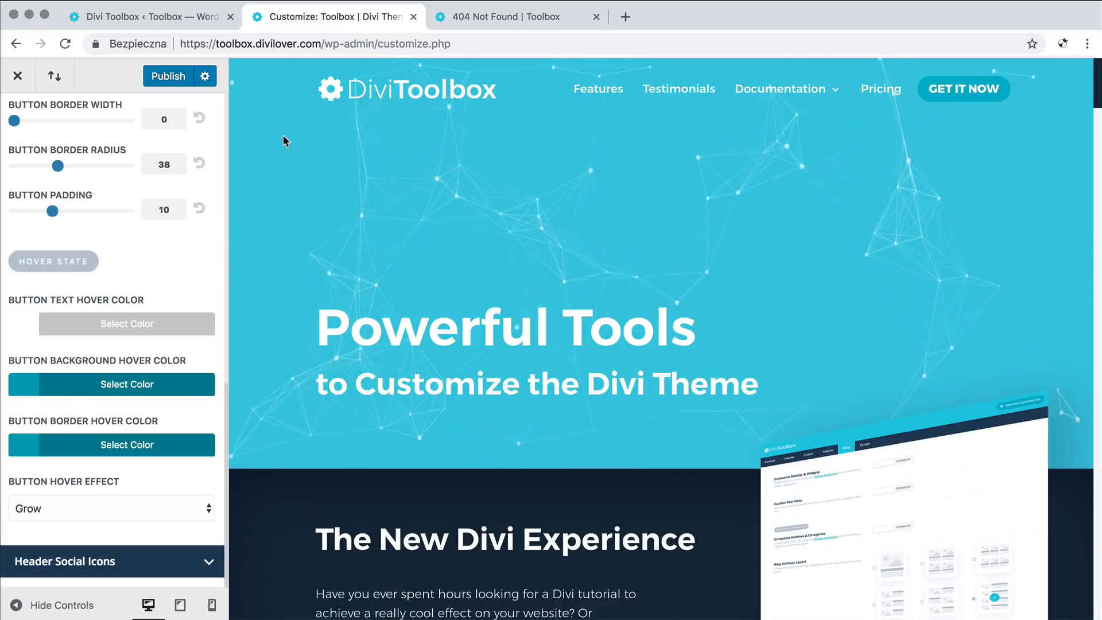
pyautogui.scroll(-10, 283, 138)
pyautogui.scroll(-4, 283, 137)
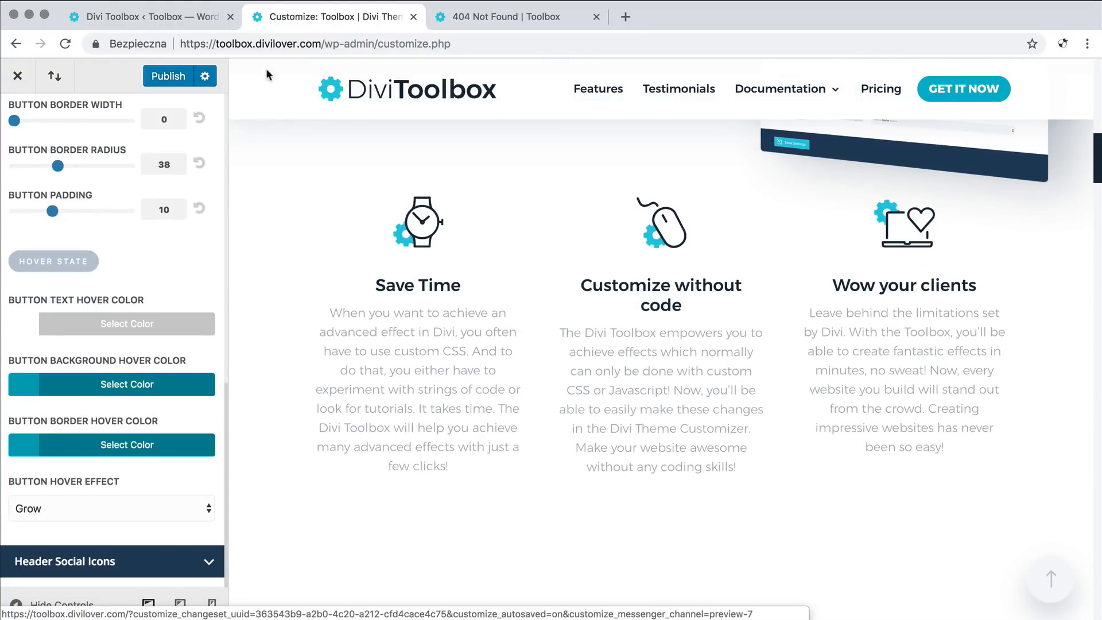
# Step: Turn on Enable Overlapping Logo Effect in the Divi Toolbox header settings and save the settings
pyautogui.click(150, 17)
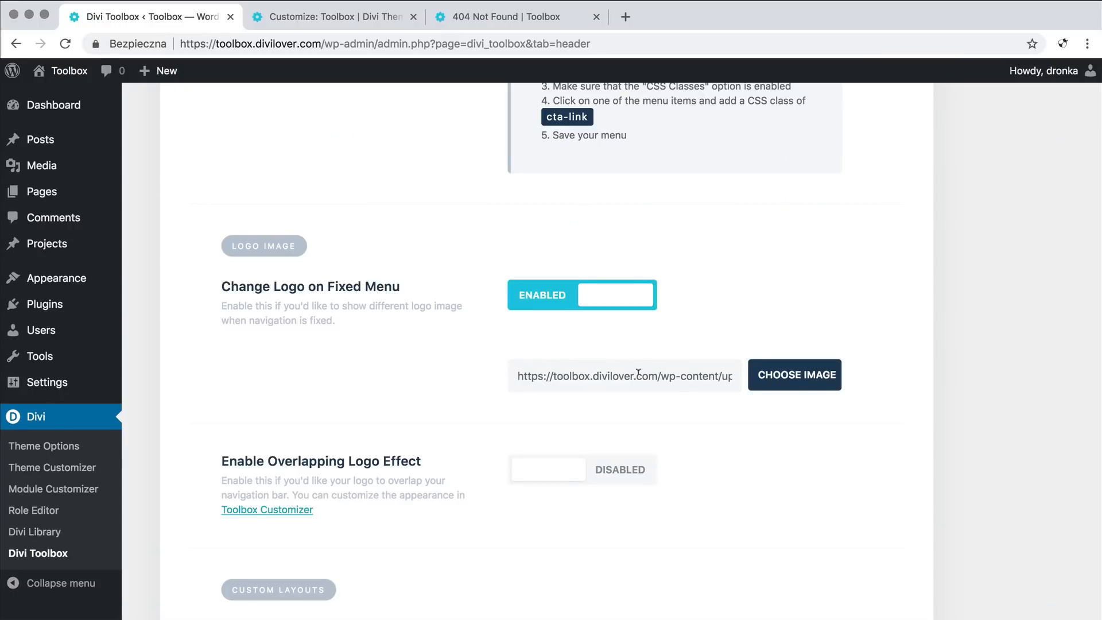
pyautogui.scroll(-4, 353, 382)
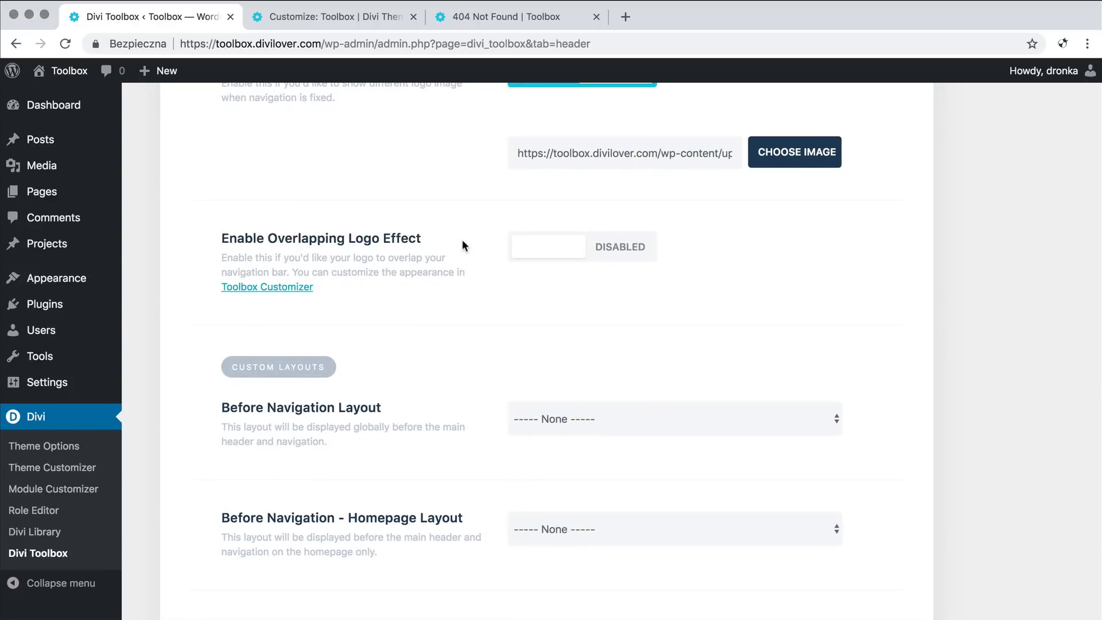
pyautogui.click(553, 250)
pyautogui.scroll(-5, 448, 260)
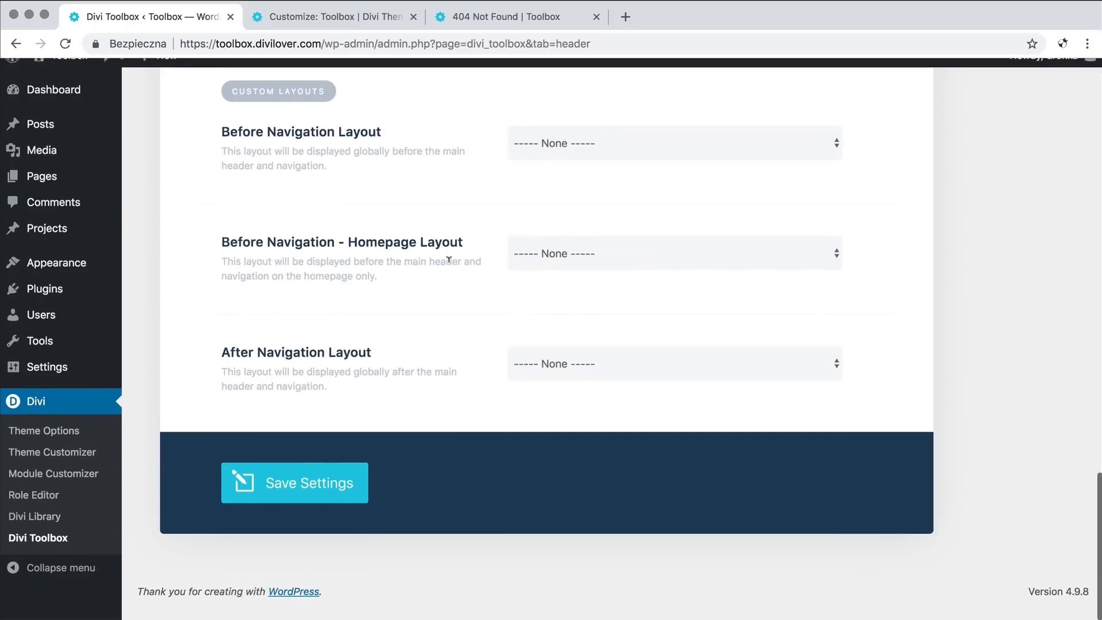
pyautogui.click(315, 499)
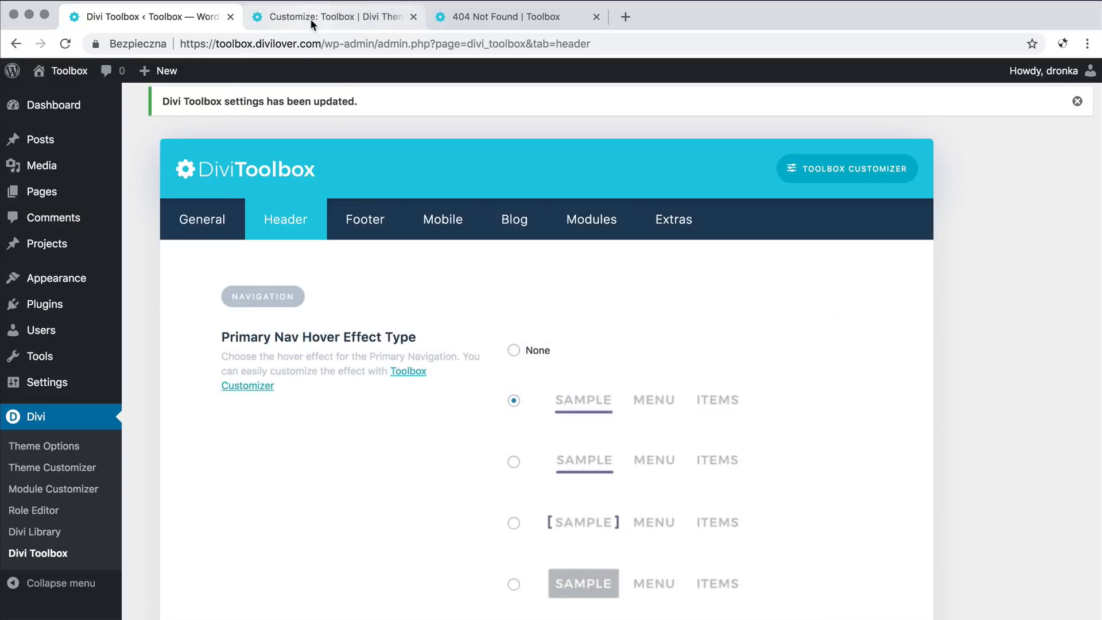
# Step: Reload the customizer and preview the overlapping logo at the top of the page and in the fixed header
pyautogui.click(311, 19)
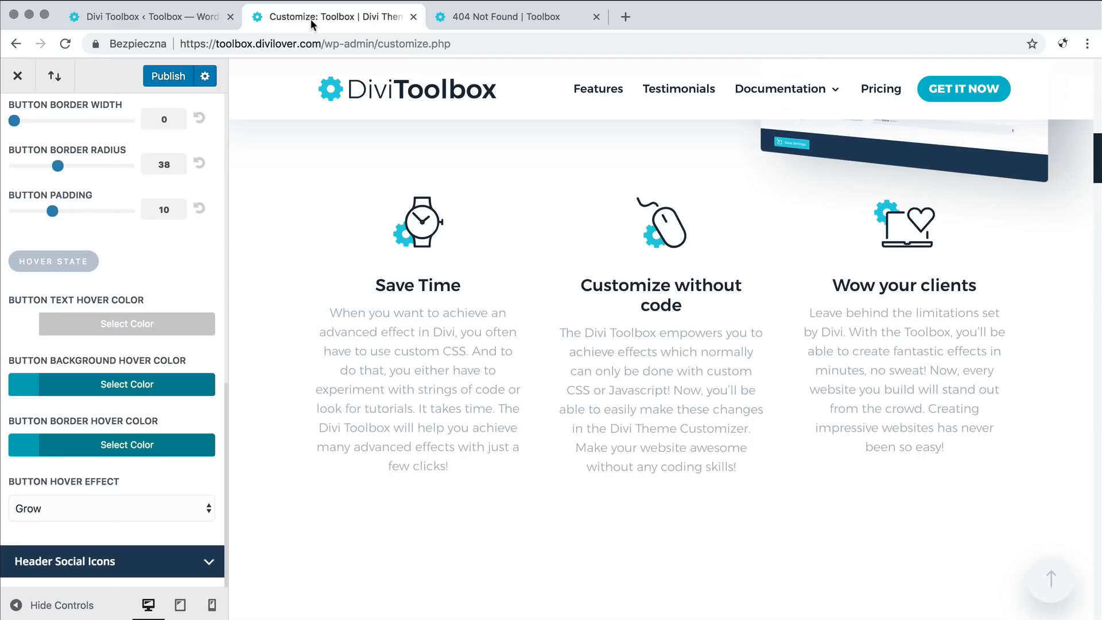
pyautogui.click(65, 46)
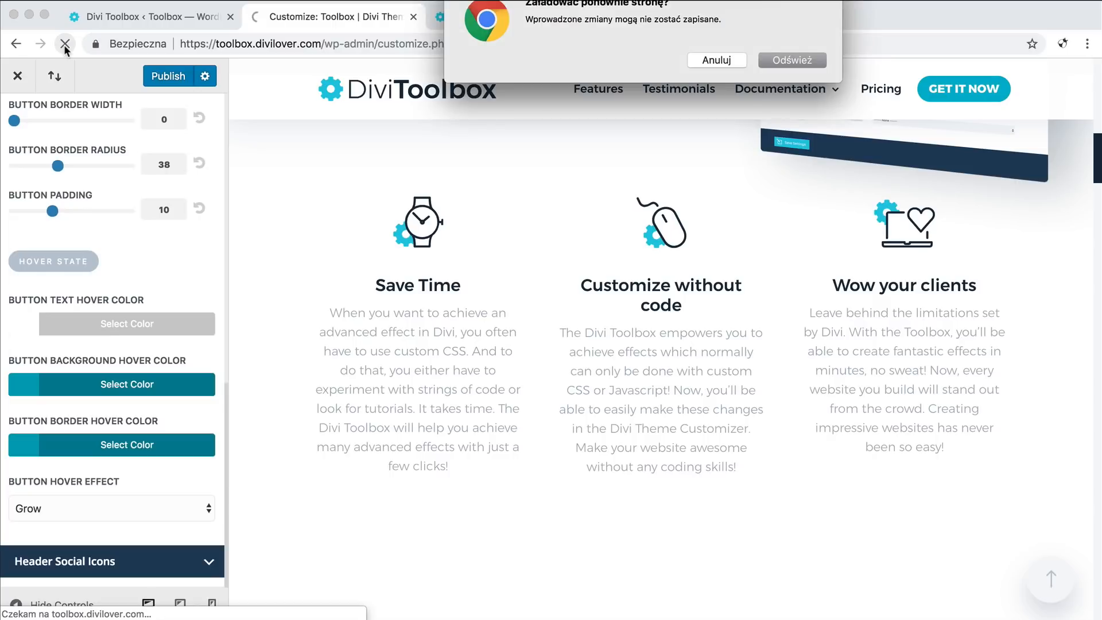
pyautogui.click(803, 61)
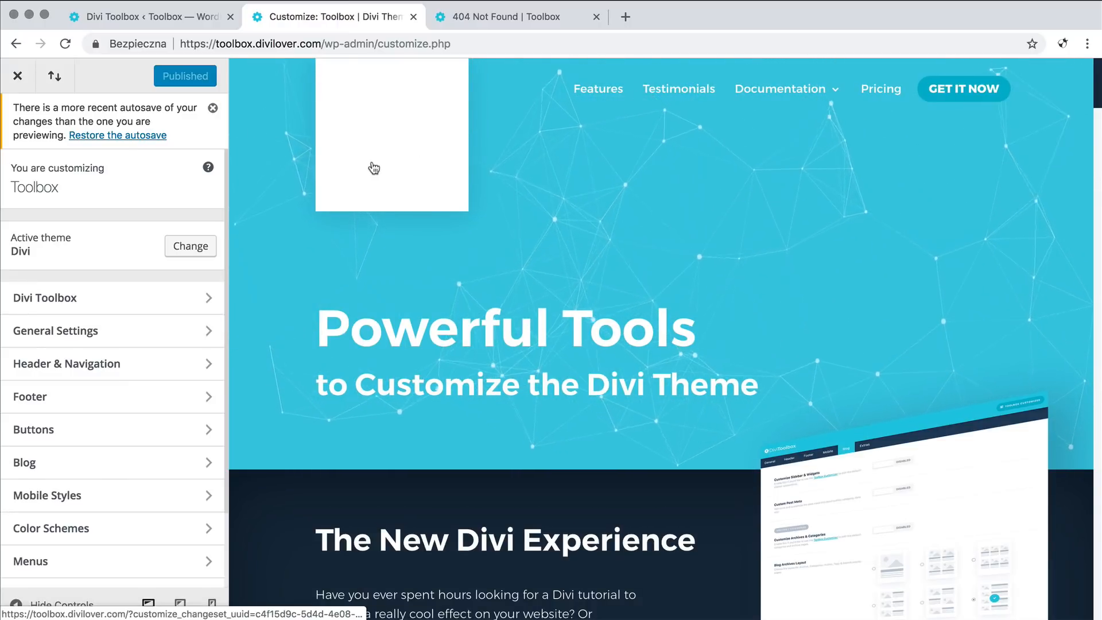
pyautogui.scroll(-8, 372, 167)
pyautogui.scroll(-5, 373, 167)
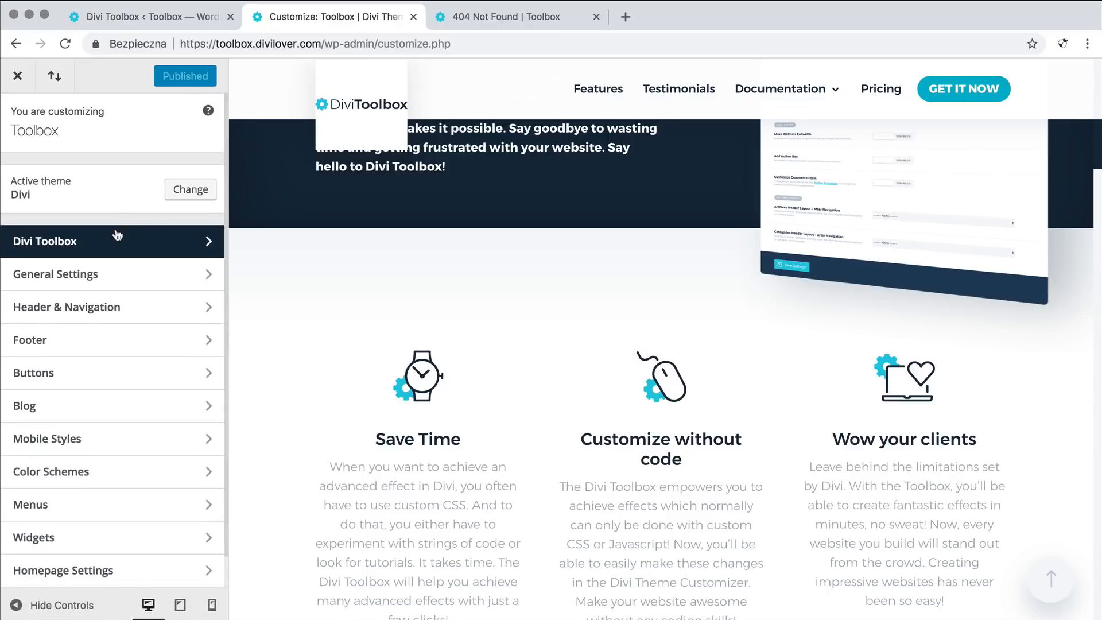
# Step: Open the Overlapping Logo options within the customizer's Divi Toolbox header section
pyautogui.click(196, 239)
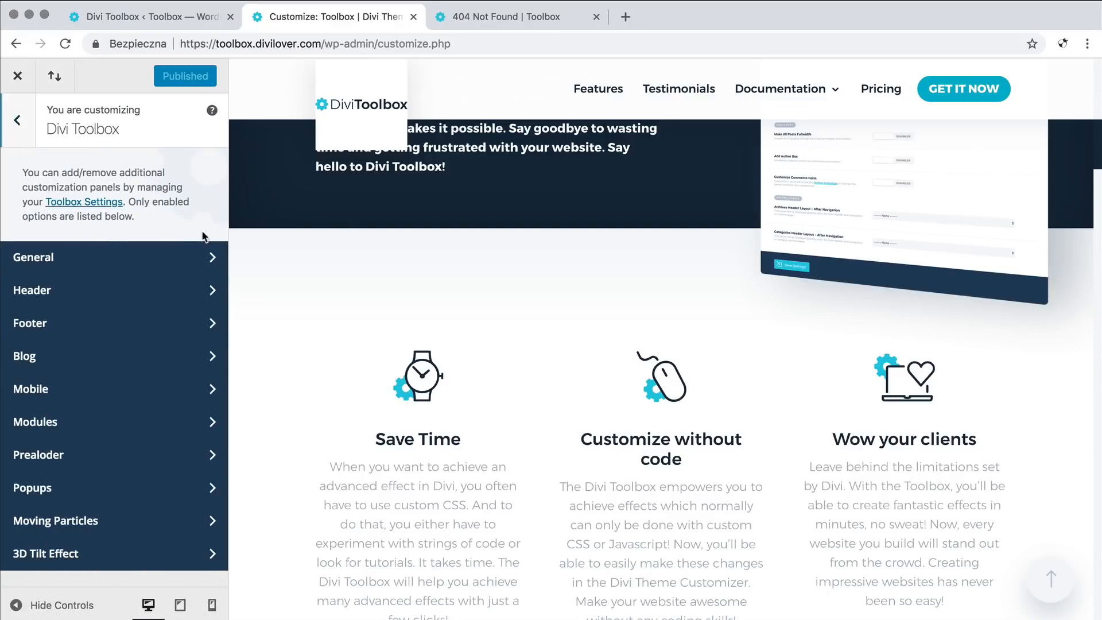
pyautogui.click(216, 291)
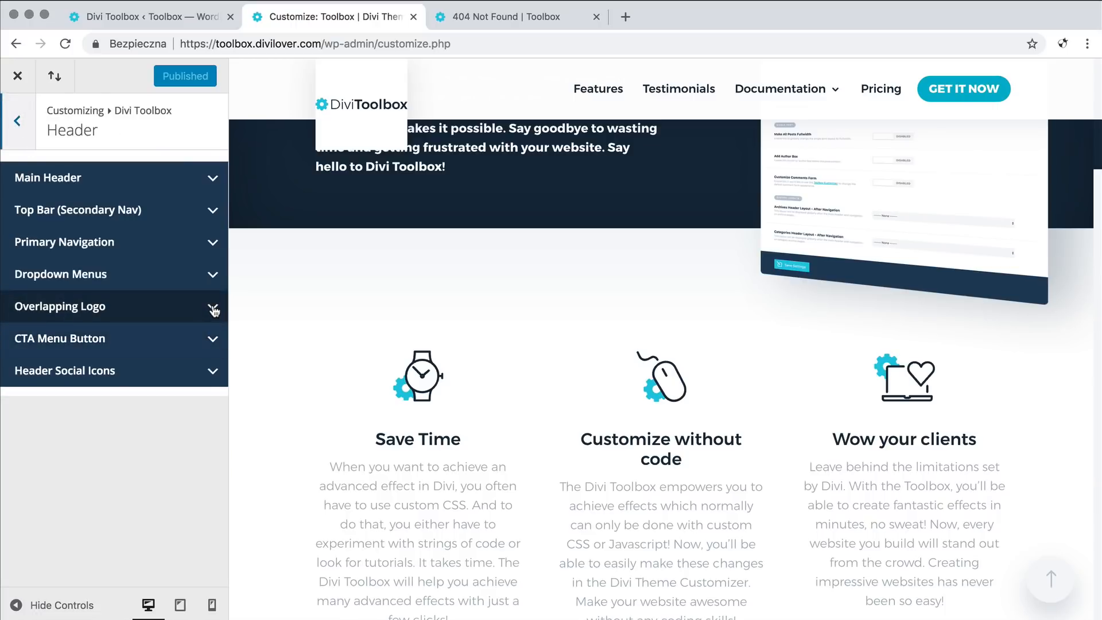
pyautogui.click(212, 307)
# Step: Set the overlapping logo's box width when fixed to 271 and its box padding to 10
pyautogui.scroll(-5, 151, 353)
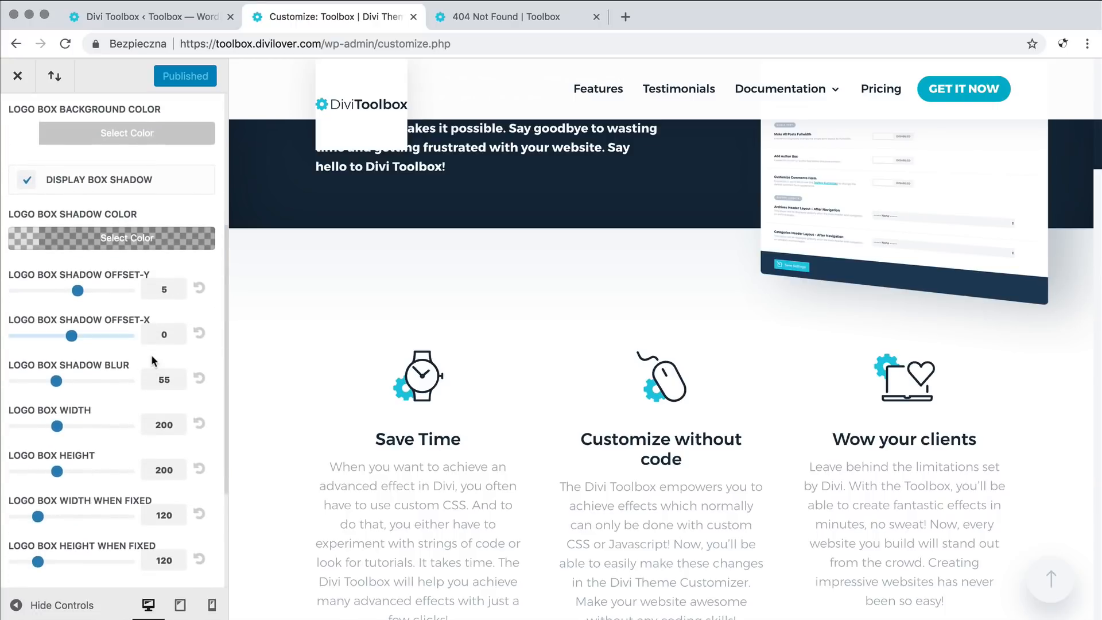
pyautogui.scroll(-1, 152, 360)
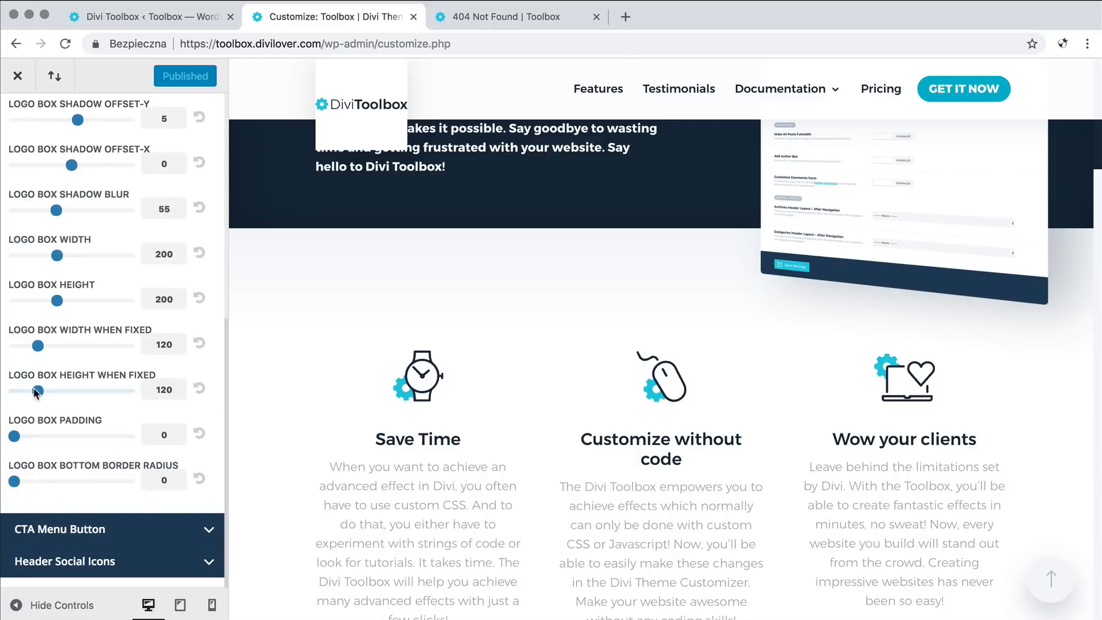
pyautogui.moveTo(37, 346); pyautogui.dragTo(76, 346)
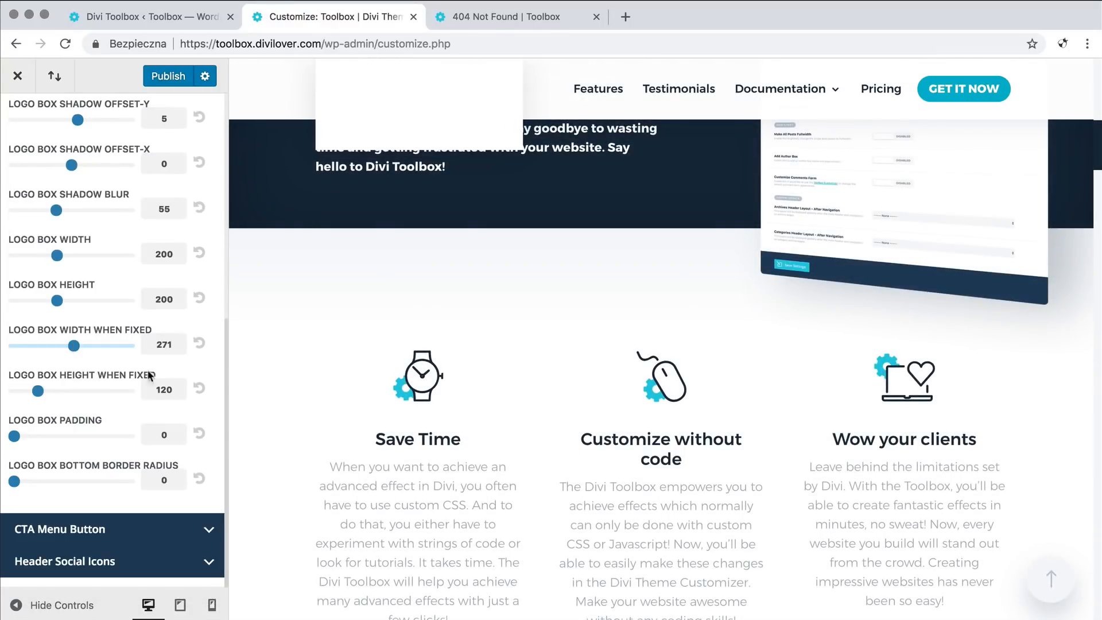
pyautogui.scroll(5, 574, 292)
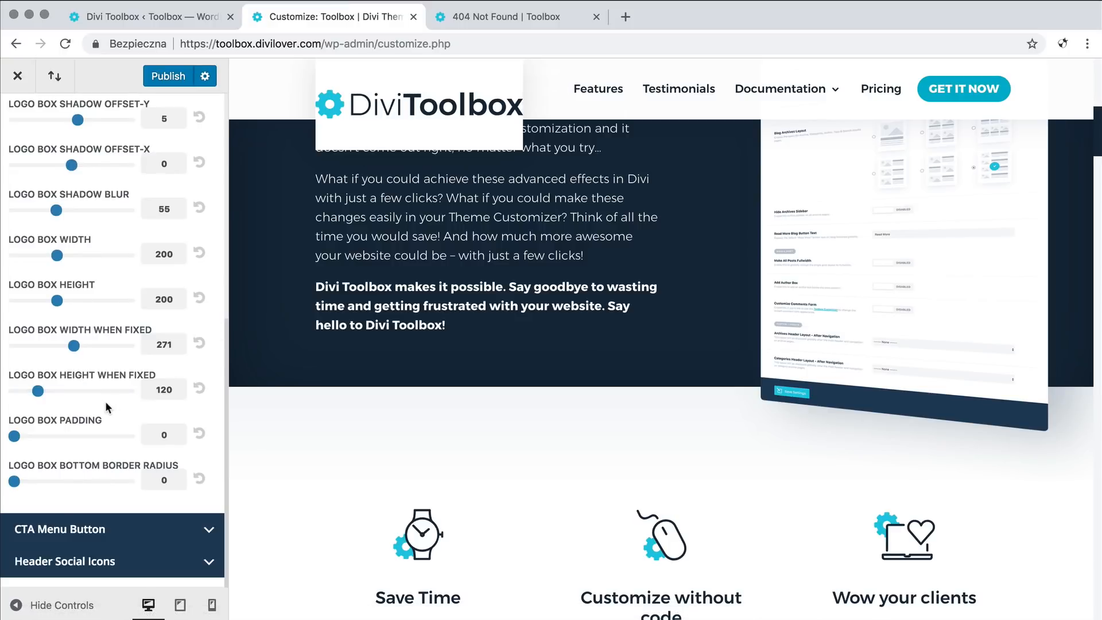
pyautogui.click(20, 436)
pyautogui.moveTo(25, 436); pyautogui.dragTo(36, 437)
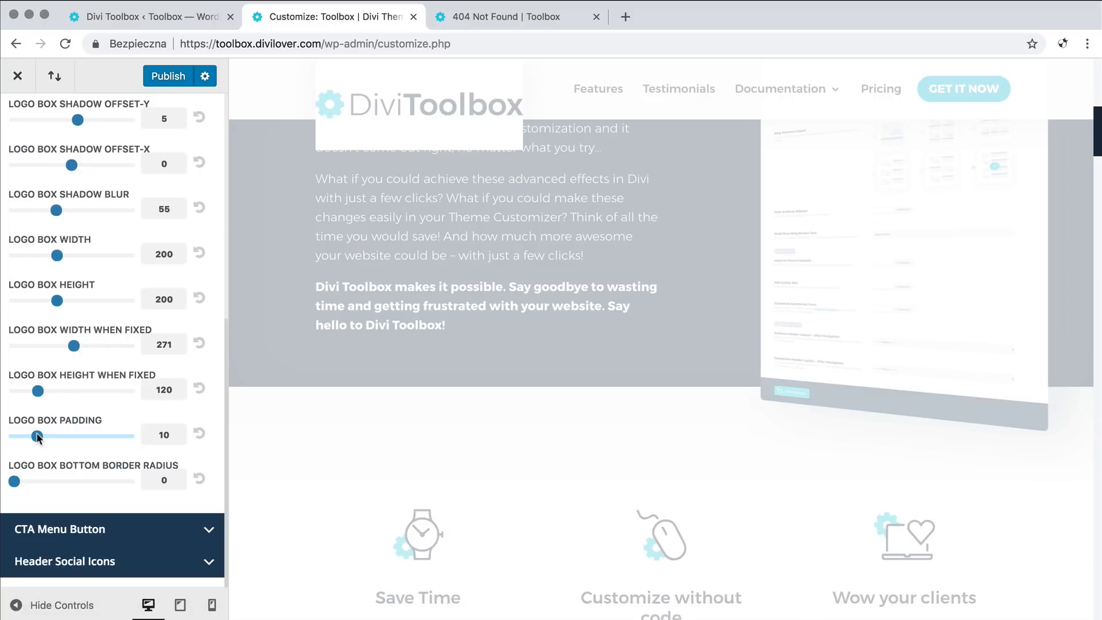
pyautogui.scroll(2, 366, 396)
pyautogui.scroll(-1, 368, 390)
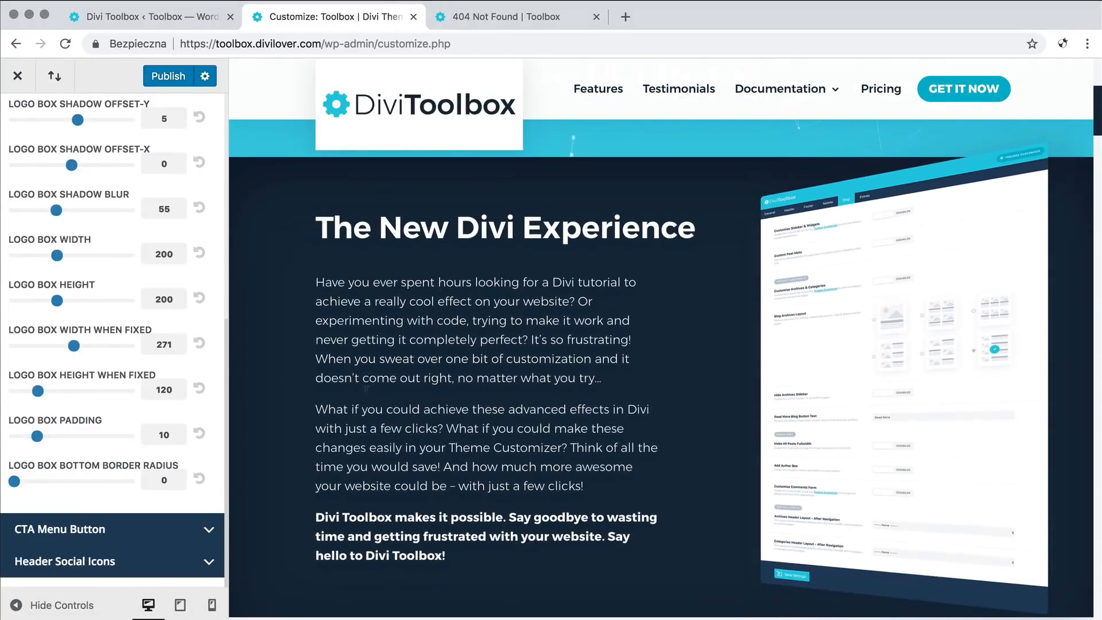
# Step: Set the overlapping logo's box background color to the grey-blue swatch #bdc8d5
pyautogui.scroll(5, 210, 160)
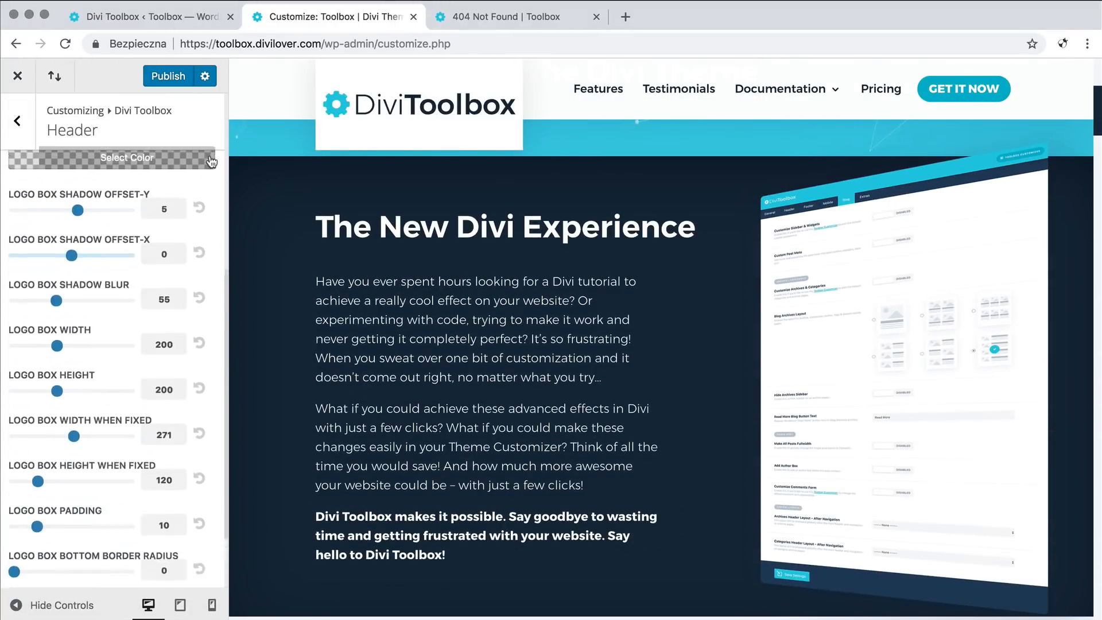
pyautogui.scroll(3, 115, 262)
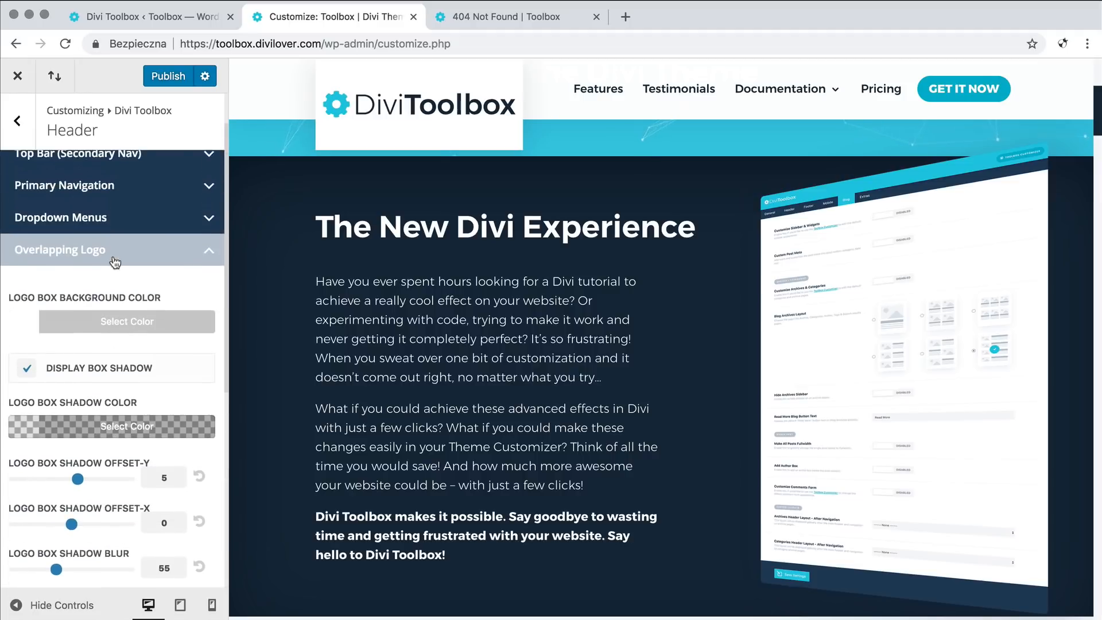
pyautogui.click(29, 338)
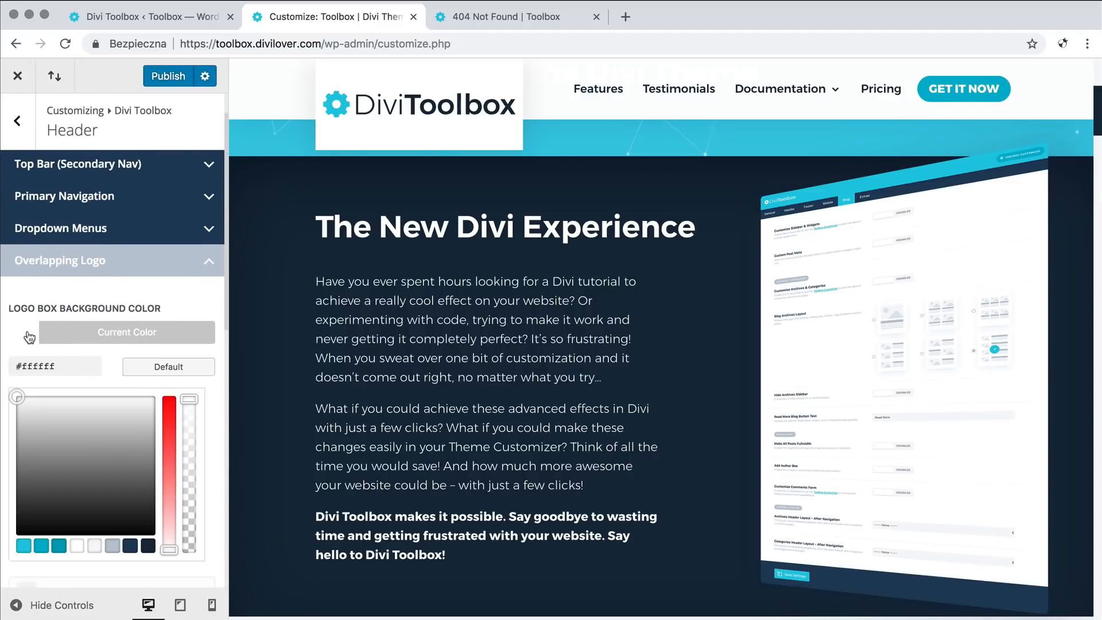
pyautogui.click(112, 545)
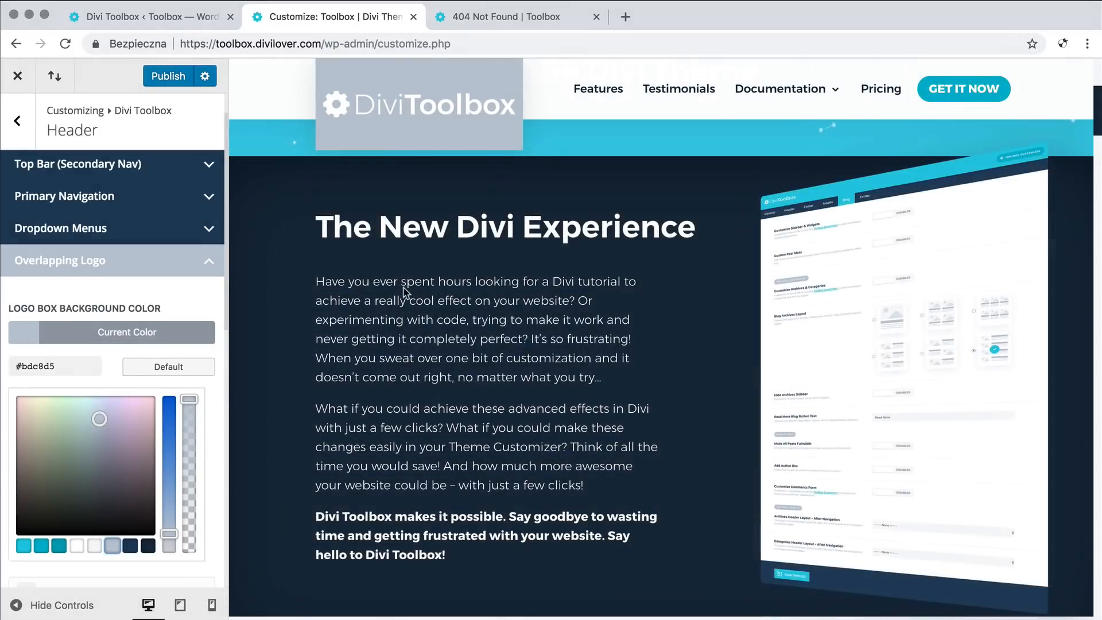
# Step: Preview the colored logo box on the unfixed and fixed header, and return to the Divi Toolbox header settings
pyautogui.scroll(-15, 403, 287)
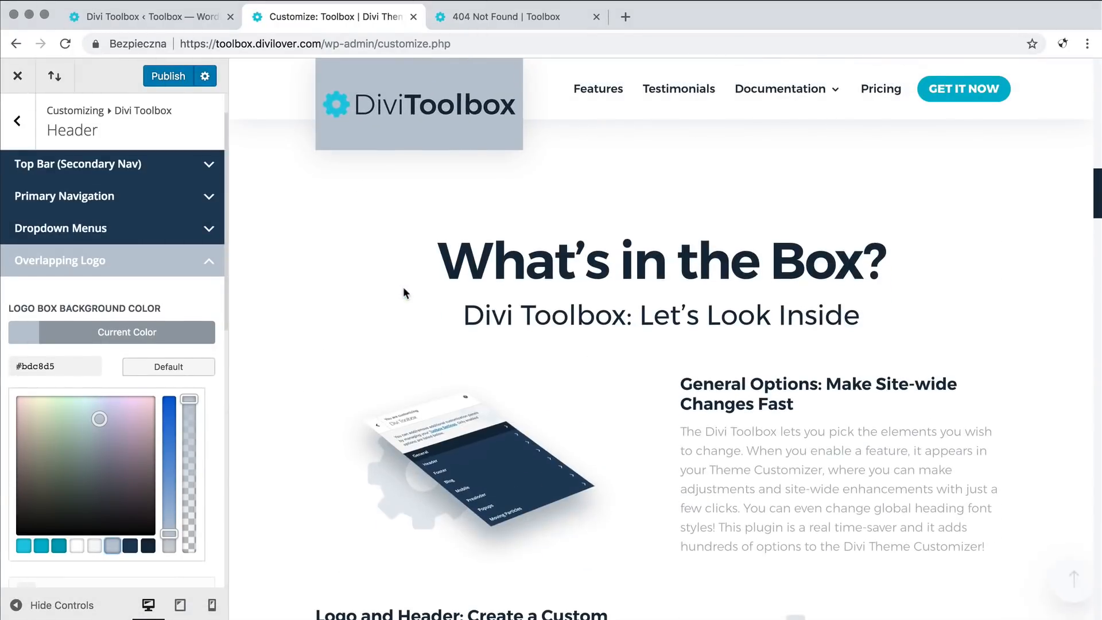
pyautogui.scroll(3, 403, 287)
pyautogui.scroll(12, 403, 287)
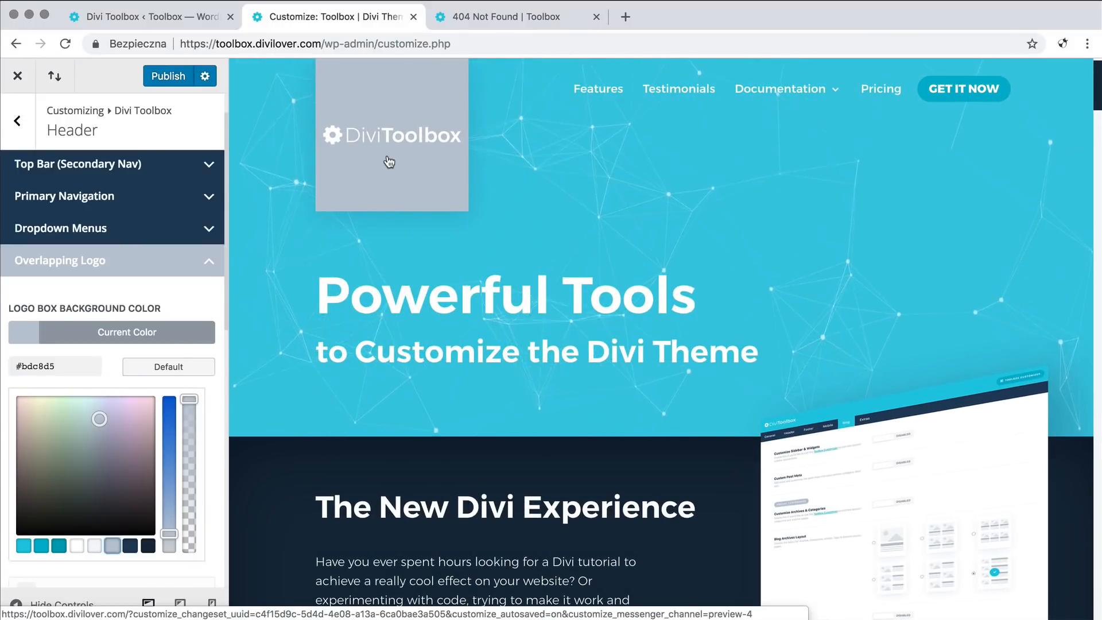
pyautogui.scroll(-12, 427, 325)
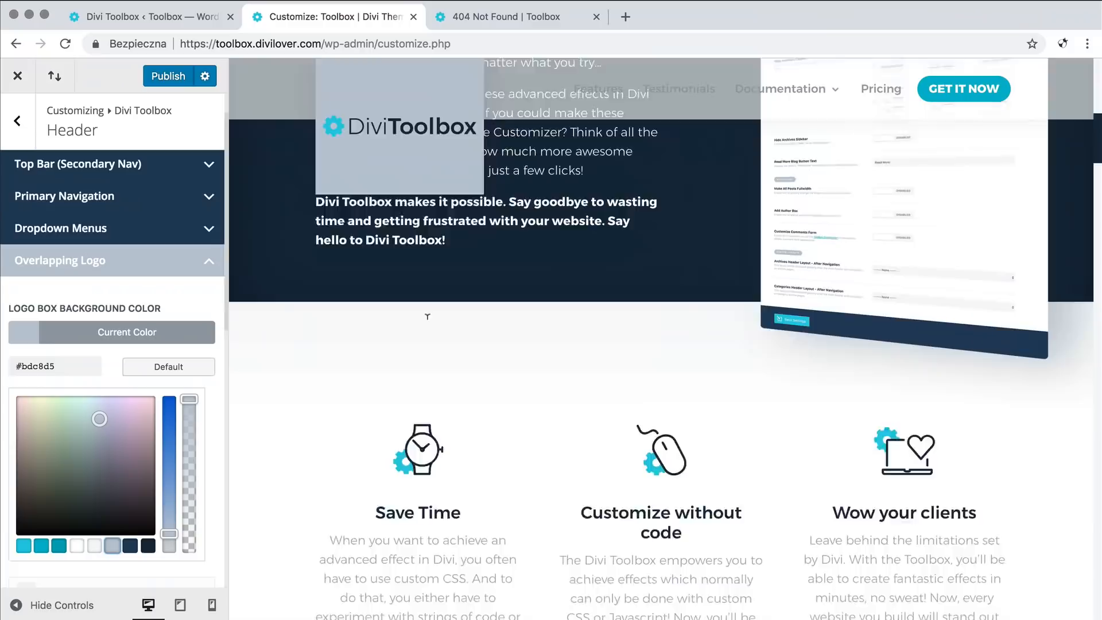
pyautogui.scroll(-9, 427, 324)
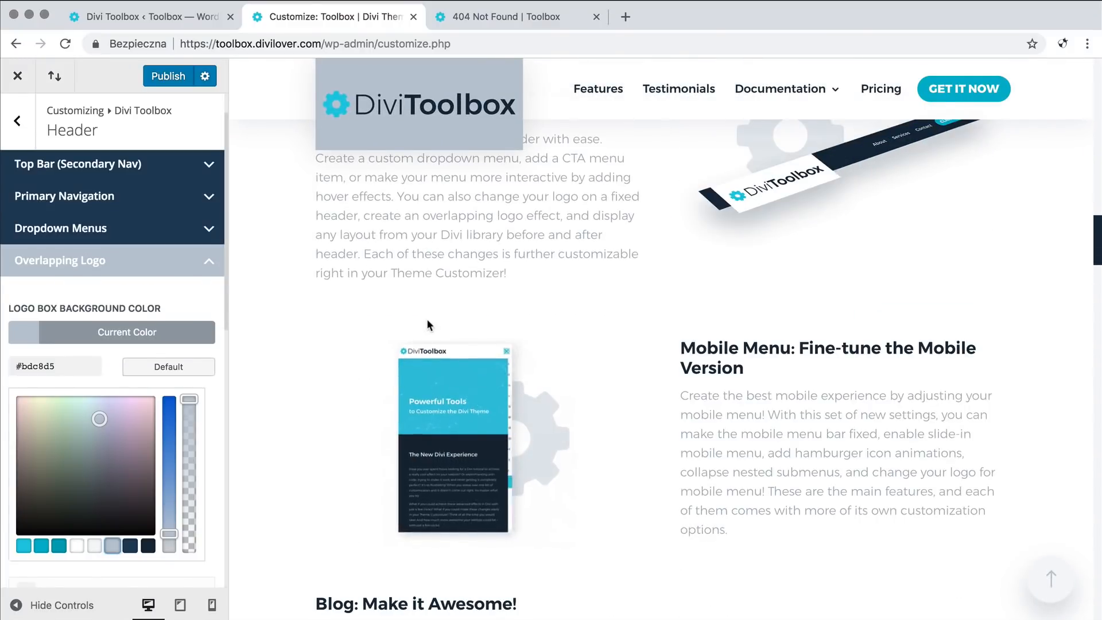
pyautogui.click(141, 18)
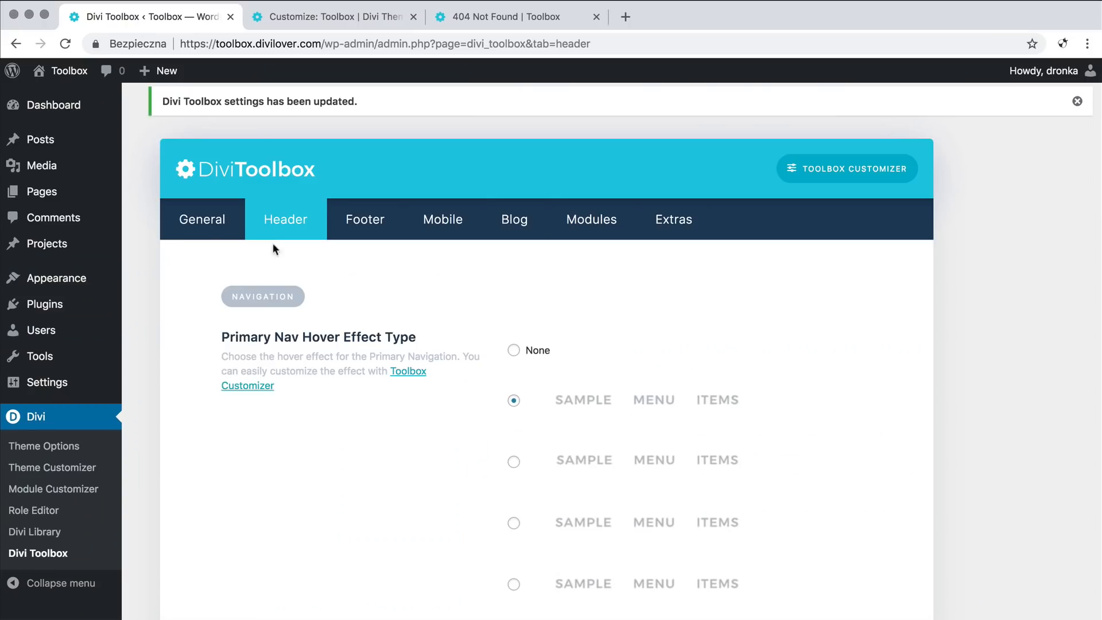
# Step: Disable the Overlapping Logo Effect in the header settings, keep Change Logo on Fixed Menu enabled, and save the settings
pyautogui.scroll(-6, 293, 270)
pyautogui.scroll(-12, 292, 272)
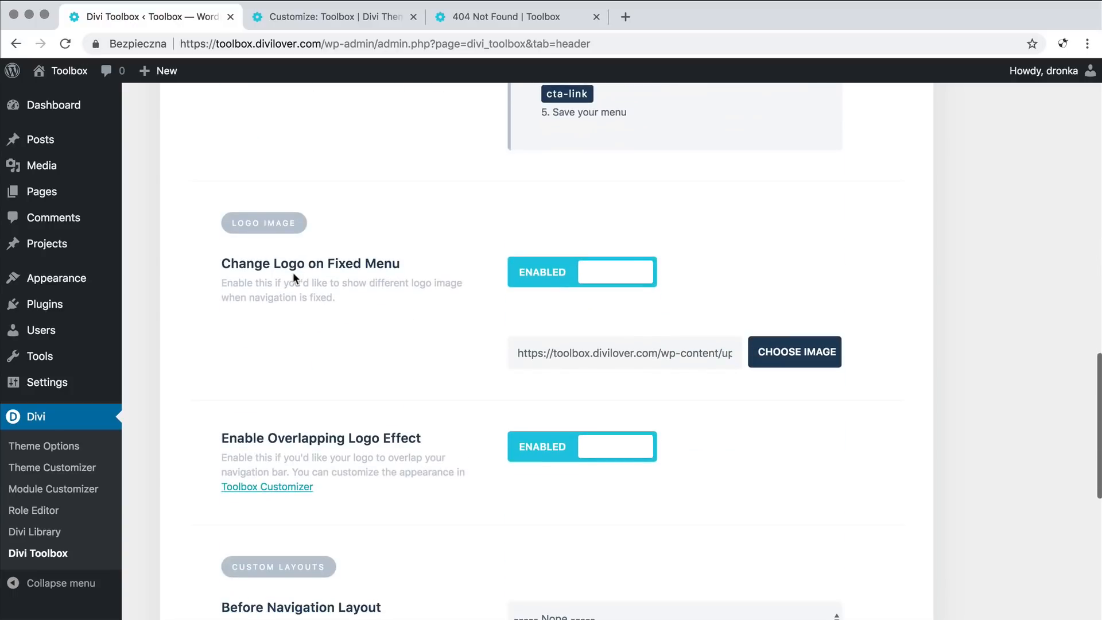
pyautogui.click(558, 279)
pyautogui.scroll(-2, 395, 280)
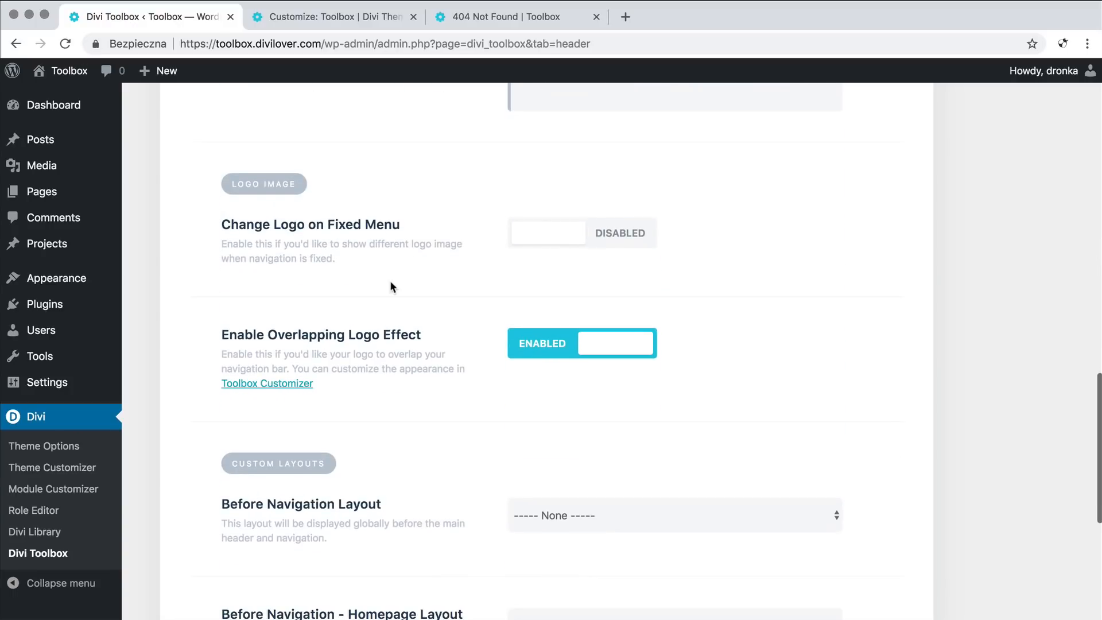
pyautogui.click(565, 234)
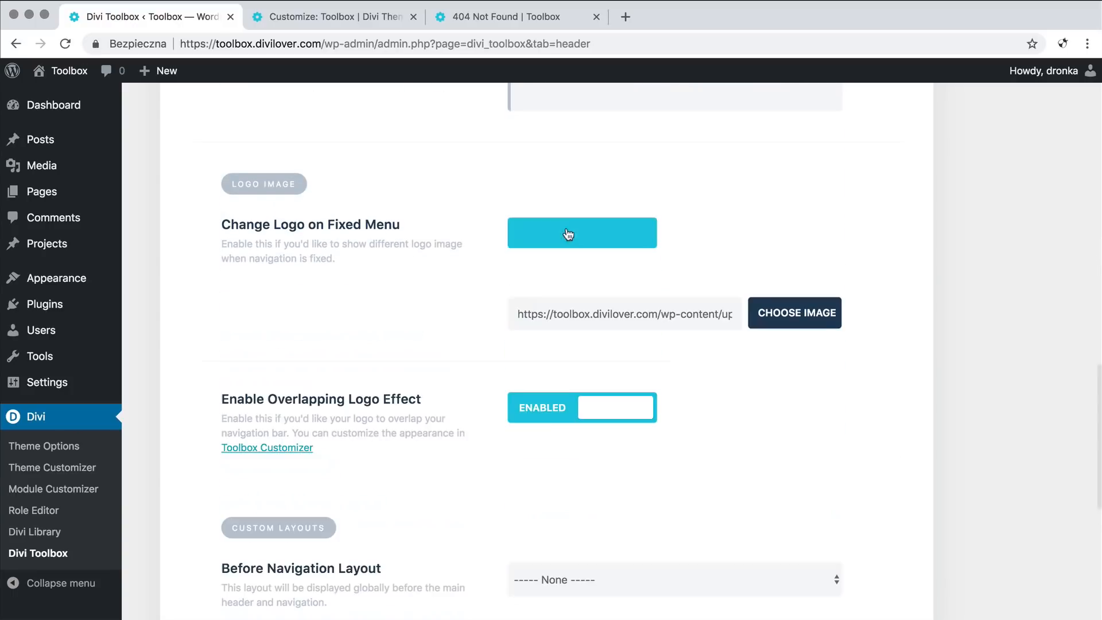
pyautogui.click(558, 414)
pyautogui.scroll(-7, 506, 397)
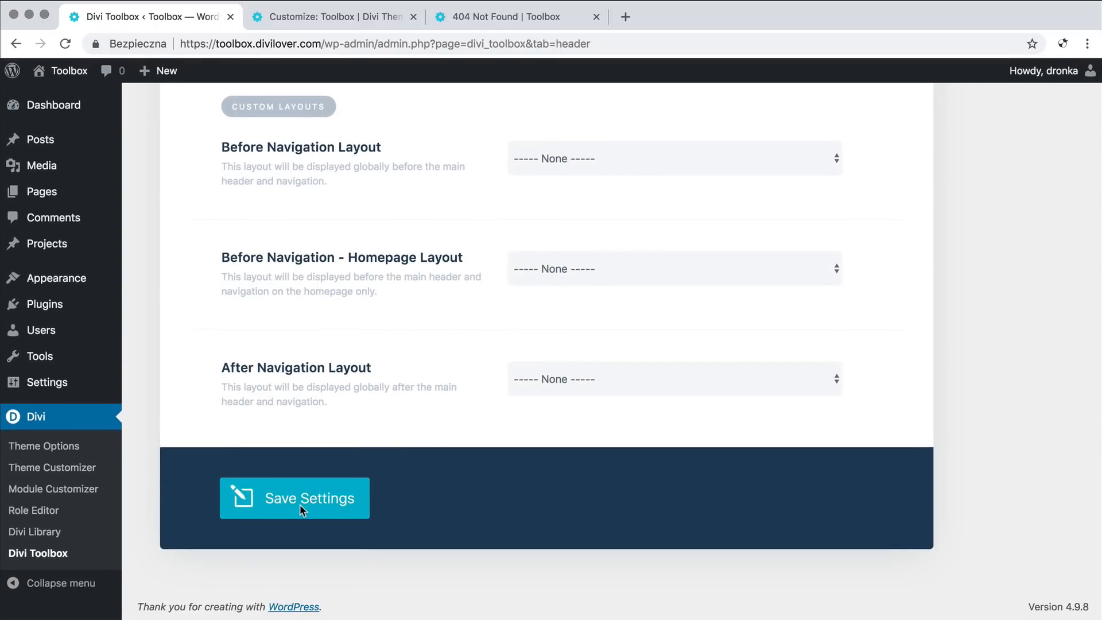
pyautogui.click(302, 499)
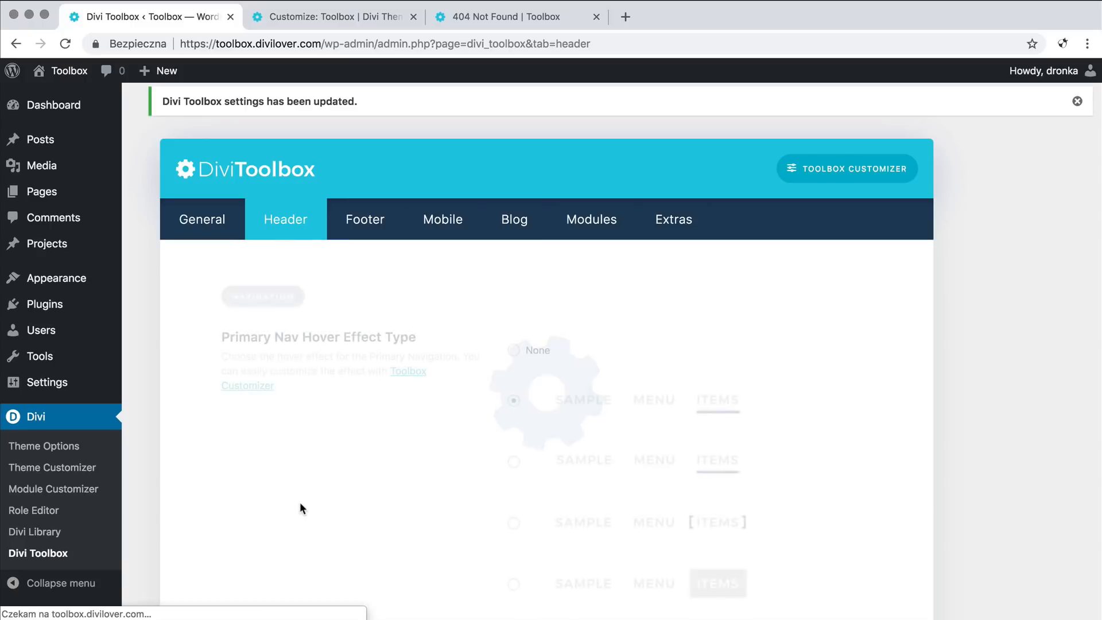
# Step: Review the header's Custom Layouts settings, including the choices for the Before Navigation Layout
pyautogui.scroll(-15, 300, 501)
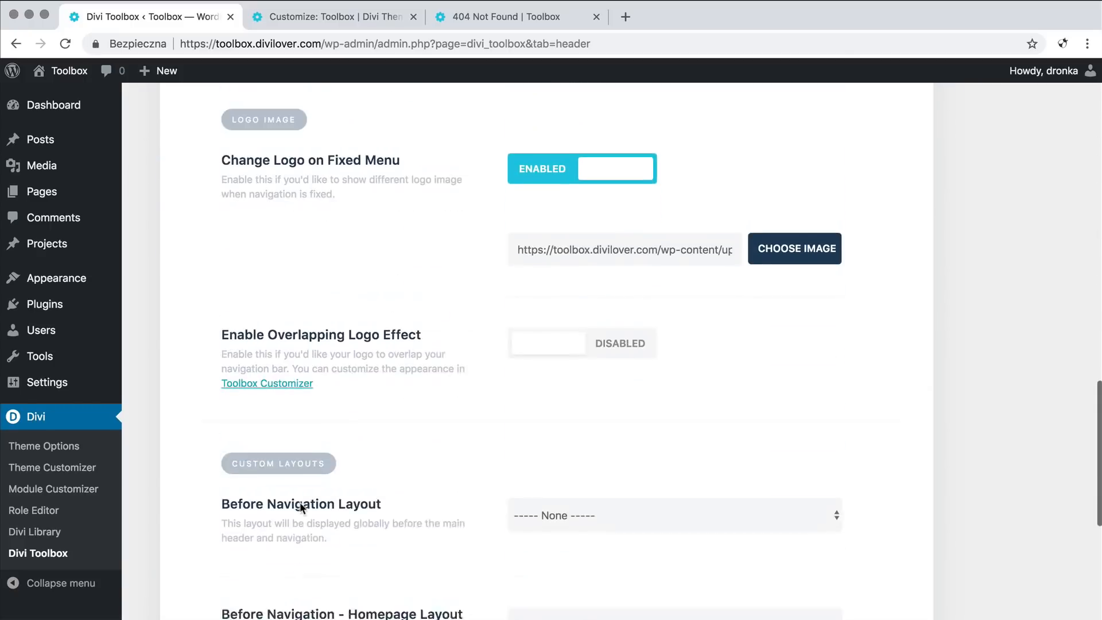
pyautogui.scroll(-4, 300, 503)
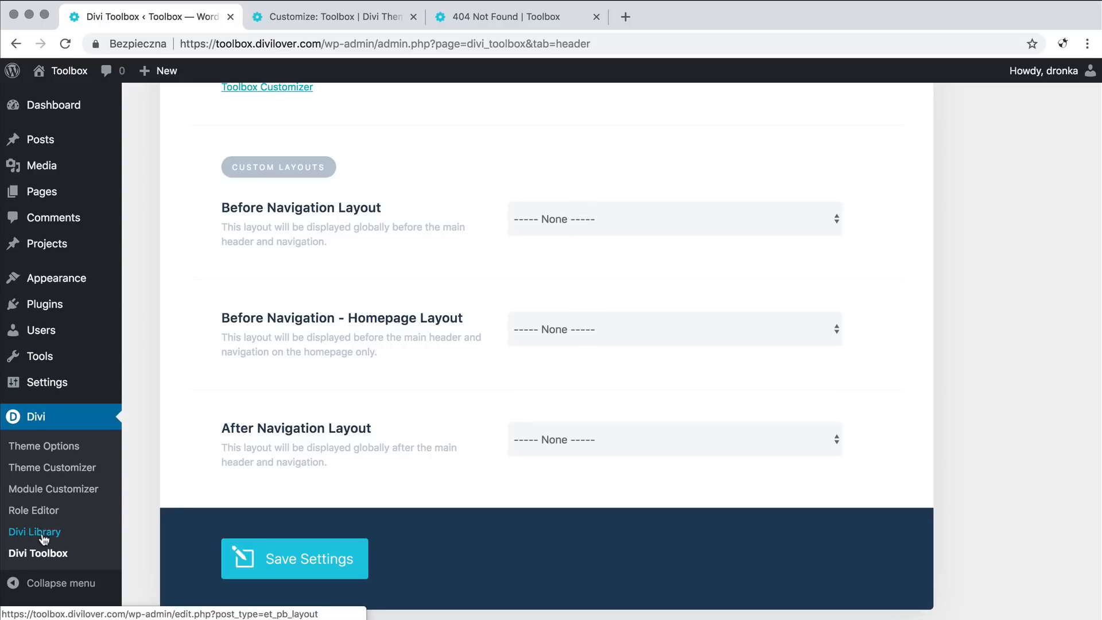
pyautogui.click(601, 220)
pyautogui.click(440, 270)
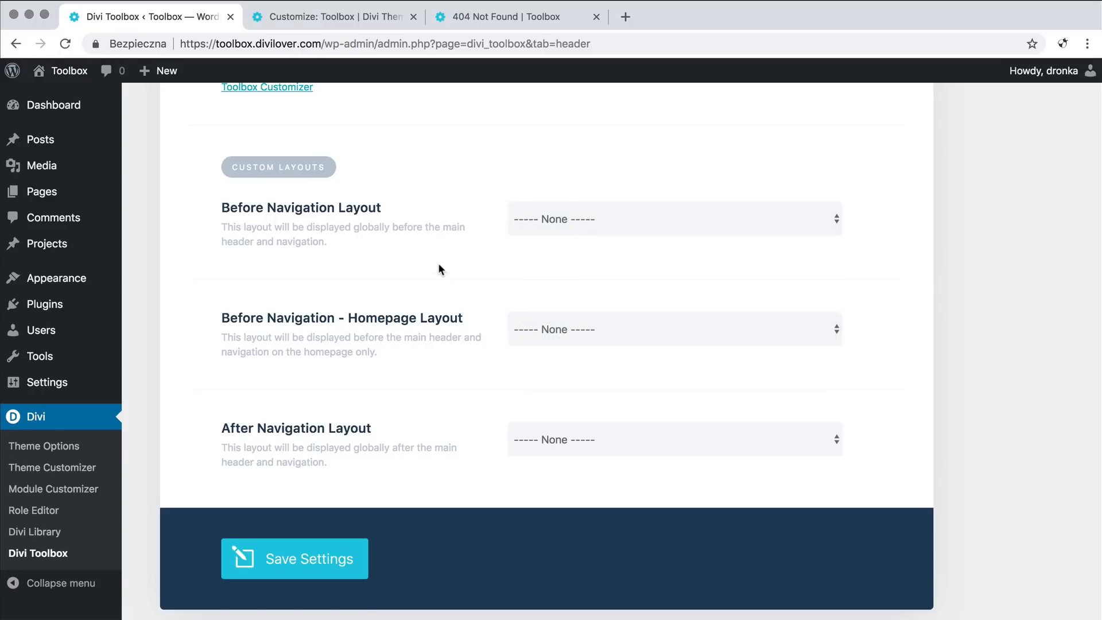
# Step: Open the Divi Toolbox Footer settings and review the sticky footer, reveal effect, menu and widget, and back to top options
pyautogui.scroll(15, 408, 229)
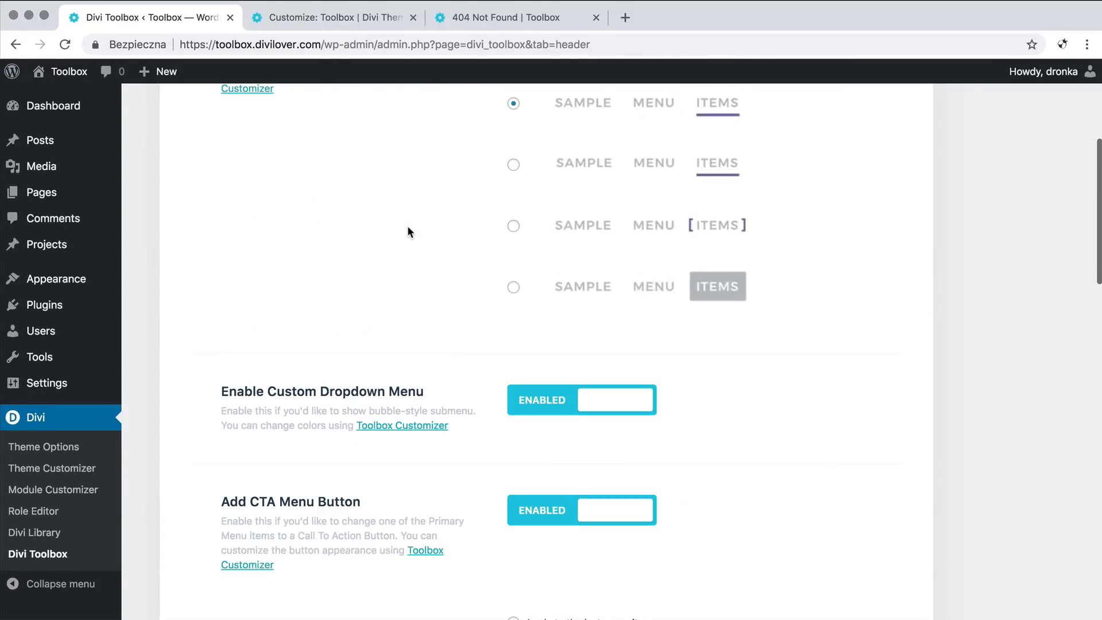
pyautogui.scroll(5, 408, 231)
pyautogui.click(369, 229)
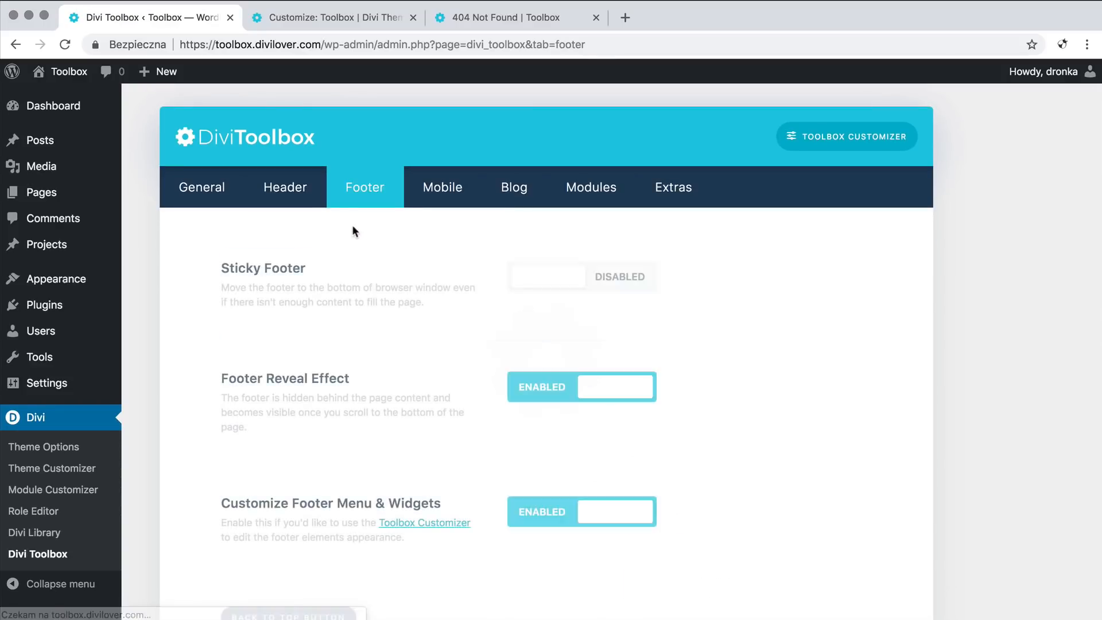
pyautogui.scroll(-4, 150, 281)
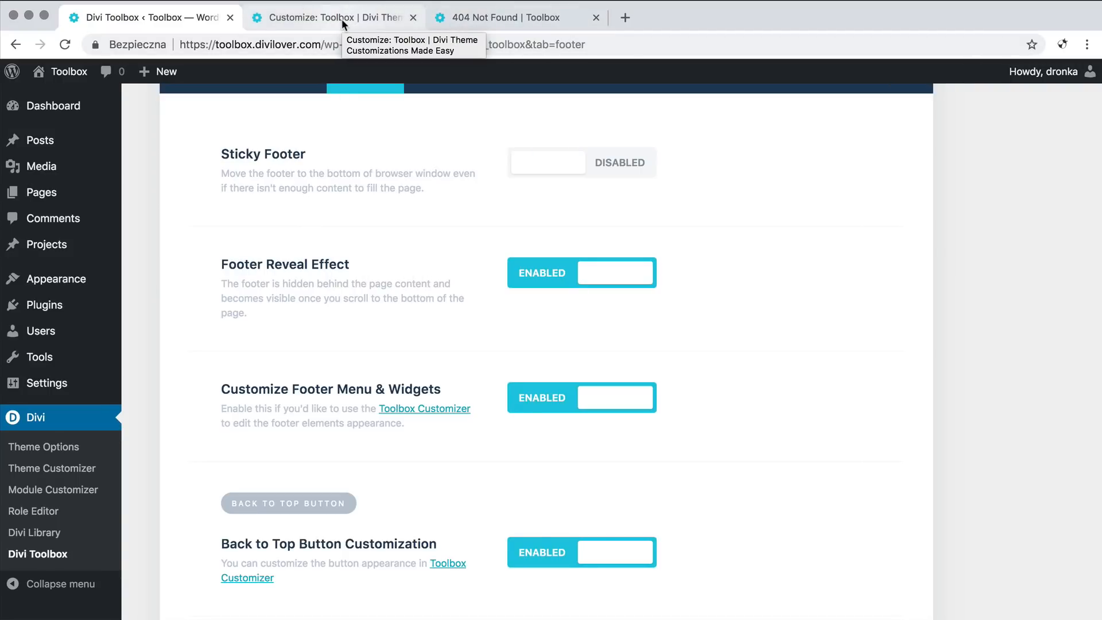
# Step: Load the toolbox.divilover.com homepage in place of the 404 page
pyautogui.click(461, 16)
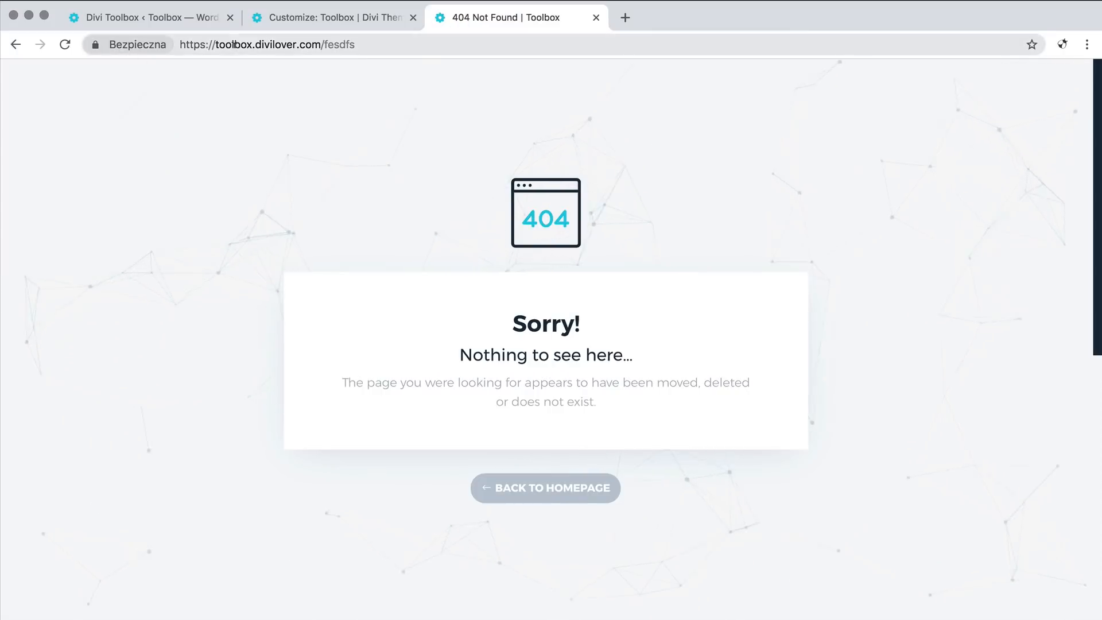
pyautogui.moveTo(325, 44); pyautogui.dragTo(444, 40)
pyautogui.press('BackSpace')
pyautogui.press('Return')
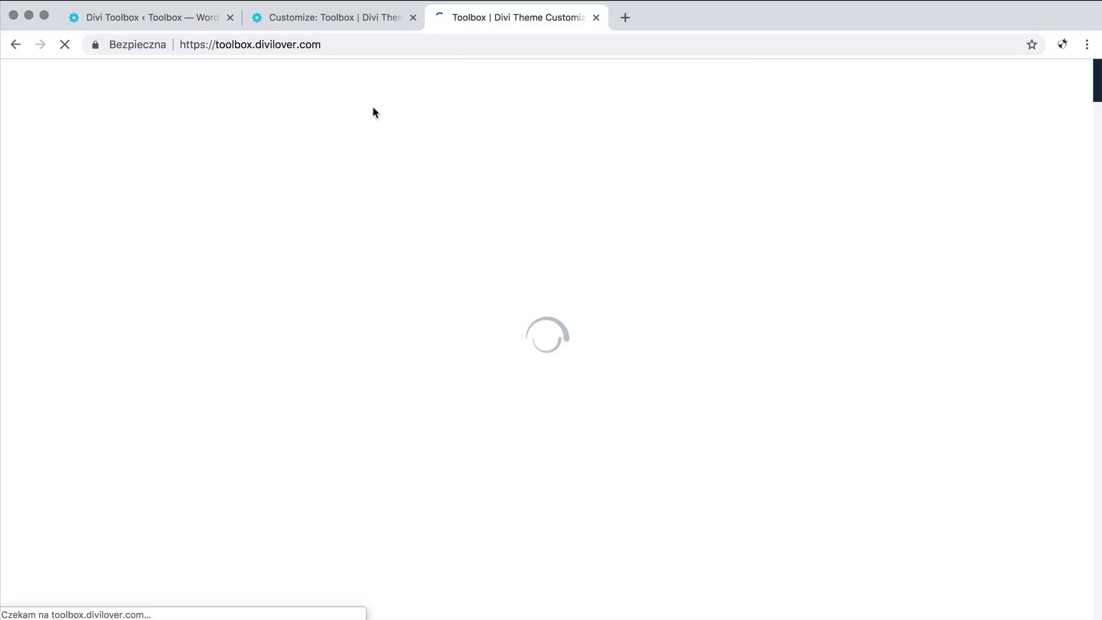
# Step: Preview the footer reveal effect at the end of the homepage, and return to the Divi Toolbox footer settings
pyautogui.scroll(-15, 372, 113)
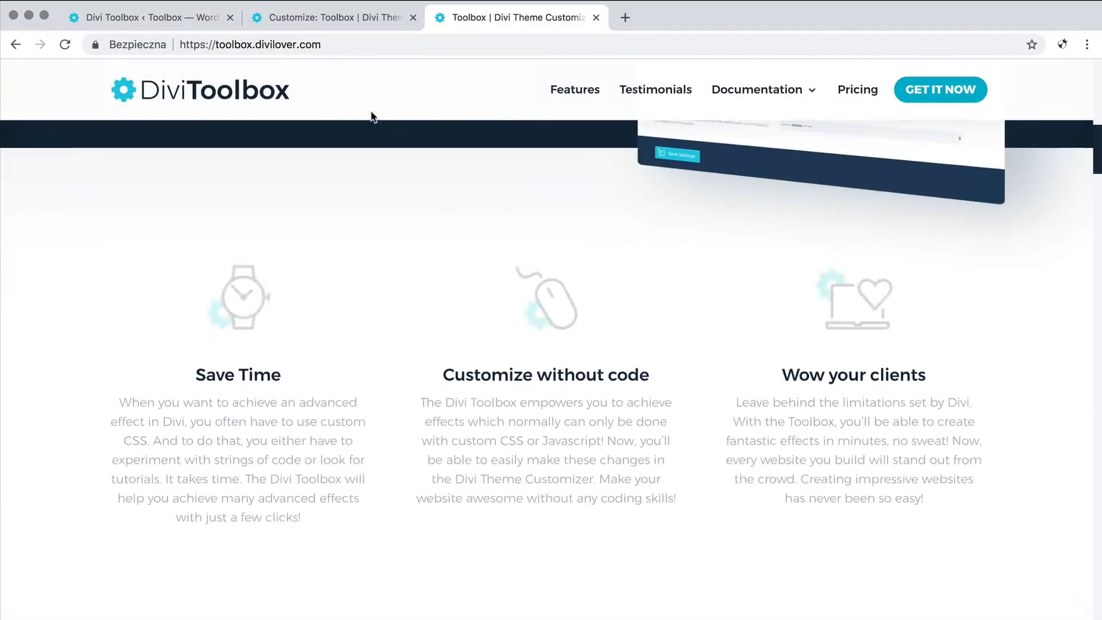
pyautogui.scroll(-20, 370, 110)
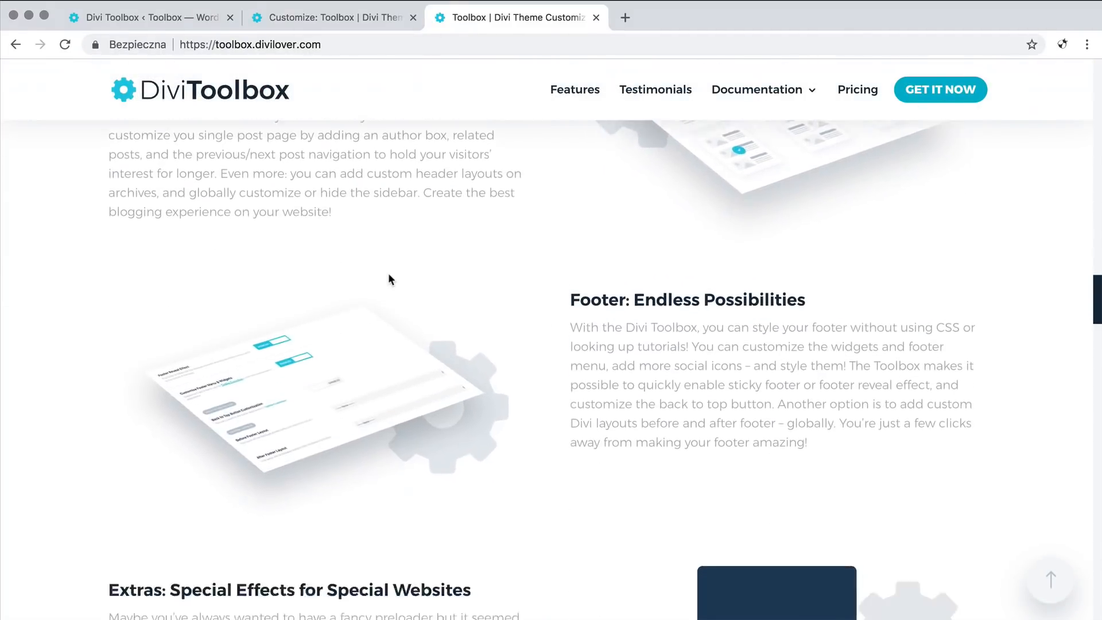
pyautogui.scroll(-15, 388, 273)
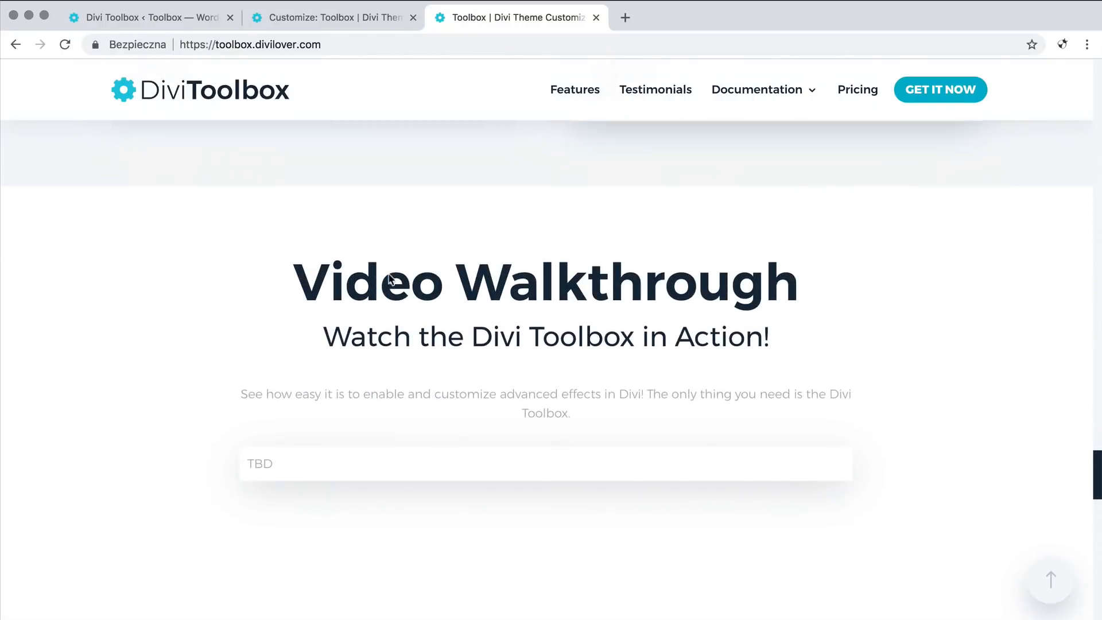
pyautogui.scroll(-15, 388, 270)
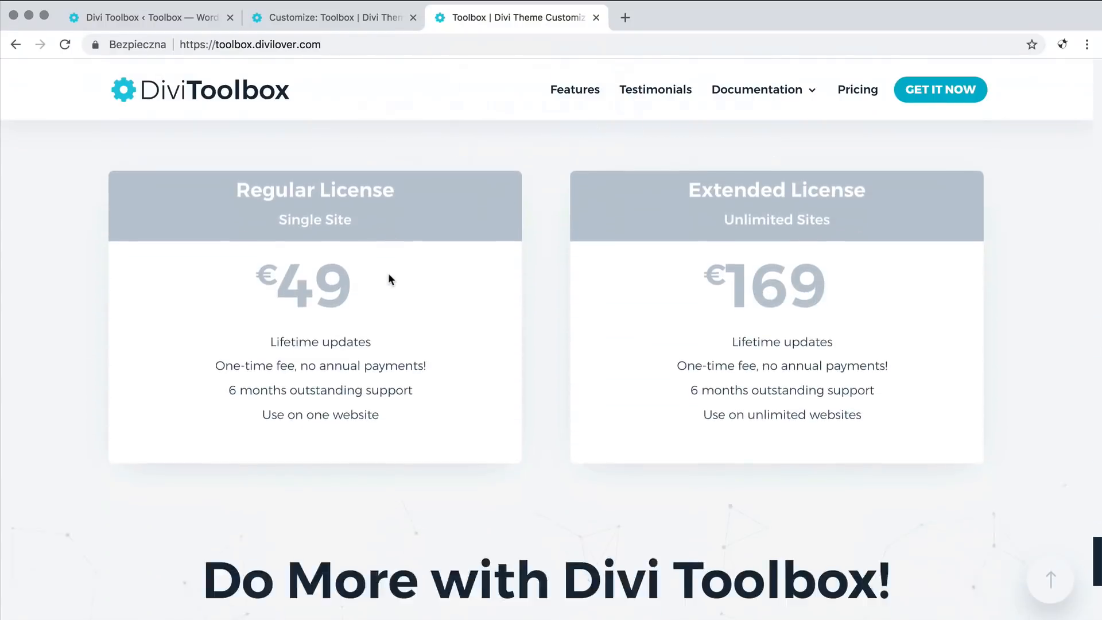
pyautogui.scroll(-3, 388, 274)
pyautogui.scroll(5, 388, 273)
pyautogui.scroll(-5, 388, 273)
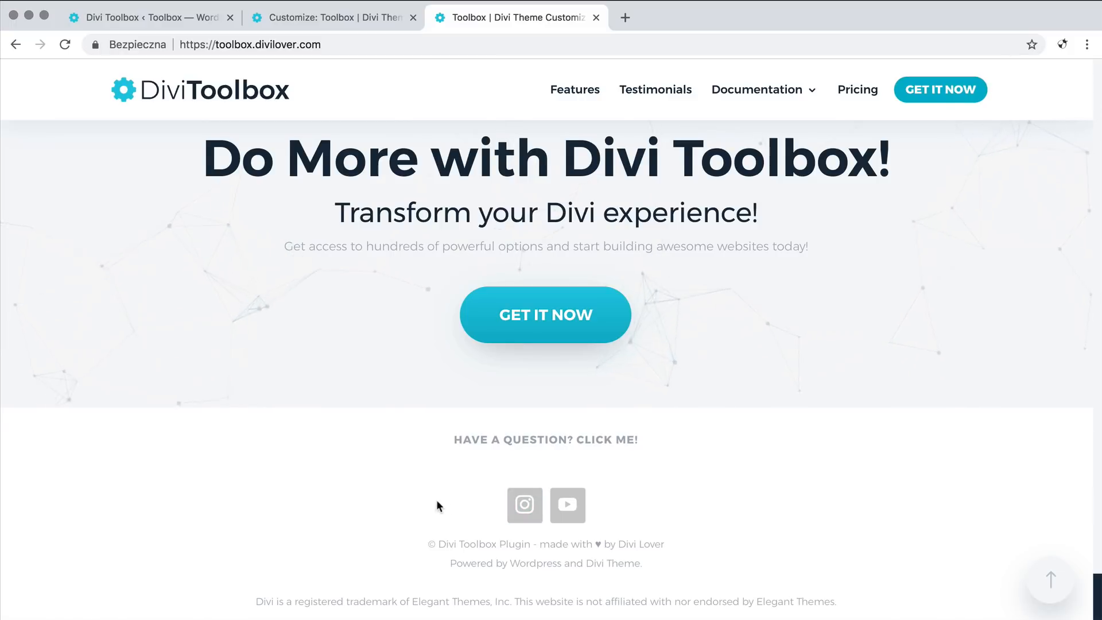
pyautogui.scroll(5, 437, 503)
pyautogui.scroll(-5, 437, 504)
pyautogui.scroll(7, 437, 504)
pyautogui.scroll(-6, 437, 504)
pyautogui.scroll(3, 437, 504)
pyautogui.scroll(-3, 437, 504)
pyautogui.click(120, 16)
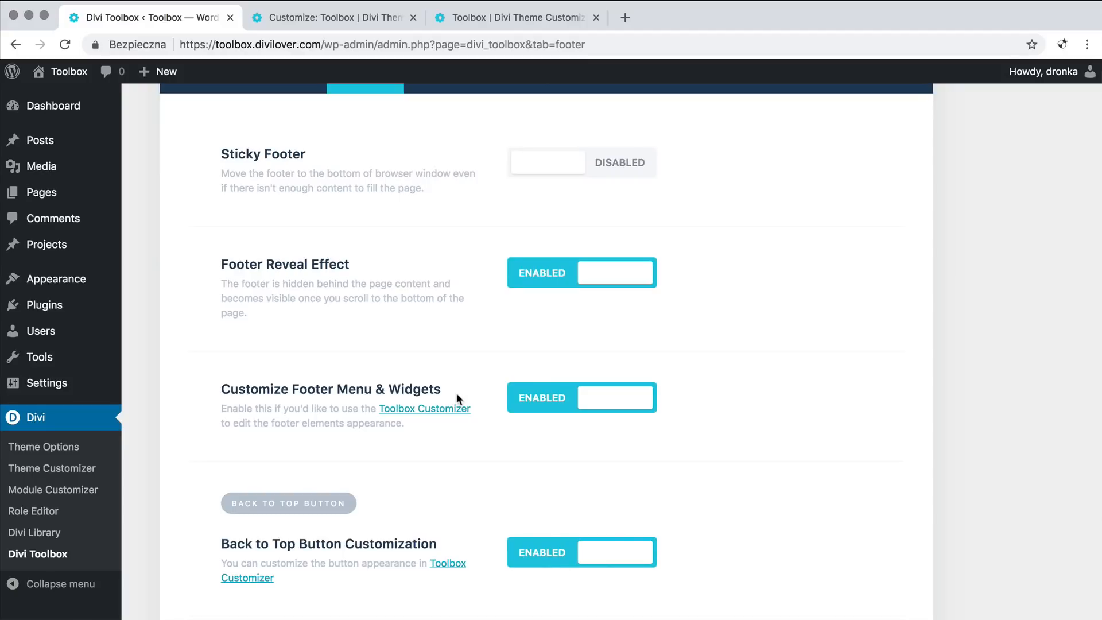
# Step: Open the Footer Menu options within the customizer's Divi Toolbox footer section
pyautogui.click(304, 15)
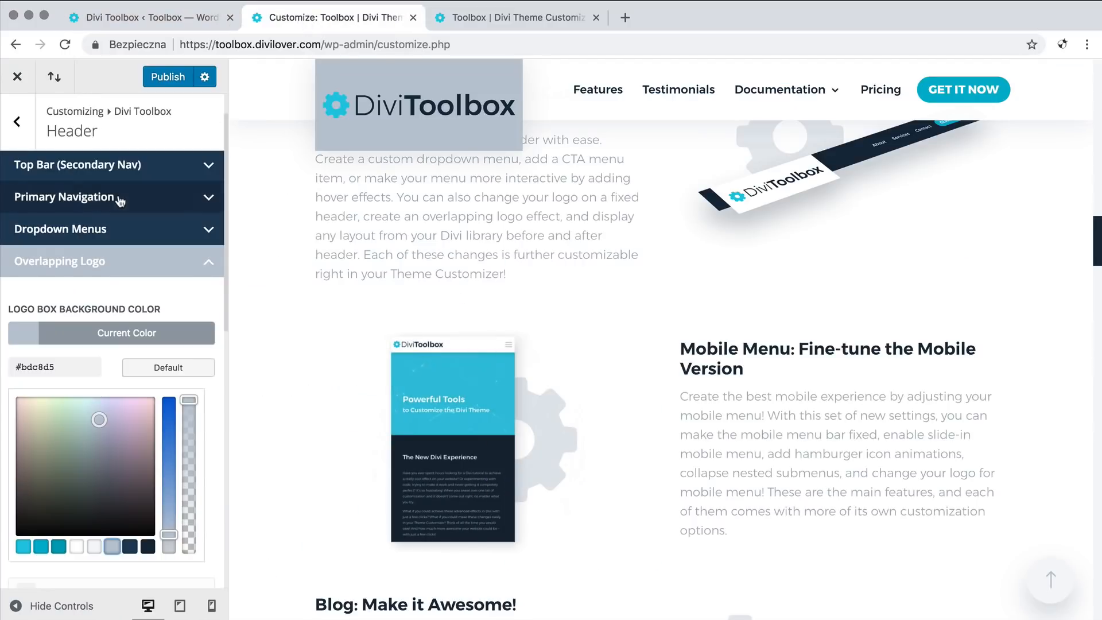
pyautogui.click(207, 266)
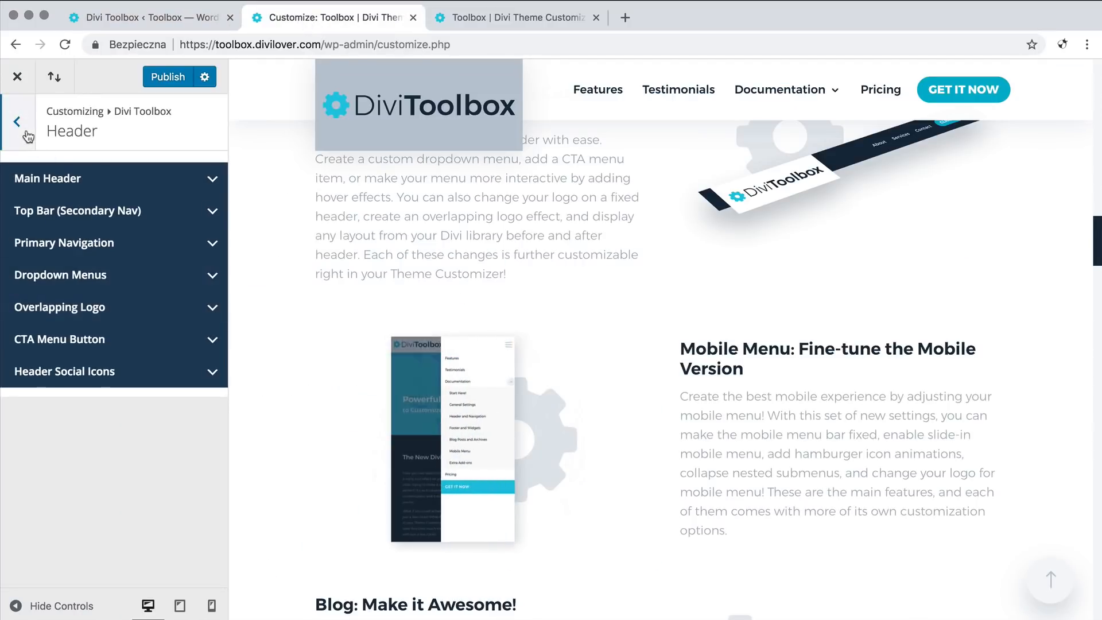
pyautogui.click(26, 136)
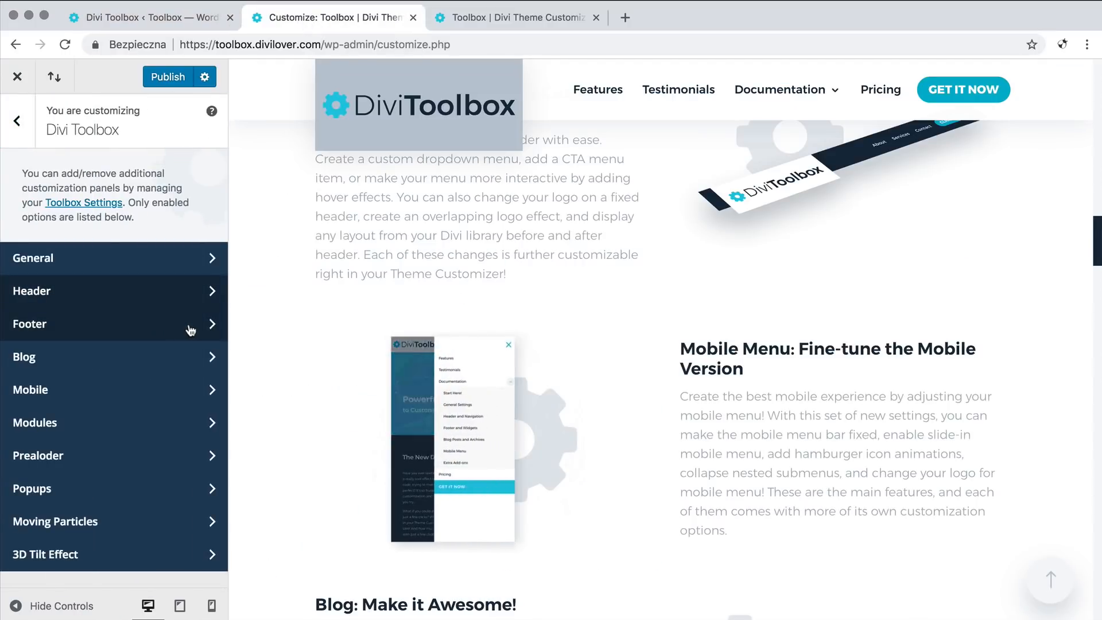
pyautogui.click(189, 329)
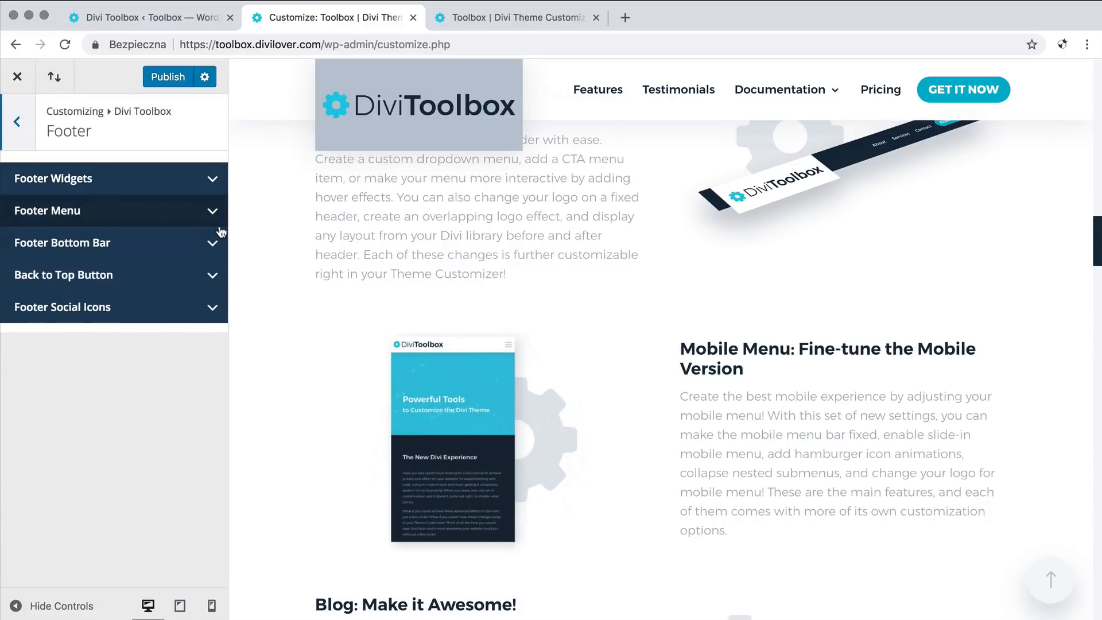
pyautogui.click(202, 215)
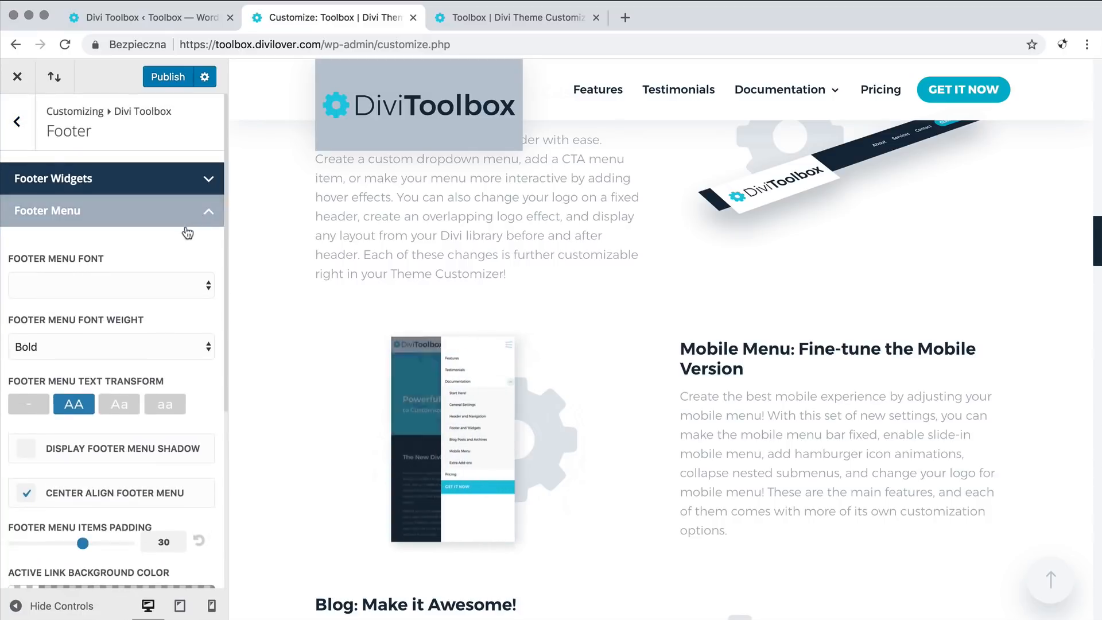
# Step: Examine the Footer Menu font, alignment, padding and link color options, and show the page footer in the customizer preview
pyautogui.scroll(-1, 171, 282)
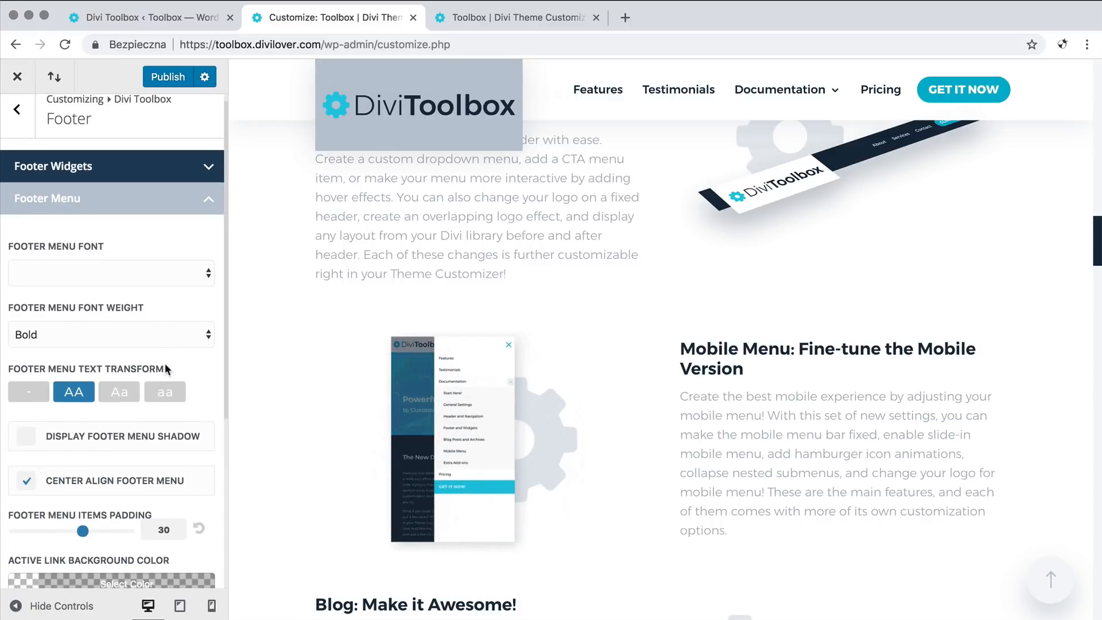
pyautogui.scroll(-5, 159, 414)
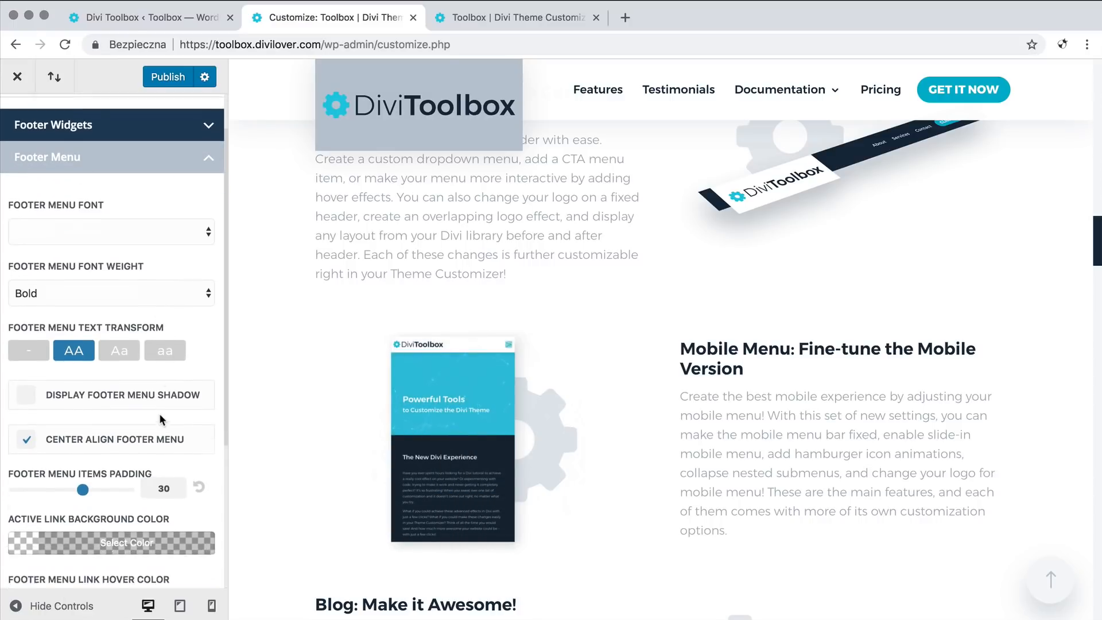
pyautogui.scroll(-4, 160, 416)
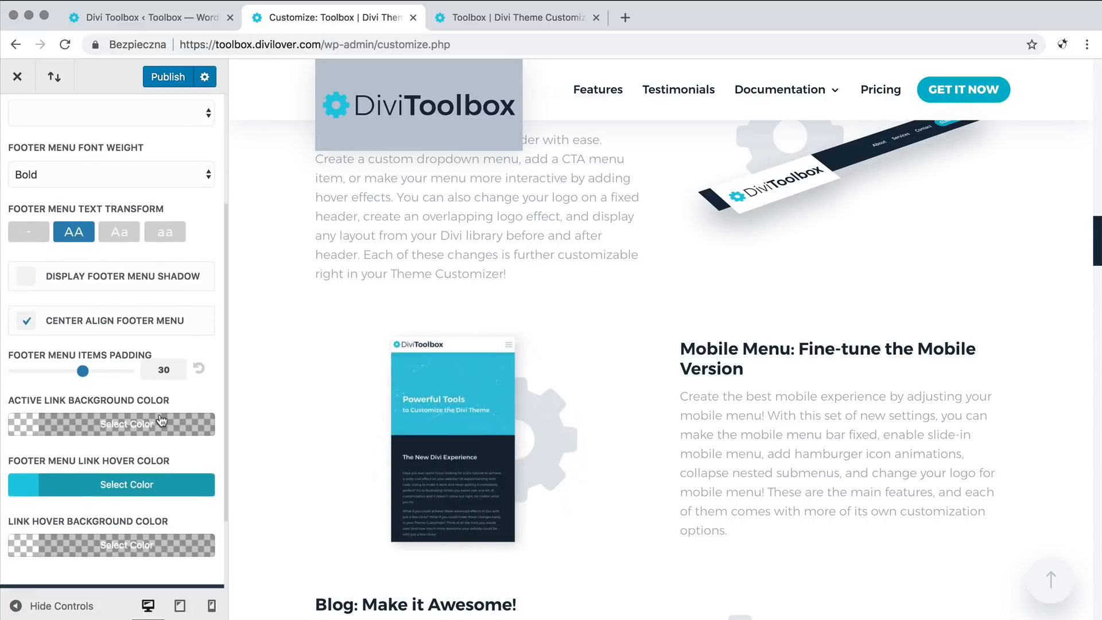
pyautogui.scroll(-1, 162, 421)
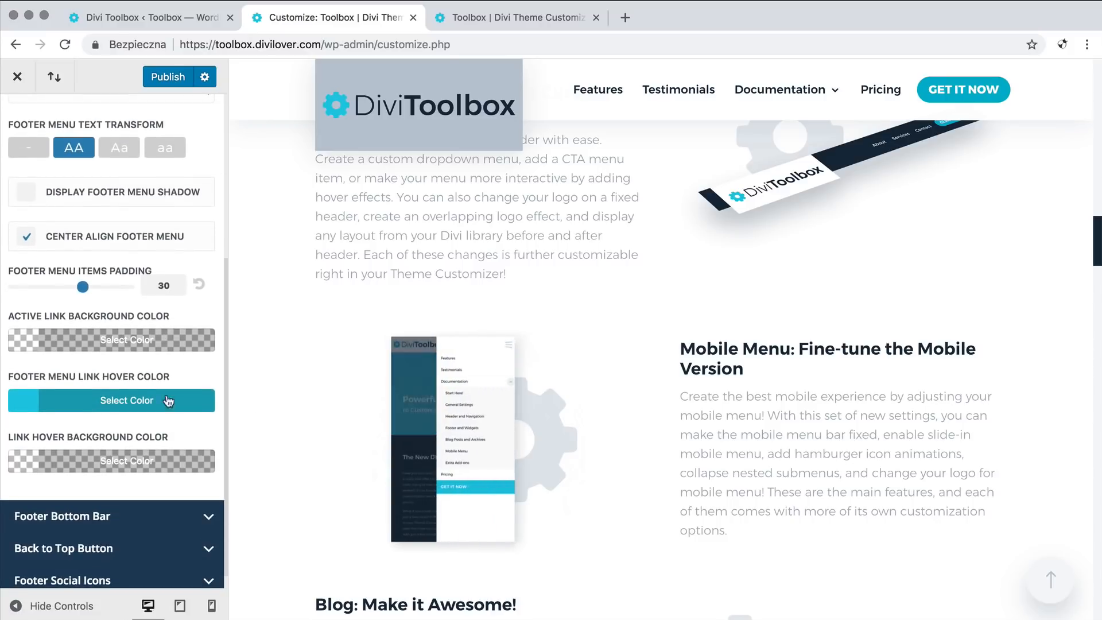
pyautogui.scroll(1, 143, 392)
pyautogui.scroll(8, 142, 385)
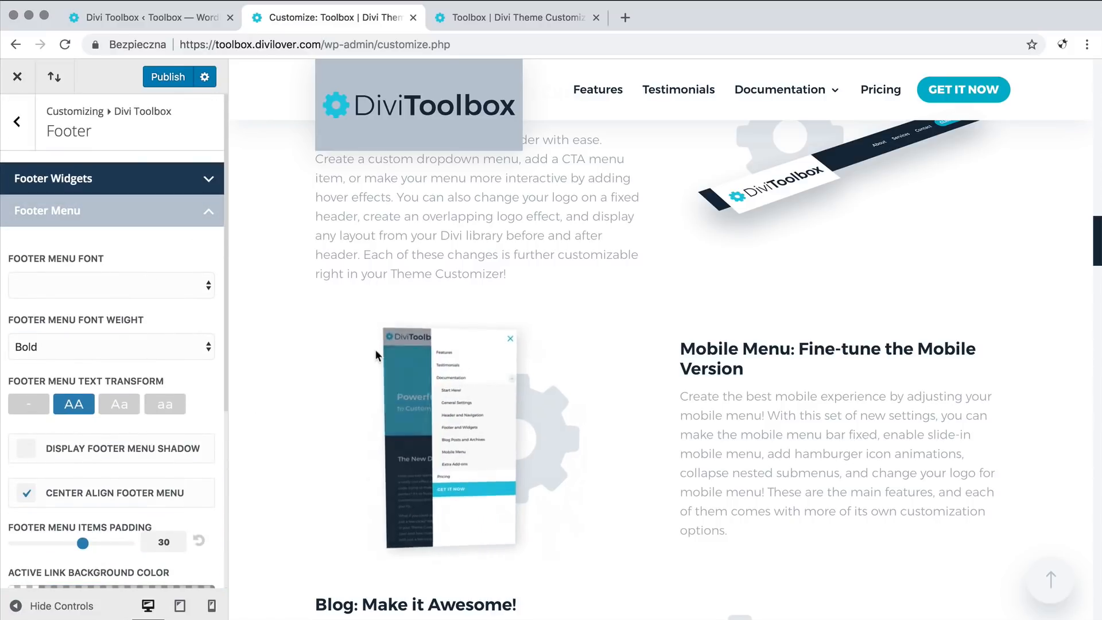
pyautogui.scroll(-10, 374, 348)
pyautogui.scroll(-15, 375, 352)
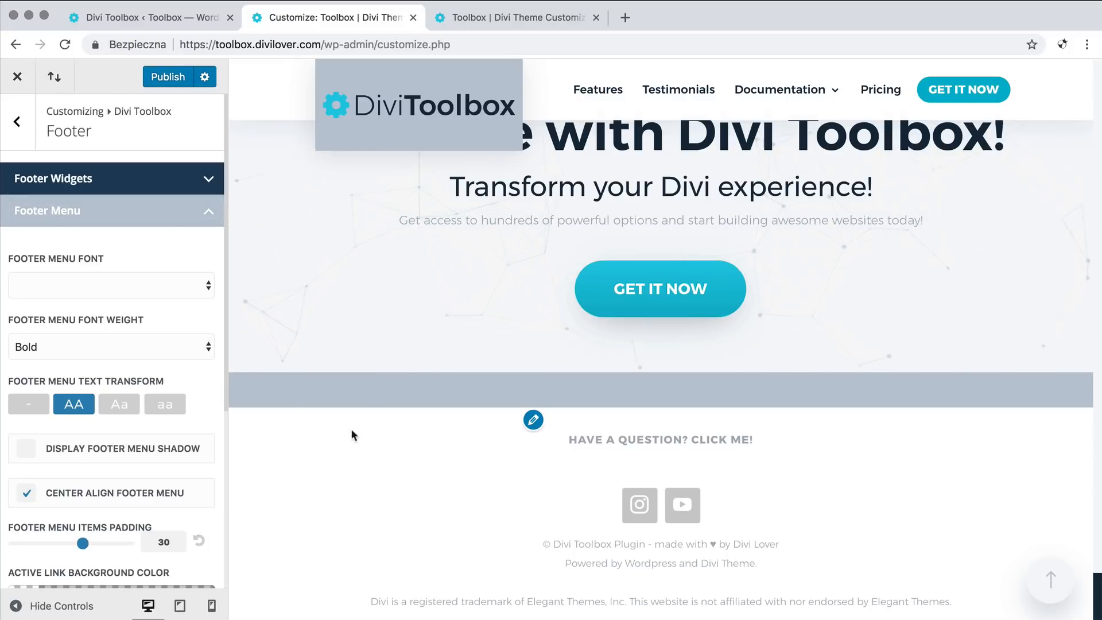
pyautogui.scroll(-1, 95, 208)
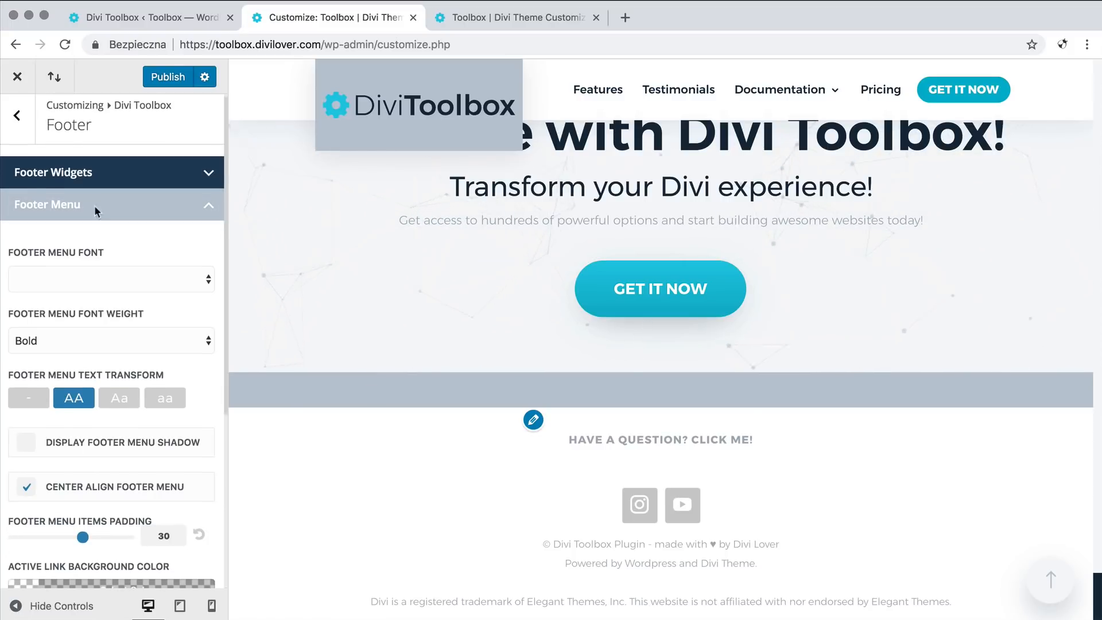
# Step: Add a Navigation Menu widget to Footer Area #1 in the customizer's widget settings
pyautogui.click(17, 116)
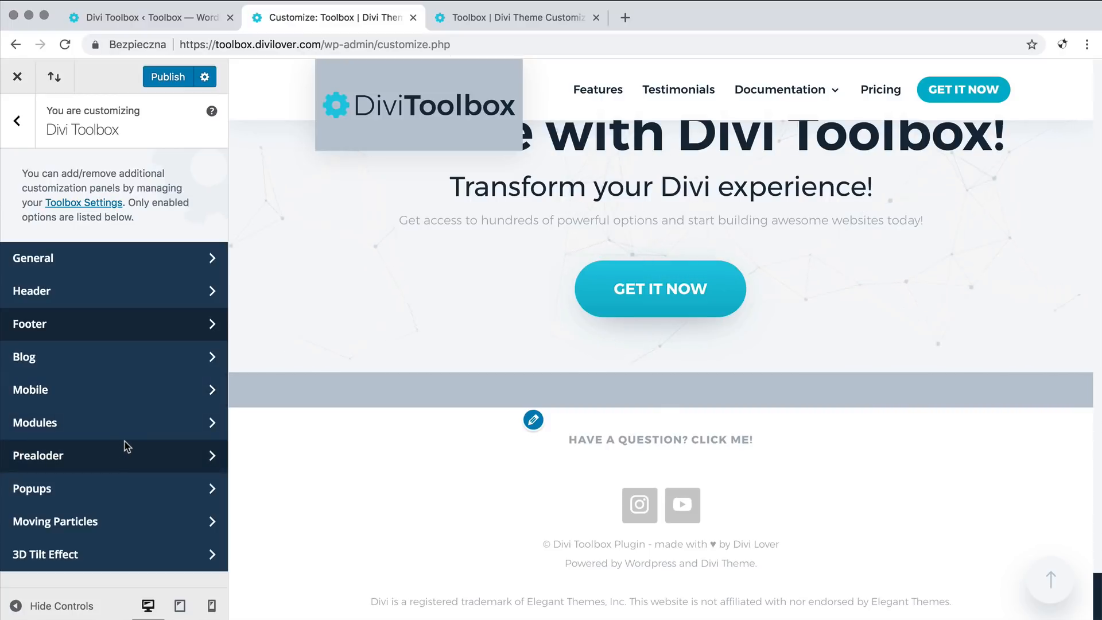
pyautogui.click(17, 119)
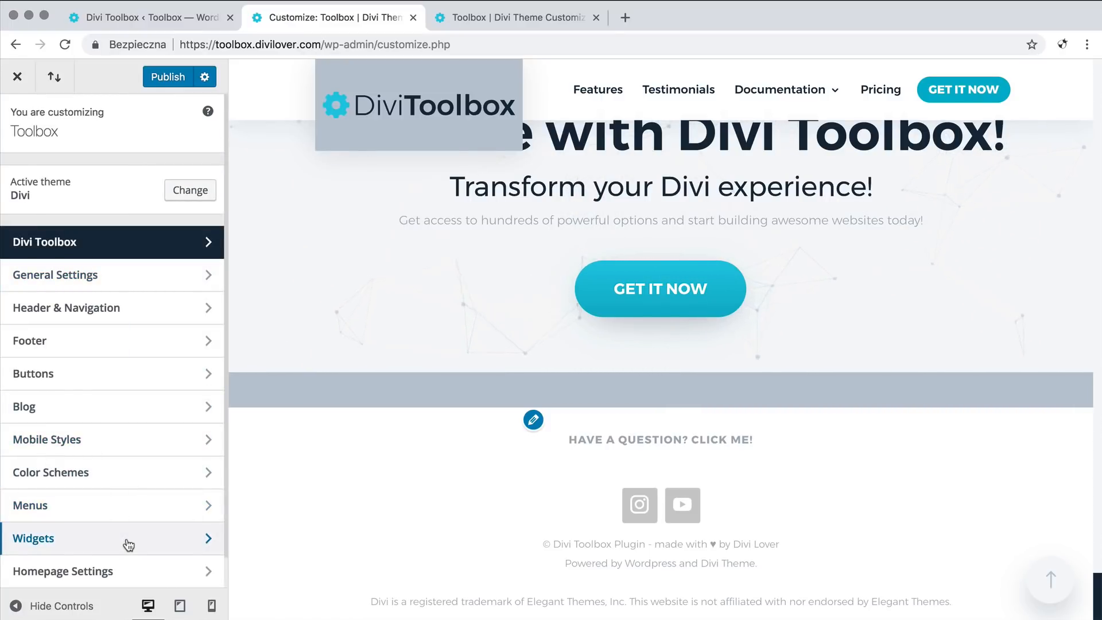
pyautogui.click(128, 544)
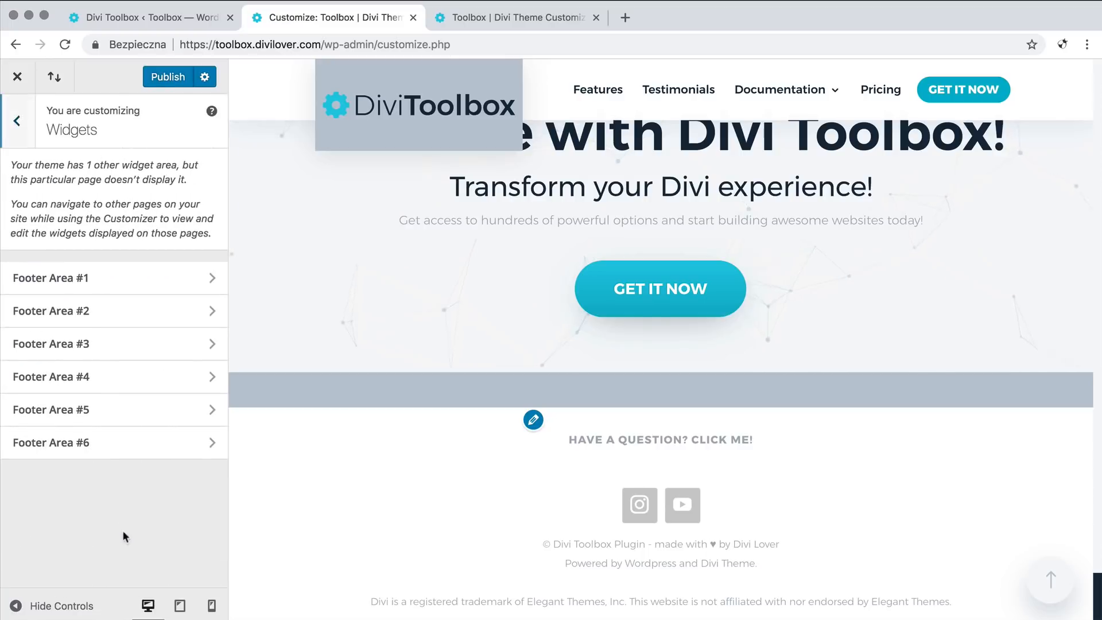
pyautogui.click(152, 282)
pyautogui.click(113, 175)
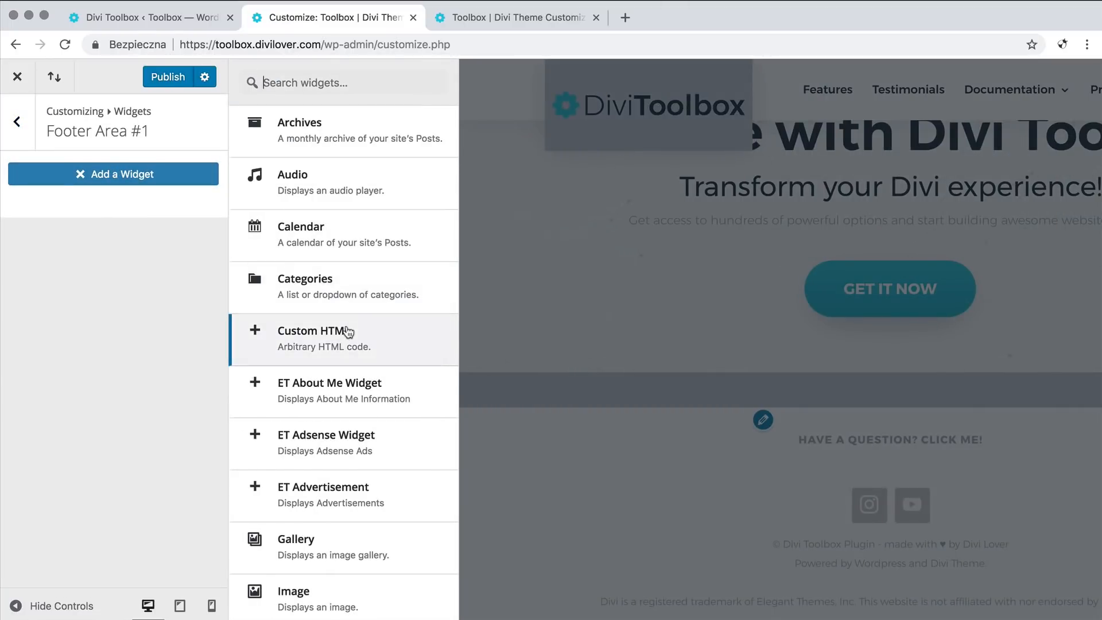
pyautogui.scroll(-5, 349, 332)
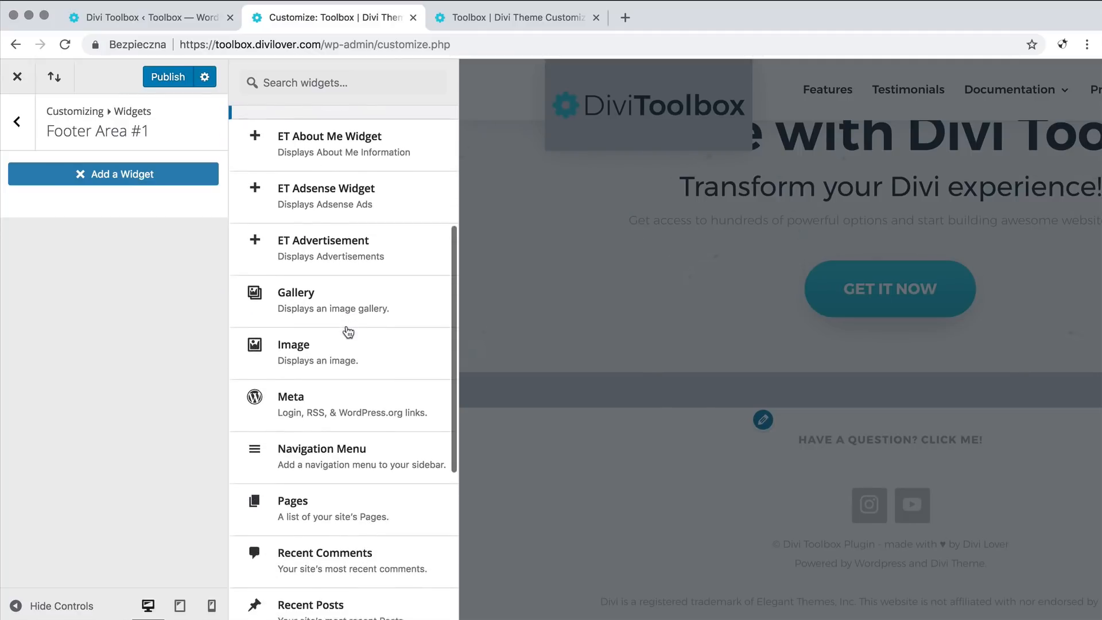
pyautogui.click(357, 452)
# Step: Assign the sample menu to the Navigation Menu widget and enter "Title" as its title
pyautogui.click(96, 281)
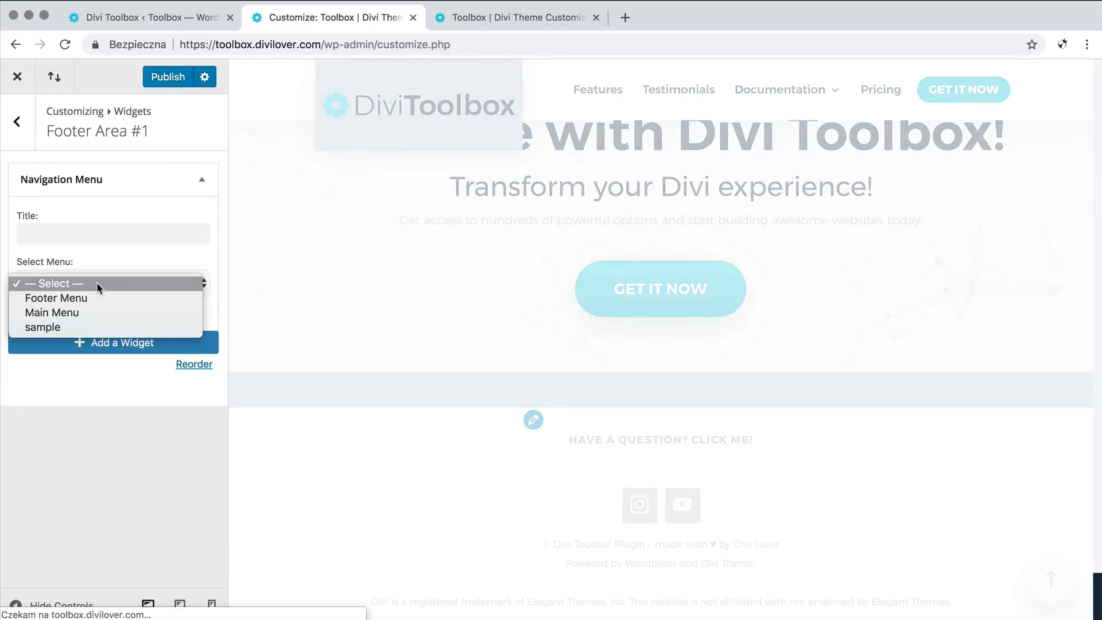
pyautogui.click(41, 327)
pyautogui.click(61, 227)
pyautogui.write('Title')
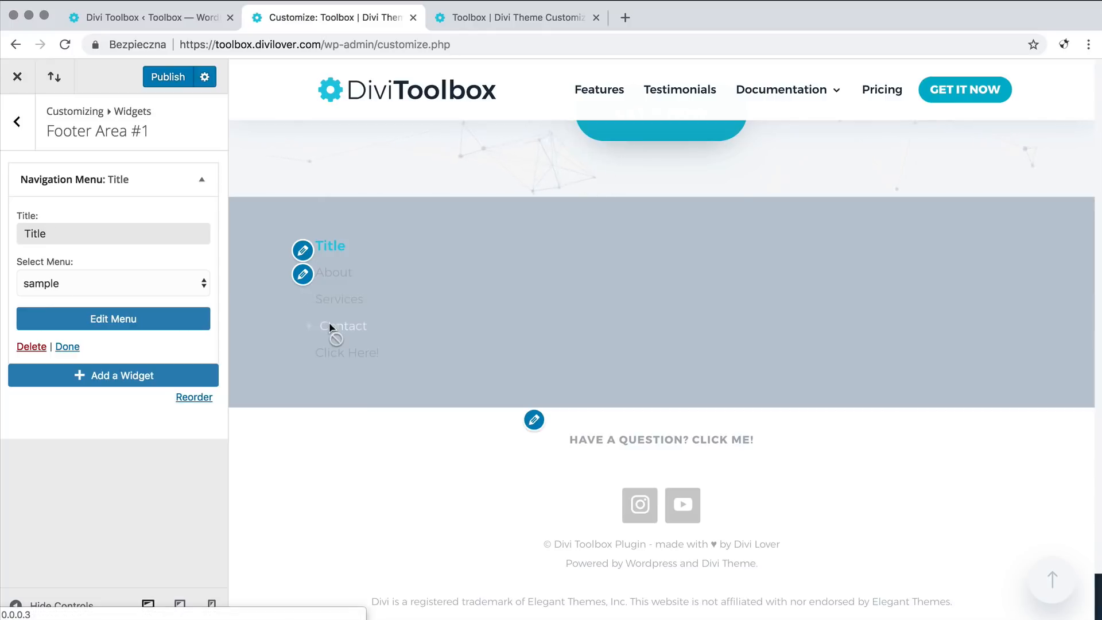
# Step: Return to the customizer's Divi Toolbox footer section, collapse the Footer Menu options and open the Footer Widgets options
pyautogui.click(8, 122)
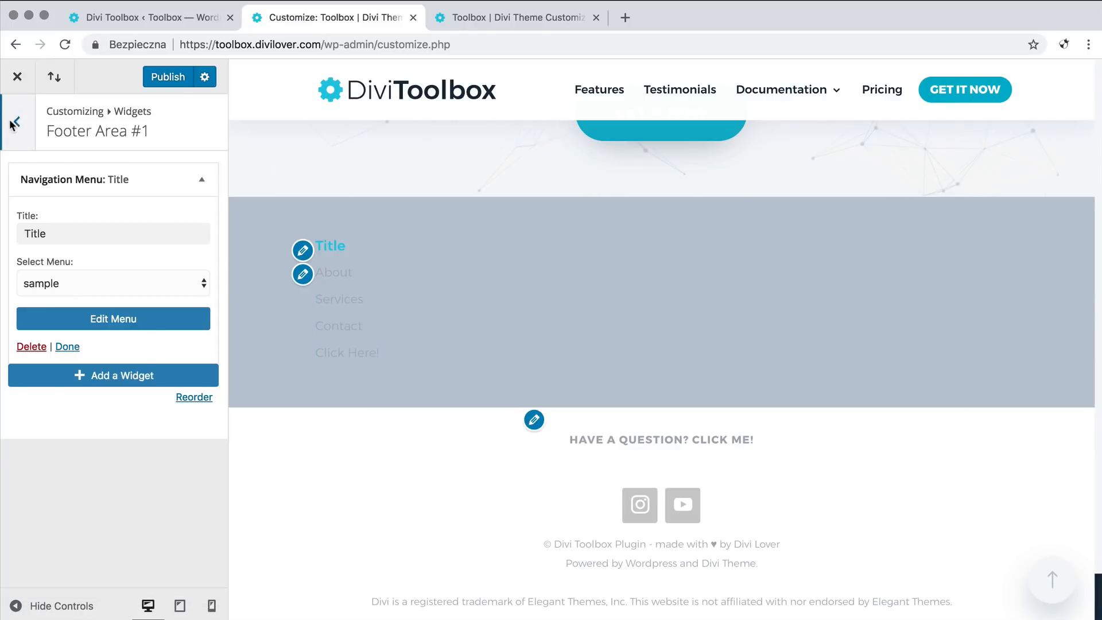
pyautogui.click(14, 120)
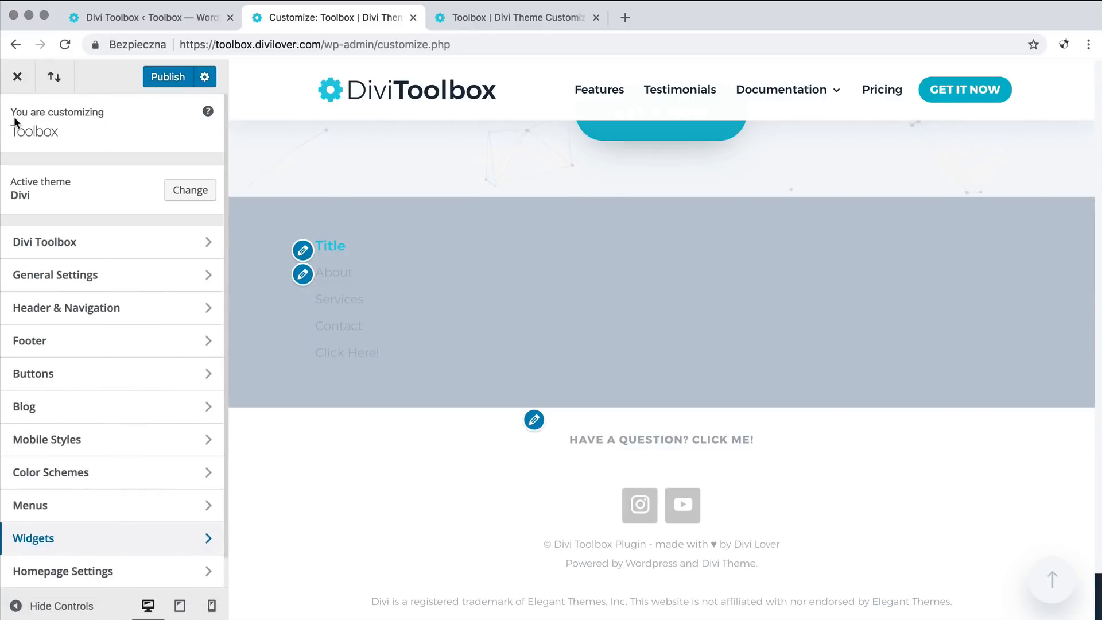
pyautogui.click(76, 242)
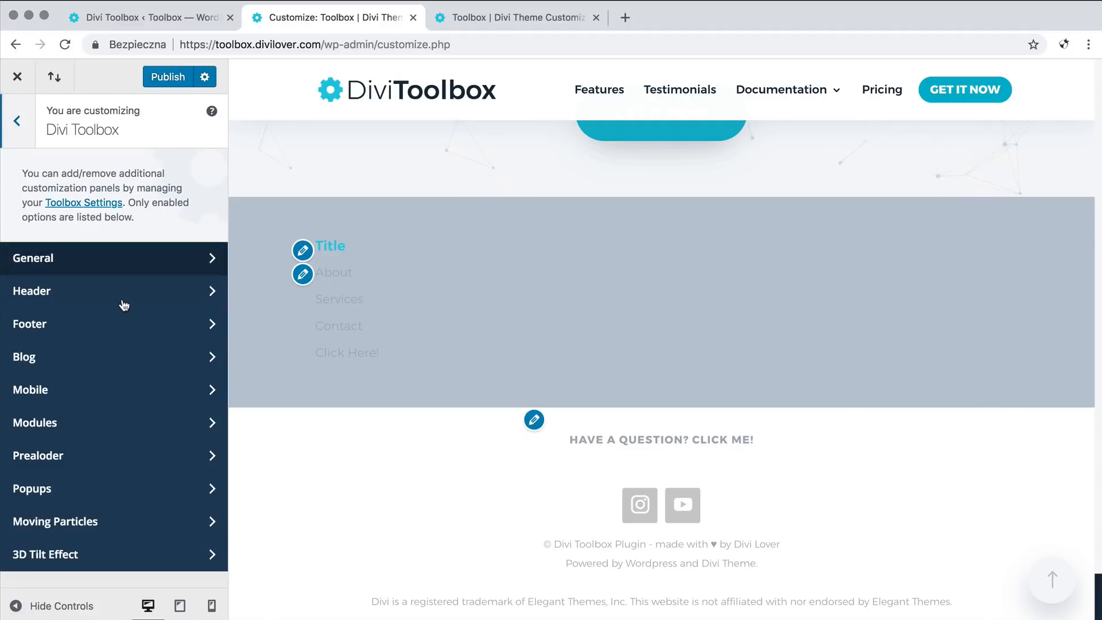
pyautogui.click(136, 325)
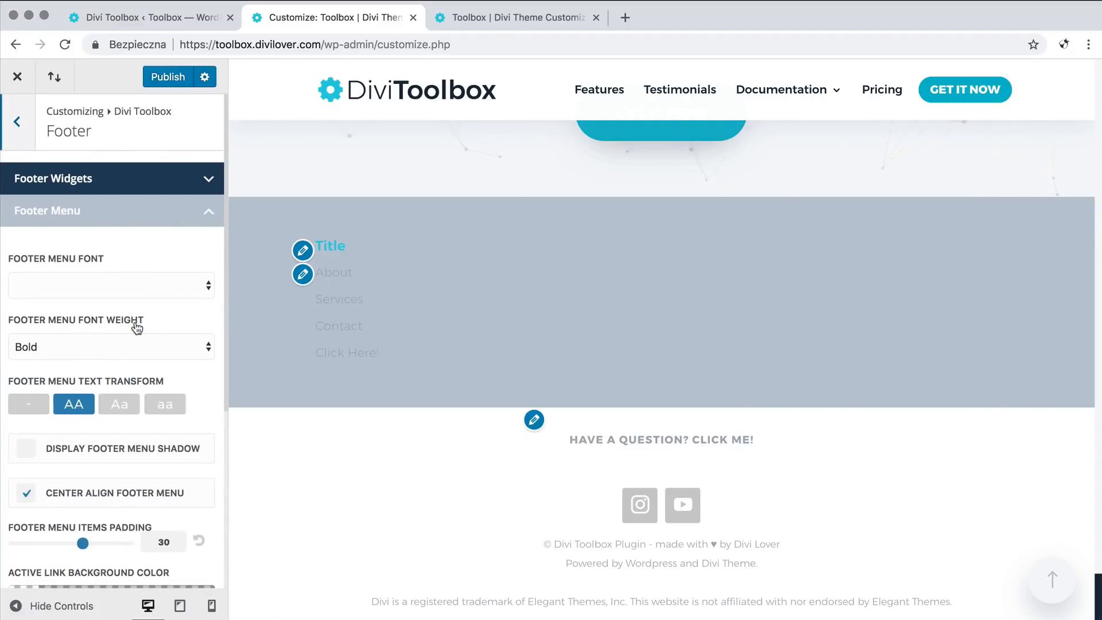
pyautogui.scroll(-5, 136, 327)
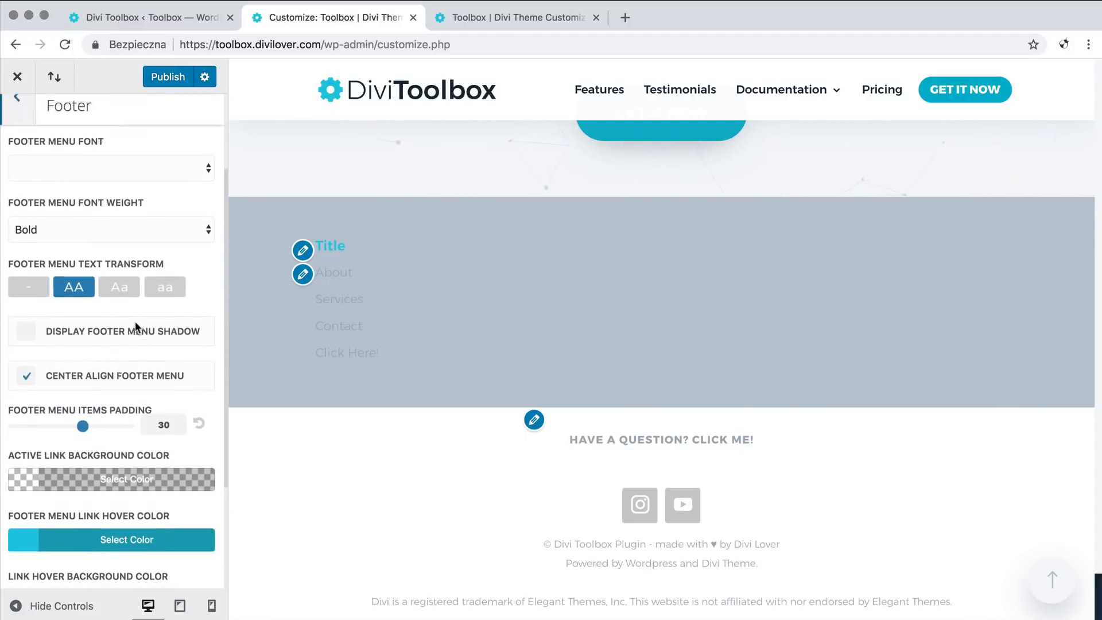
pyautogui.scroll(-1, 119, 328)
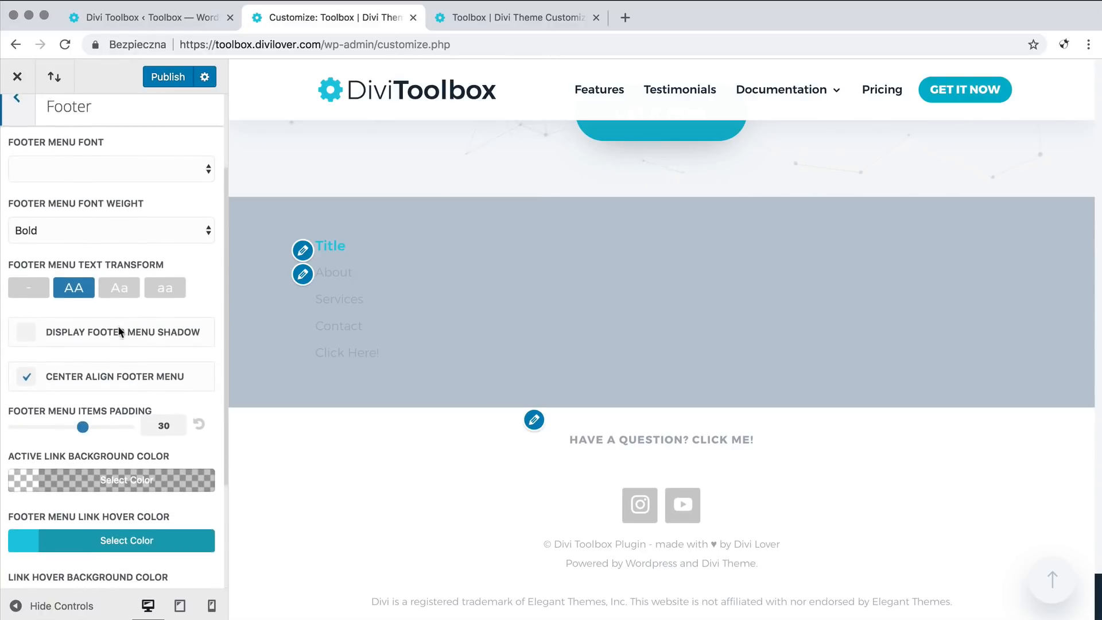
pyautogui.scroll(6, 118, 330)
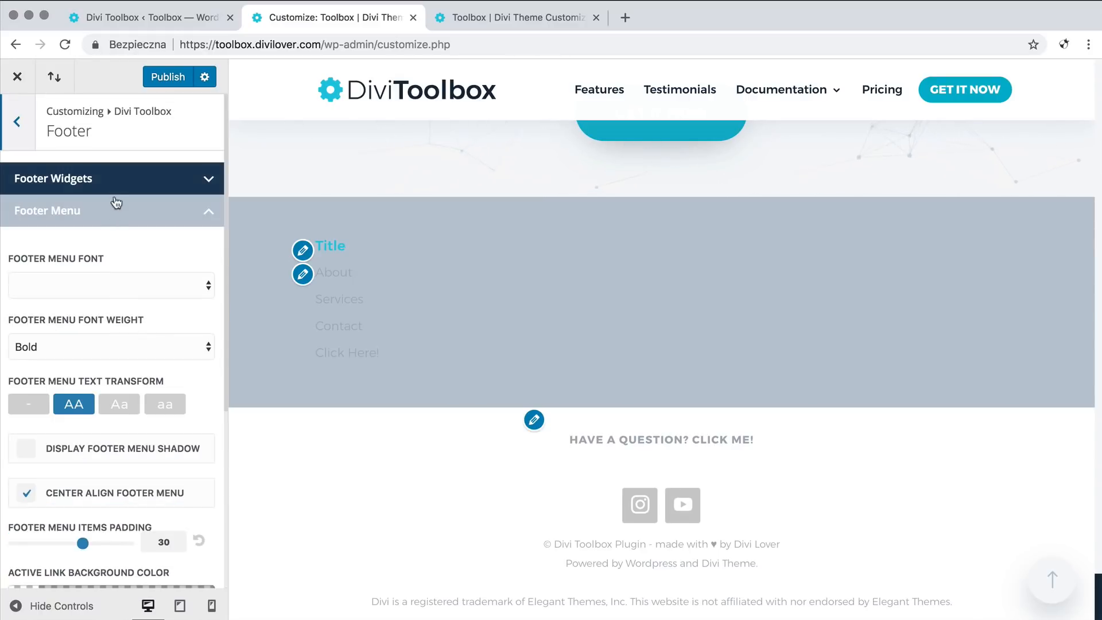
pyautogui.click(112, 212)
pyautogui.click(143, 177)
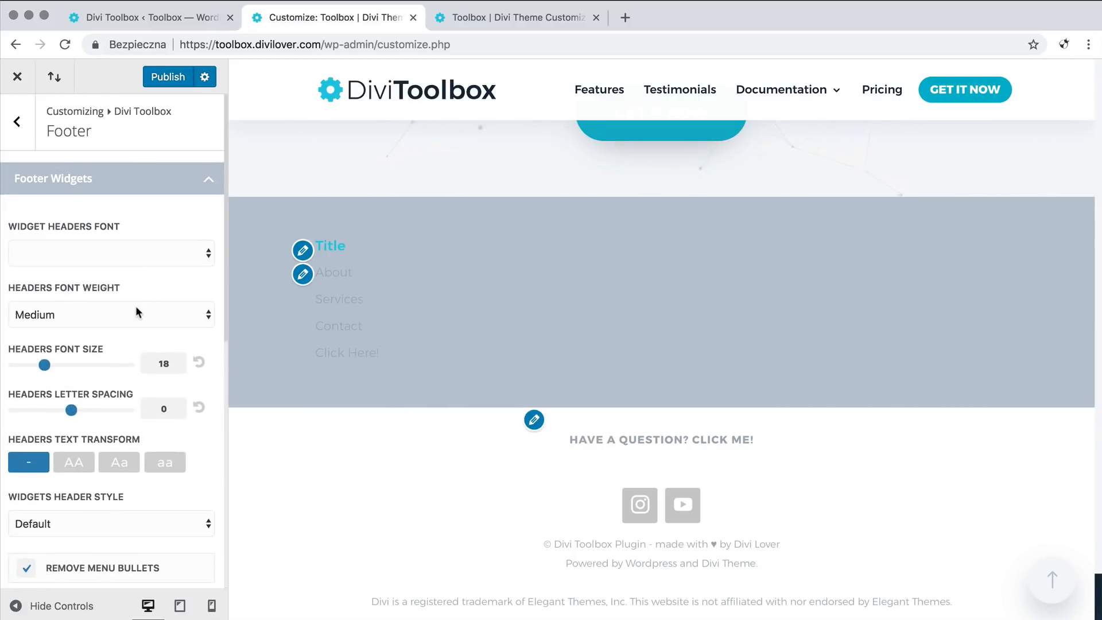
# Step: Set the footer widgets header style to Boxed
pyautogui.scroll(-5, 138, 312)
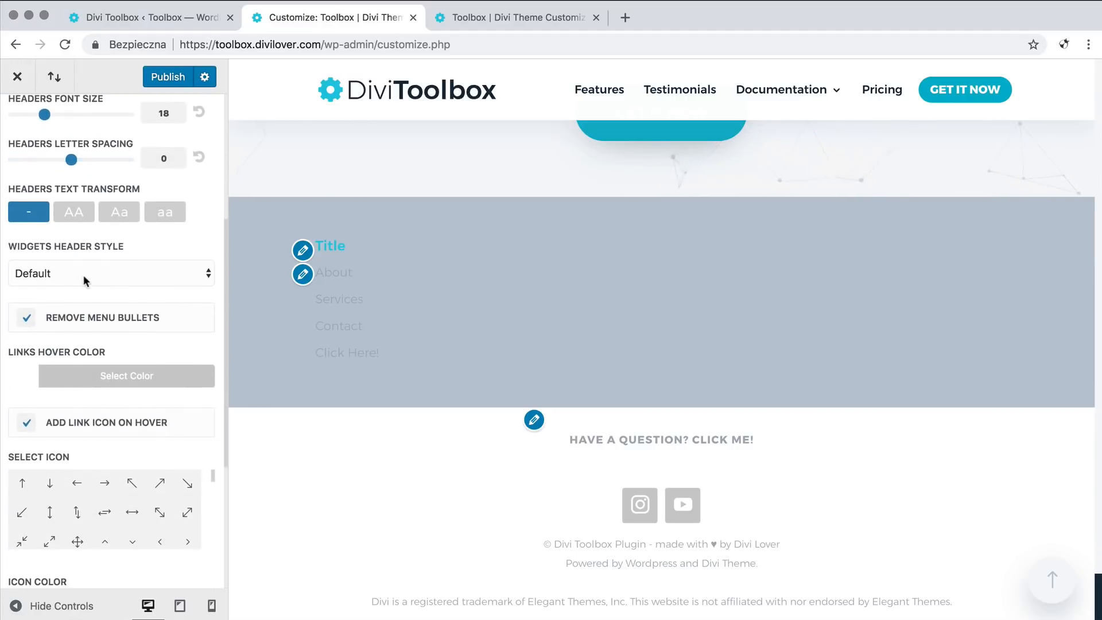
pyautogui.click(107, 270)
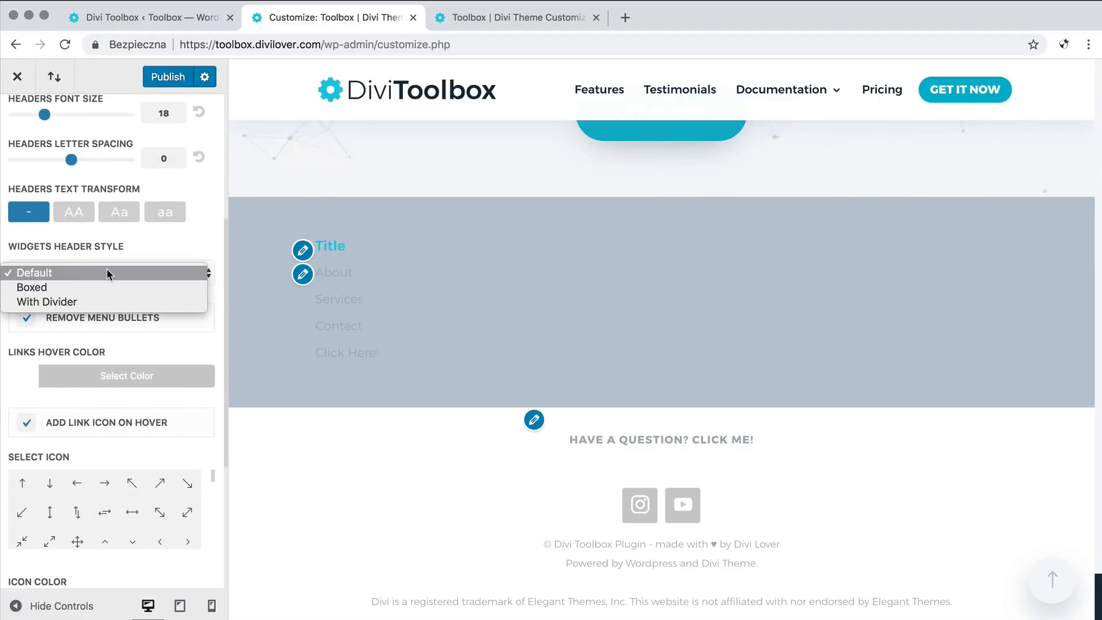
pyautogui.click(47, 287)
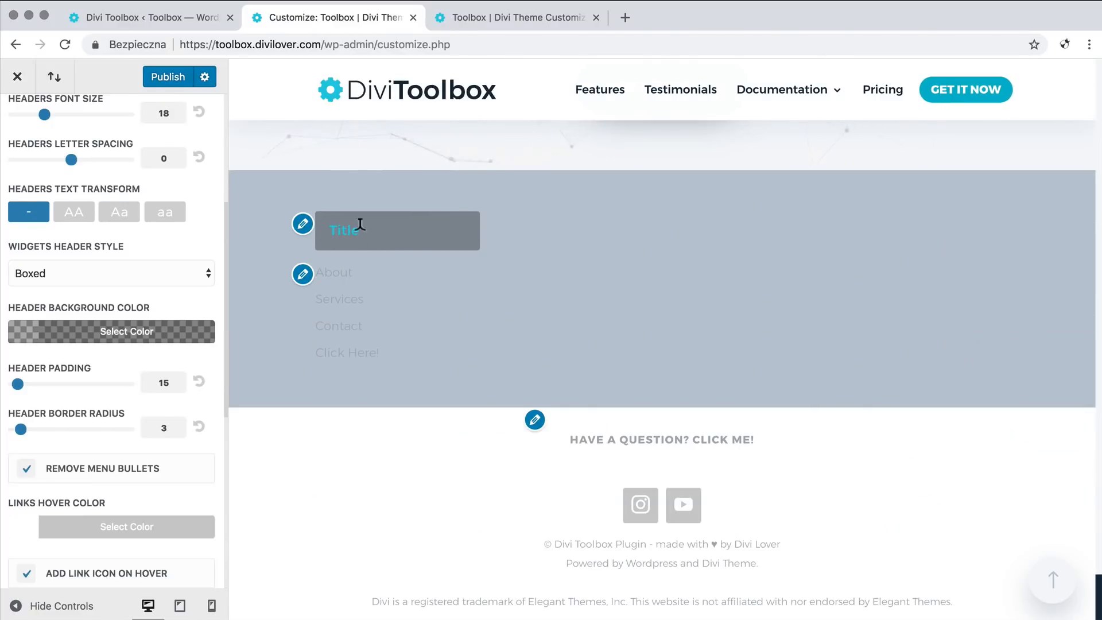
# Step: Change the footer widgets header style to With Divider
pyautogui.scroll(1, 174, 286)
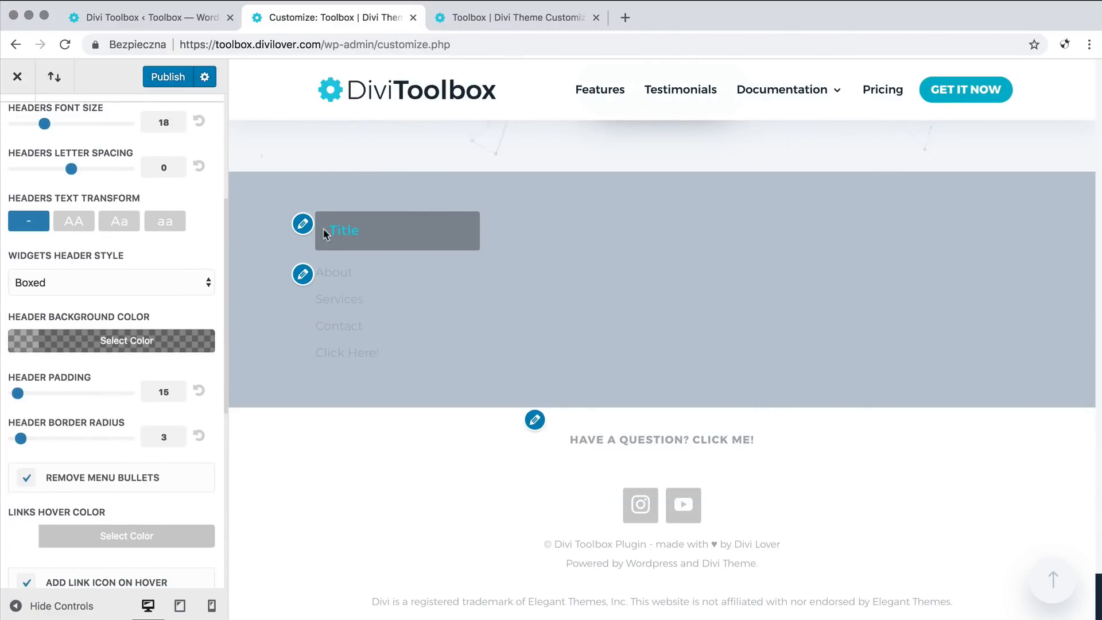
pyautogui.scroll(1, 43, 344)
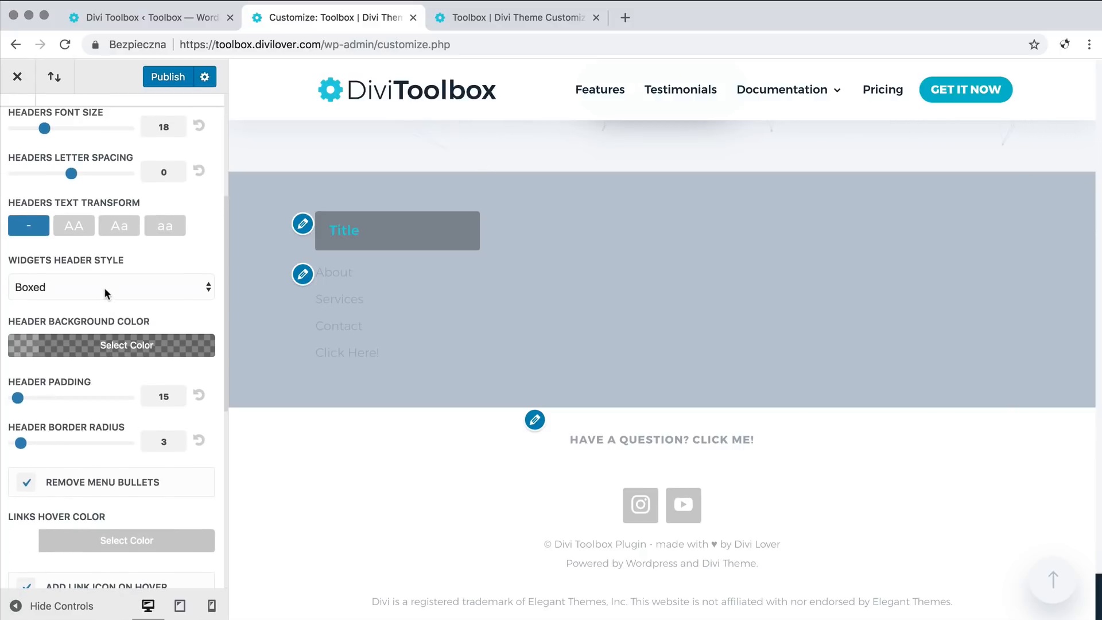
pyautogui.click(104, 286)
pyautogui.click(87, 303)
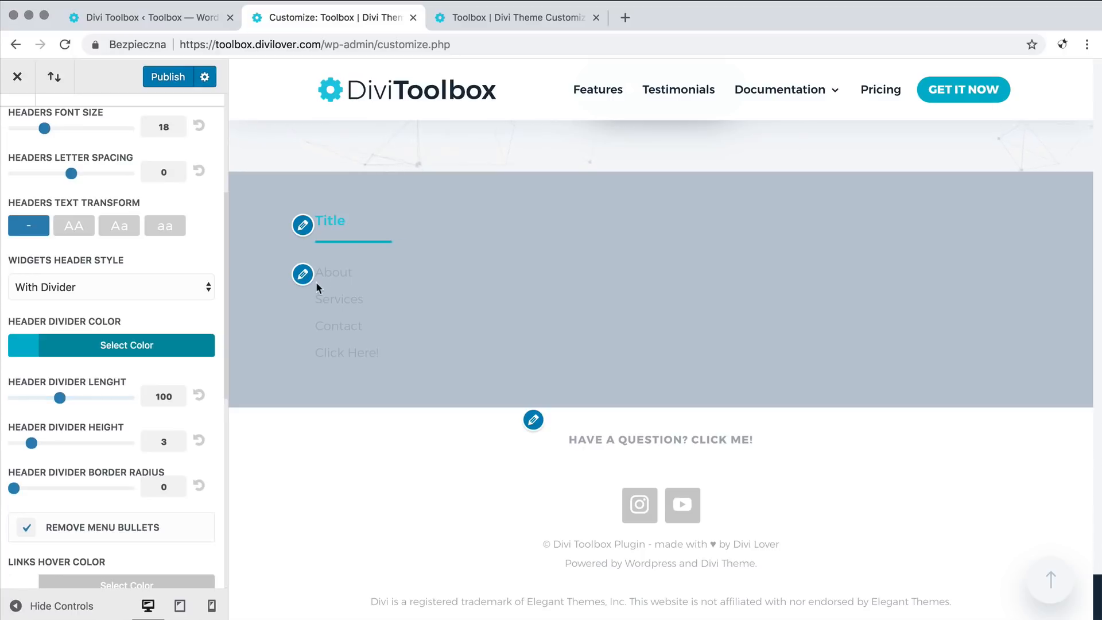
# Step: Examine the footer widgets' header divider, menu bullets, link hover color and link icon options
pyautogui.scroll(-4, 142, 323)
pyautogui.scroll(-1, 141, 323)
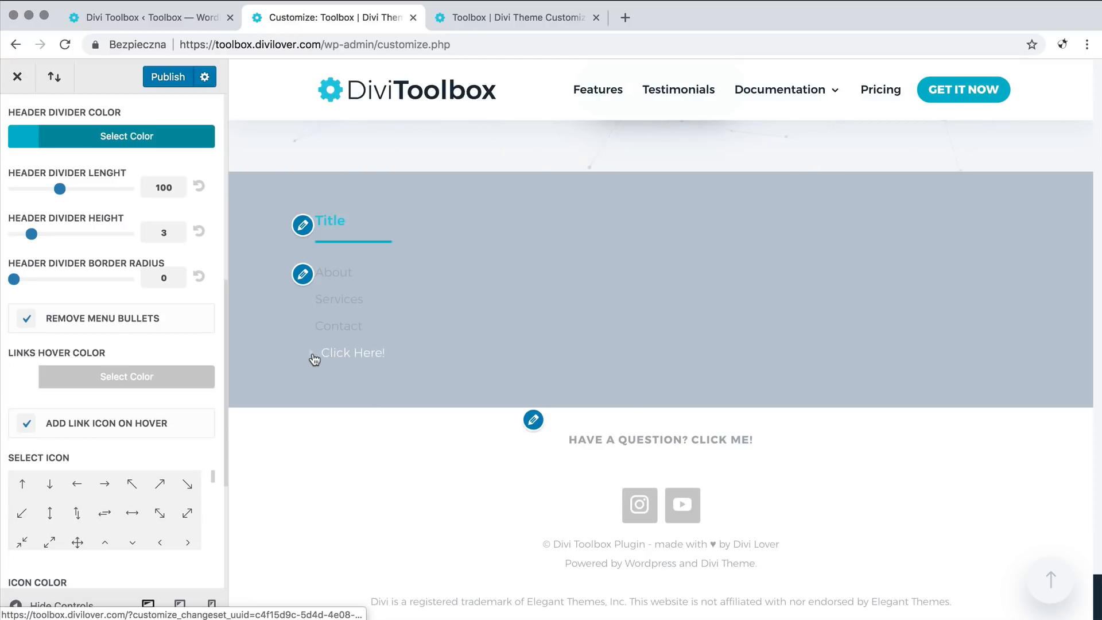
pyautogui.scroll(-3, 126, 520)
pyautogui.scroll(-5, 127, 521)
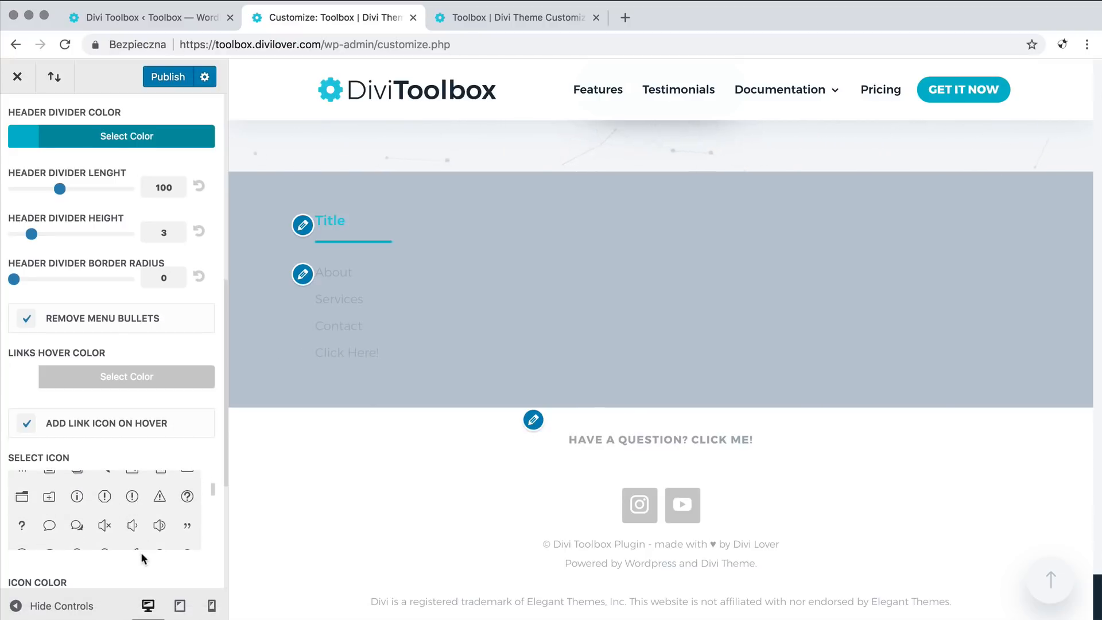
pyautogui.scroll(-5, 211, 565)
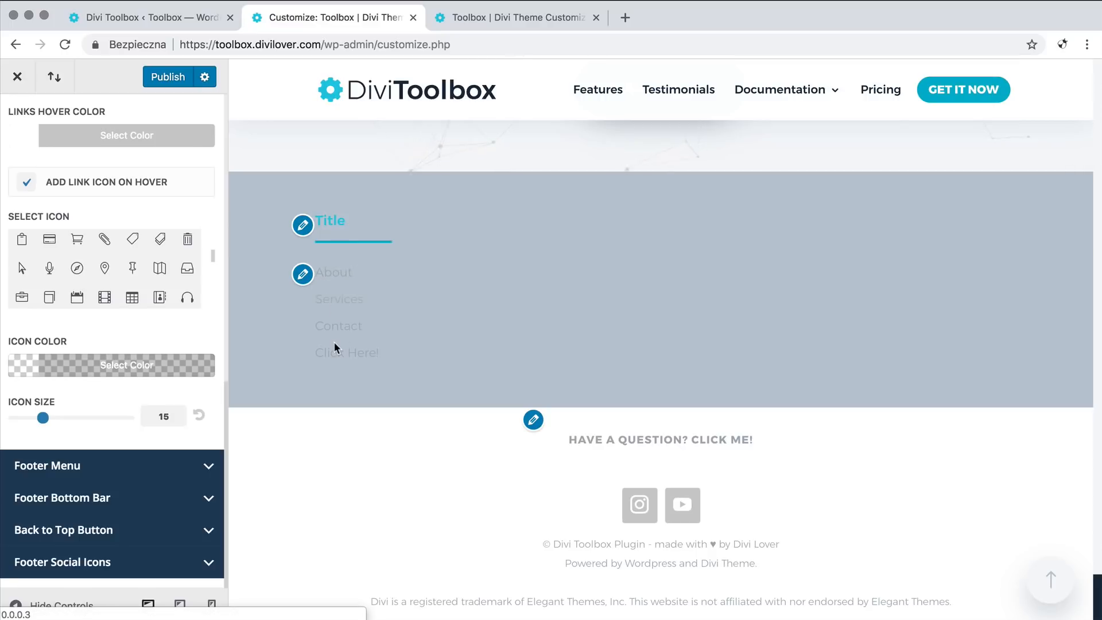
# Step: Check the Back to Top Button settings on the Divi Toolbox settings page, and open the matching options in the customizer's footer section
pyautogui.click(136, 26)
pyautogui.scroll(-6, 180, 216)
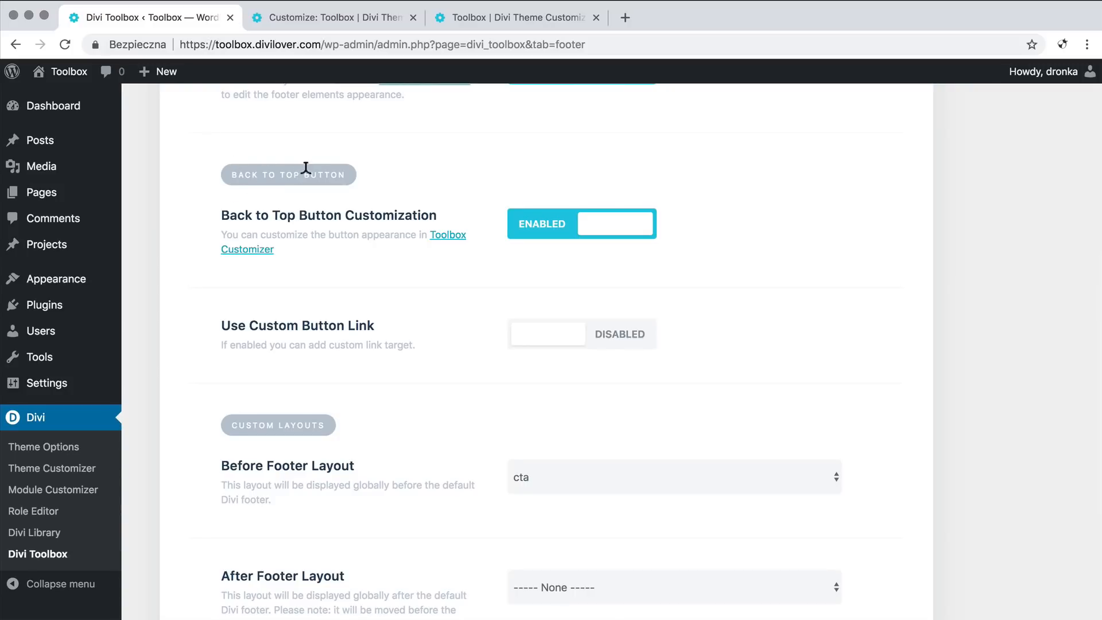
pyautogui.click(286, 33)
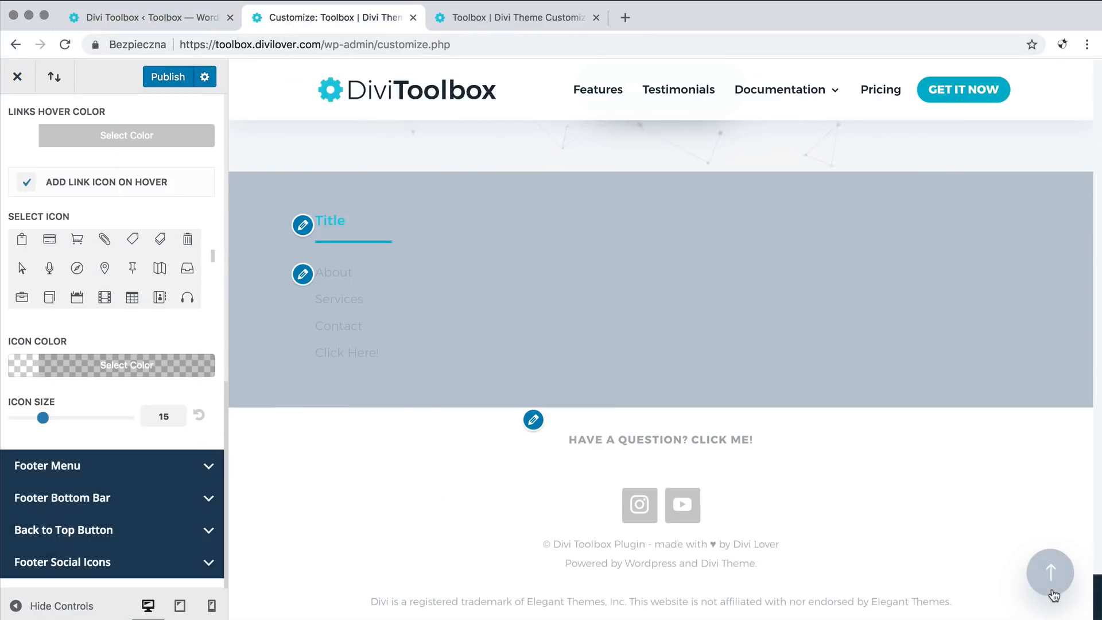
pyautogui.scroll(10, 36, 155)
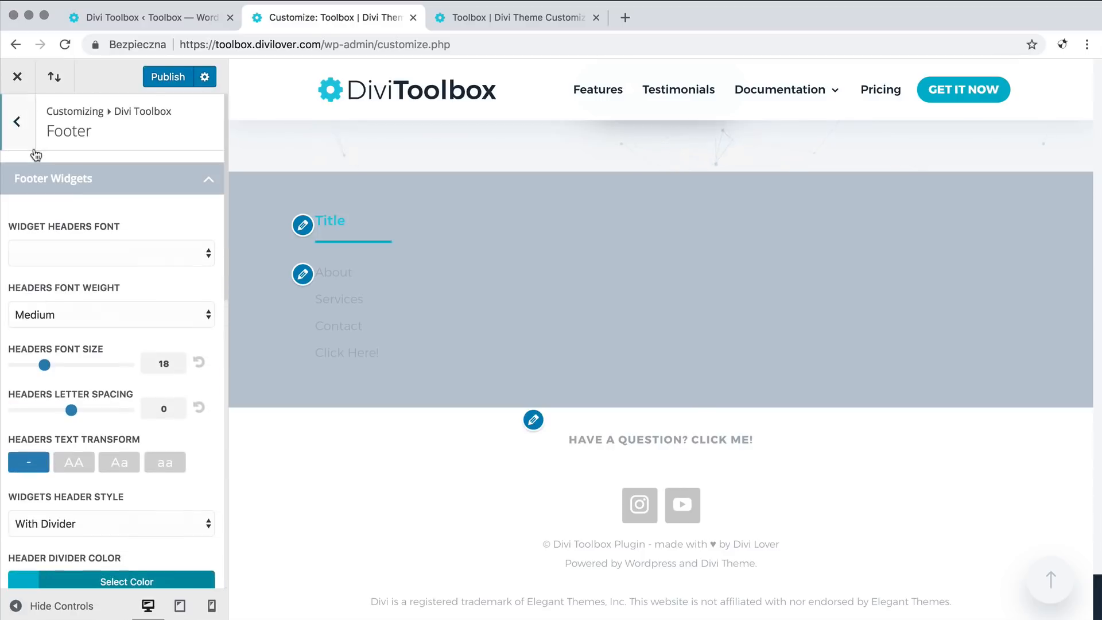
pyautogui.click(203, 185)
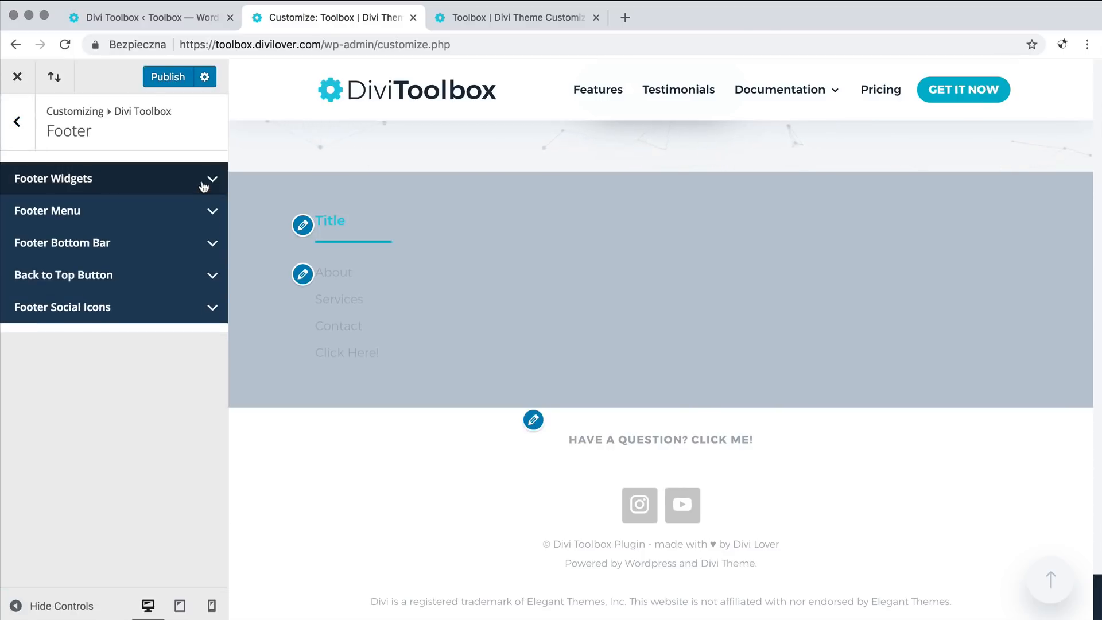
pyautogui.click(178, 281)
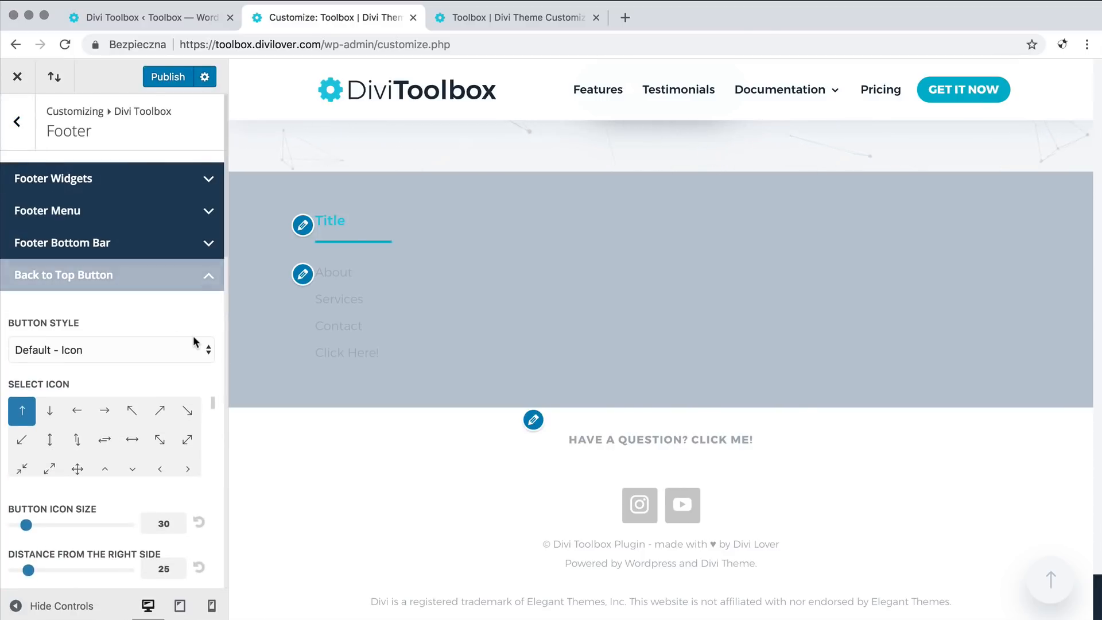
# Step: Set the back to top button style to Button with Text
pyautogui.scroll(-5, 194, 335)
pyautogui.scroll(3, 194, 335)
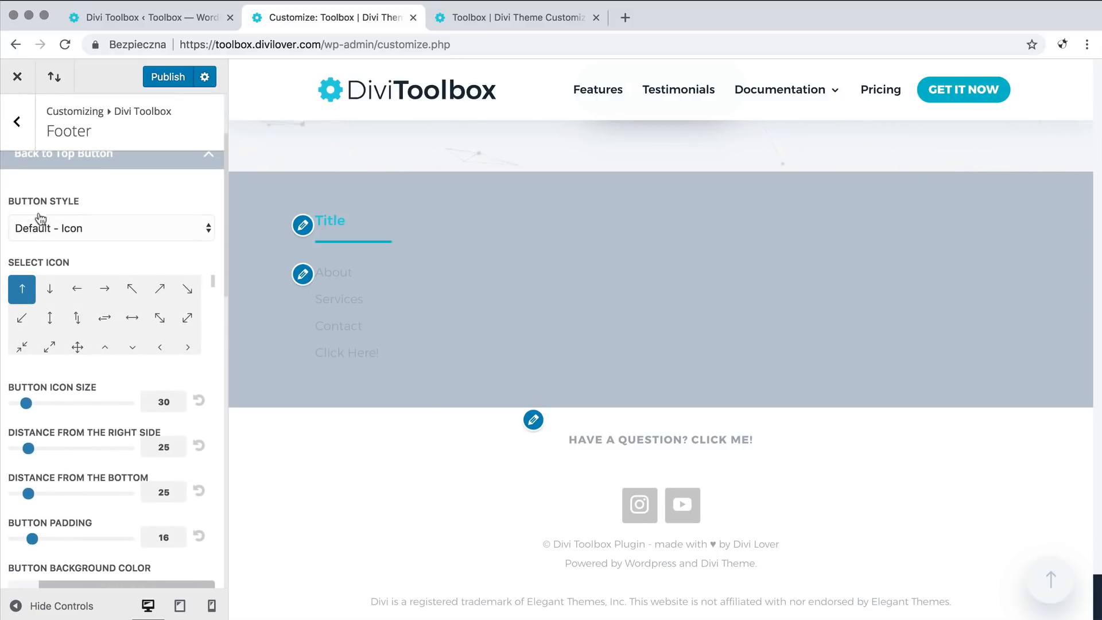
pyautogui.click(70, 229)
pyautogui.click(72, 240)
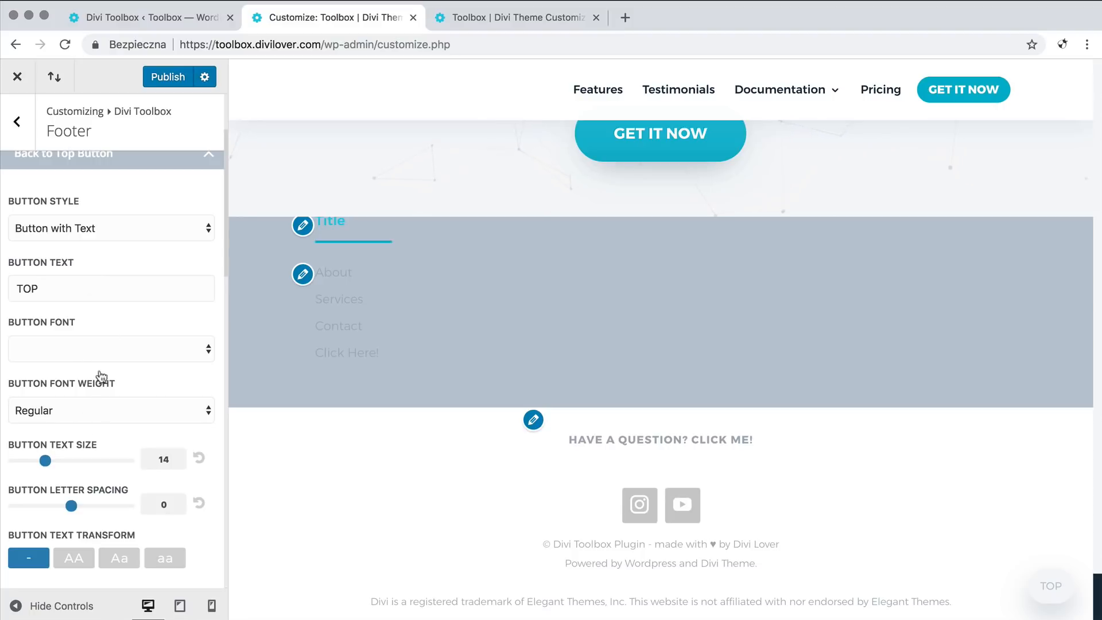
# Step: Examine the back to top button's text, border and hover color options
pyautogui.scroll(-10, 99, 431)
pyautogui.scroll(-10, 98, 430)
pyautogui.scroll(-1, 100, 436)
pyautogui.scroll(2, 100, 435)
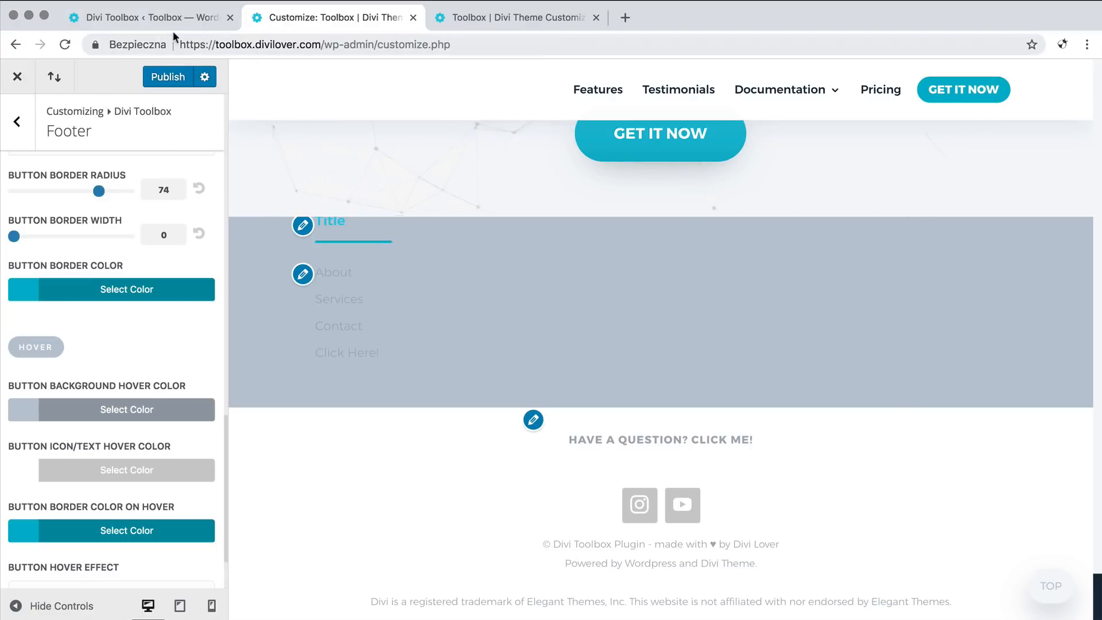
# Step: Enable Use Custom Button Link in the Divi Toolbox footer settings and clear the Custom Button URL
pyautogui.click(146, 26)
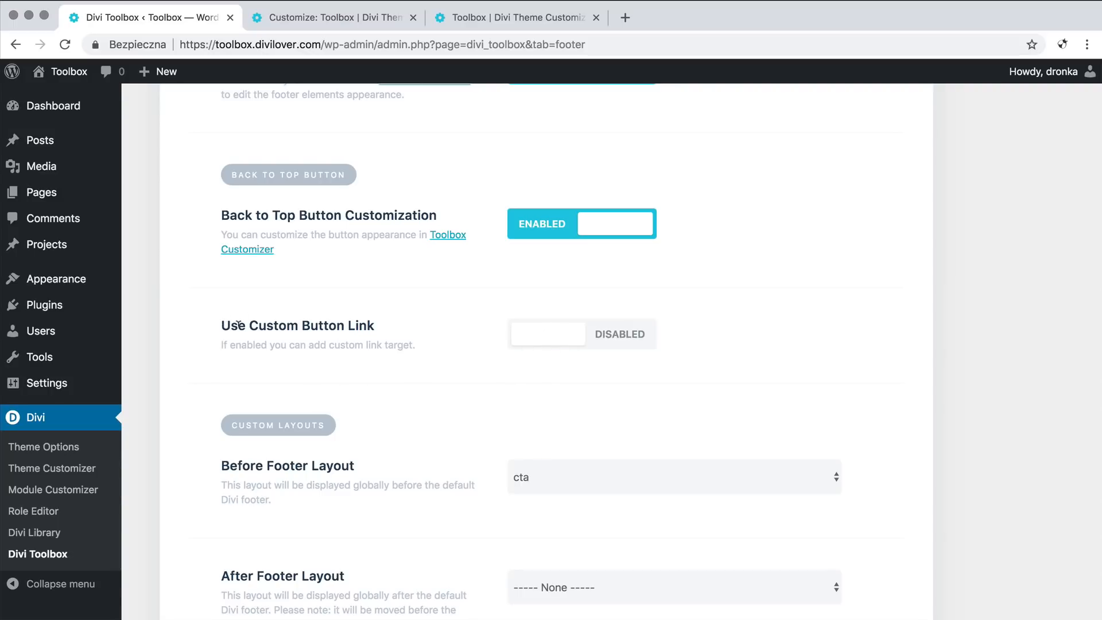
pyautogui.click(570, 335)
pyautogui.click(583, 428)
pyautogui.moveTo(583, 428); pyautogui.dragTo(497, 429)
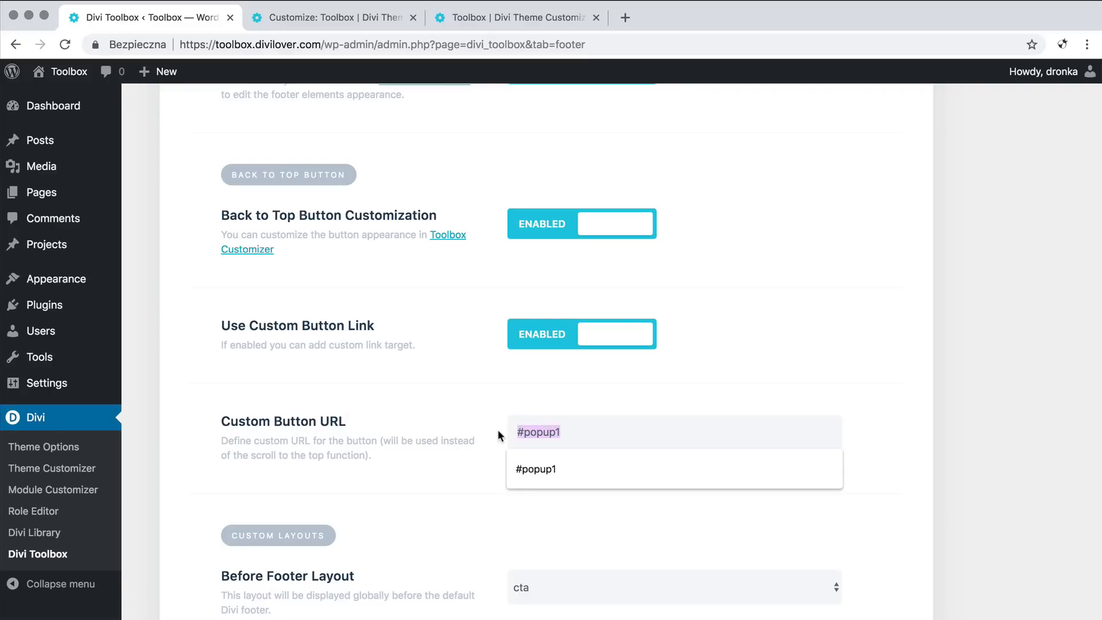
pyautogui.press('BackSpace')
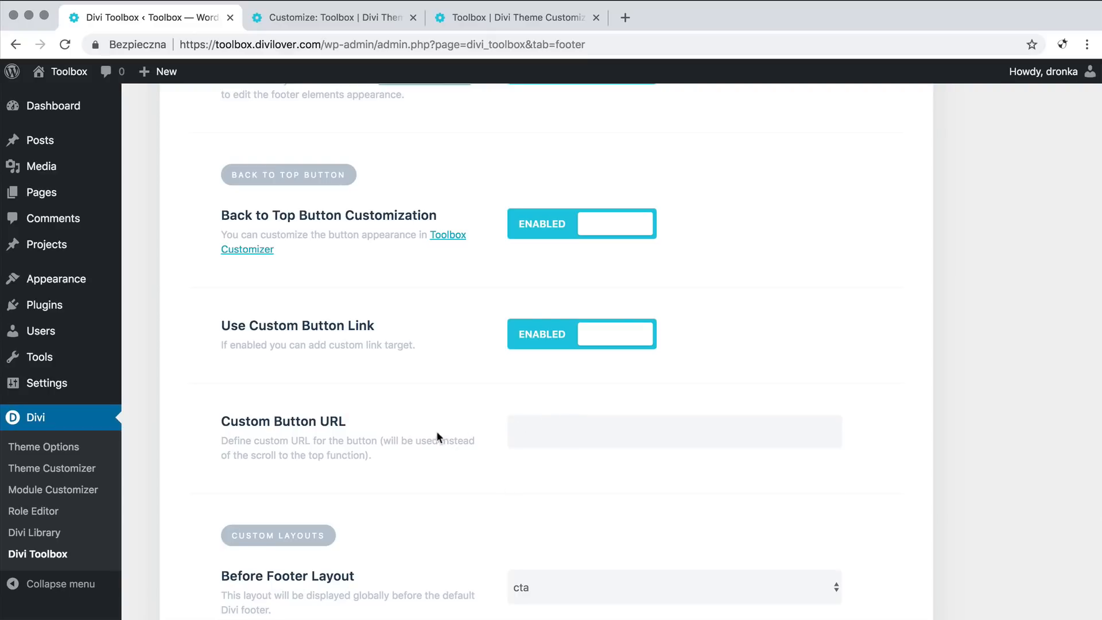
# Step: Disable Use Custom Button Link in the footer settings and bring up the Custom Layouts options
pyautogui.click(539, 334)
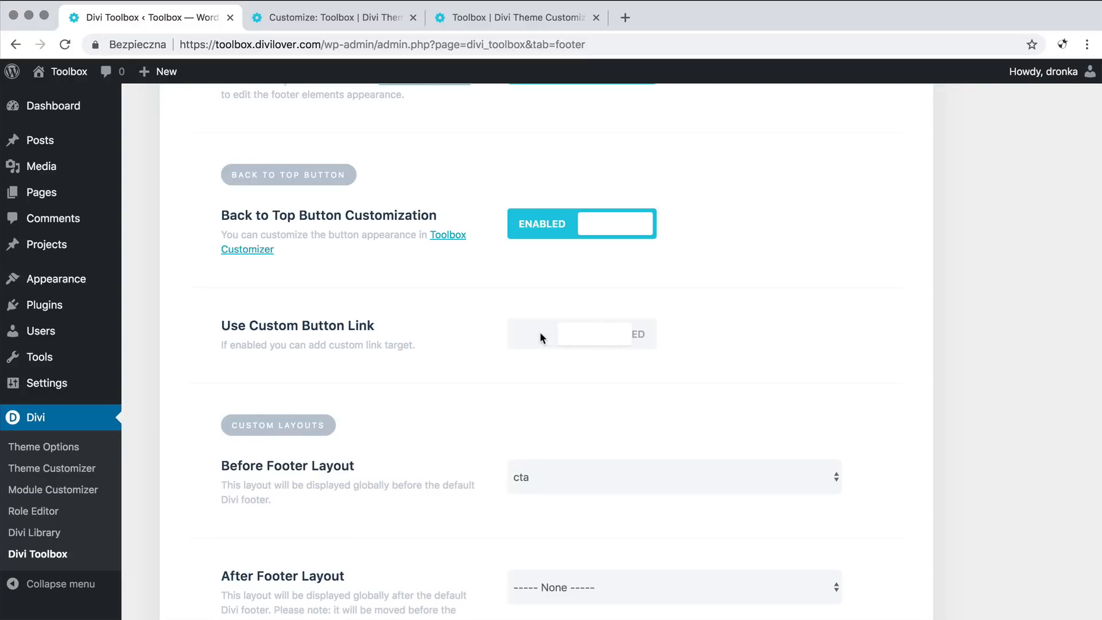
pyautogui.scroll(-3, 486, 337)
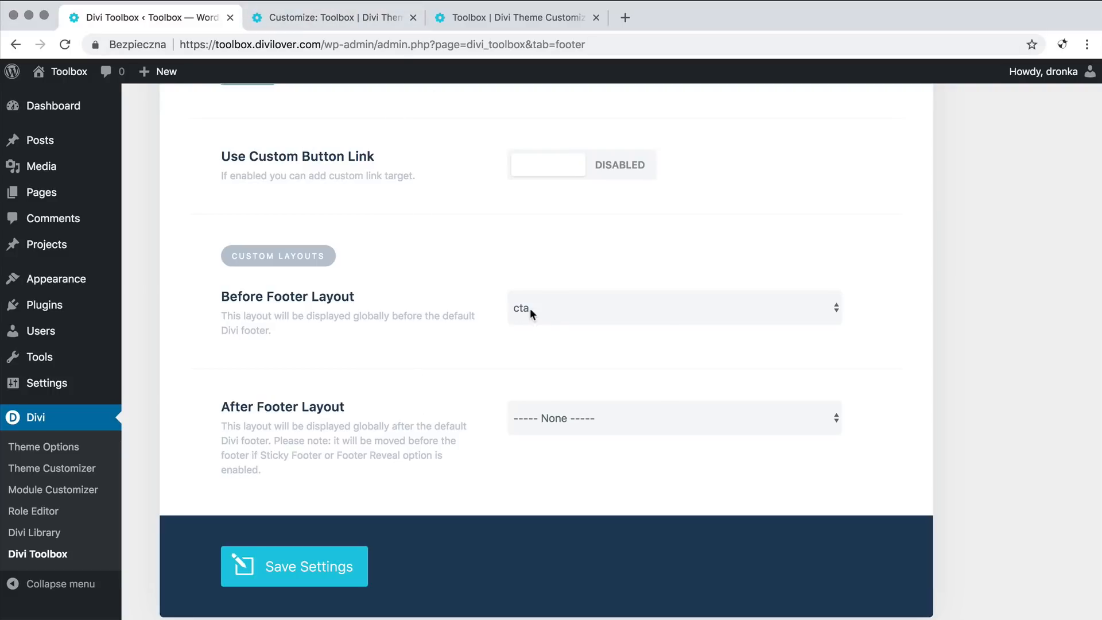
# Step: Examine the call-to-action layout displayed before the footer and the footer reveal effect on the live site
pyautogui.click(342, 22)
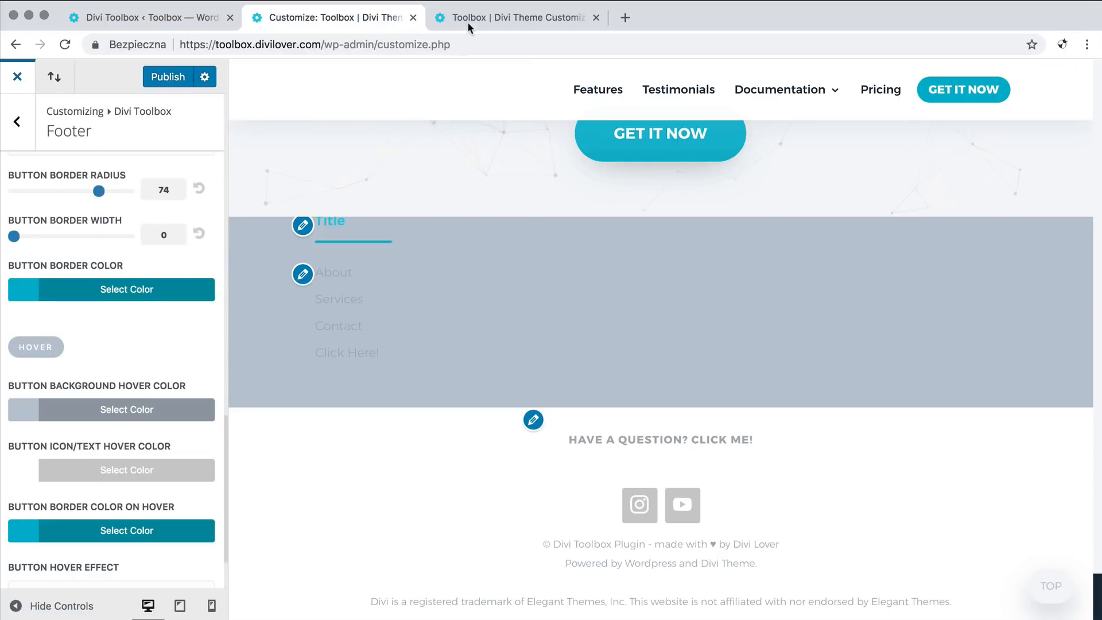
pyautogui.click(448, 22)
pyautogui.scroll(7, 389, 403)
pyautogui.scroll(-7, 389, 403)
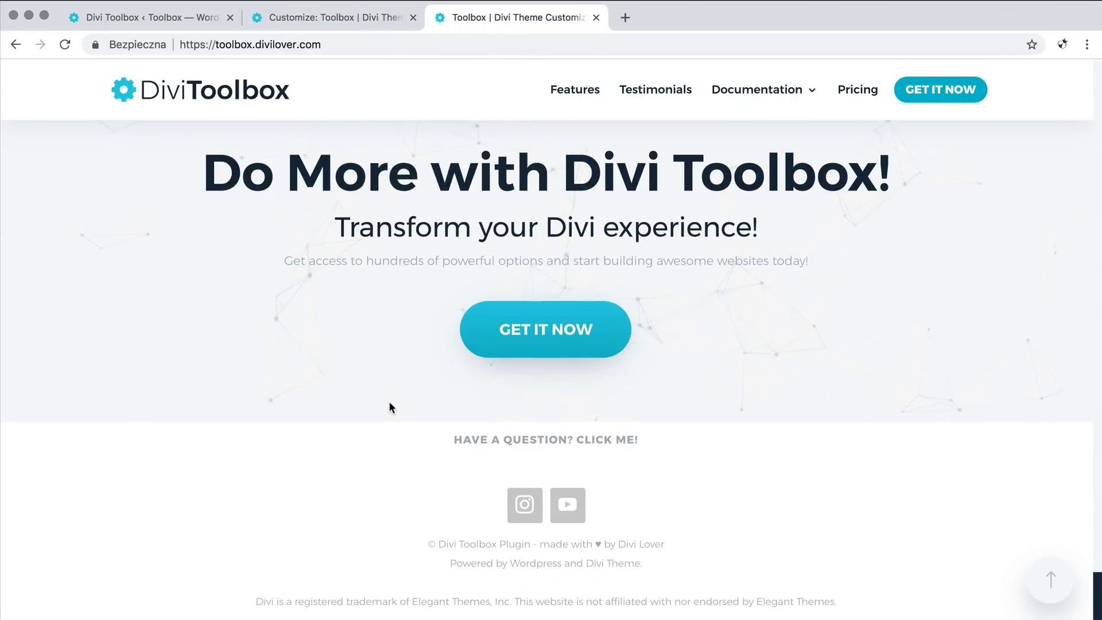
pyautogui.scroll(1, 389, 402)
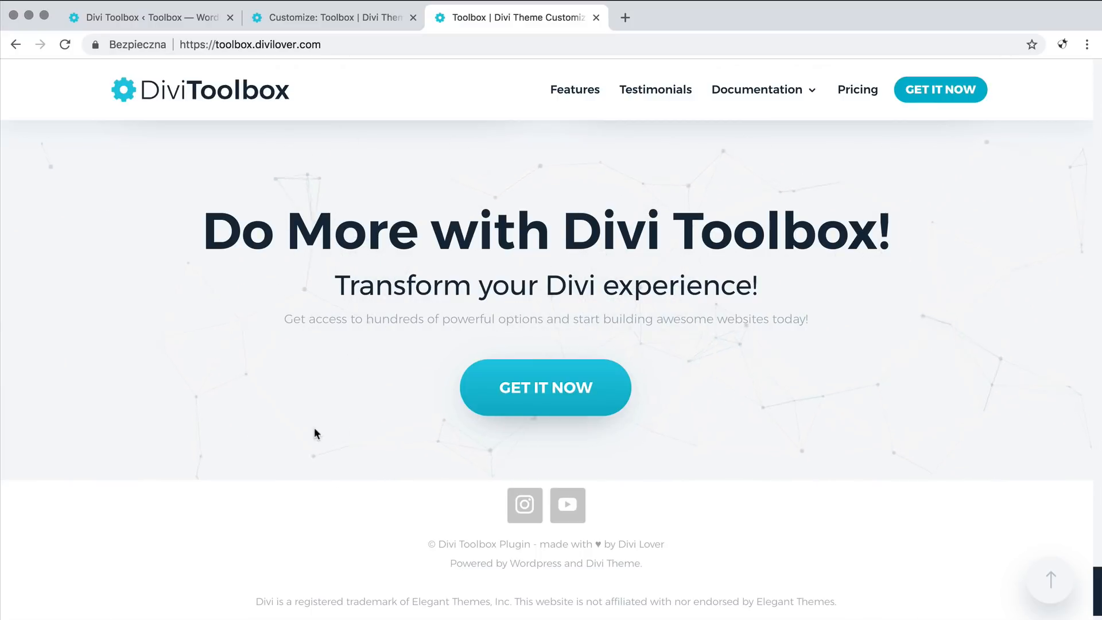
pyautogui.scroll(1, 400, 384)
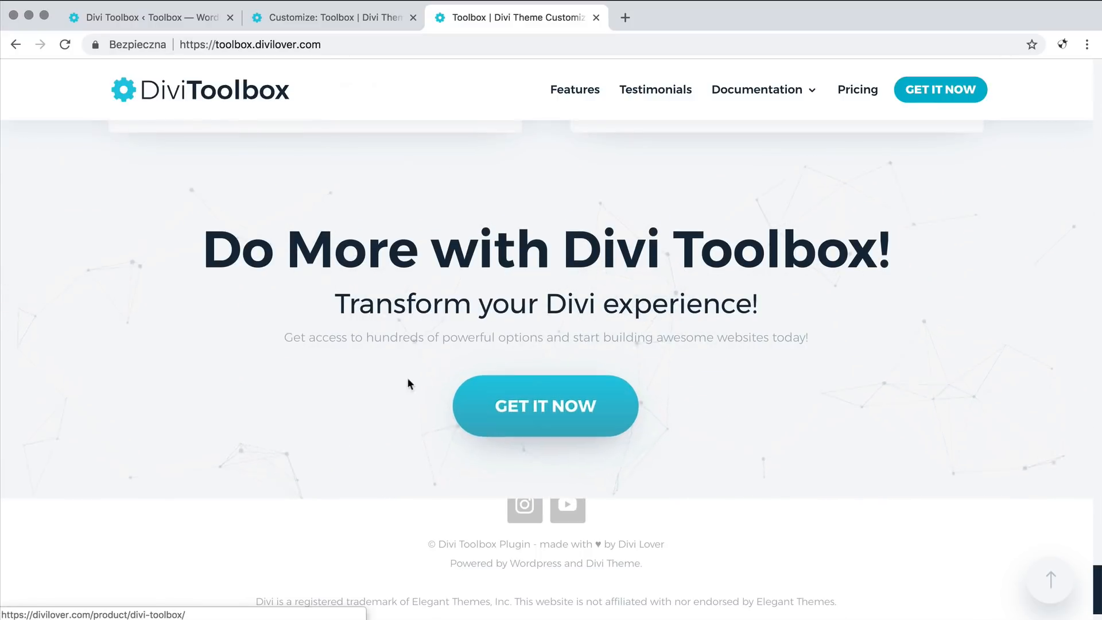
pyautogui.scroll(2, 288, 383)
pyautogui.scroll(-5, 288, 383)
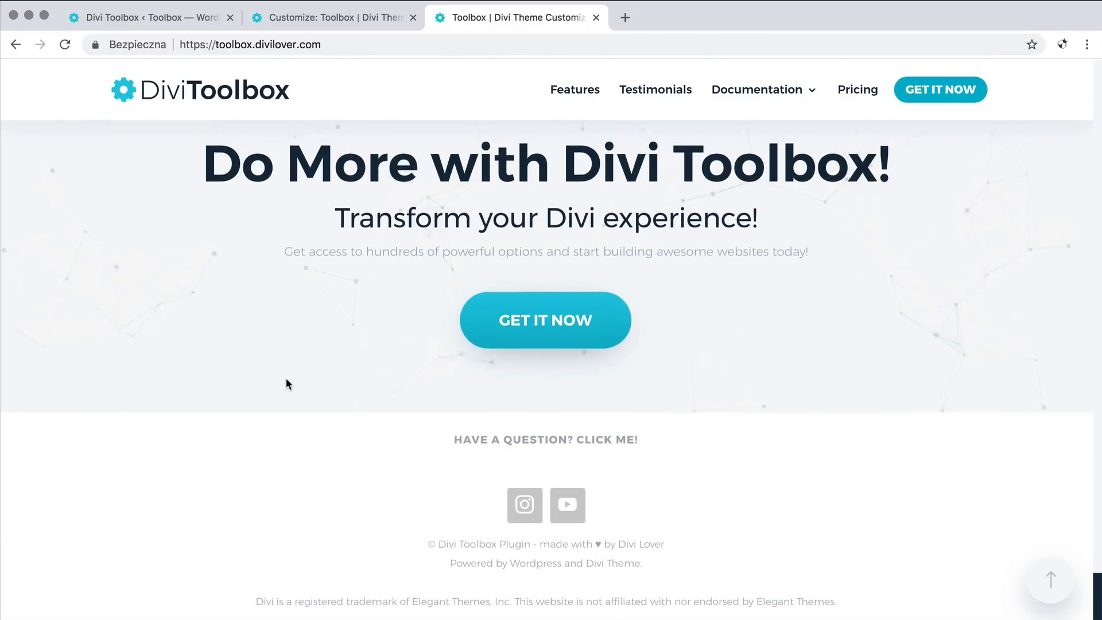
pyautogui.scroll(4, 288, 383)
pyautogui.moveTo(752, 97)
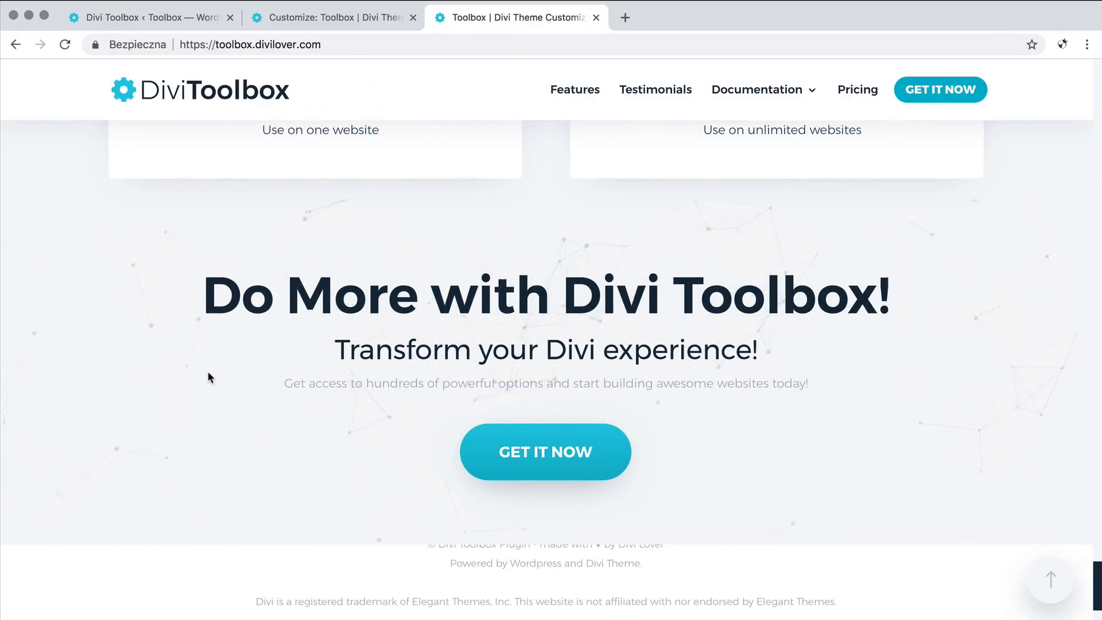
pyautogui.scroll(-3, 208, 373)
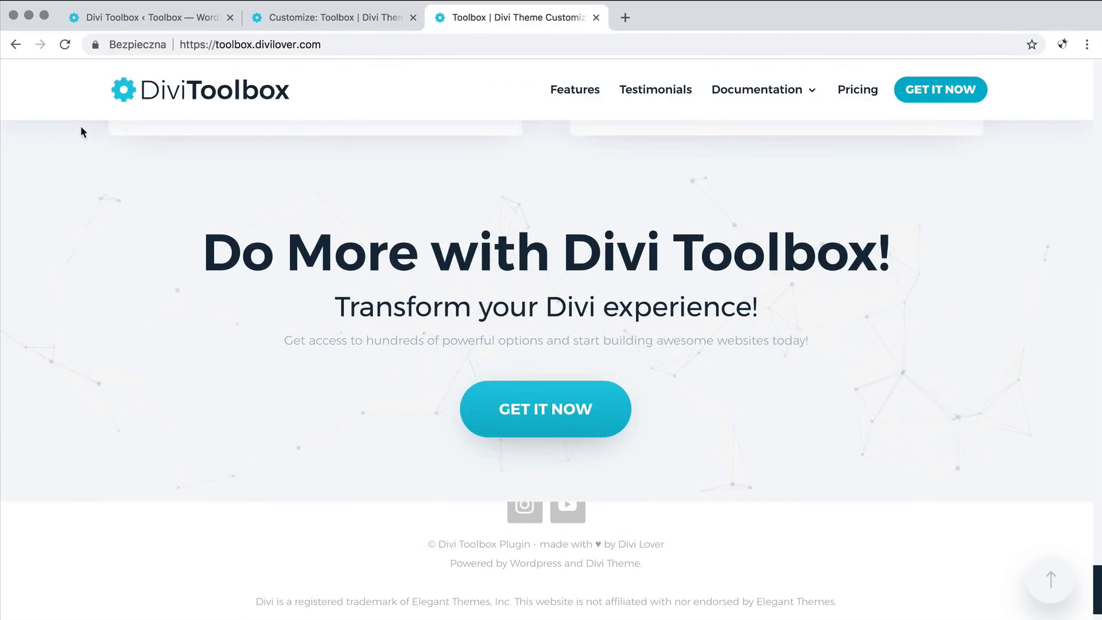
# Step: Set the Mobile Menu Breakpoint to 980 in Divi Toolbox's Mobile settings and save the settings
pyautogui.click(143, 18)
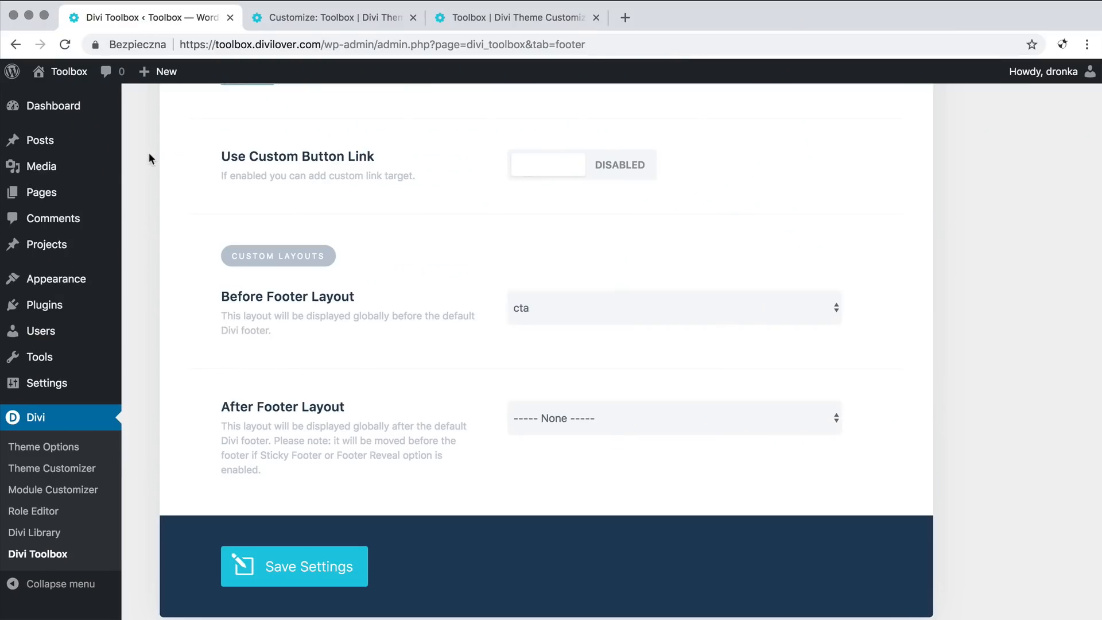
pyautogui.scroll(10, 149, 153)
pyautogui.moveTo(158, 72)
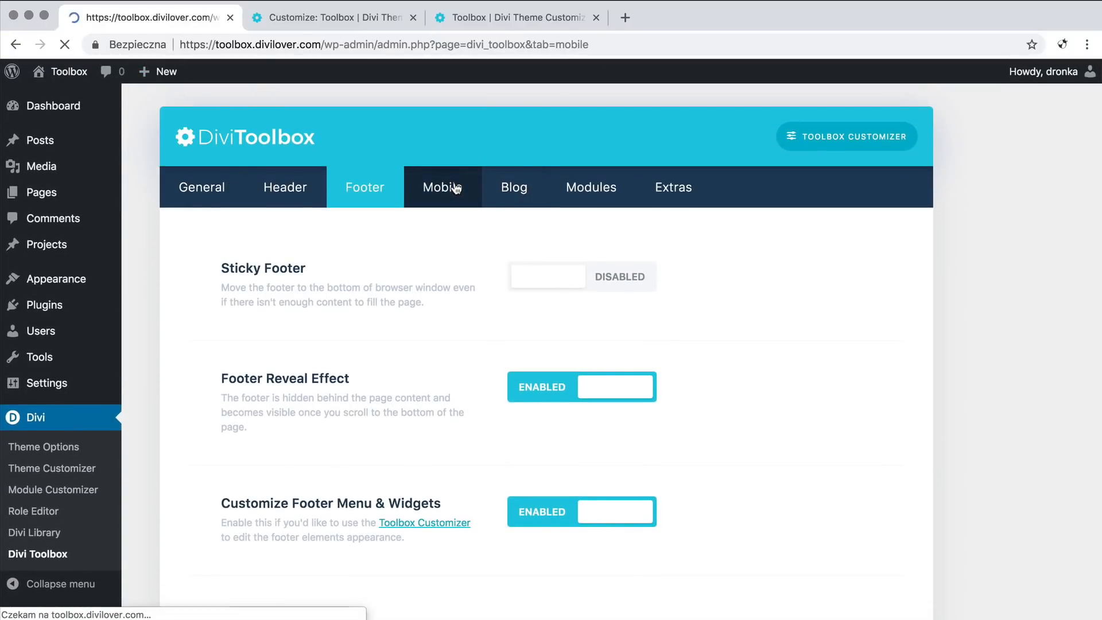
pyautogui.scroll(-3, 155, 270)
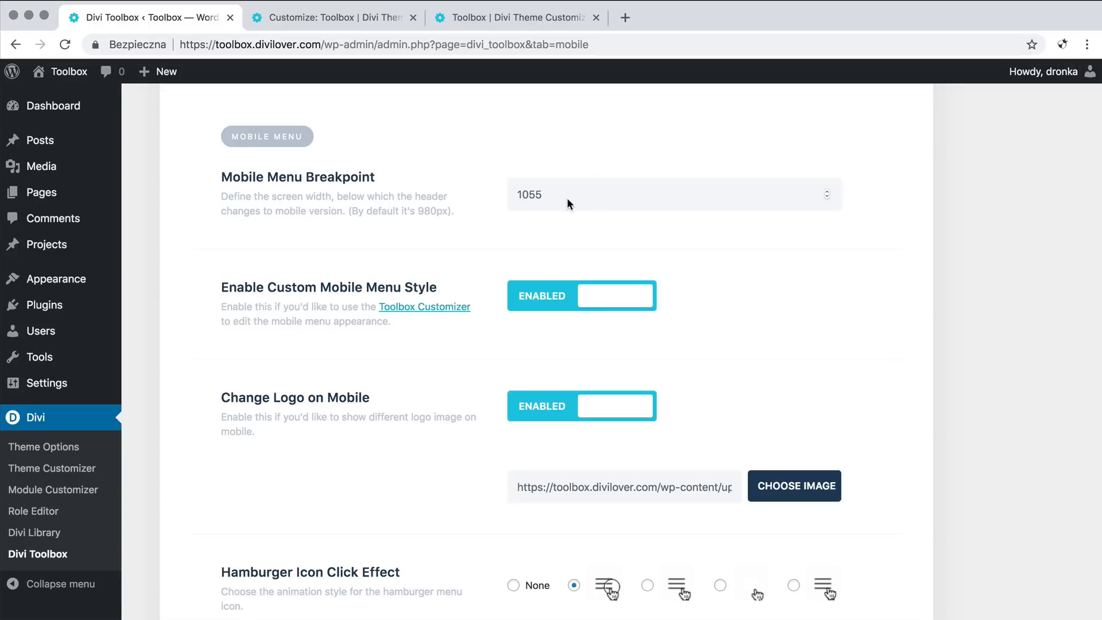
pyautogui.write('980')
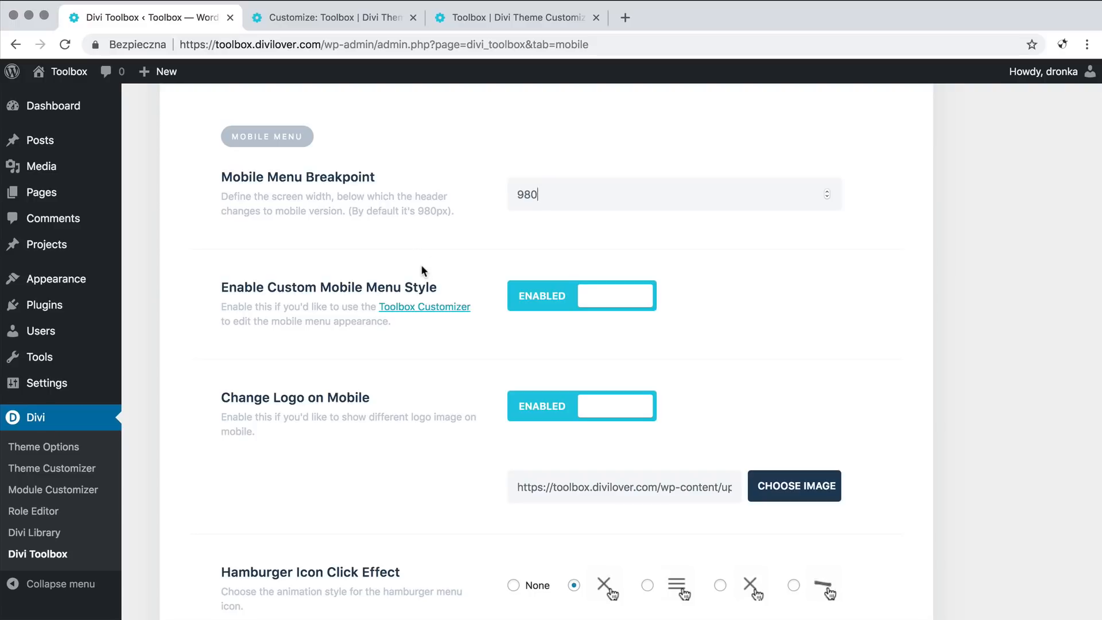
pyautogui.scroll(-10, 421, 268)
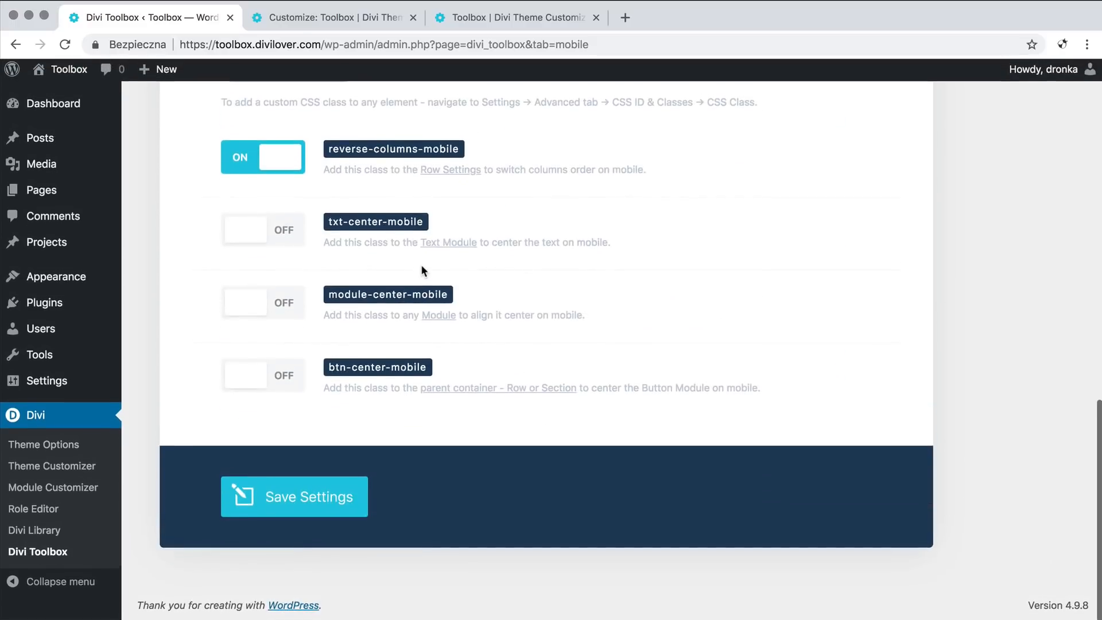
pyautogui.click(333, 516)
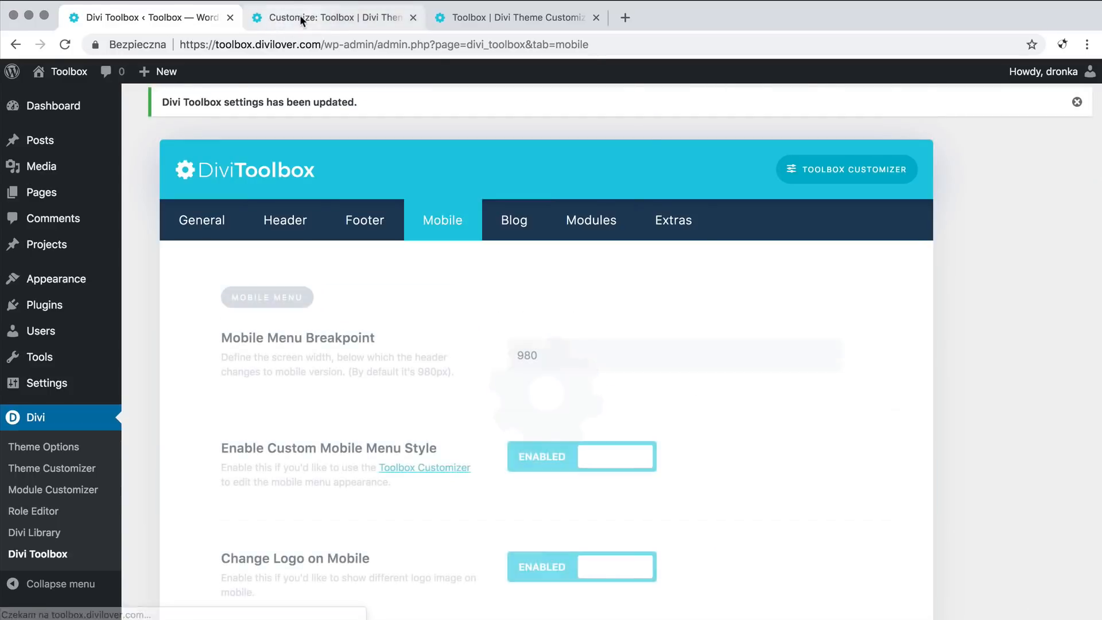
# Step: Reload the live site and check how the header menu fits in a narrowed browser window, restoring the full width when done
pyautogui.click(297, 15)
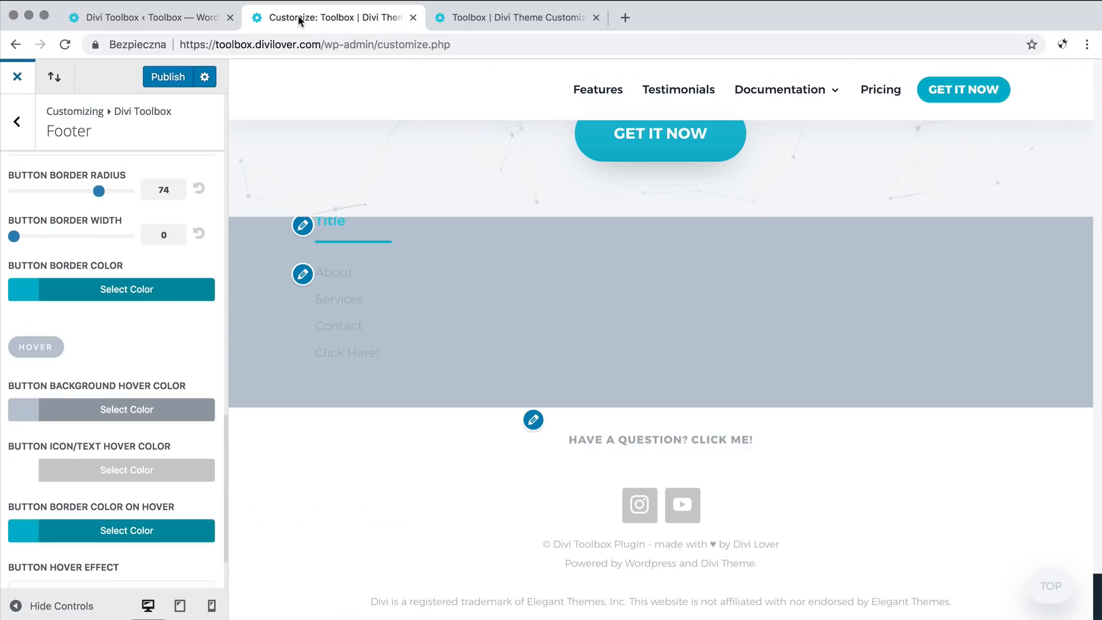
pyautogui.click(568, 16)
pyautogui.click(64, 46)
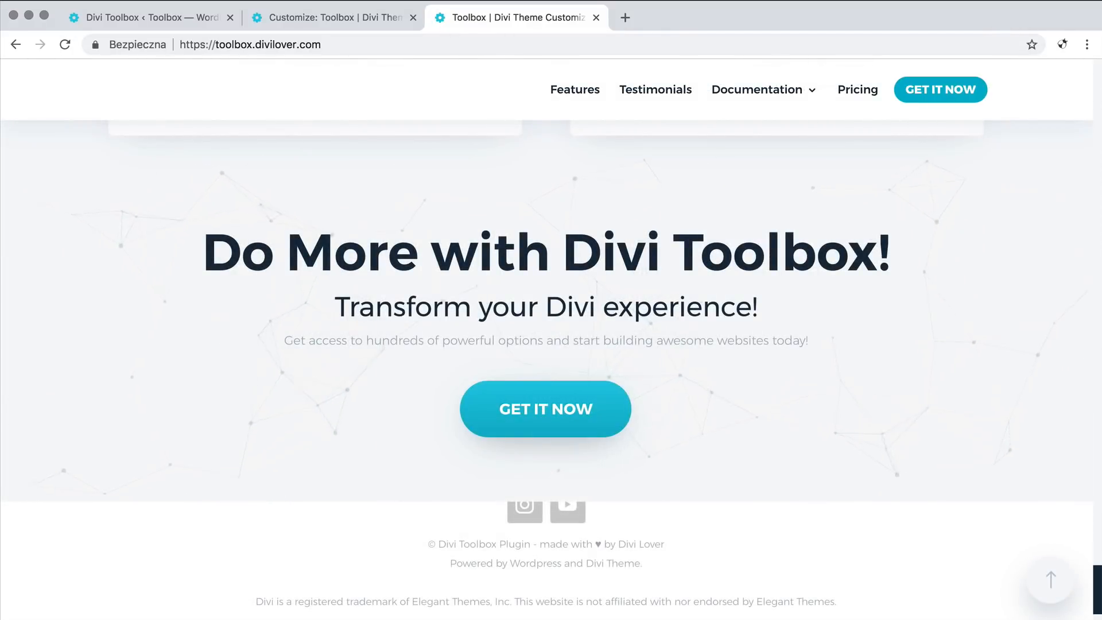
pyautogui.scroll(15, 963, 246)
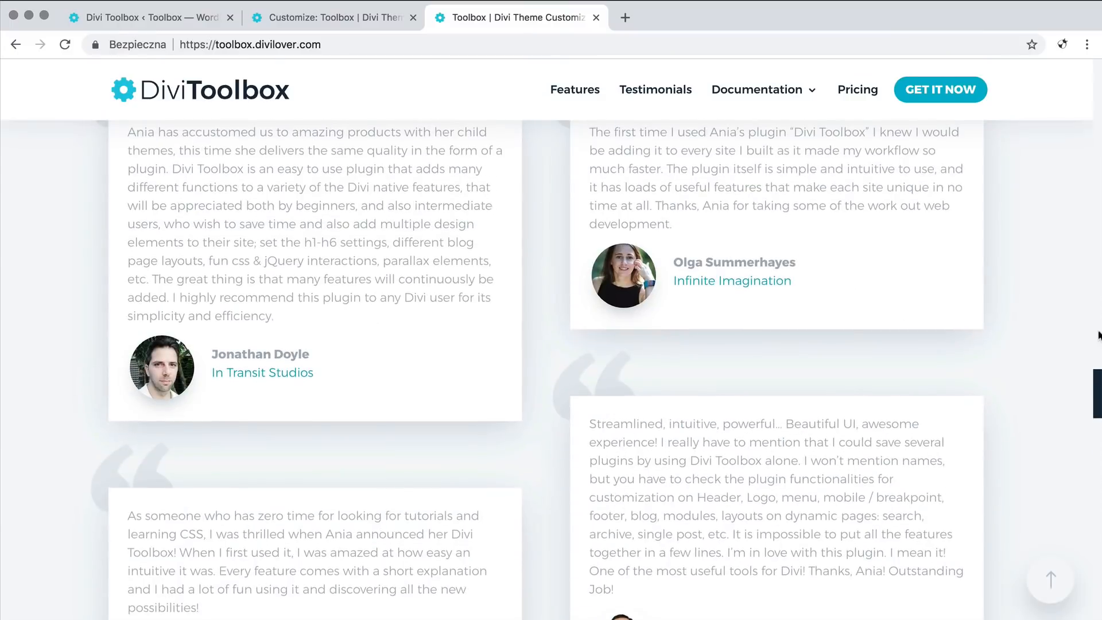
pyautogui.moveTo(1100, 313); pyautogui.dragTo(773, 303)
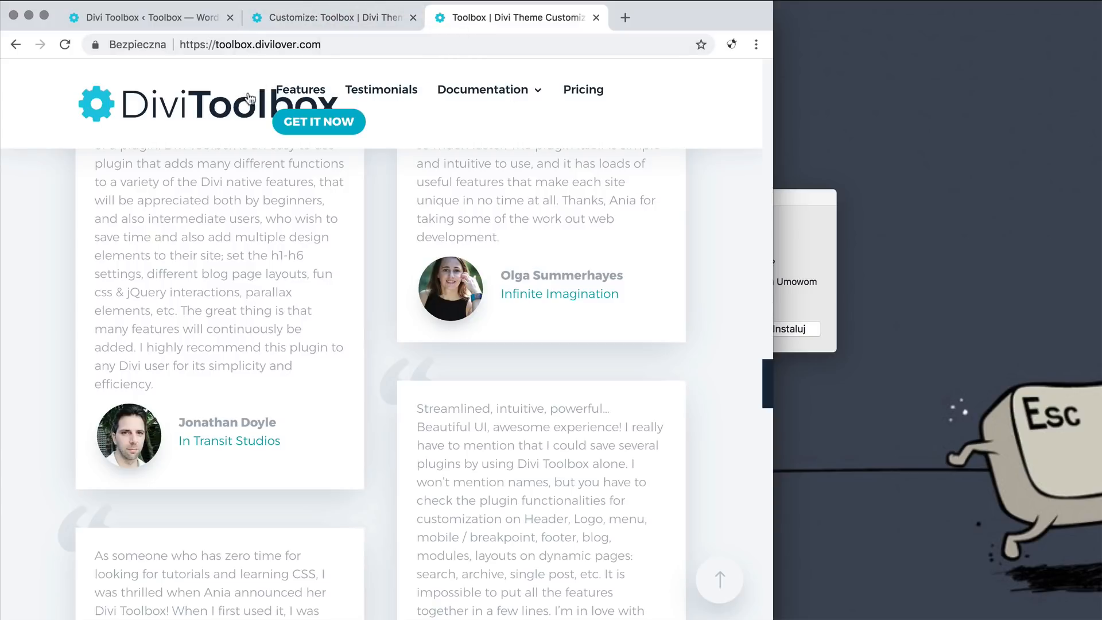
pyautogui.moveTo(772, 97); pyautogui.dragTo(1101, 100)
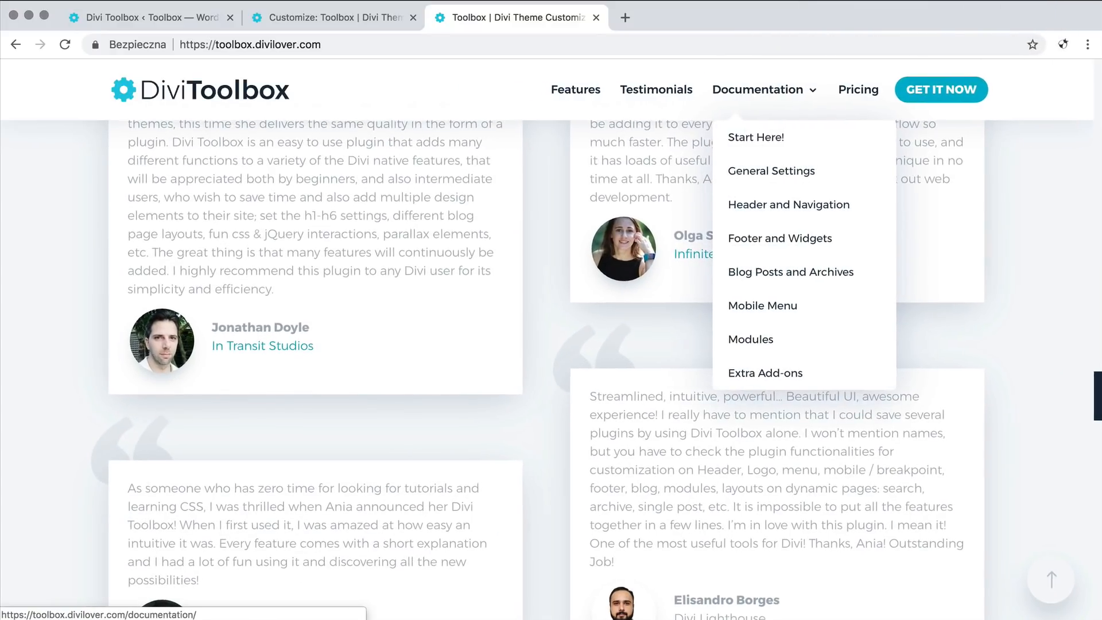
# Step: Set the Mobile Menu Breakpoint to 1055 in Divi Toolbox's Mobile settings
pyautogui.click(290, 17)
pyautogui.click(133, 16)
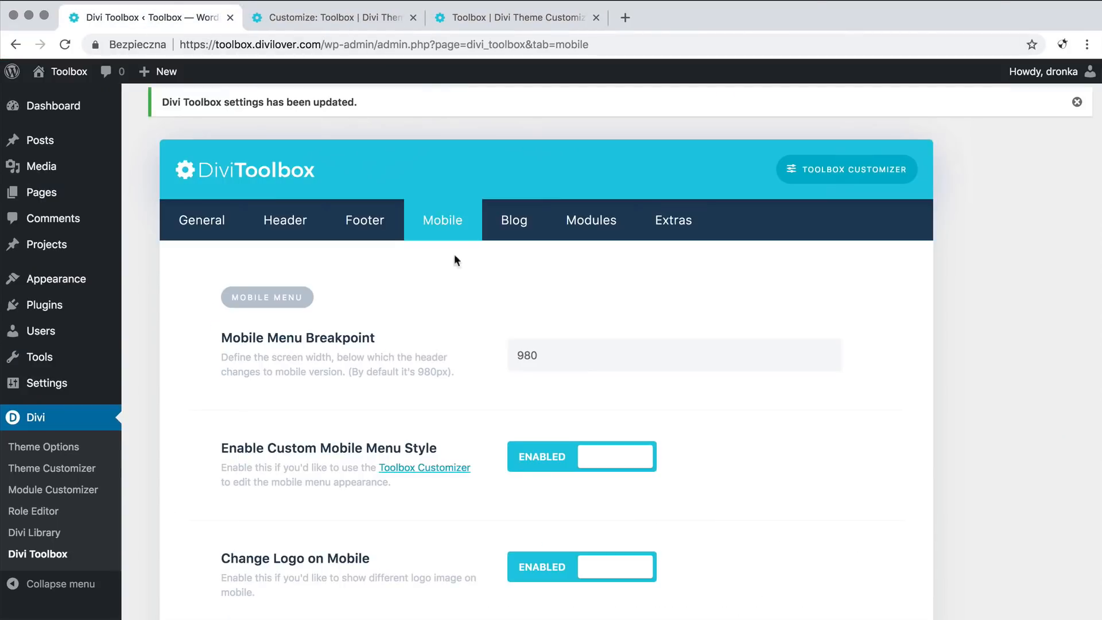
pyautogui.write('1055')
pyautogui.scroll(-5, 439, 387)
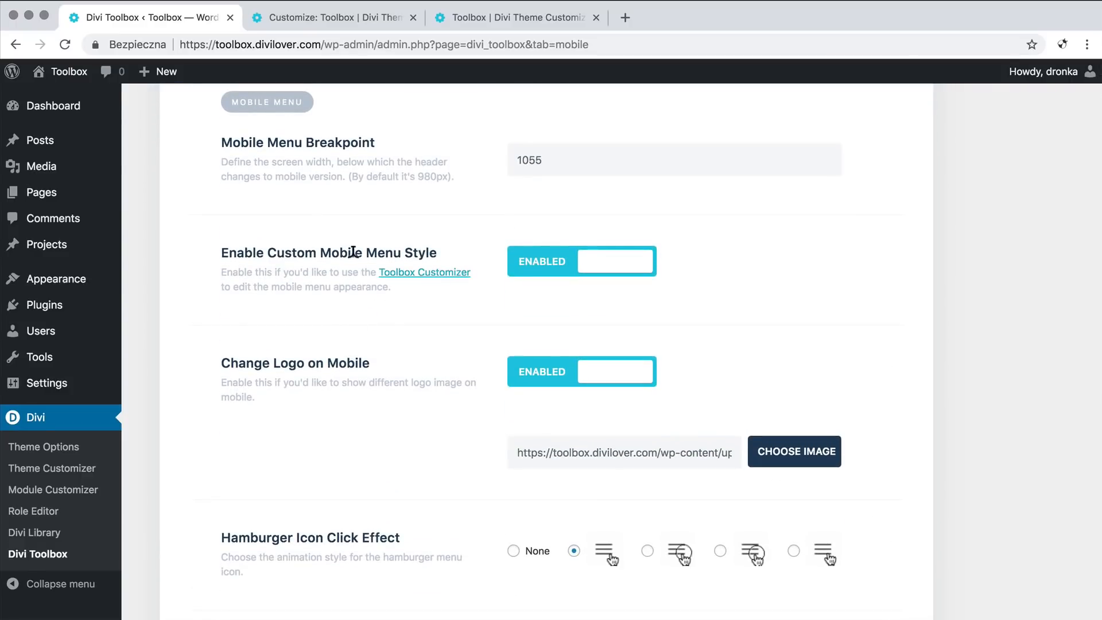
# Step: Preview the live site's mobile menu and its Documentation submenu in a phone-width window, and restore the window's full width
pyautogui.click(543, 26)
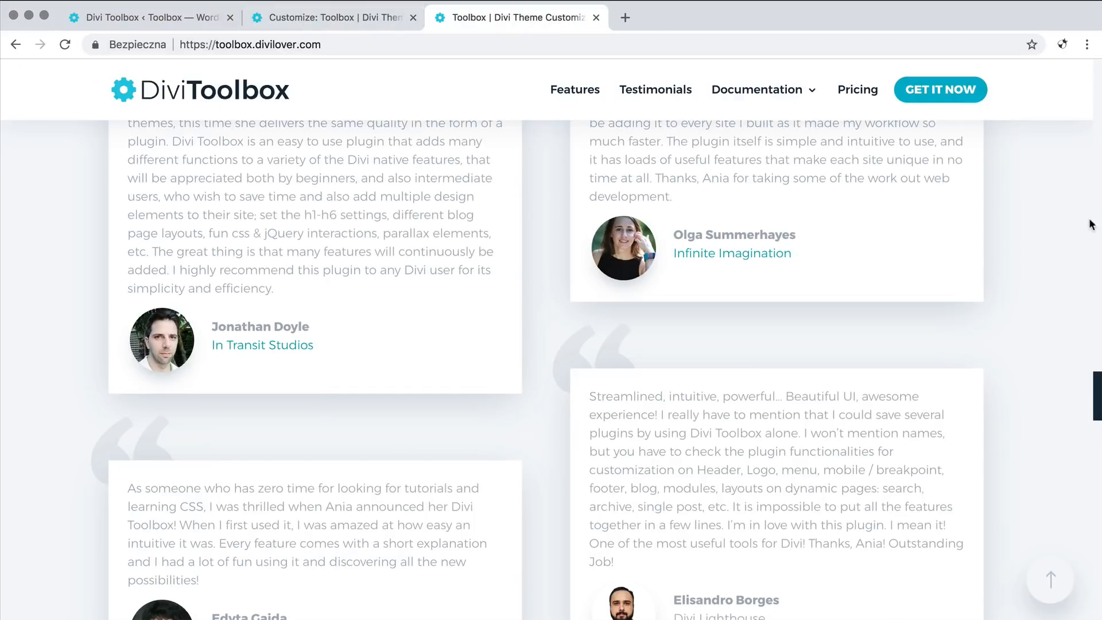
pyautogui.moveTo(1080, 223); pyautogui.dragTo(521, 212)
pyautogui.scroll(15, 452, 190)
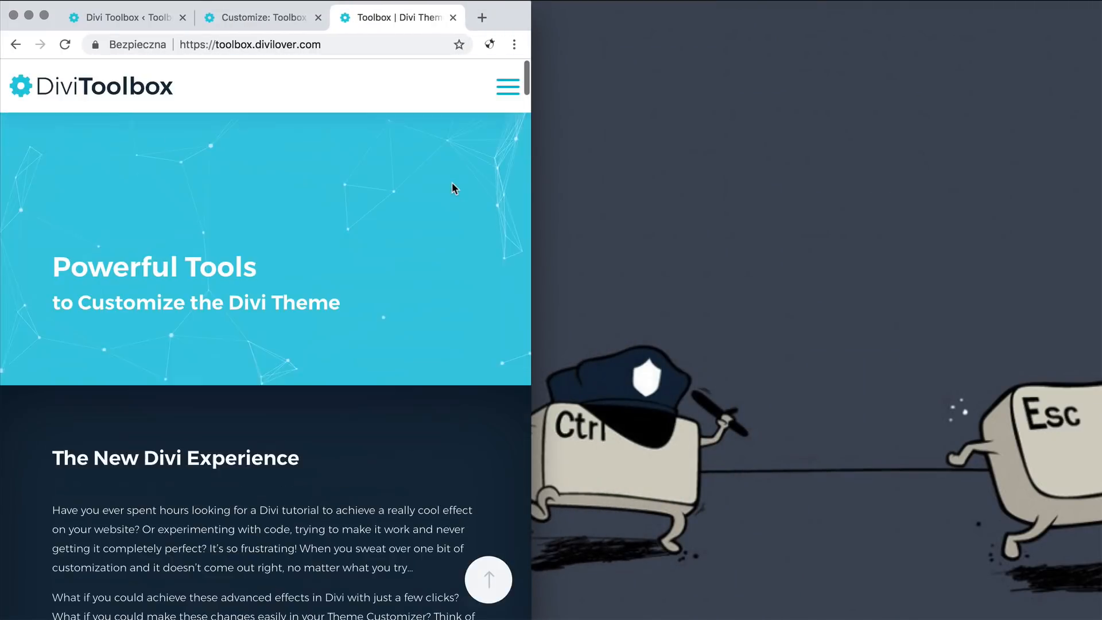
pyautogui.click(508, 87)
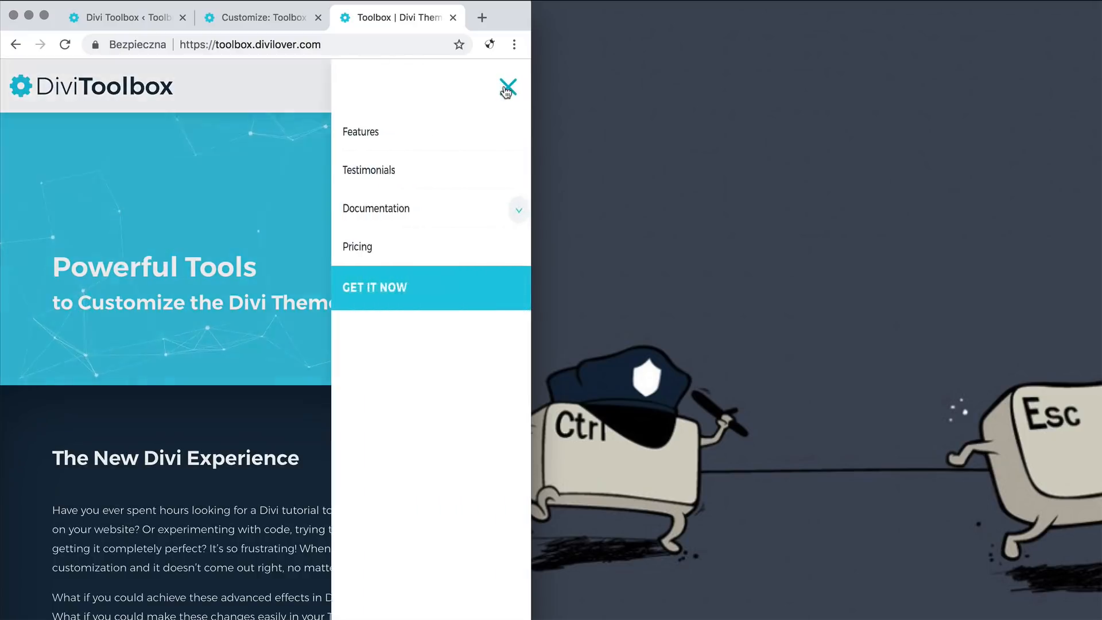
pyautogui.click(515, 211)
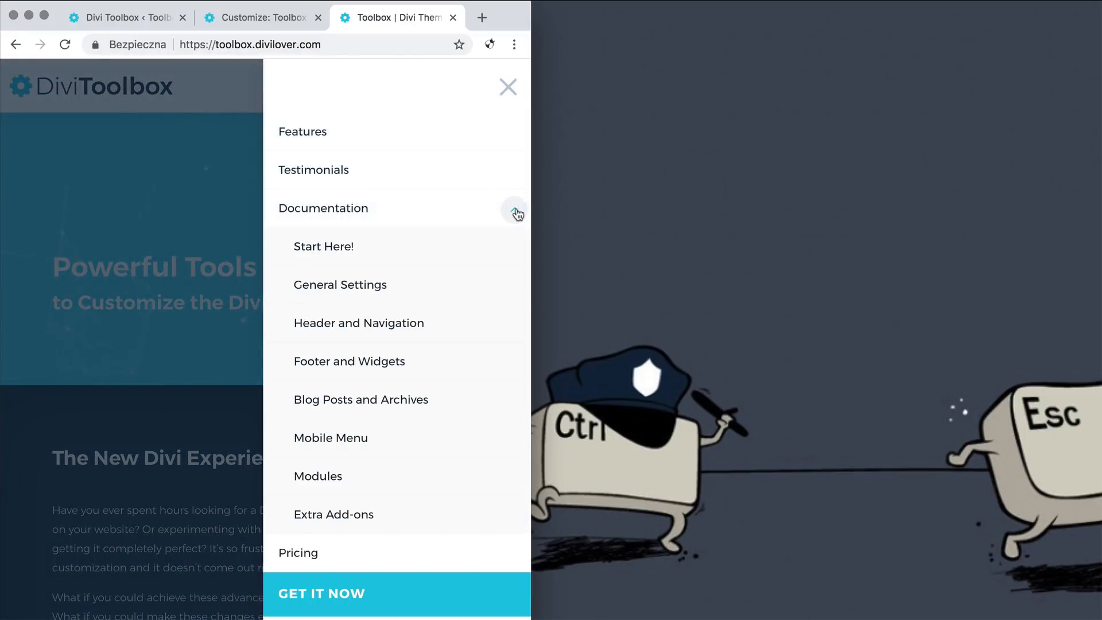
pyautogui.click(514, 212)
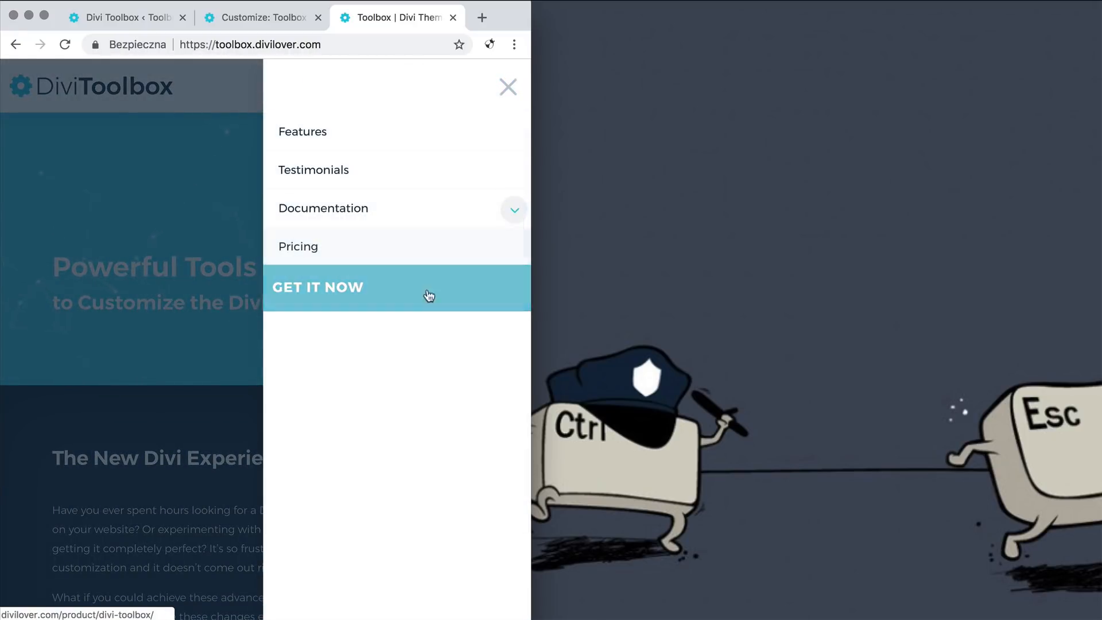
pyautogui.click(517, 93)
pyautogui.moveTo(531, 144); pyautogui.dragTo(1100, 151)
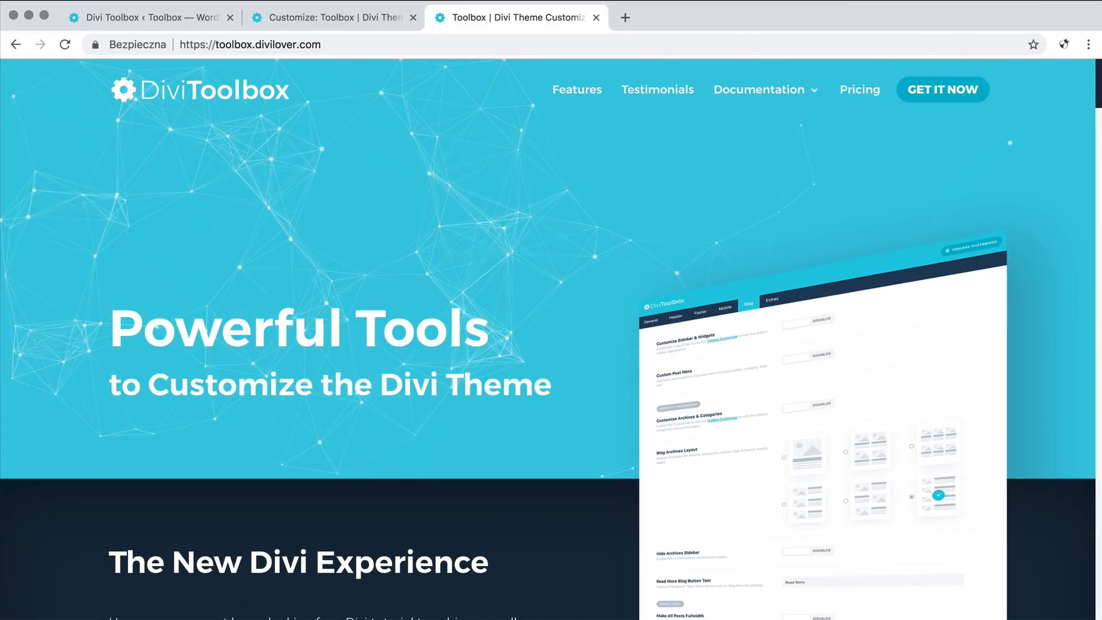
# Step: Open the Divi Toolbox customizer's Mobile section and examine the Mobile Menu Bar options
pyautogui.click(298, 18)
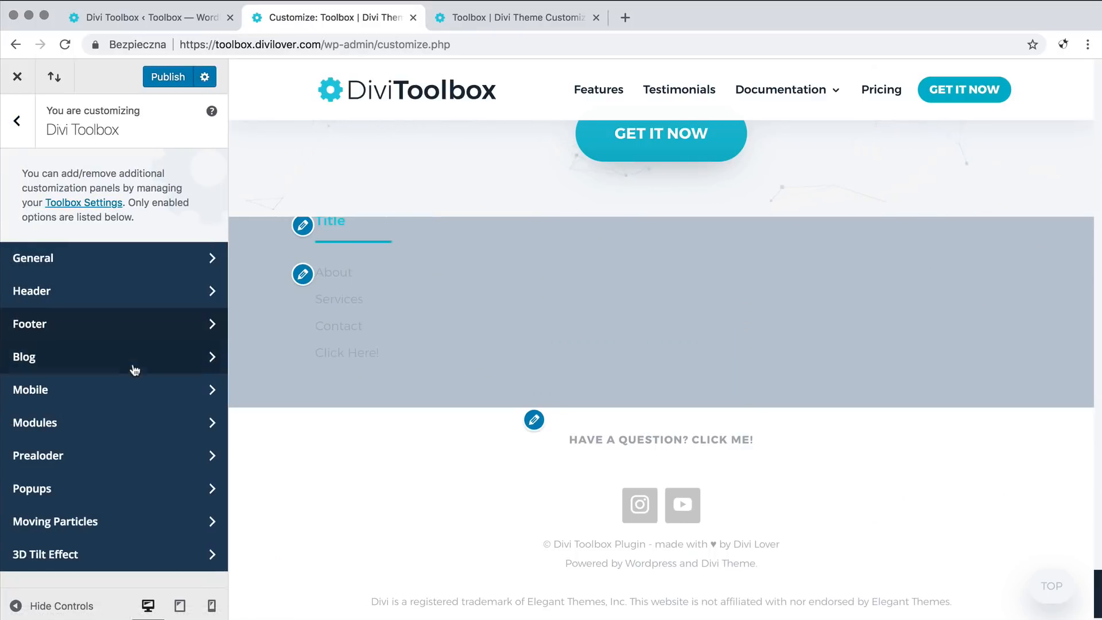
pyautogui.click(113, 393)
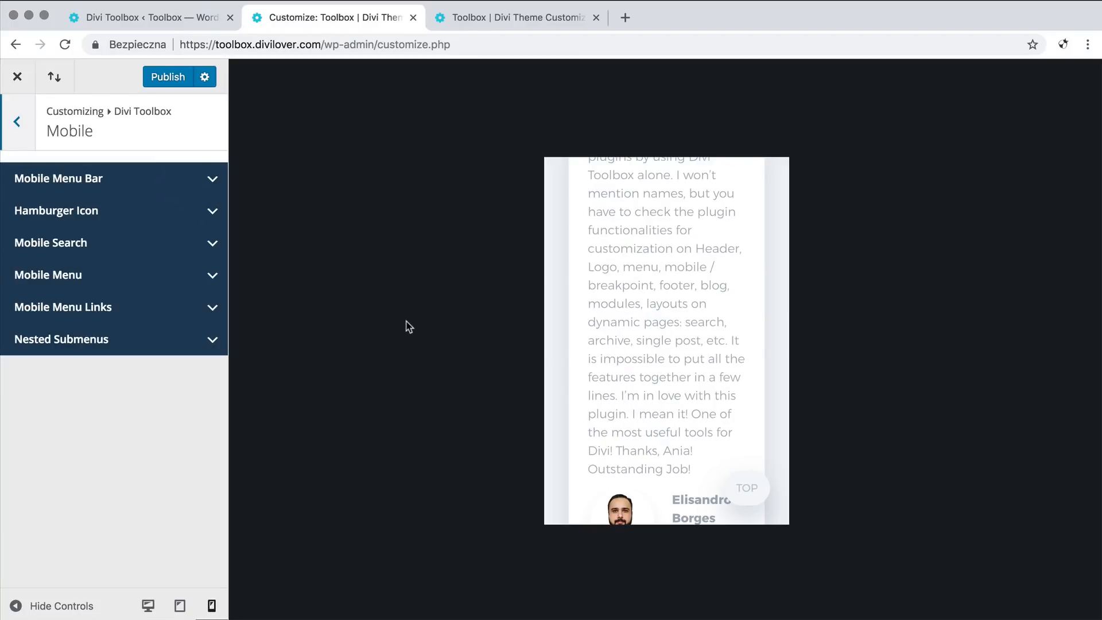
pyautogui.scroll(15, 641, 295)
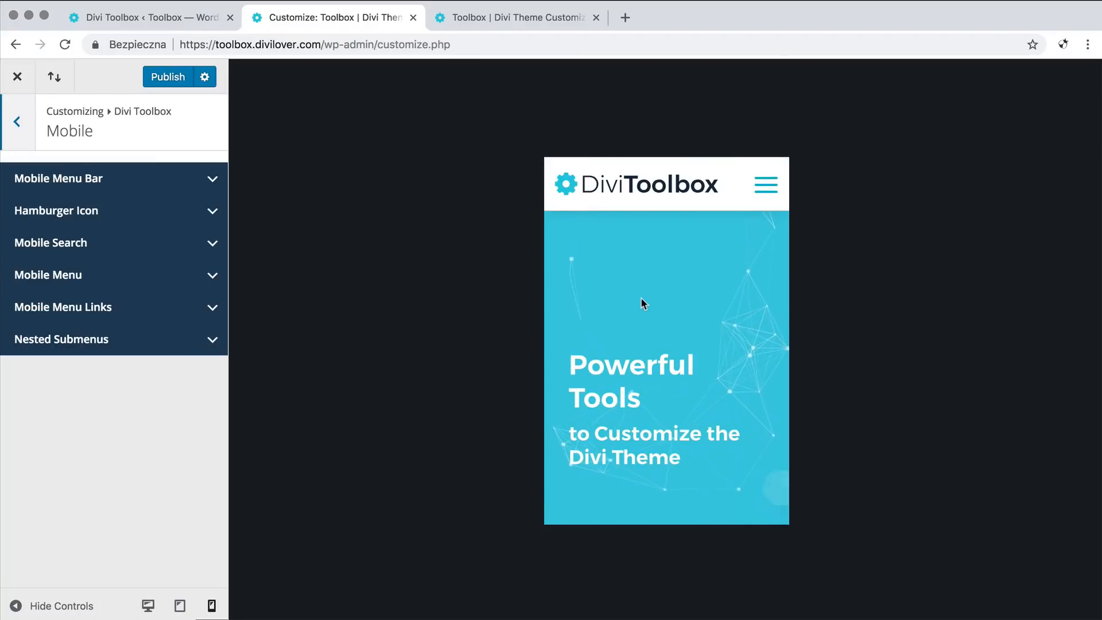
pyautogui.click(211, 182)
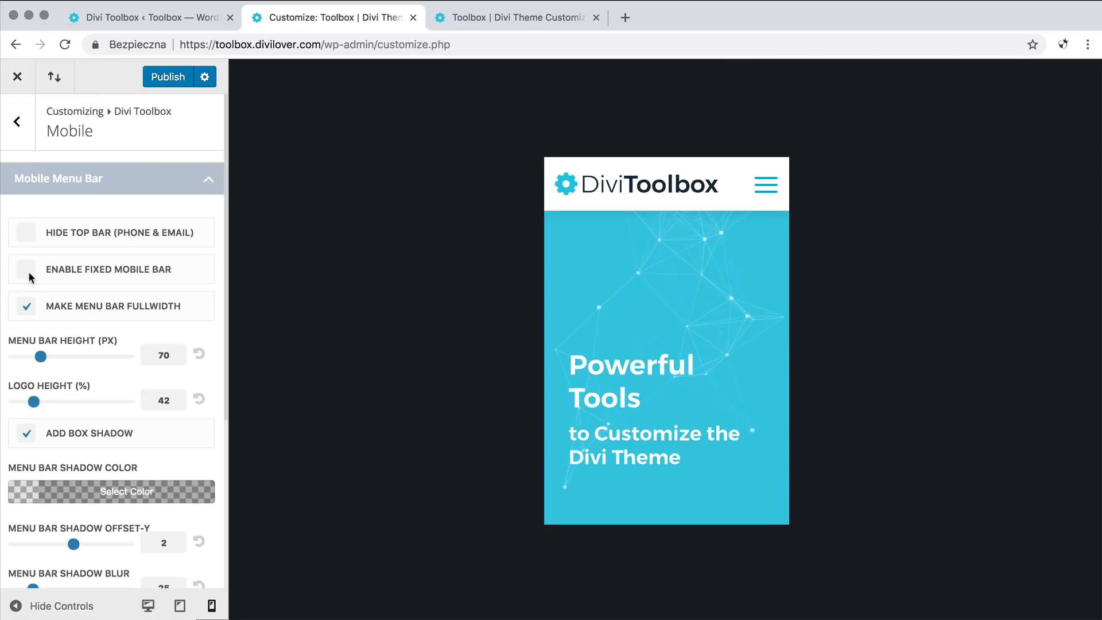
pyautogui.scroll(-5, 39, 272)
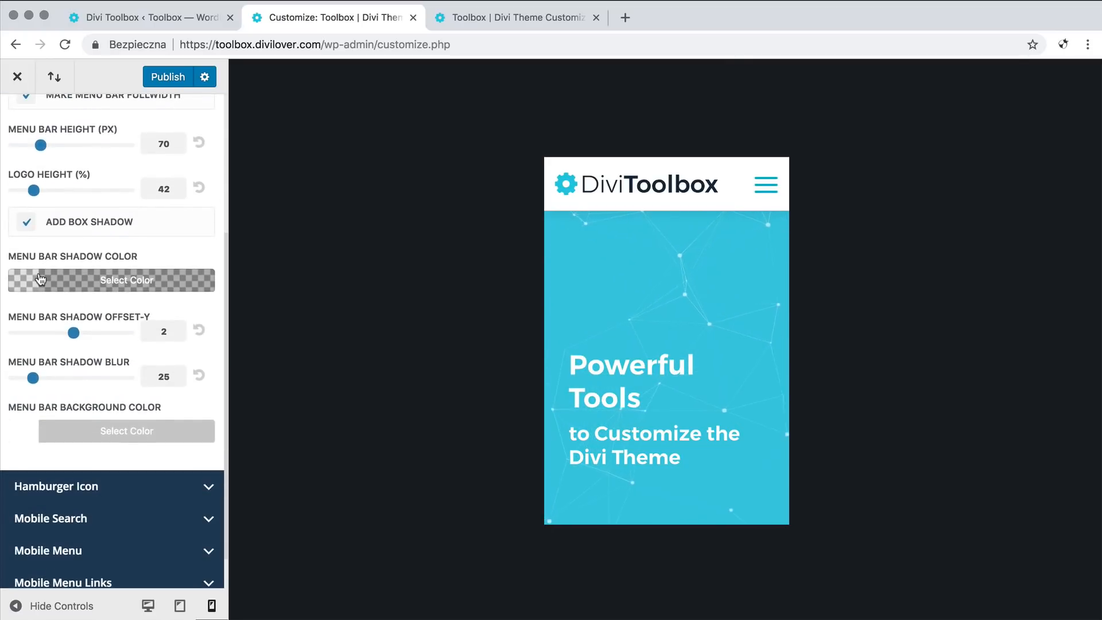
pyautogui.scroll(-1, 40, 279)
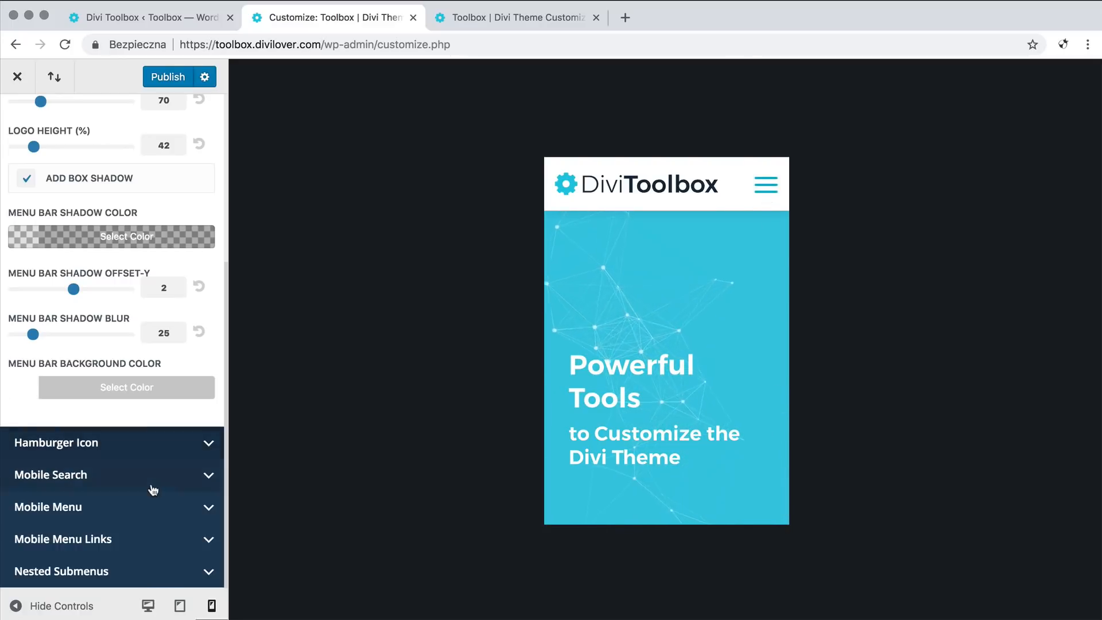
# Step: Examine the Mobile Menu animation, background and shadow options, and open the menu in the phone preview
pyautogui.click(184, 509)
pyautogui.scroll(-5, 152, 459)
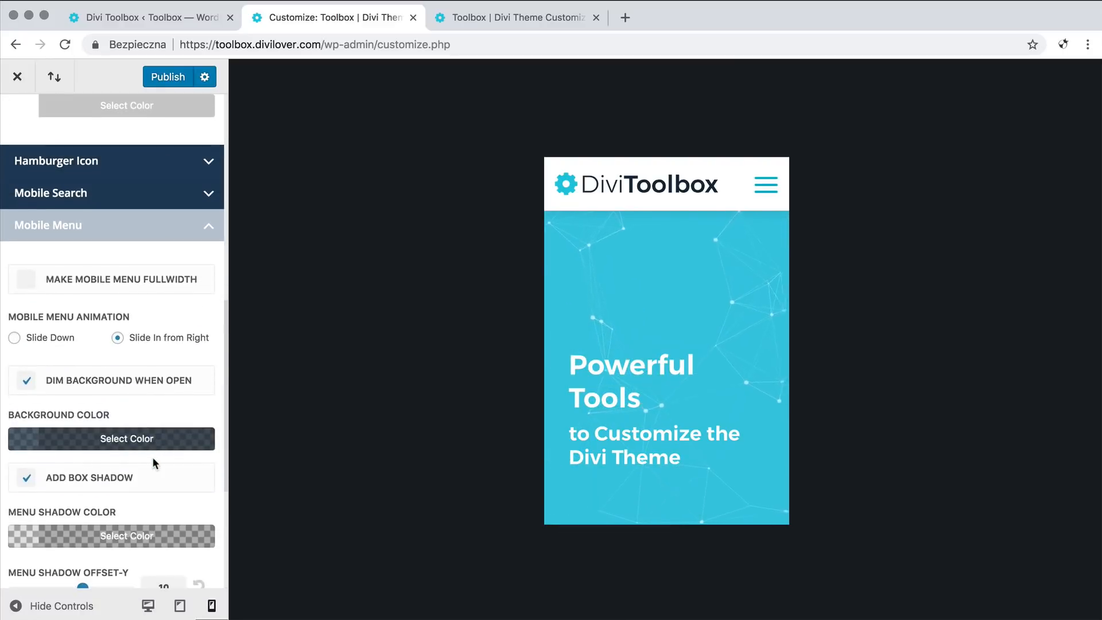
pyautogui.scroll(3, 155, 462)
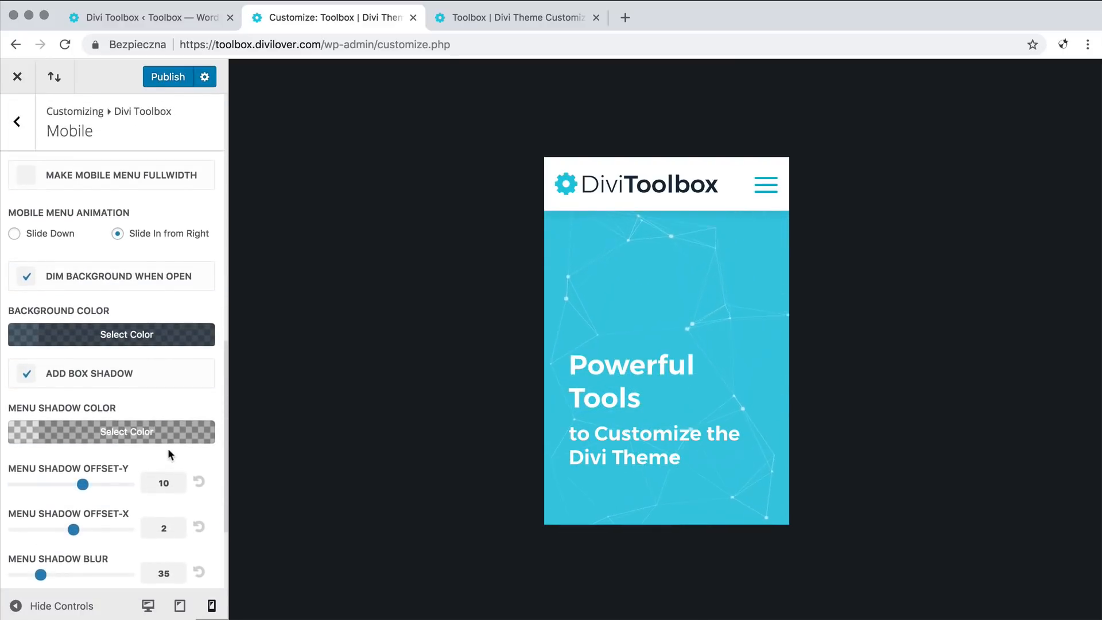
pyautogui.click(768, 188)
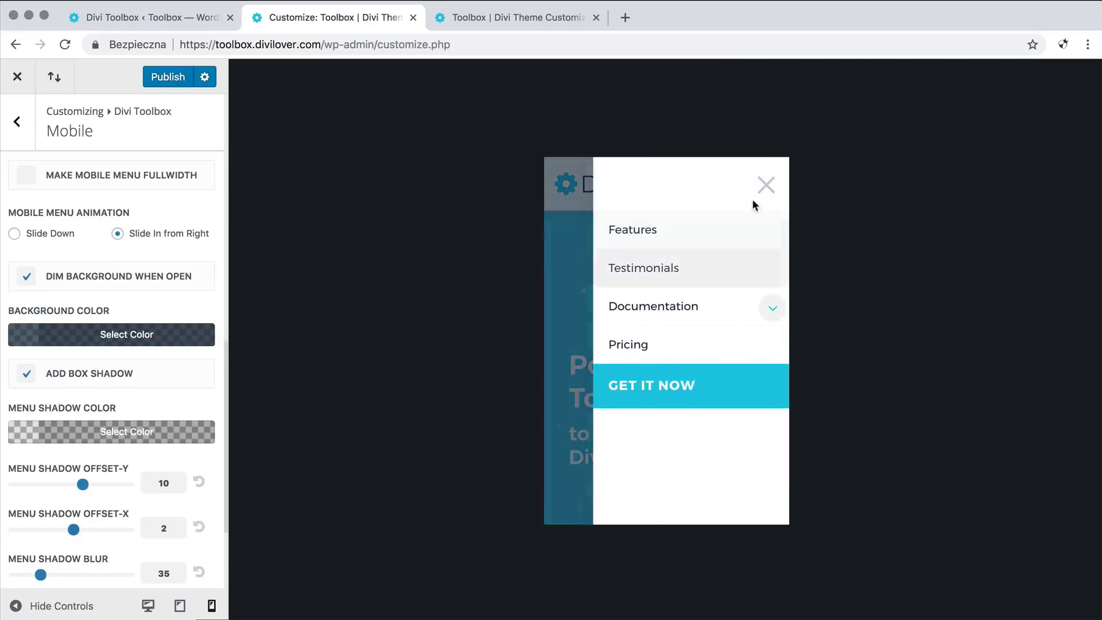
# Step: Set the mobile menu animation to Slide Down, make the menu fullwidth, and test opening and closing it in the preview
pyautogui.click(772, 194)
pyautogui.click(14, 233)
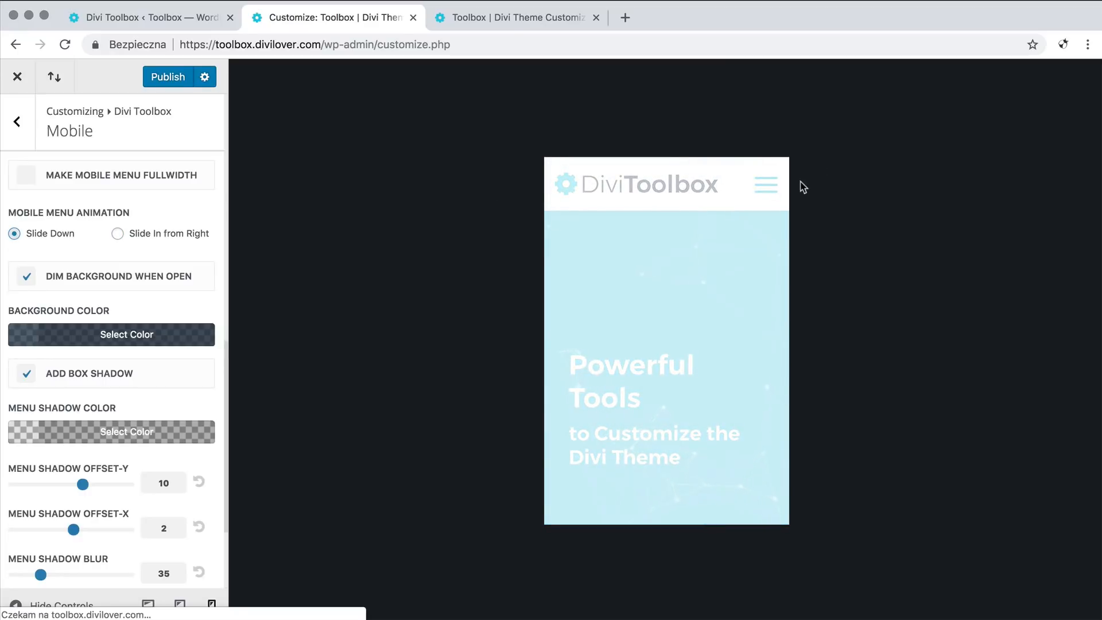
pyautogui.click(765, 188)
pyautogui.click(767, 190)
pyautogui.click(767, 189)
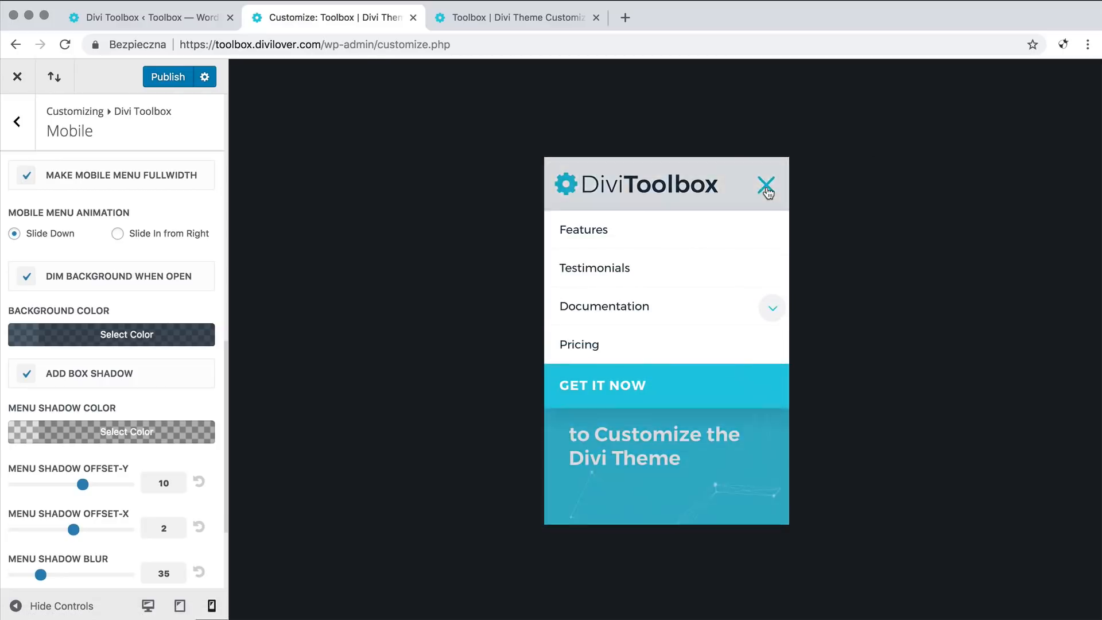
pyautogui.click(767, 187)
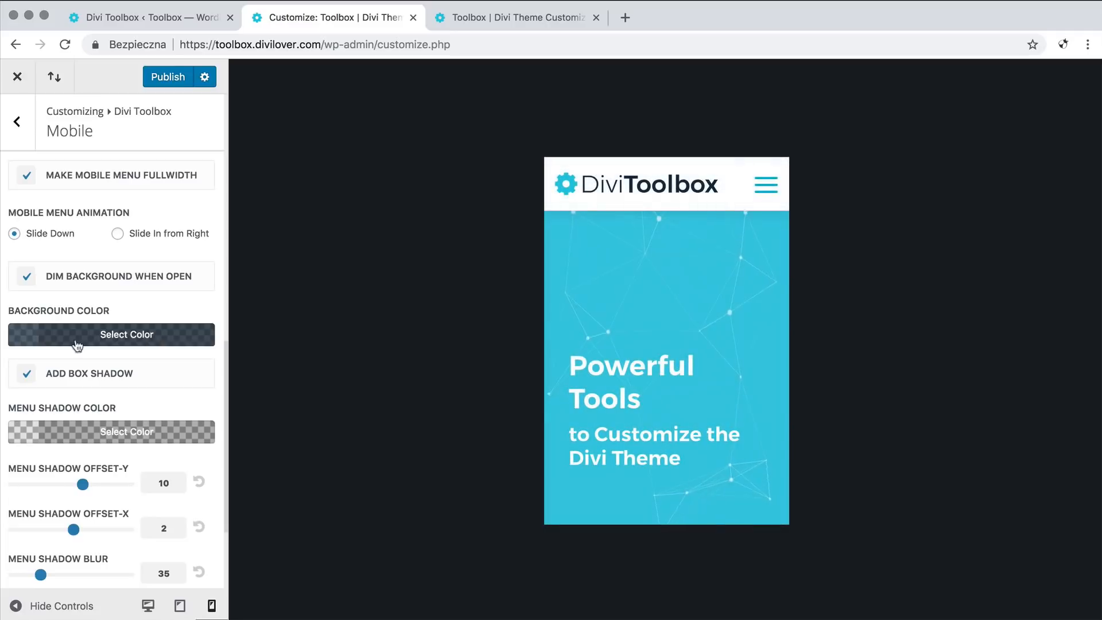
# Step: Turn off background dimming for the open mobile menu and test the menu in the preview
pyautogui.click(27, 280)
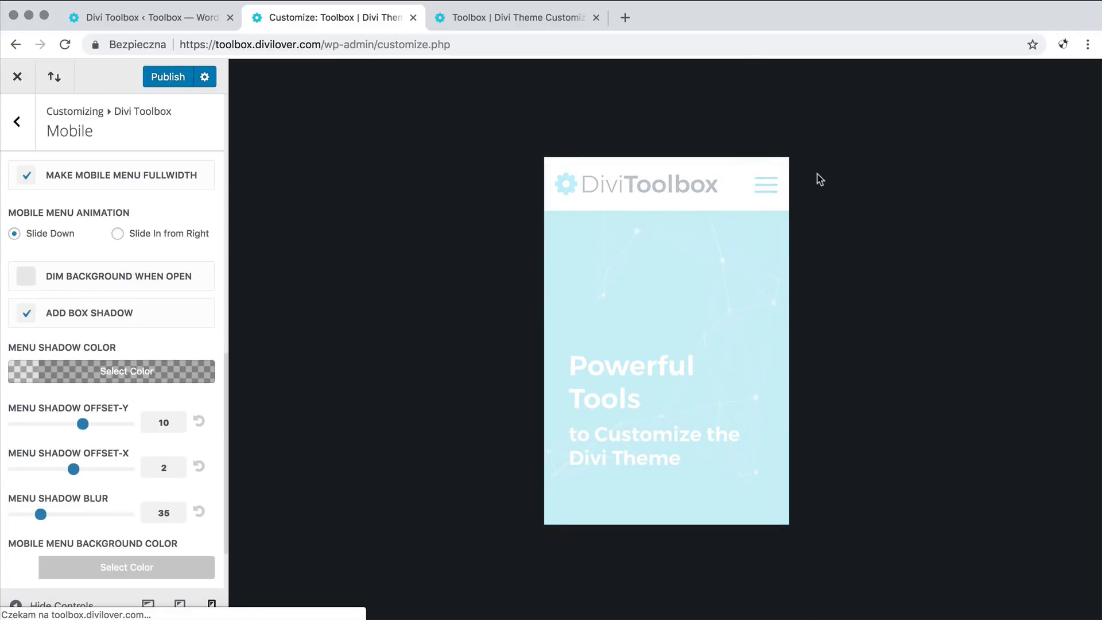
pyautogui.click(766, 188)
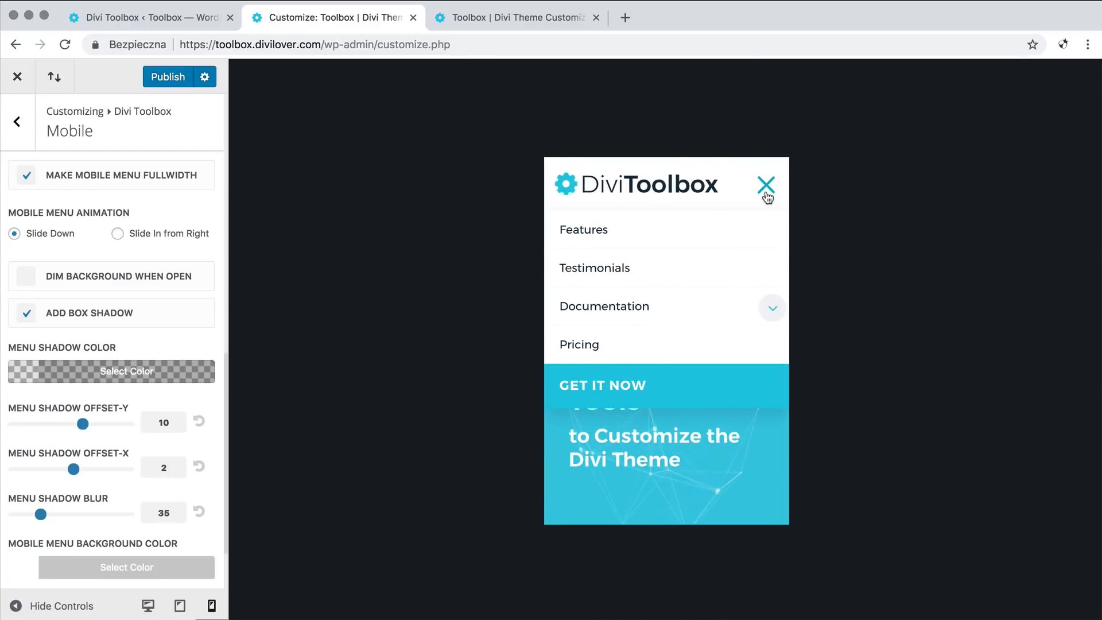
pyautogui.click(766, 194)
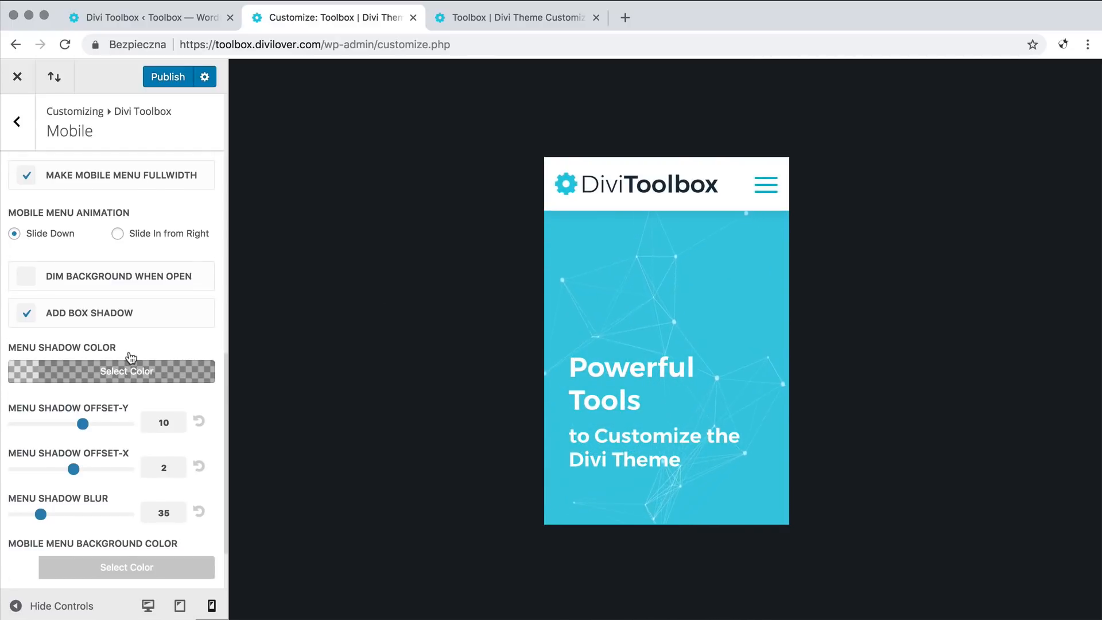
# Step: Close the Mobile Menu options and look through the Mobile Menu Links options down to the CTA menu item's colors
pyautogui.scroll(-3, 130, 357)
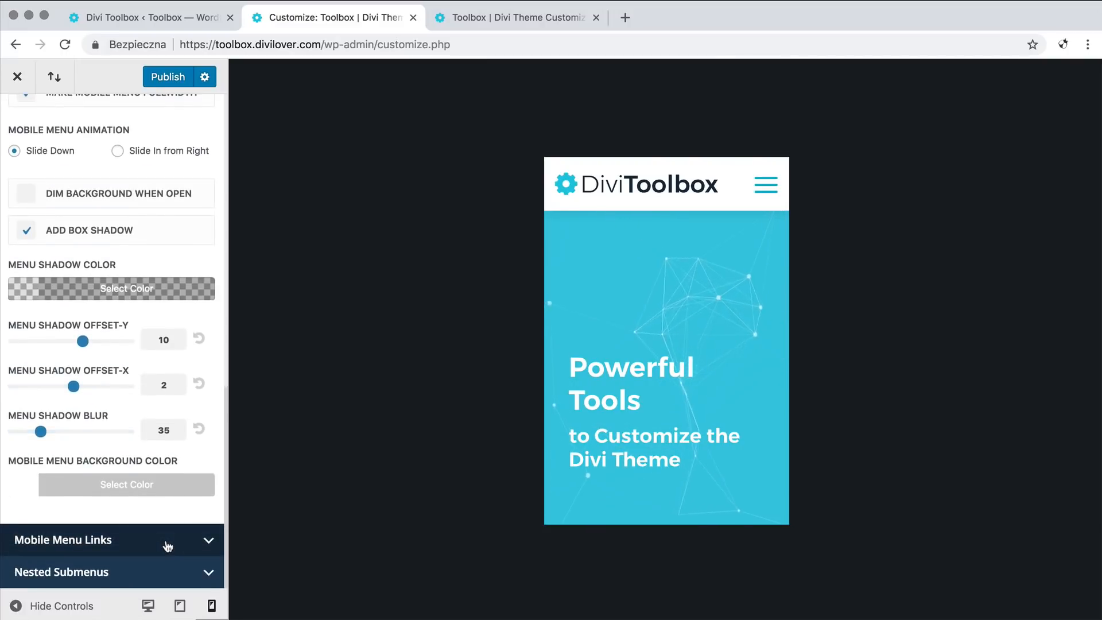
pyautogui.scroll(5, 167, 546)
pyautogui.click(207, 236)
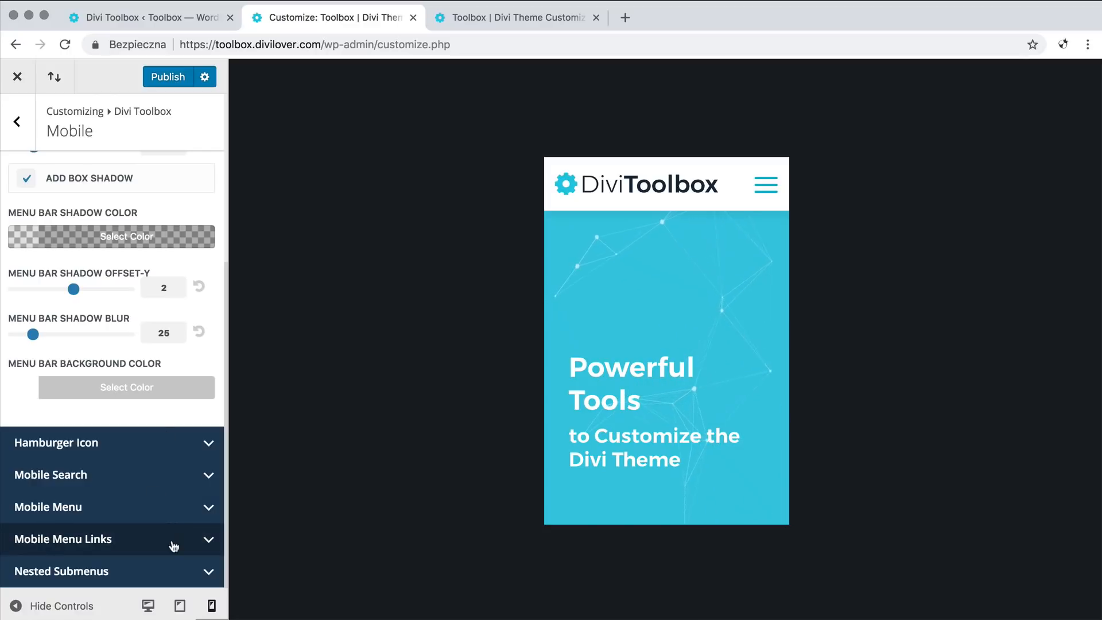
pyautogui.click(159, 534)
pyautogui.scroll(-10, 159, 507)
pyautogui.scroll(4, 159, 506)
pyautogui.scroll(-2, 159, 506)
pyautogui.scroll(-6, 159, 505)
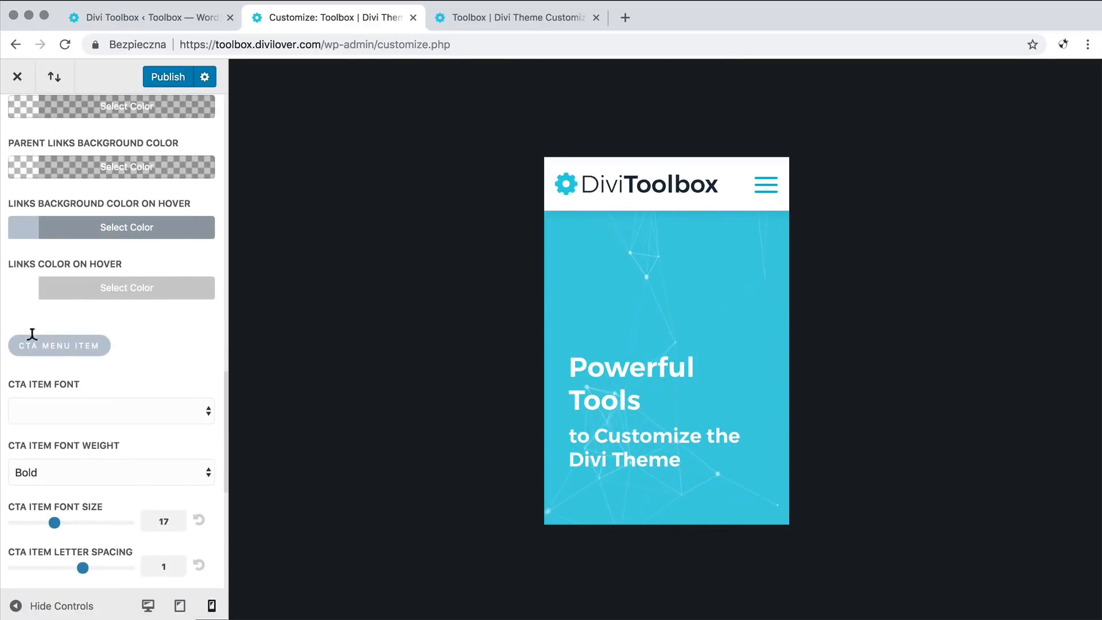
pyautogui.scroll(-3, 114, 425)
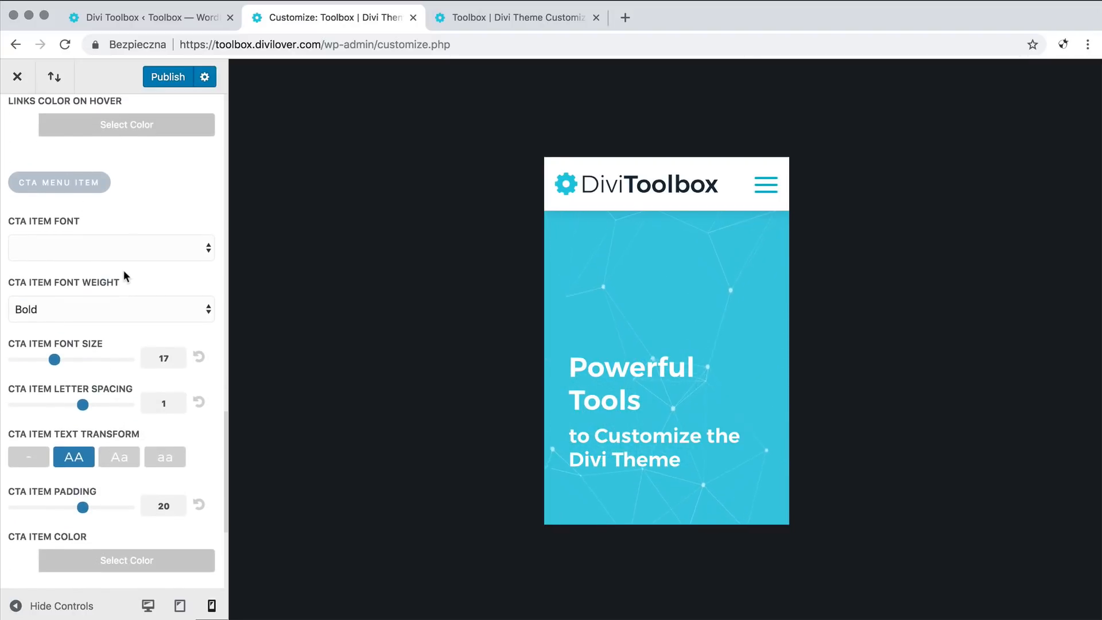
pyautogui.scroll(-4, 124, 274)
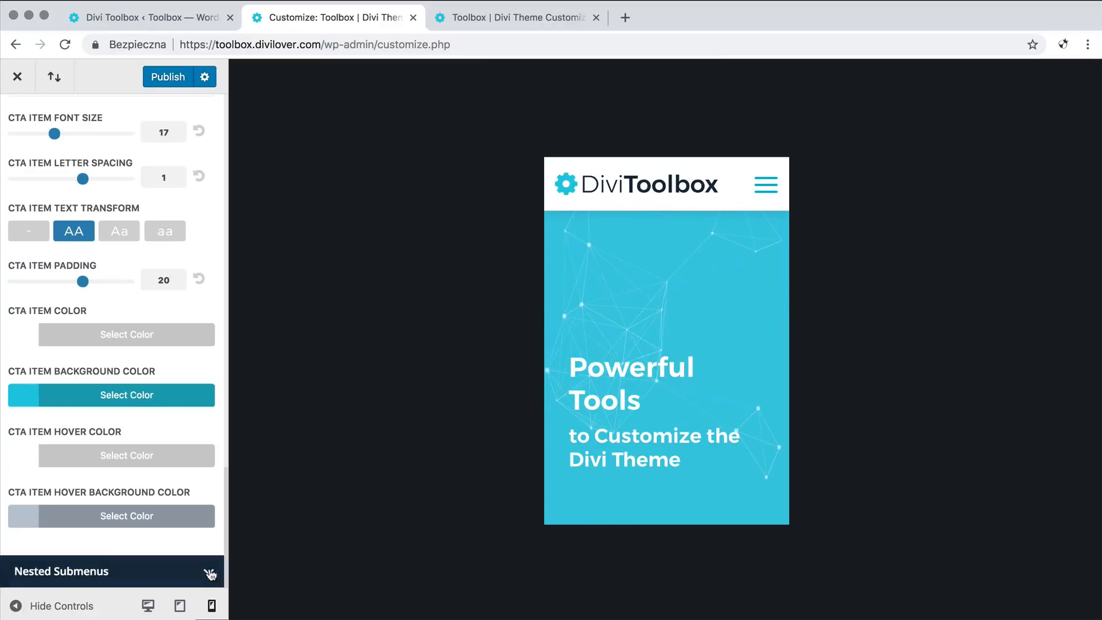
# Step: Switch to the Divi Toolbox plugin settings and examine the Hamburger Icon Click Effect and Collapse Nested Sub Menu options
pyautogui.click(138, 19)
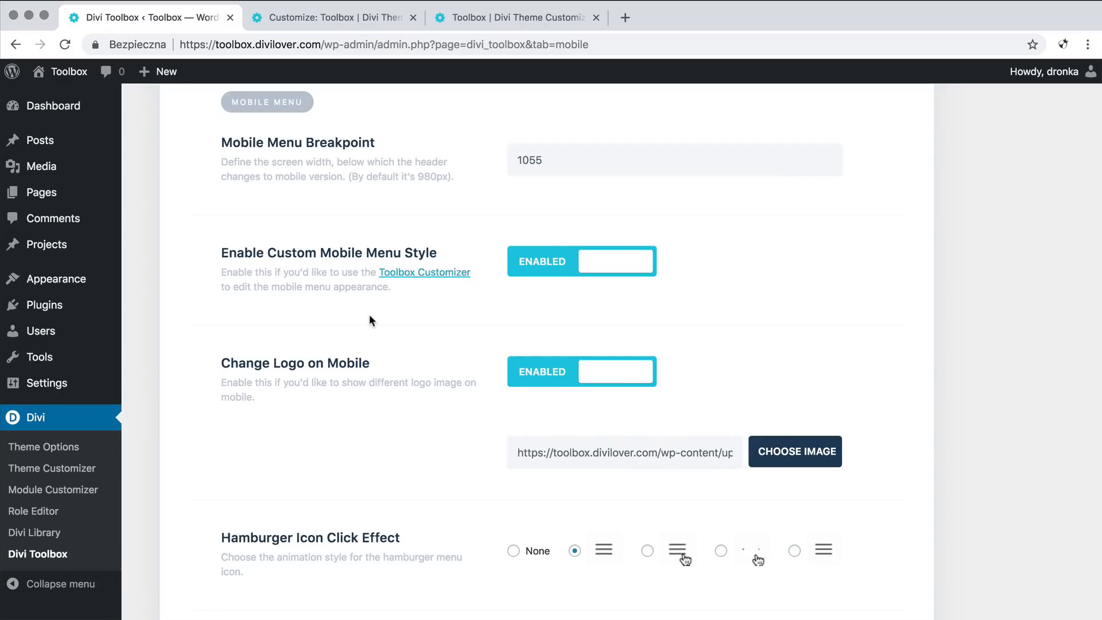
pyautogui.scroll(-2, 371, 320)
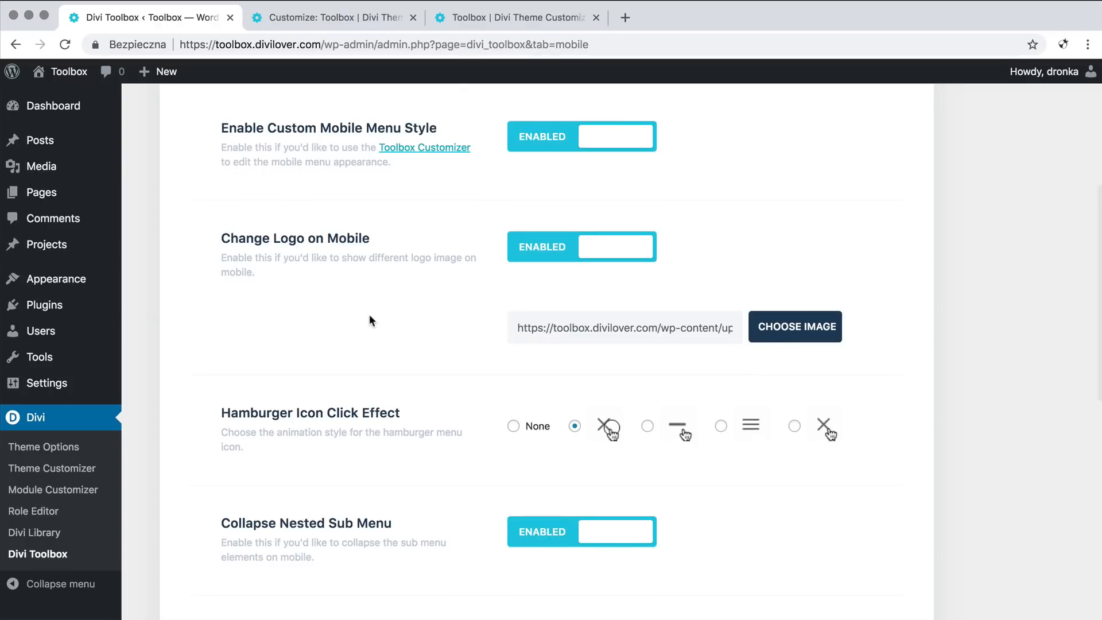
pyautogui.scroll(1, 369, 320)
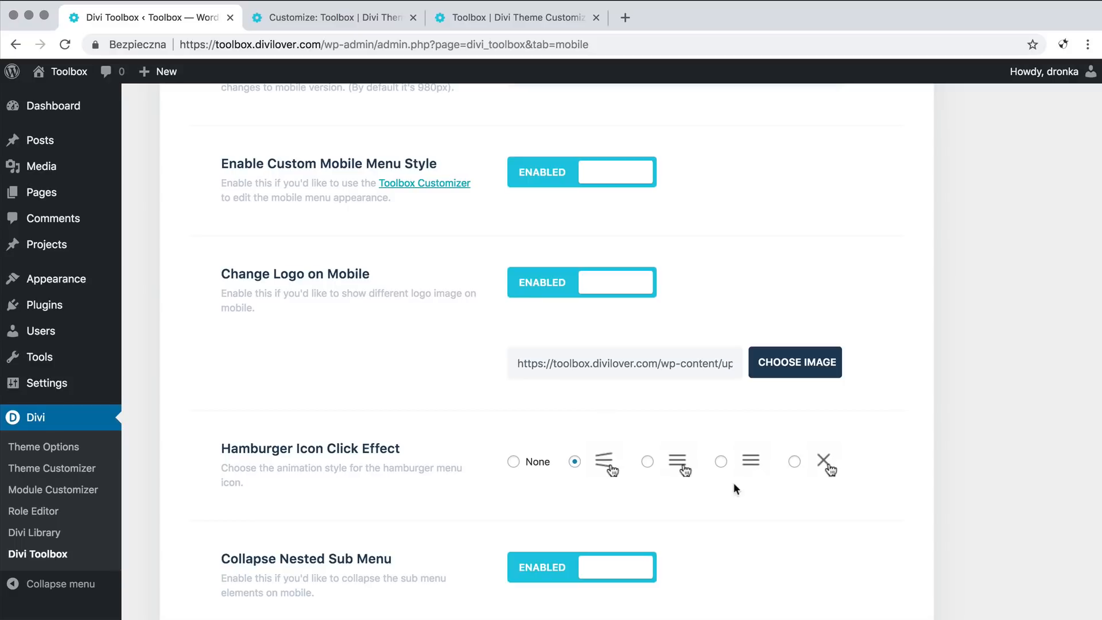
pyautogui.scroll(-3, 434, 513)
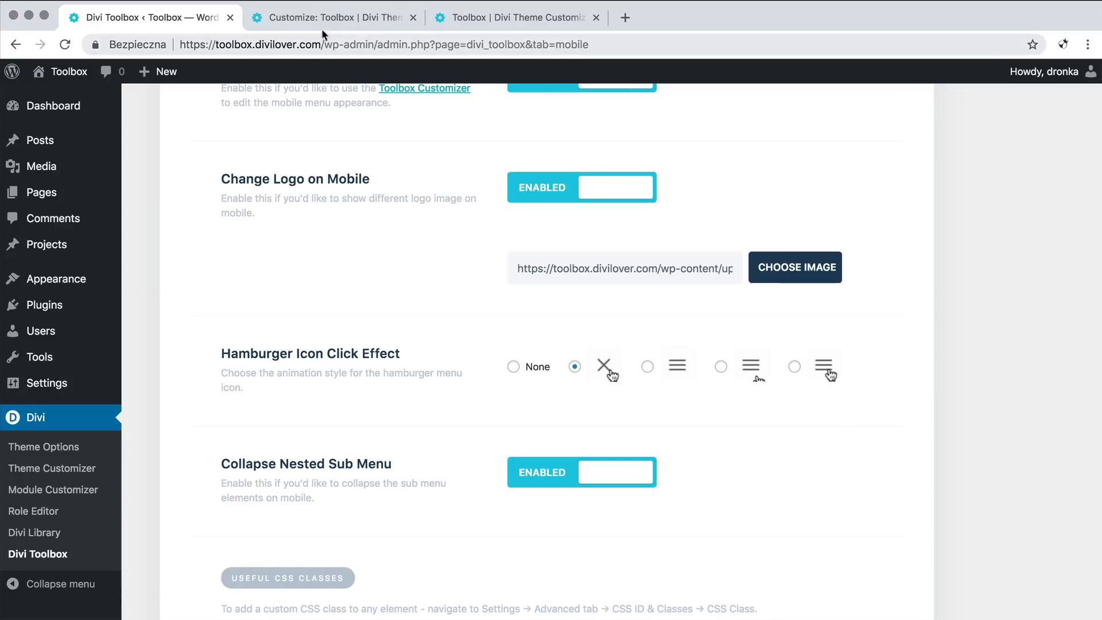
# Step: Back in the Theme Customizer, test collapsing and expanding the Documentation submenu in the mobile preview and view the Nested Submenus options
pyautogui.click(332, 16)
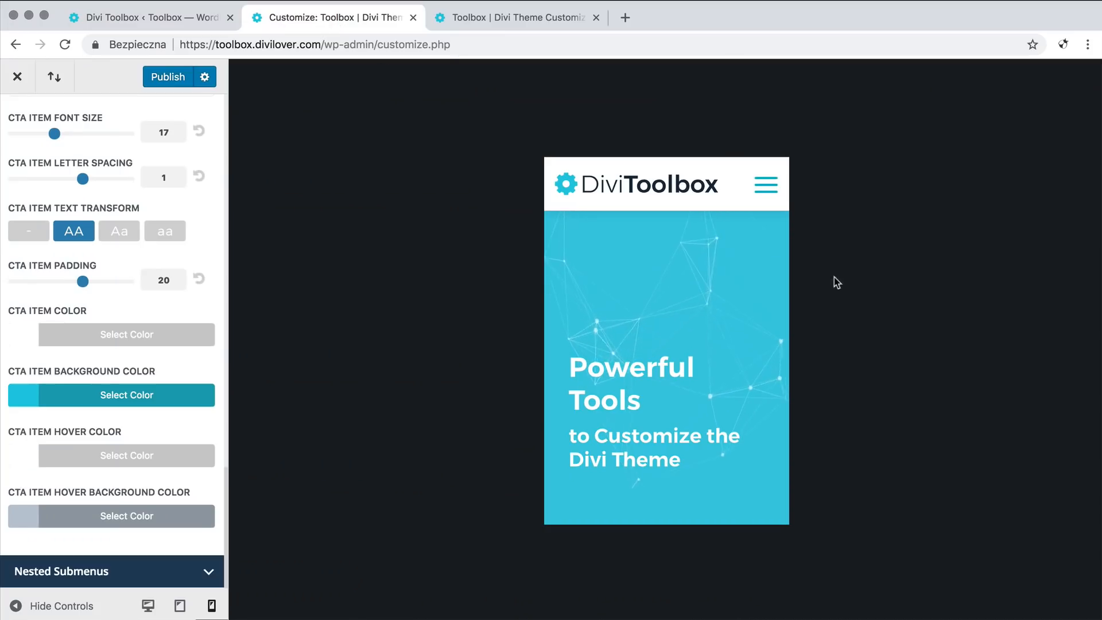
pyautogui.click(767, 185)
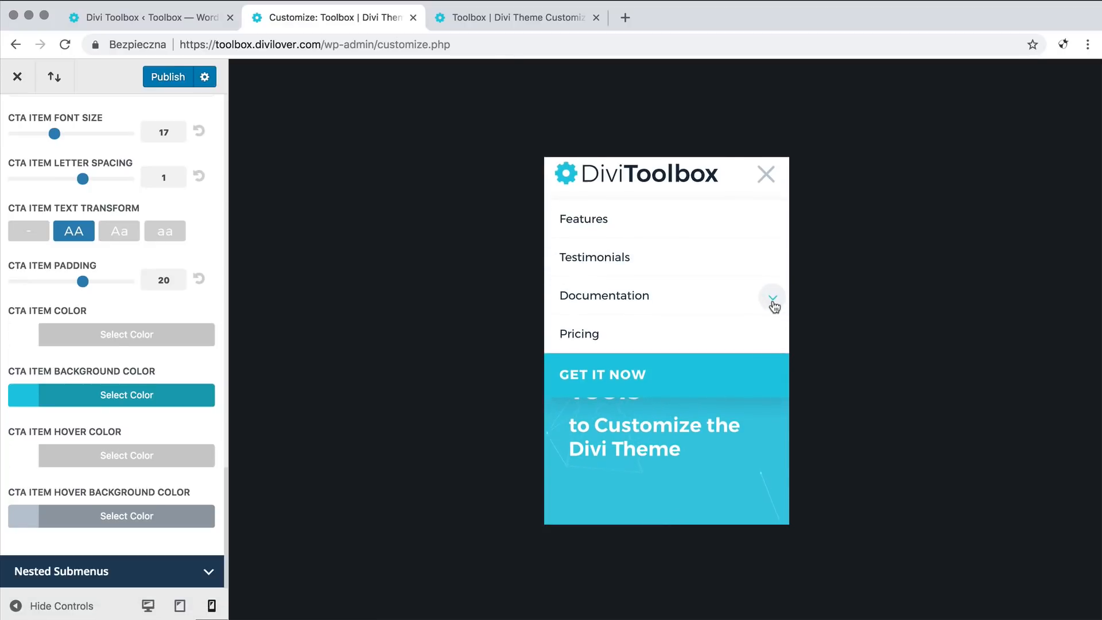
pyautogui.click(773, 311)
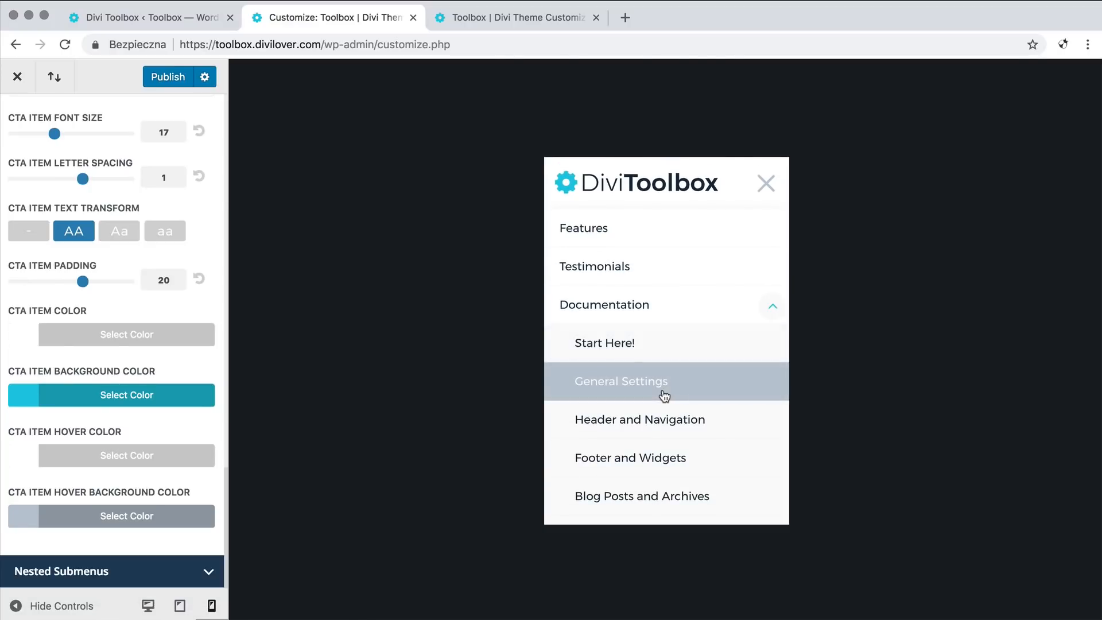
pyautogui.scroll(-5, 661, 394)
pyautogui.scroll(5, 664, 394)
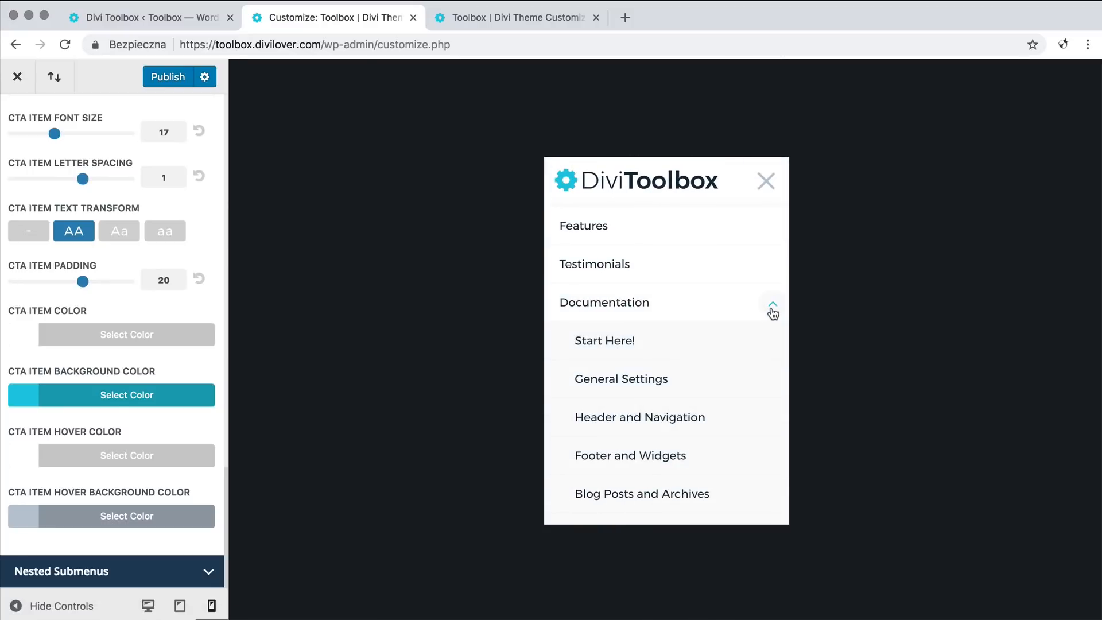
pyautogui.click(772, 309)
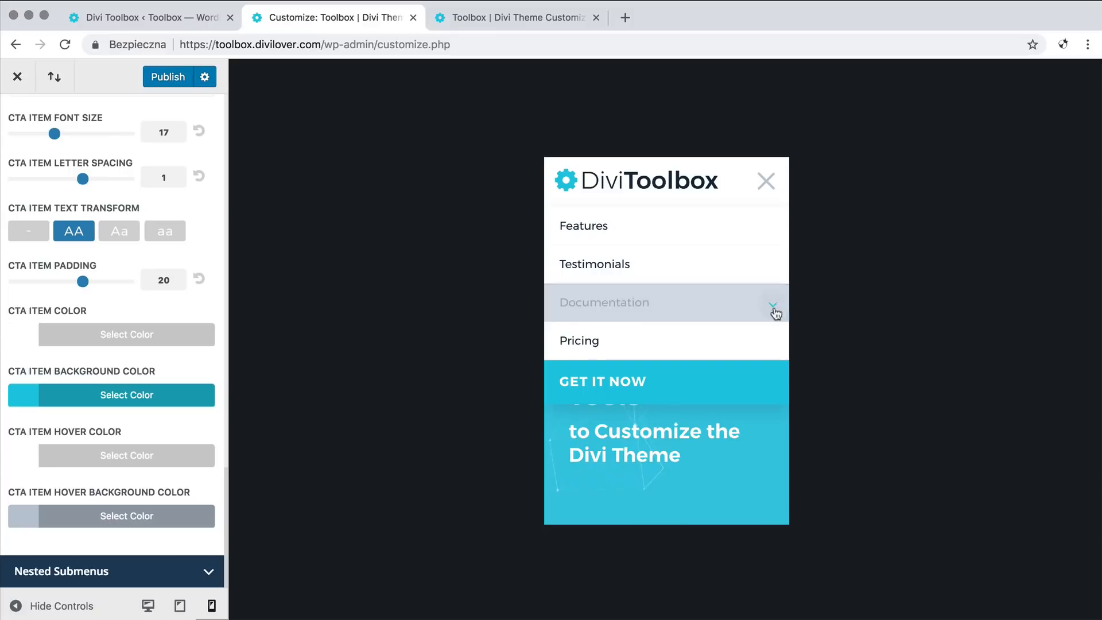
pyautogui.click(773, 311)
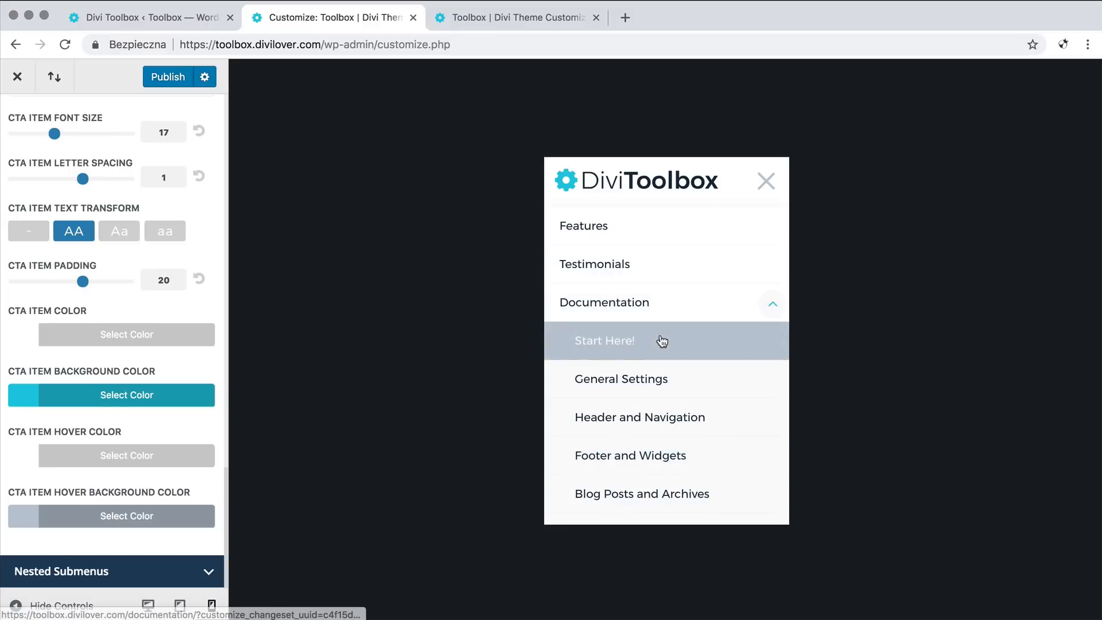
pyautogui.click(171, 570)
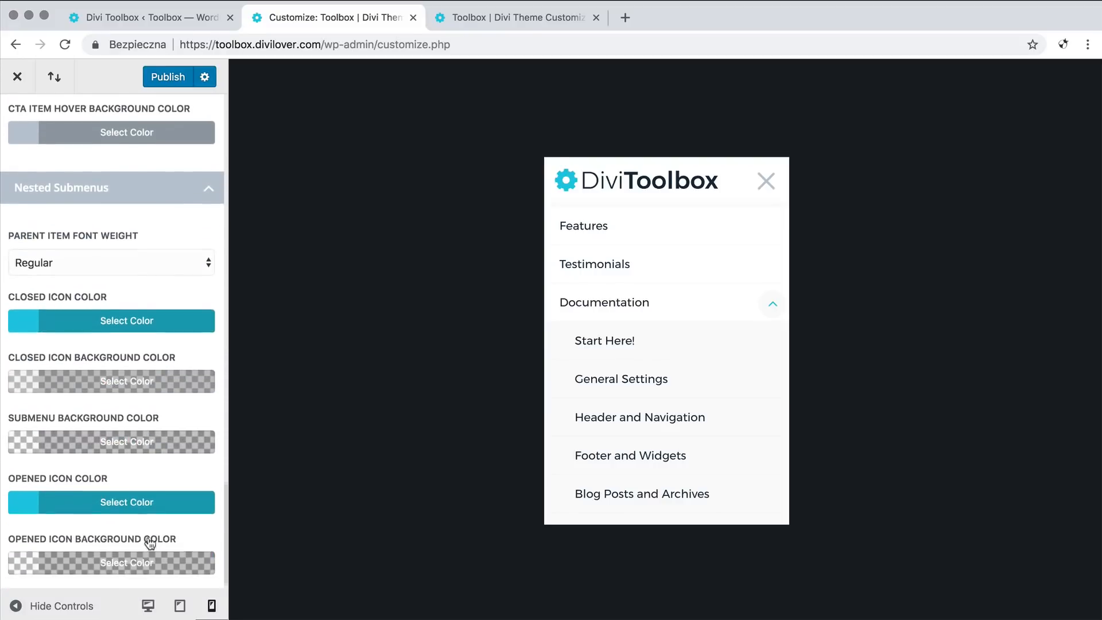
pyautogui.scroll(-1, 101, 386)
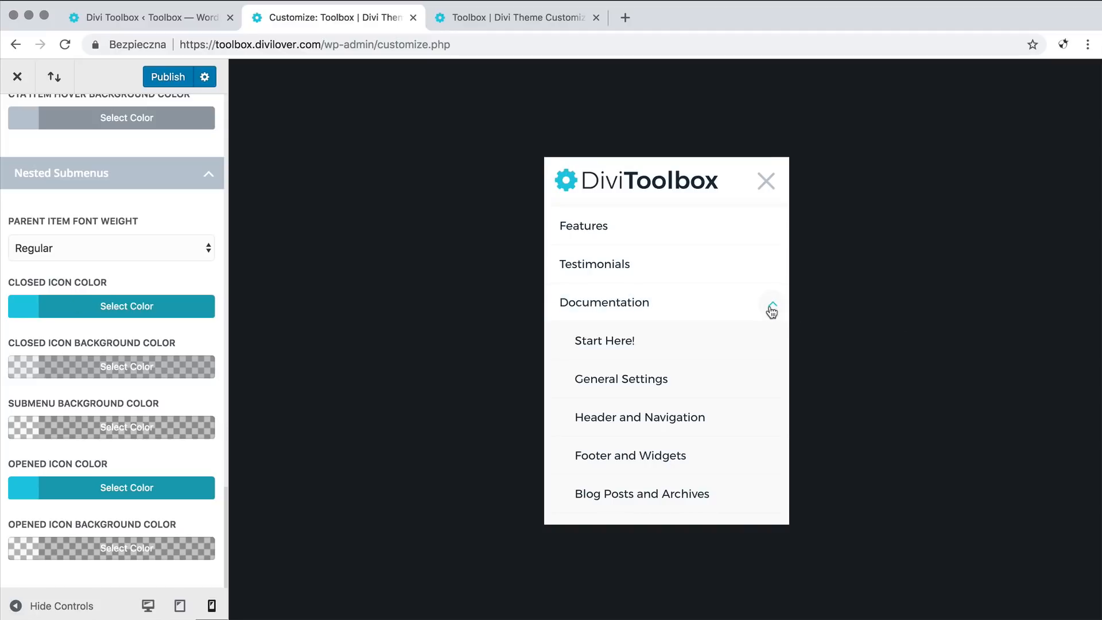
# Step: Return to the Divi Toolbox plugin's Mobile settings and examine the useful CSS classes
pyautogui.click(161, 20)
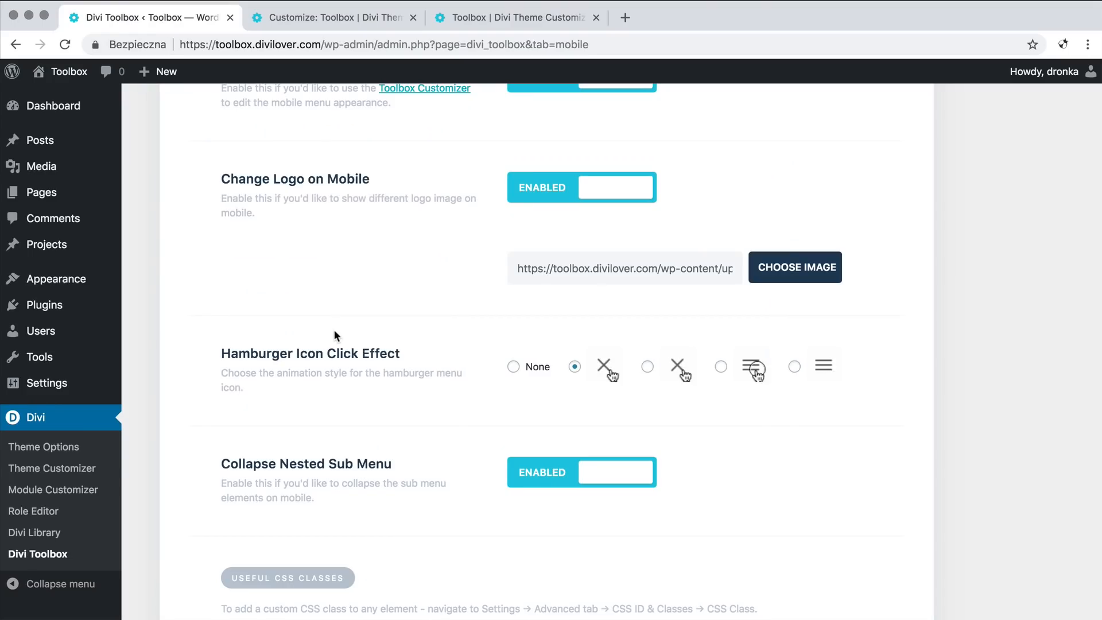
pyautogui.scroll(-10, 336, 333)
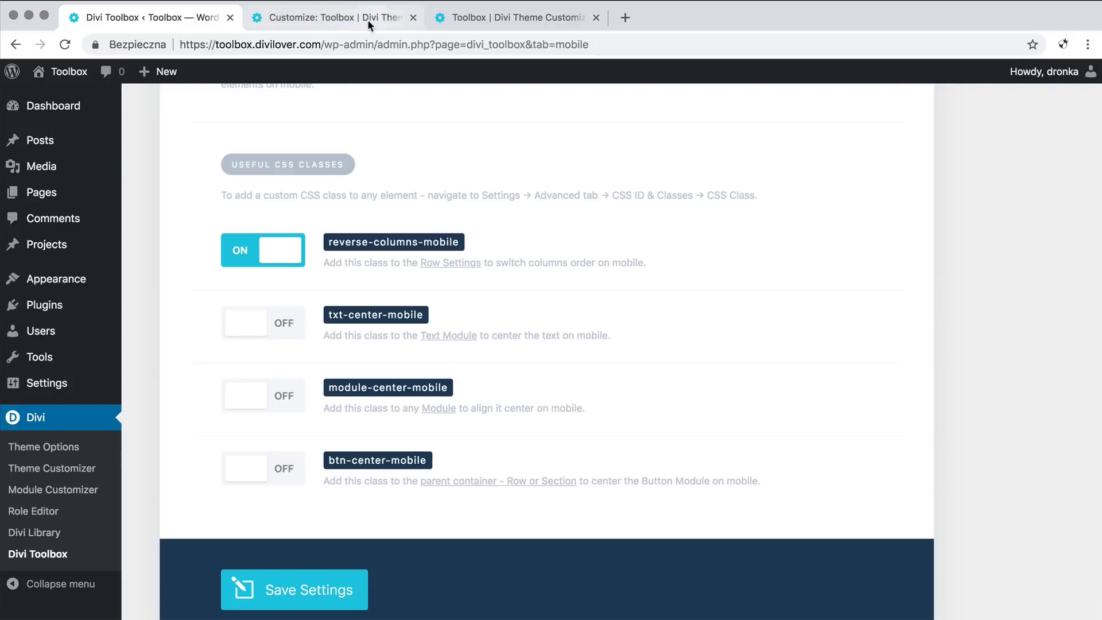
# Step: On the live website, examine the column order of the feature rows at full and narrowed browser widths, then restore the full width
pyautogui.click(353, 16)
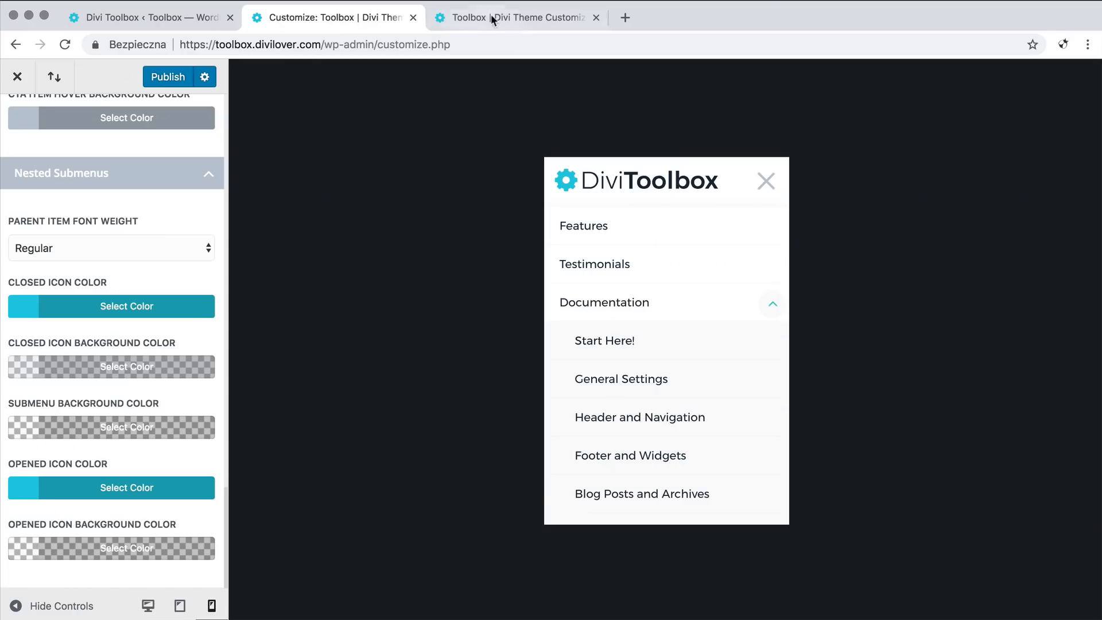
pyautogui.click(485, 15)
pyautogui.scroll(-5, 394, 190)
pyautogui.scroll(-10, 396, 187)
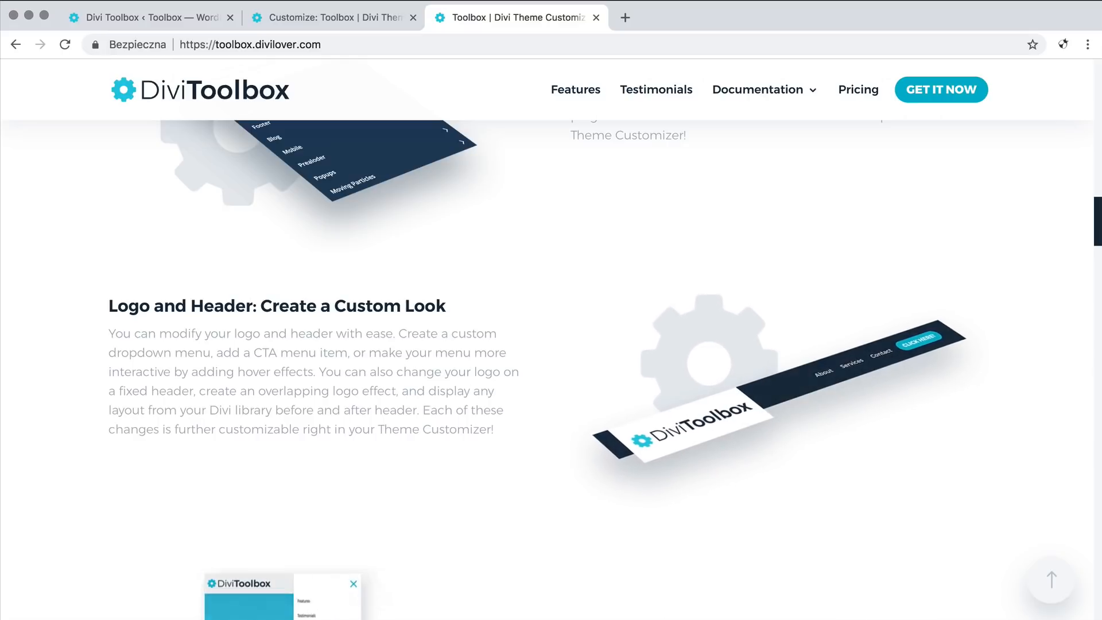
pyautogui.moveTo(1100, 352); pyautogui.dragTo(693, 352)
pyautogui.scroll(-10, 633, 319)
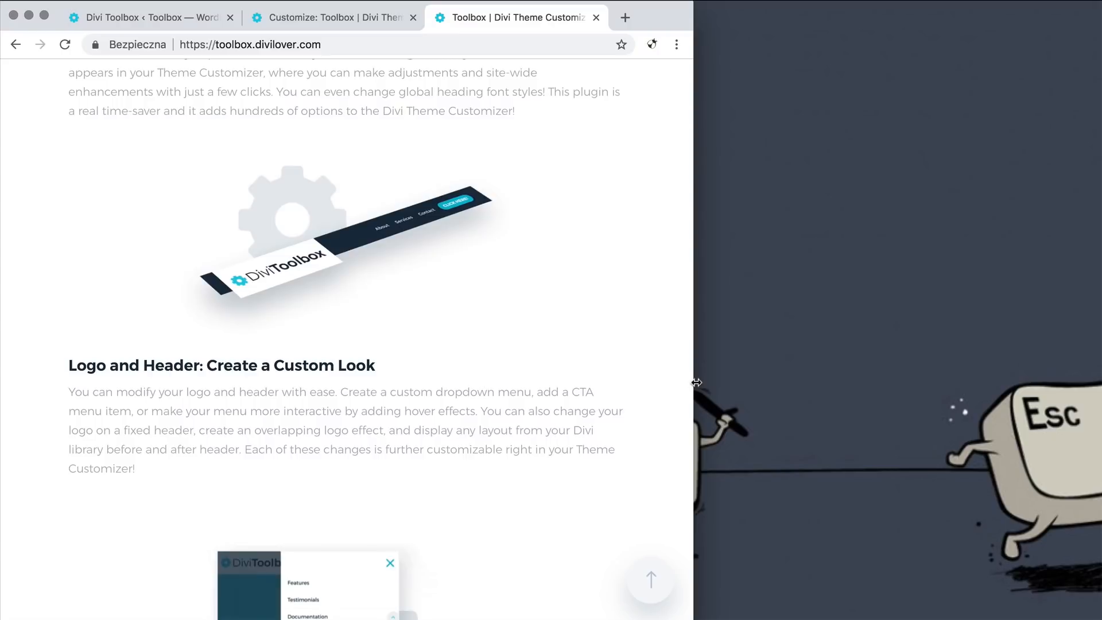
pyautogui.moveTo(695, 388); pyautogui.dragTo(1101, 379)
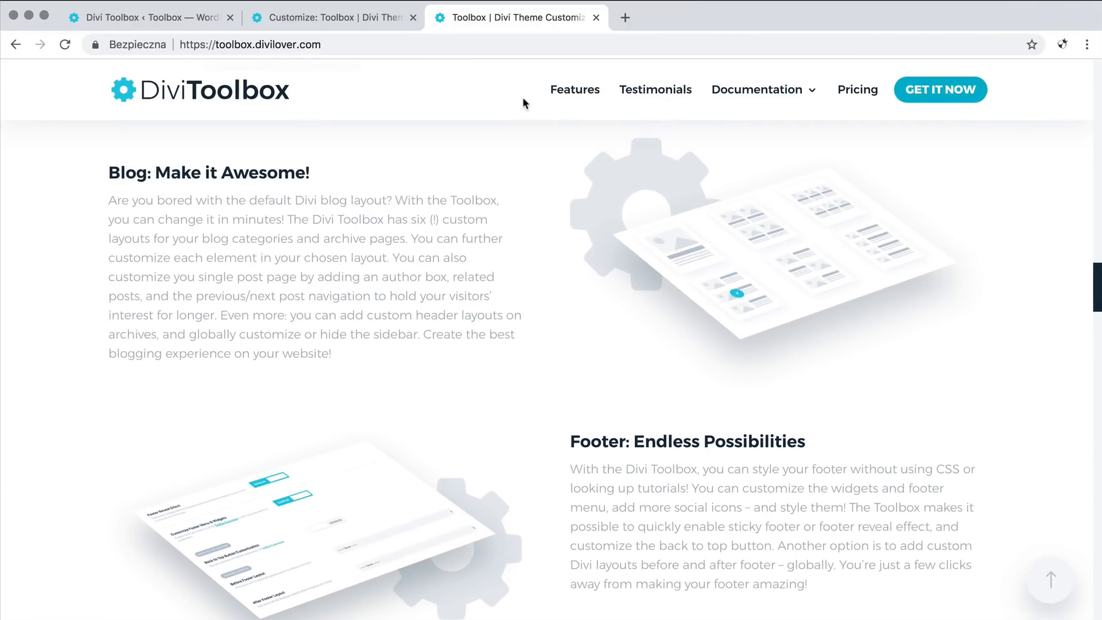
# Step: Go back to the Divi Toolbox plugin's CSS classes and open the plugin's Blog settings
pyautogui.press('super+1')
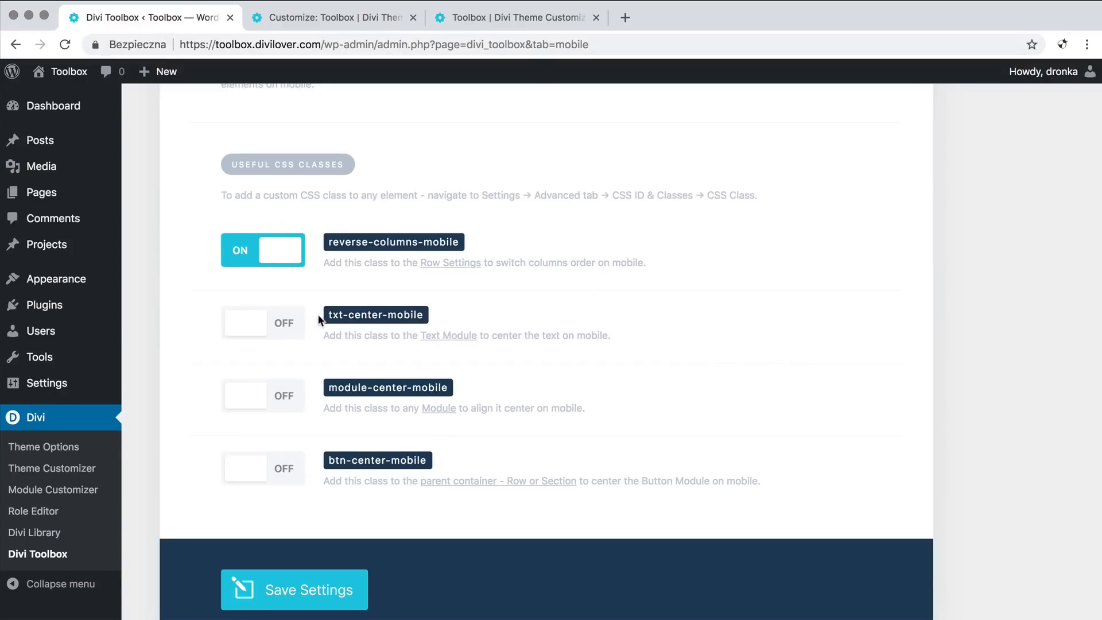
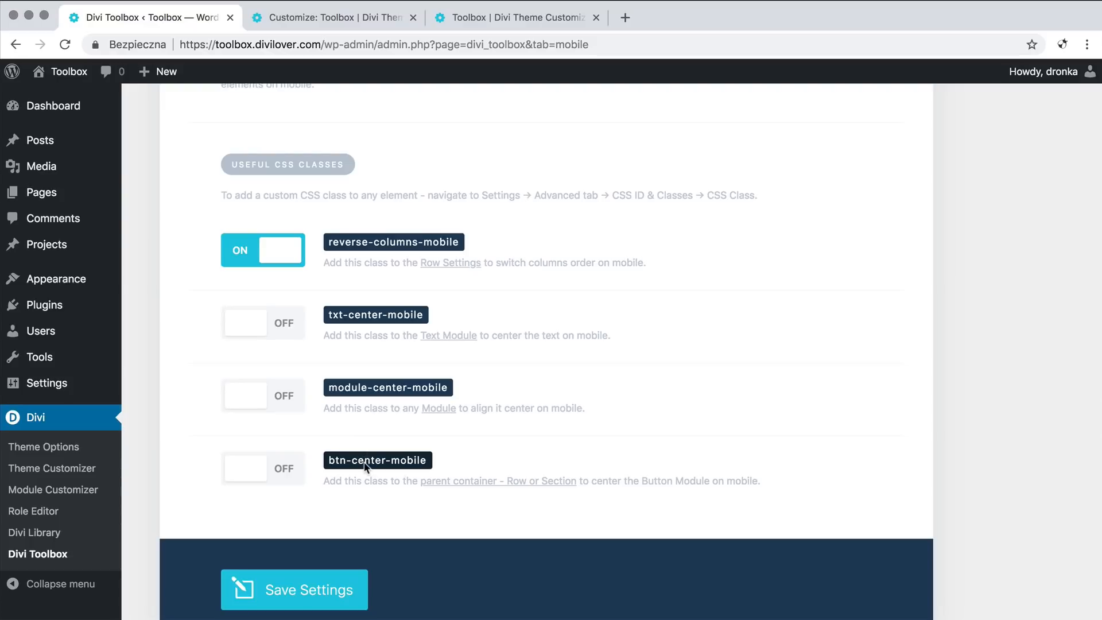
pyautogui.scroll(14, 364, 463)
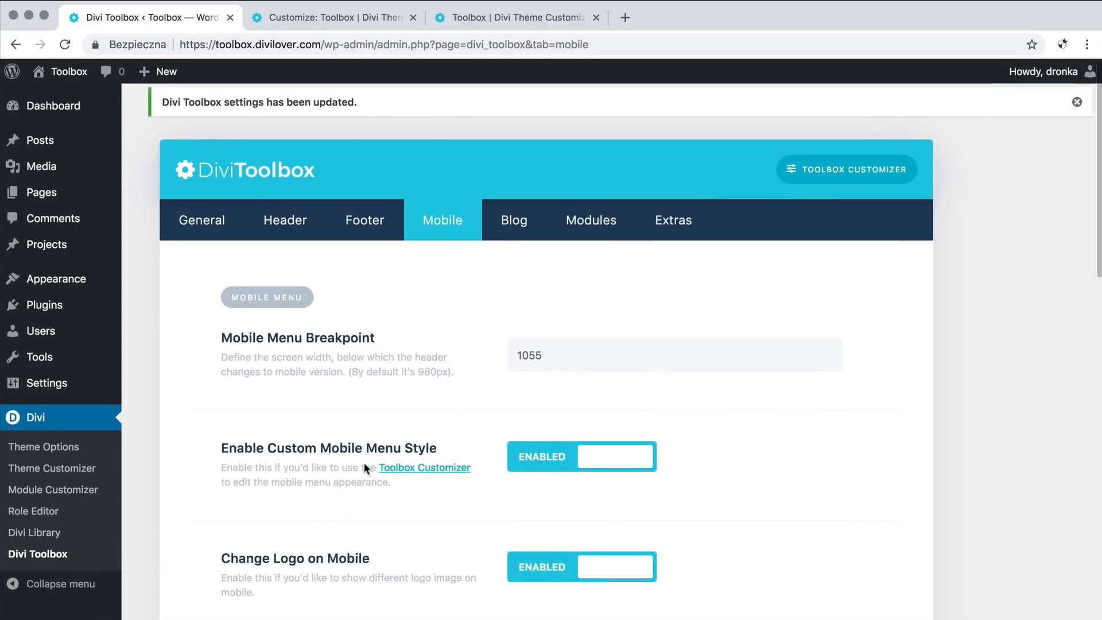
pyautogui.click(523, 237)
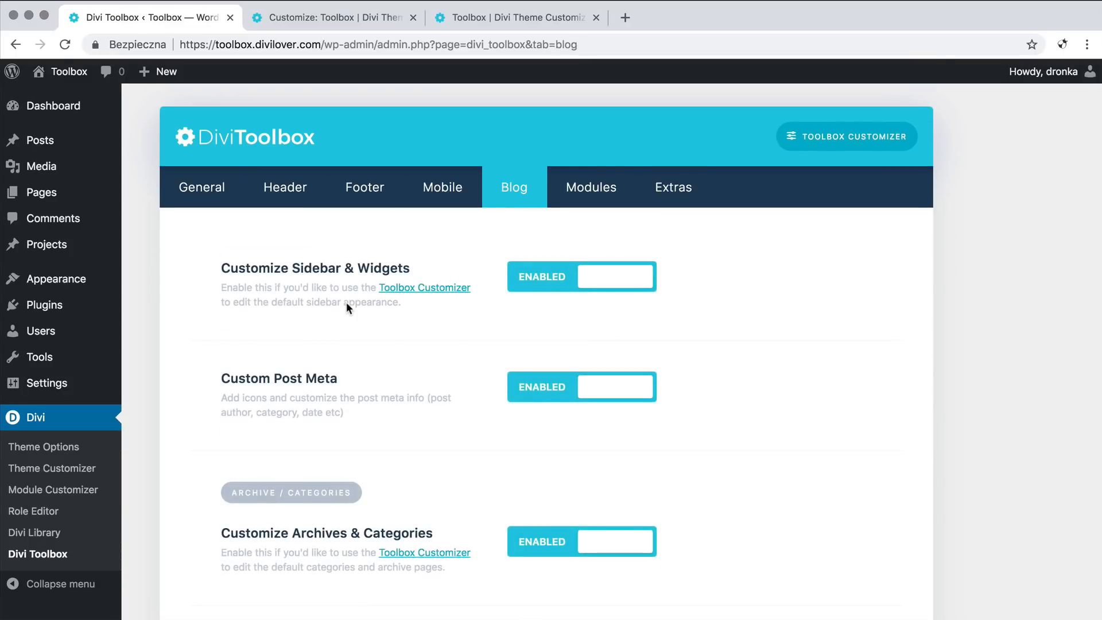
pyautogui.scroll(-1, 346, 301)
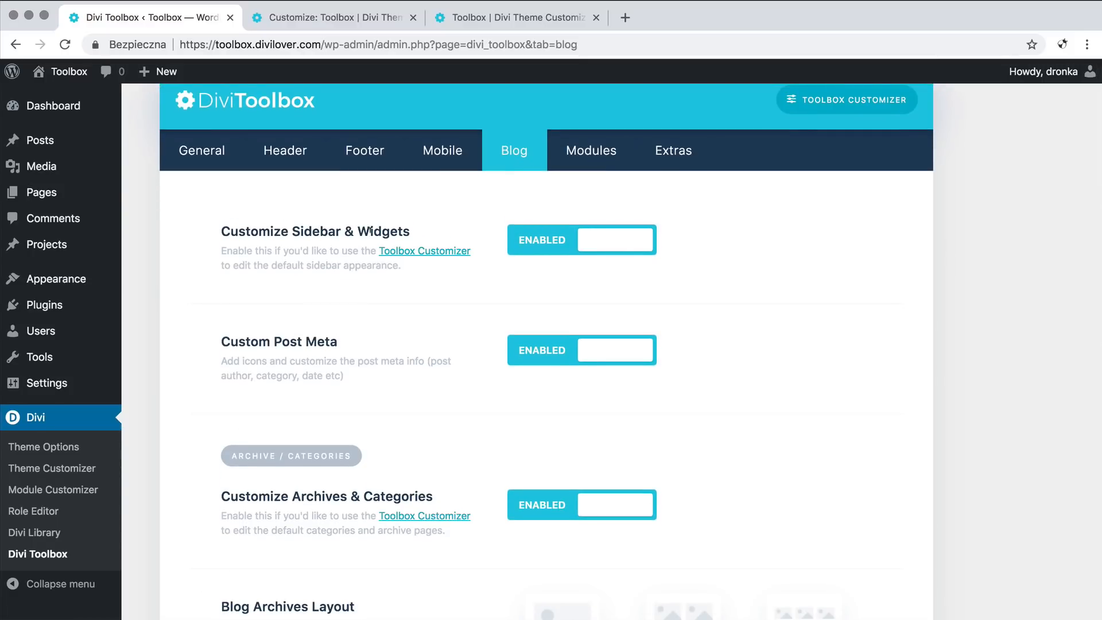
# Step: In the Theme Customizer, open the Divi Toolbox Blog options and load the General Settings documentation page in the desktop preview
pyautogui.click(322, 23)
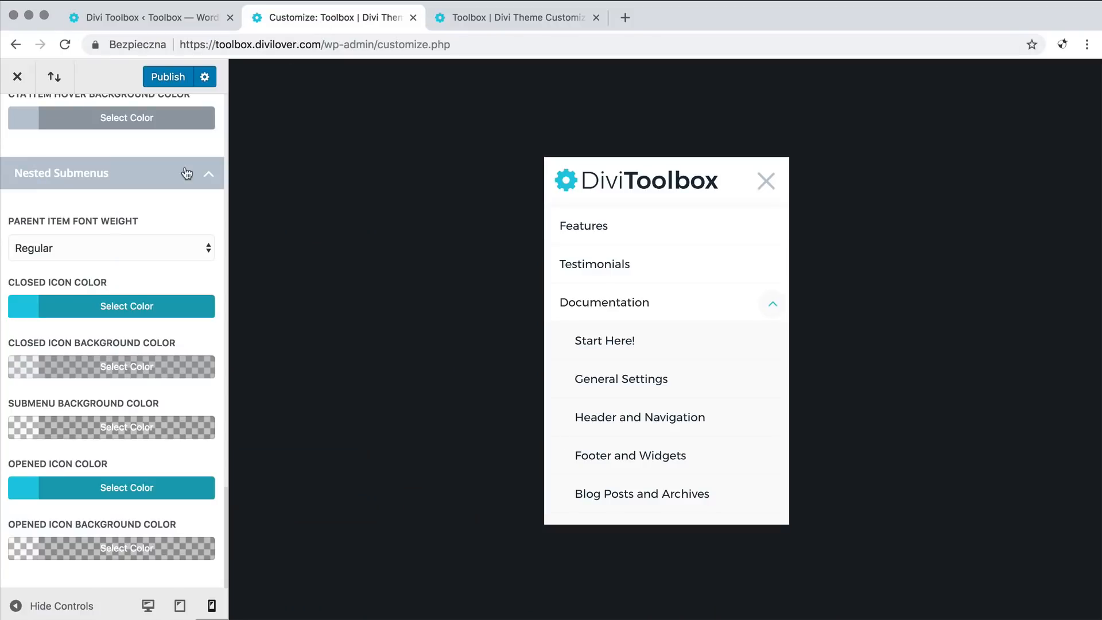
pyautogui.scroll(10, 187, 172)
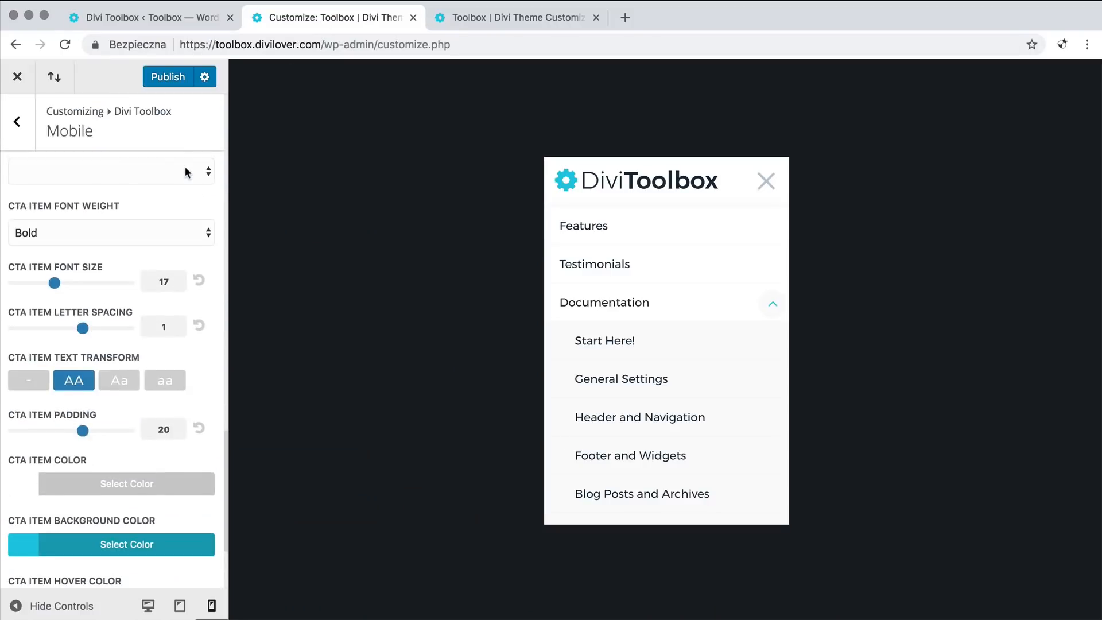
pyautogui.scroll(3, 164, 182)
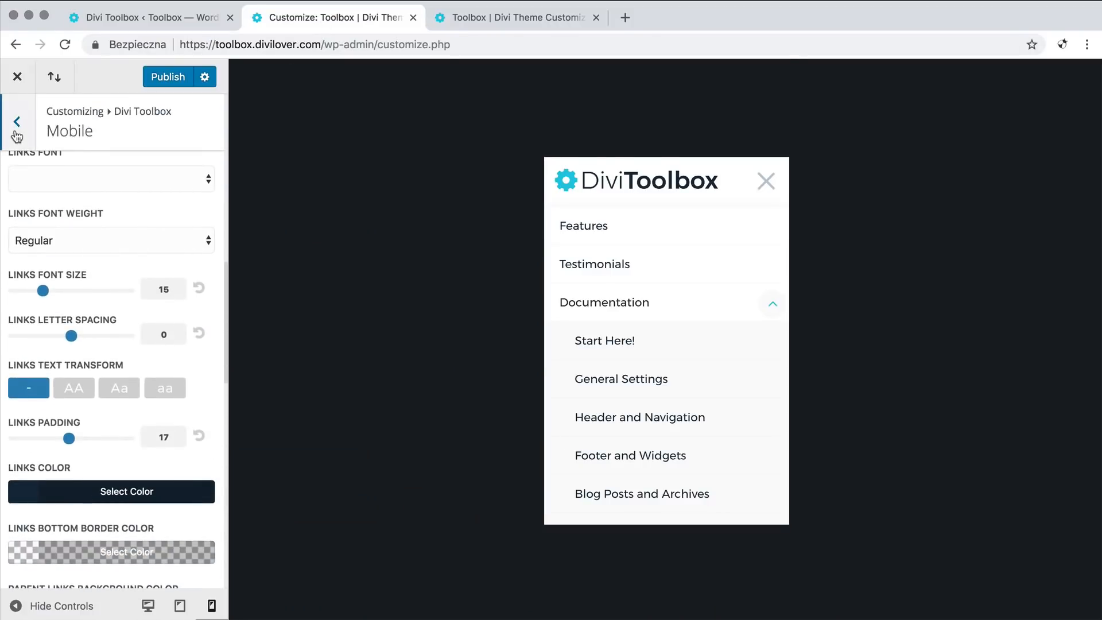
pyautogui.click(16, 133)
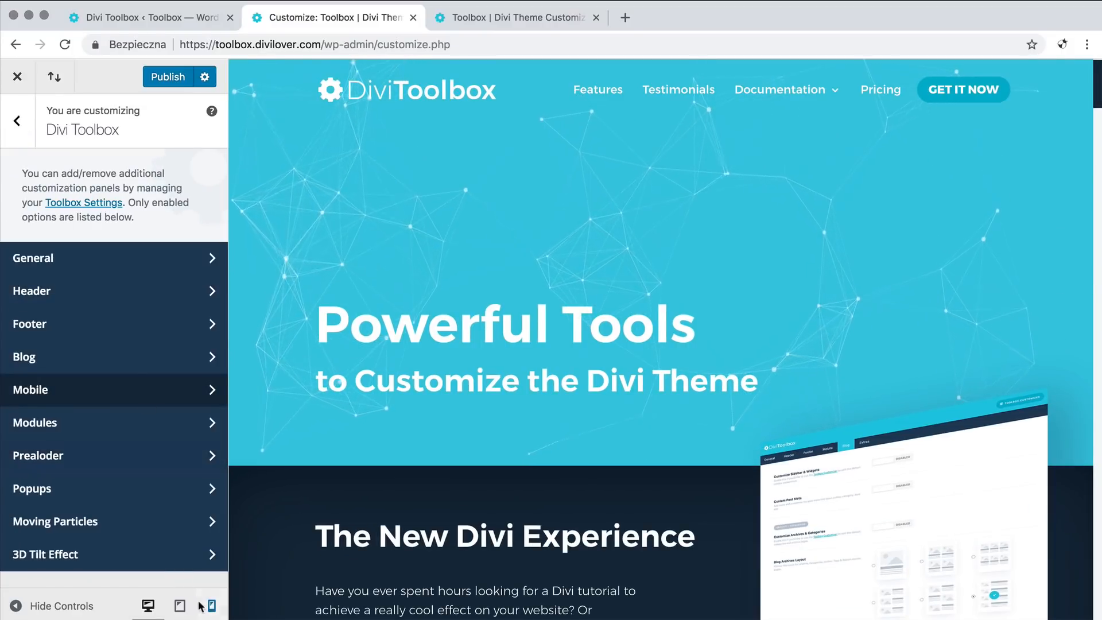
pyautogui.click(77, 367)
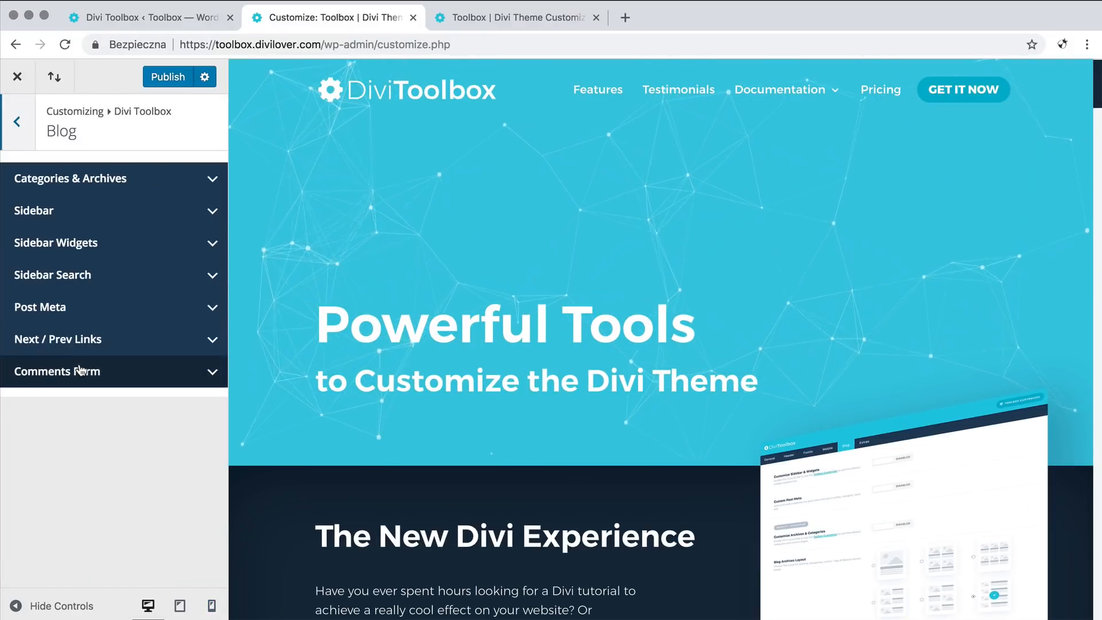
pyautogui.moveTo(780, 91)
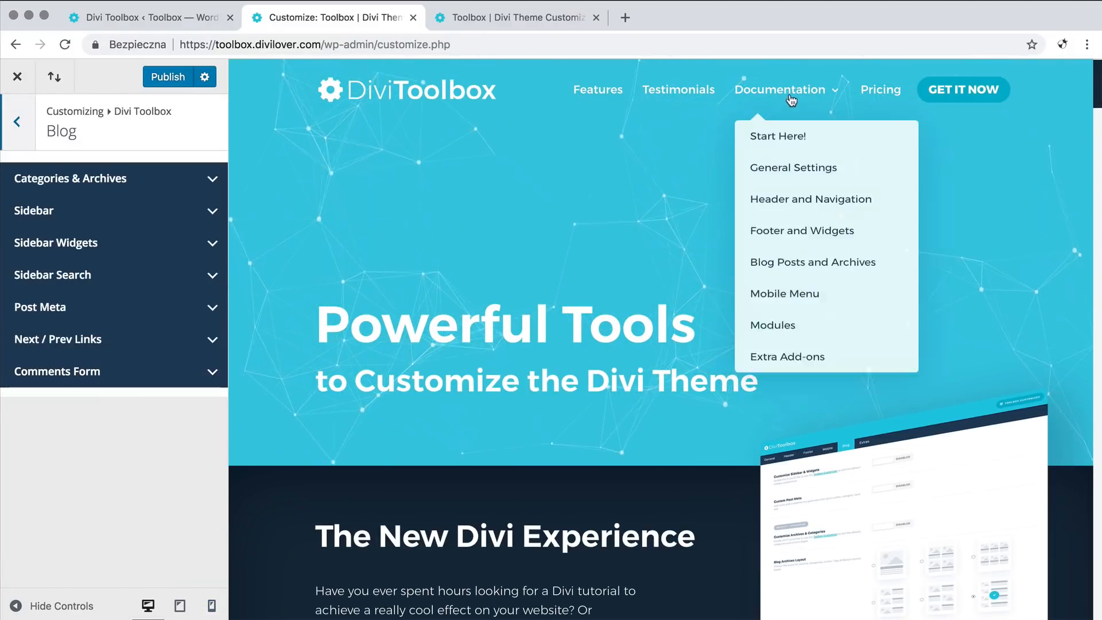
pyautogui.click(789, 179)
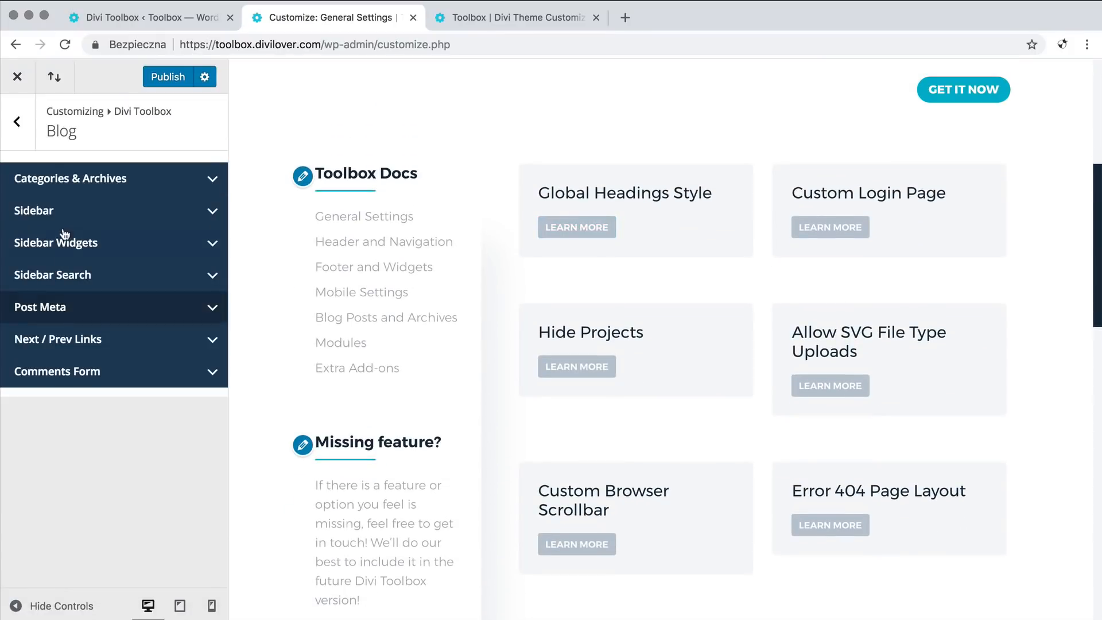
# Step: Examine the Sidebar options and the Sidebar Widgets options for headers, dividers, links and the hover link icon
pyautogui.click(212, 211)
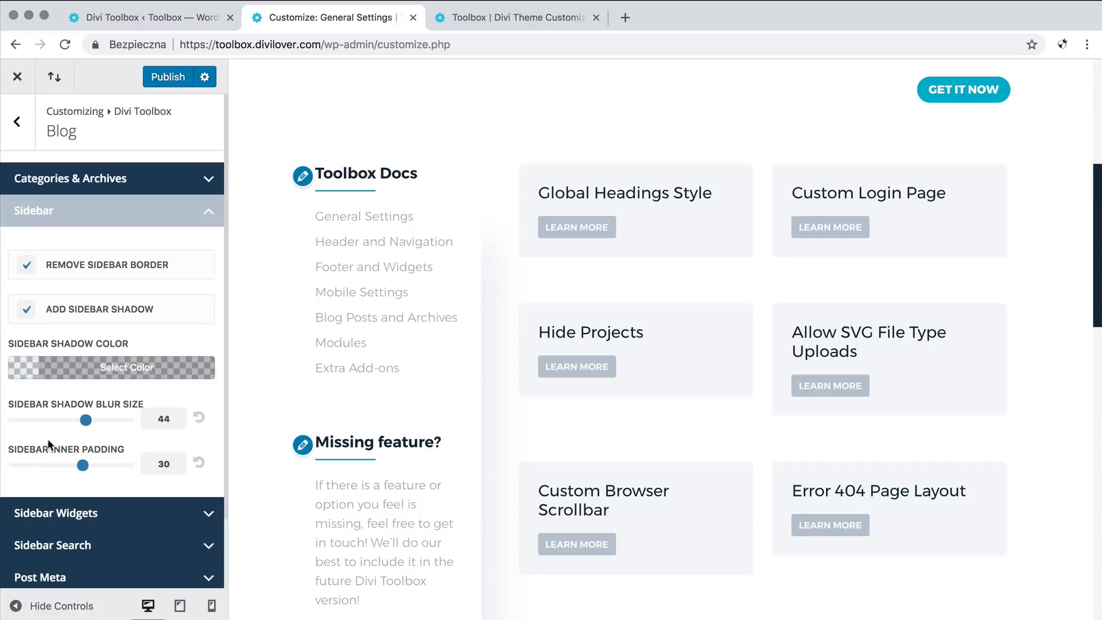
pyautogui.click(204, 214)
pyautogui.click(209, 249)
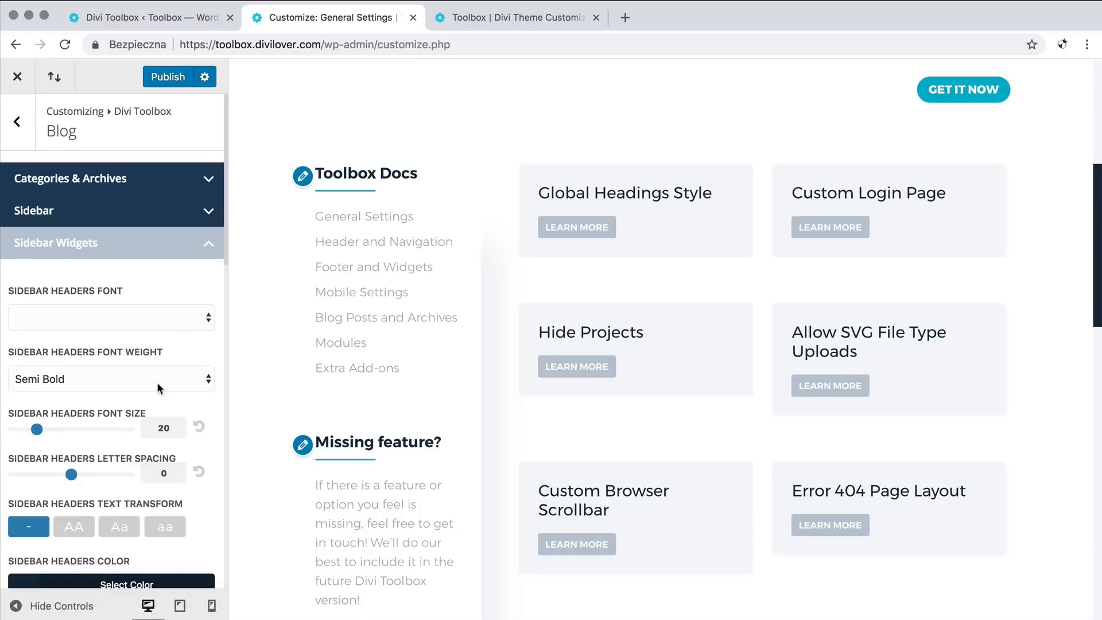
pyautogui.scroll(-5, 156, 381)
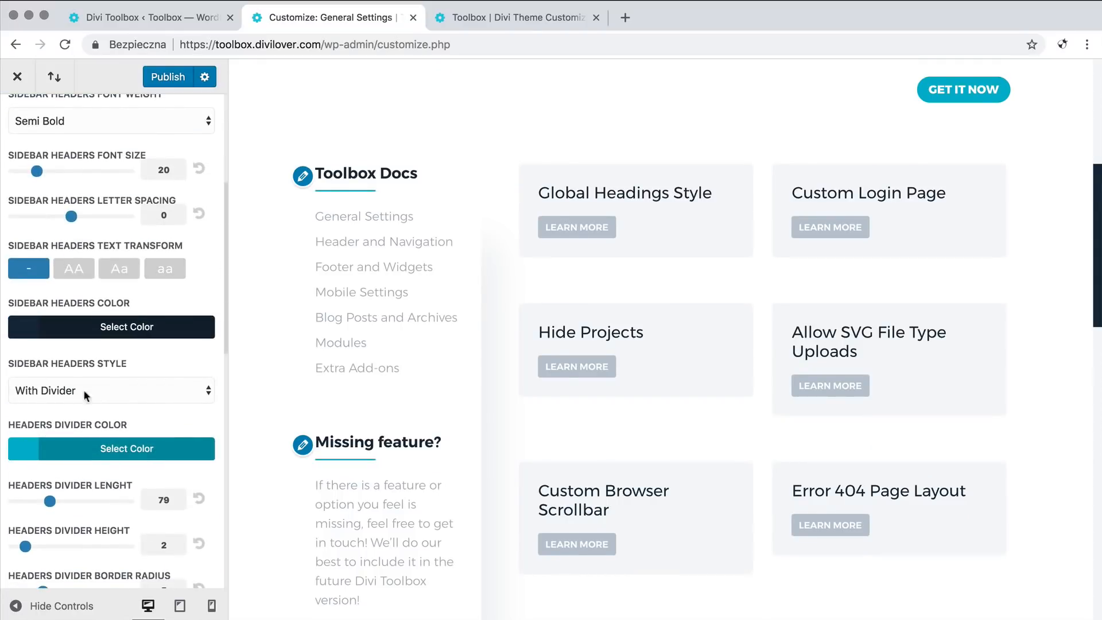
pyautogui.scroll(-3, 94, 387)
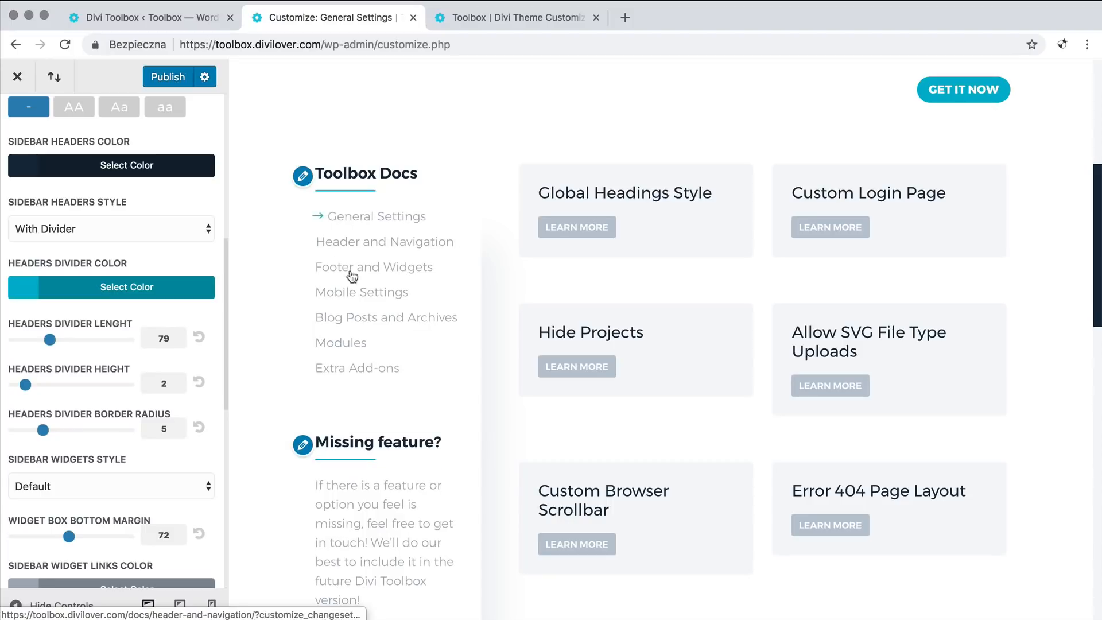
pyautogui.scroll(-8, 57, 430)
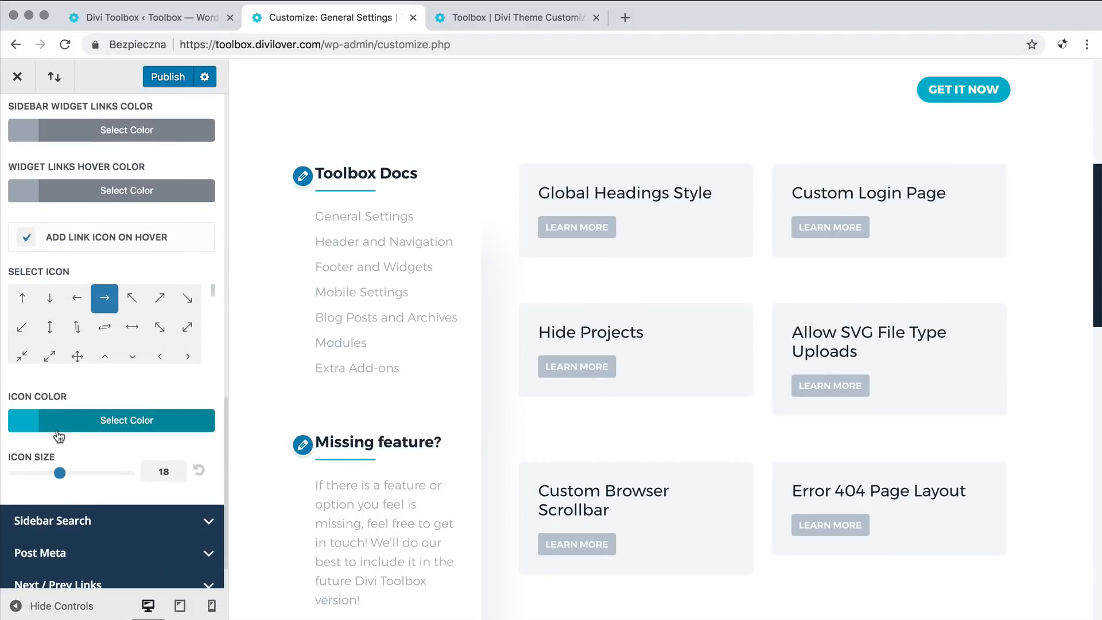
# Step: View the Sidebar Search option for customizing the search widget and collapse that section
pyautogui.click(168, 526)
pyautogui.scroll(-2, 147, 488)
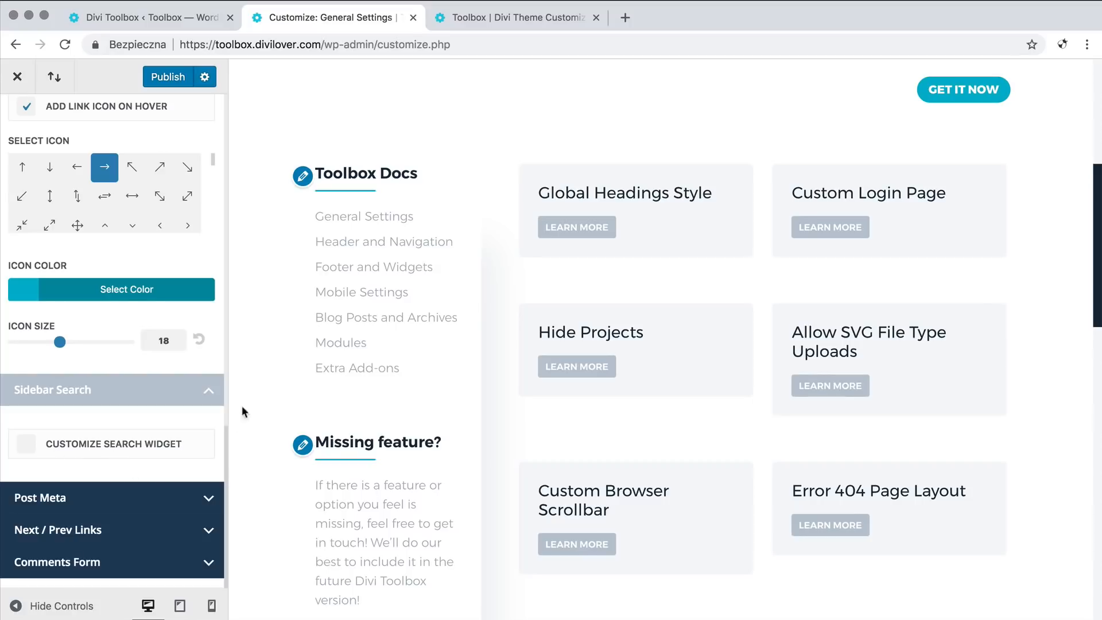
pyautogui.click(142, 396)
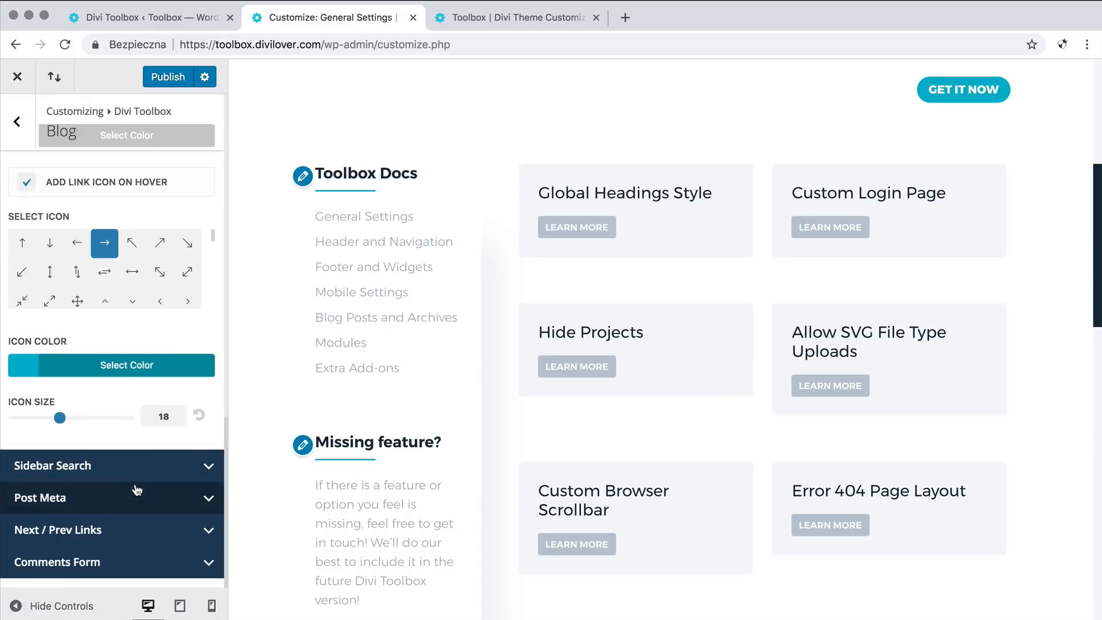
# Step: Return to the Divi Toolbox plugin's Blog settings and examine the archive and category customization and the Blog Archives Layout choices
pyautogui.click(138, 21)
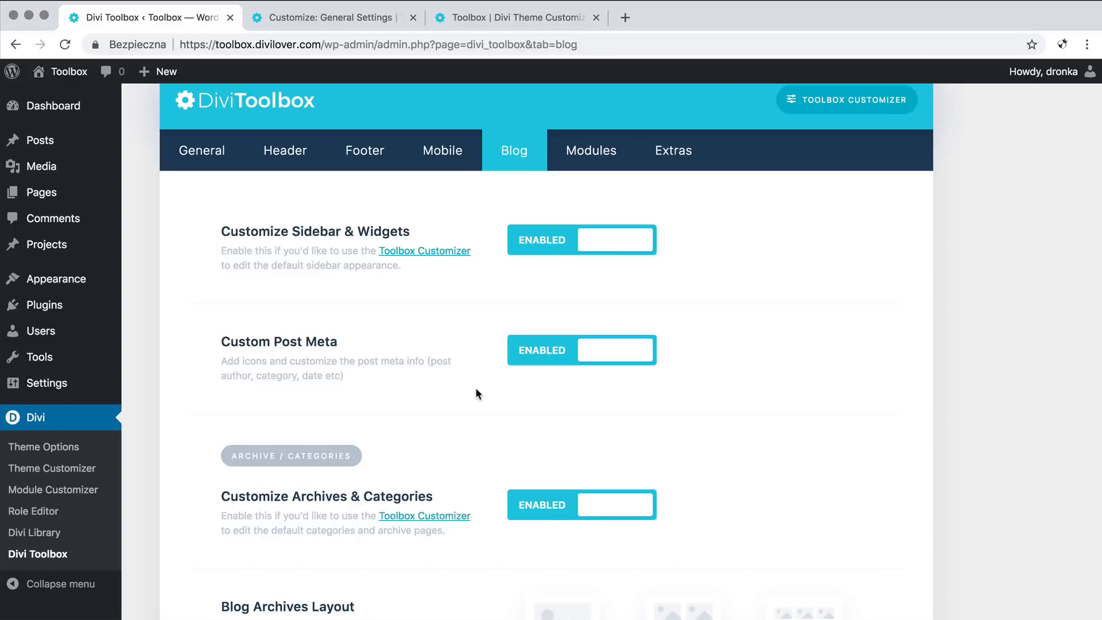
pyautogui.scroll(-5, 476, 390)
pyautogui.scroll(-4, 476, 393)
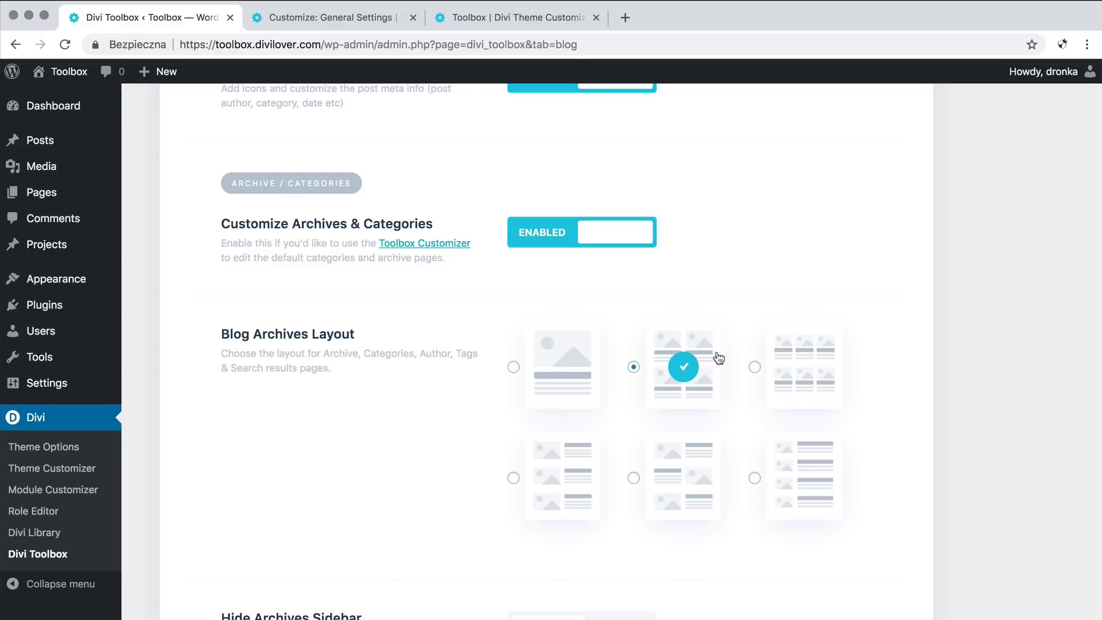
pyautogui.scroll(-1, 712, 448)
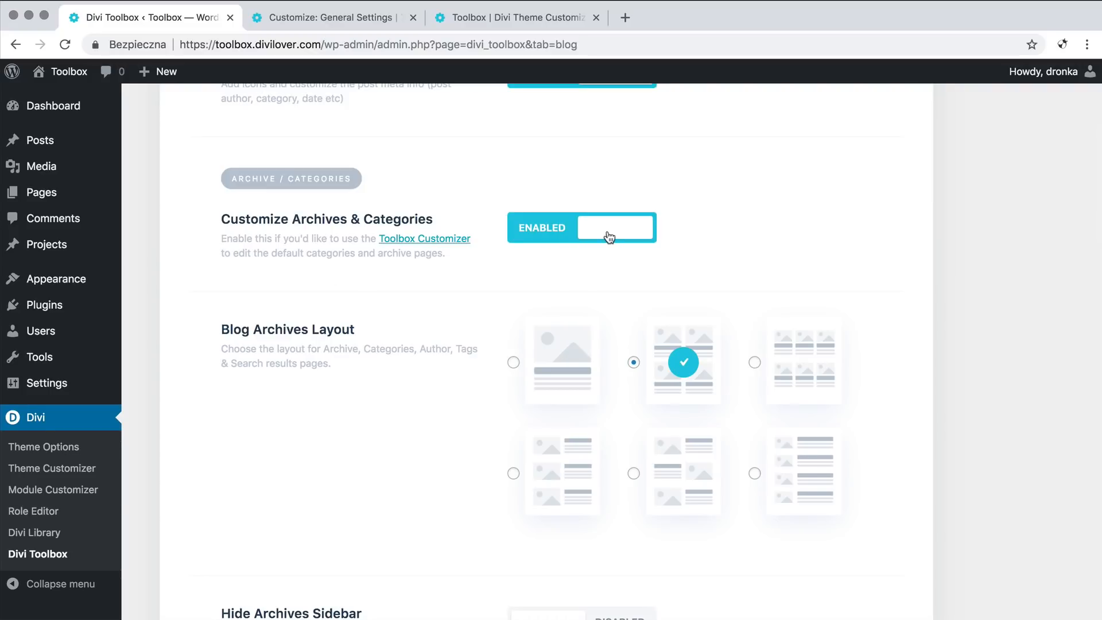
# Step: Back in the Theme Customizer, collapse Sidebar Widgets and examine the Categories & Archives options for post title and content
pyautogui.click(326, 22)
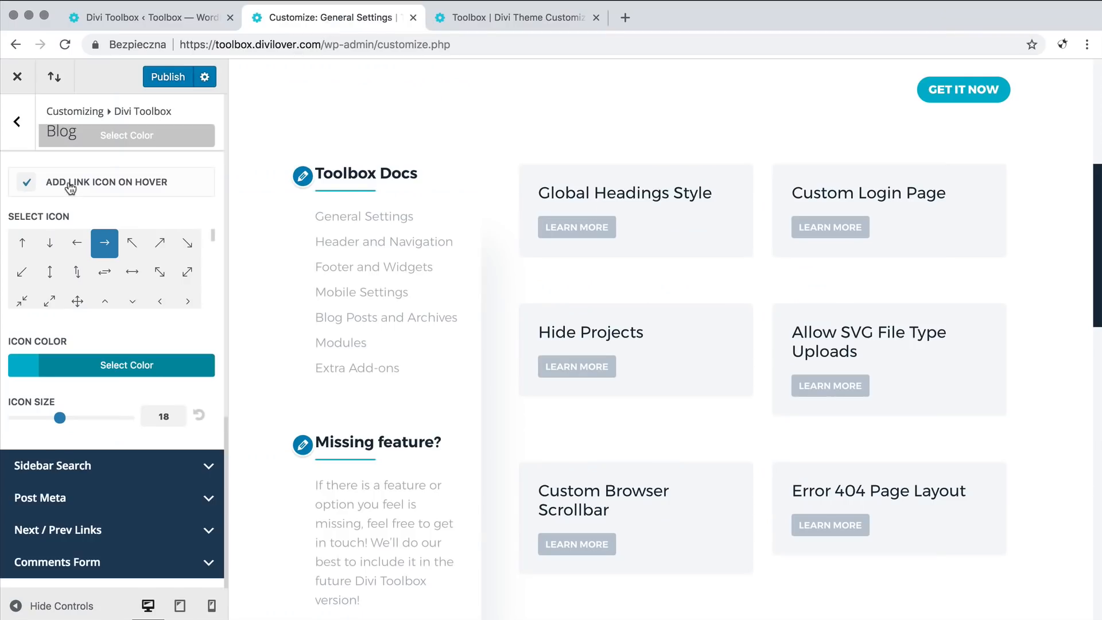
pyautogui.scroll(3, 70, 188)
pyautogui.scroll(5, 70, 188)
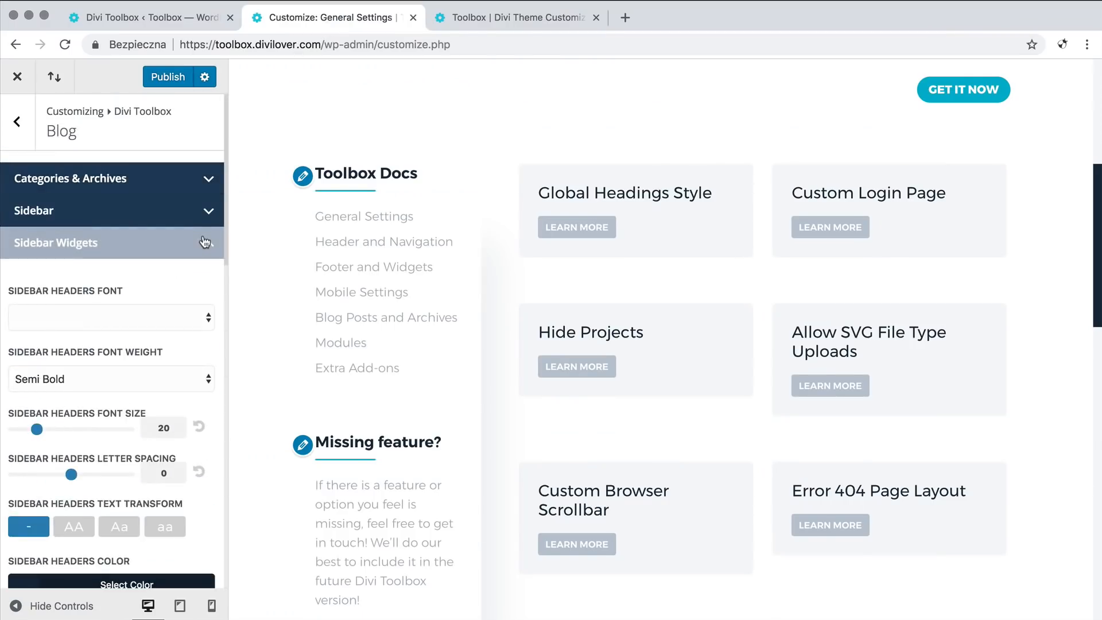
pyautogui.click(205, 242)
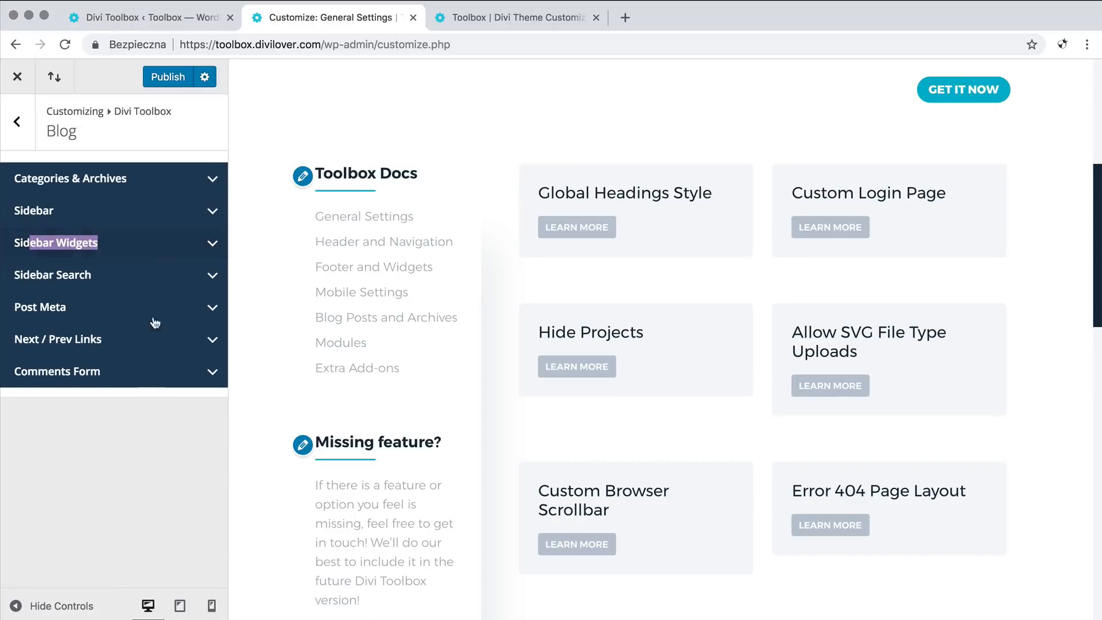
pyautogui.click(210, 181)
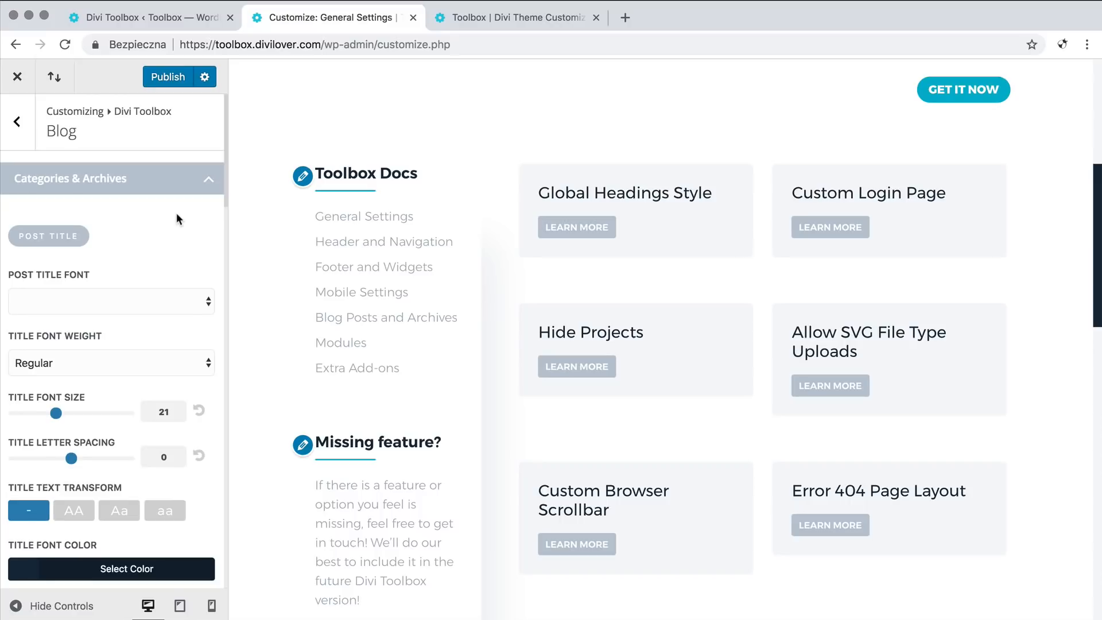
pyautogui.scroll(-2, 177, 215)
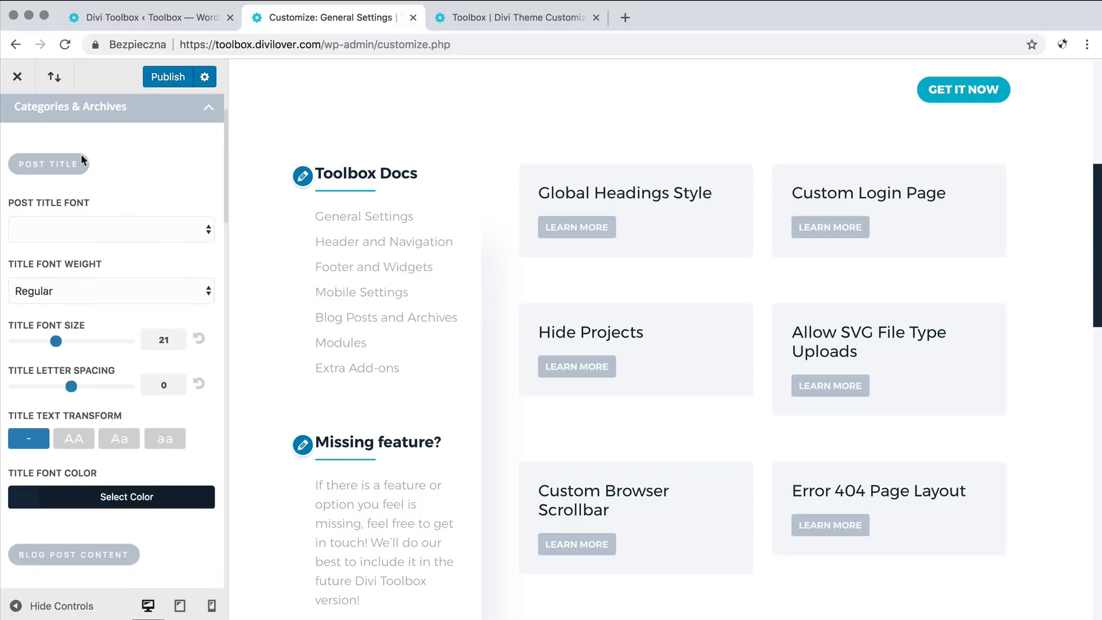
pyautogui.scroll(-5, 133, 165)
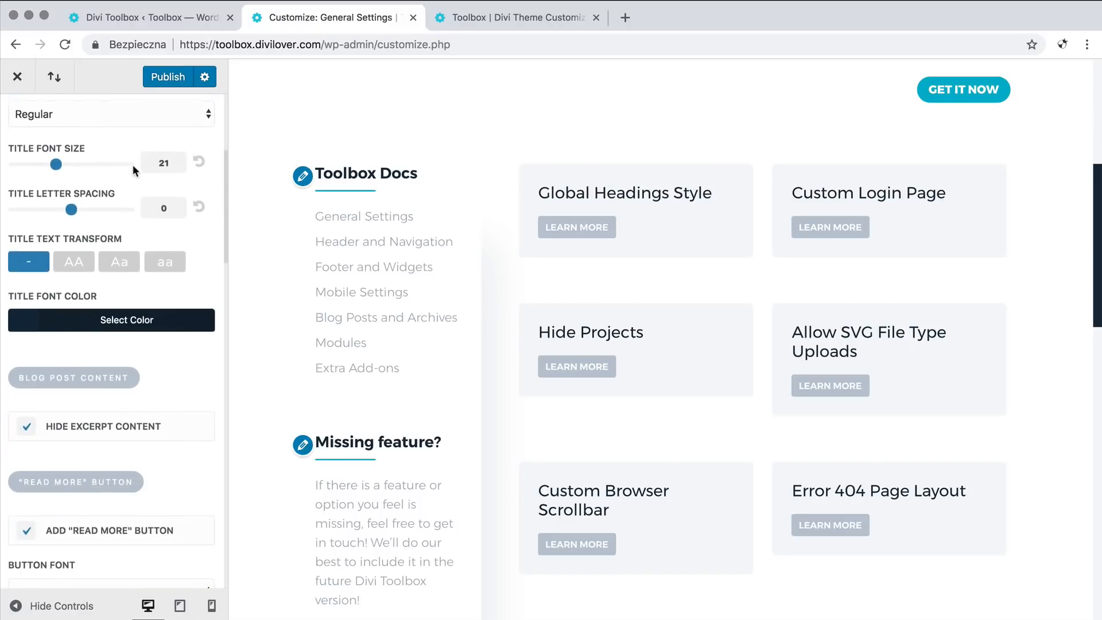
pyautogui.scroll(-2, 133, 164)
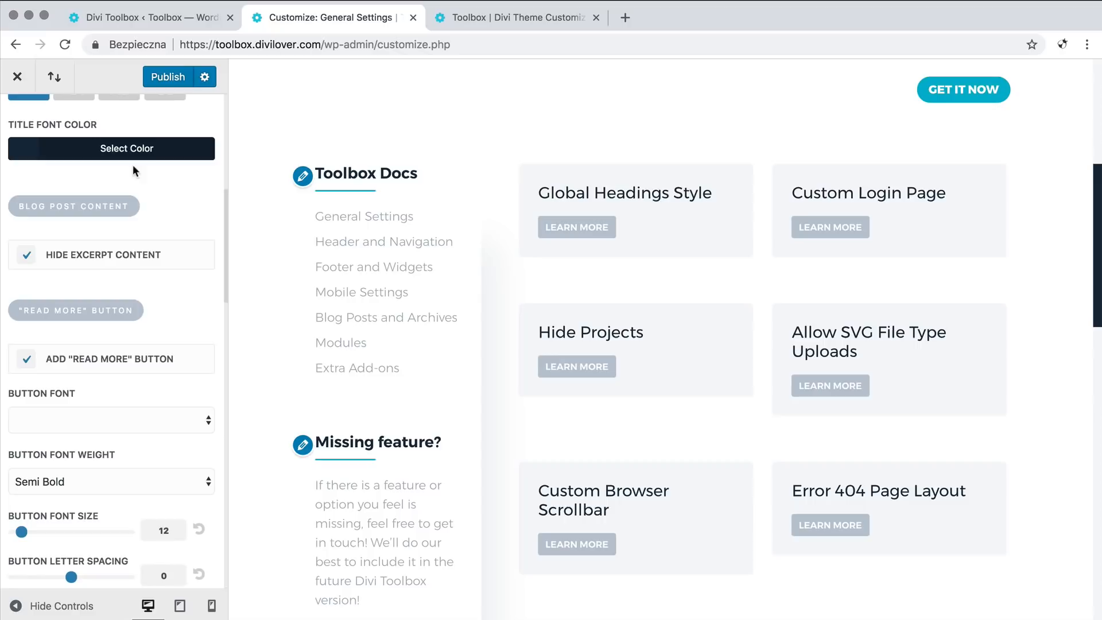
# Step: Switch Hide Excerpt Content off and back on to view the content font options, and examine the "Read More" button styling
pyautogui.click(29, 259)
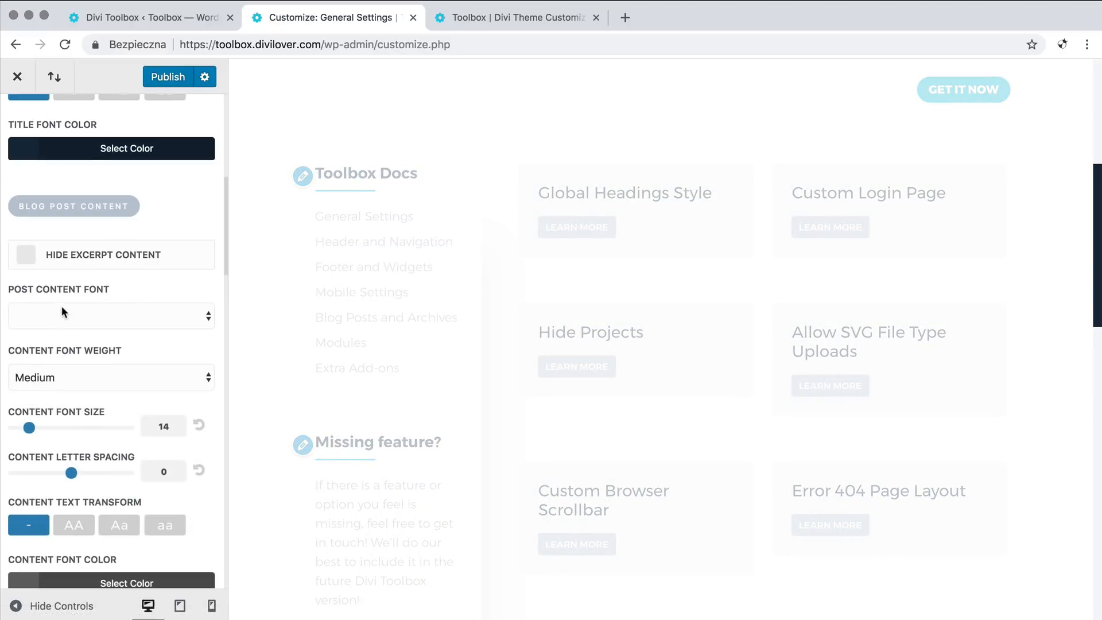
pyautogui.click(32, 259)
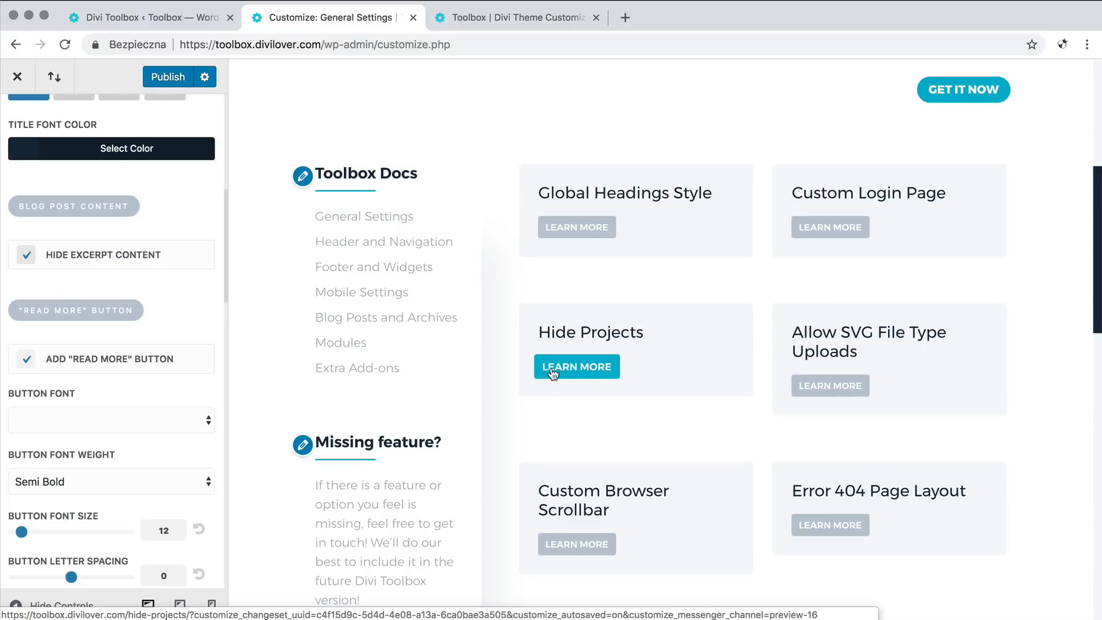
pyautogui.scroll(-5, 124, 368)
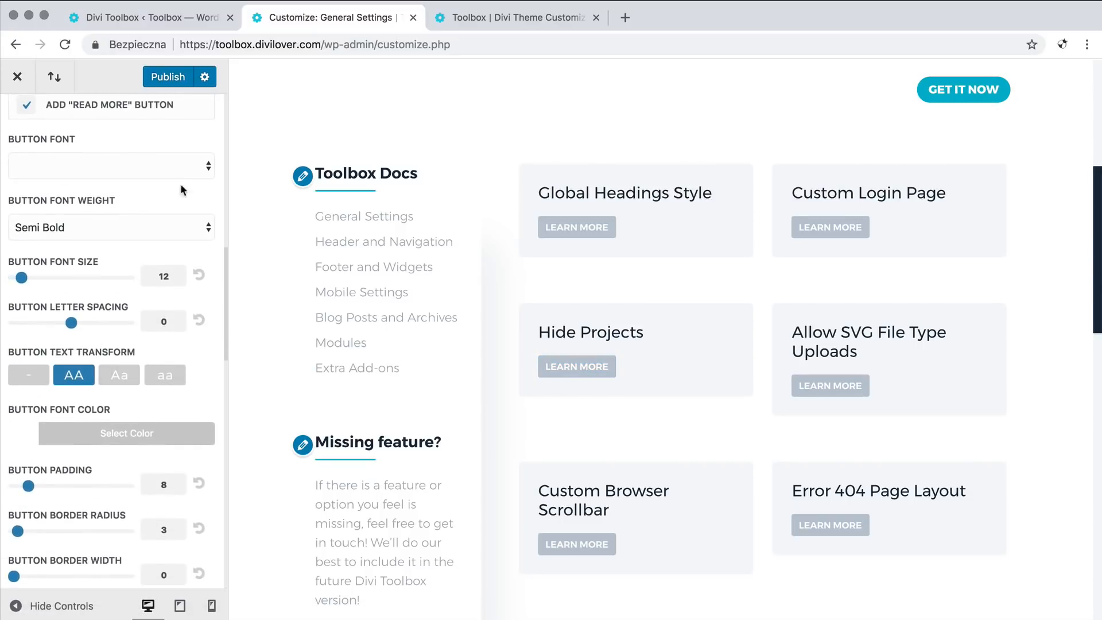
pyautogui.scroll(-6, 118, 436)
pyautogui.scroll(-8, 118, 436)
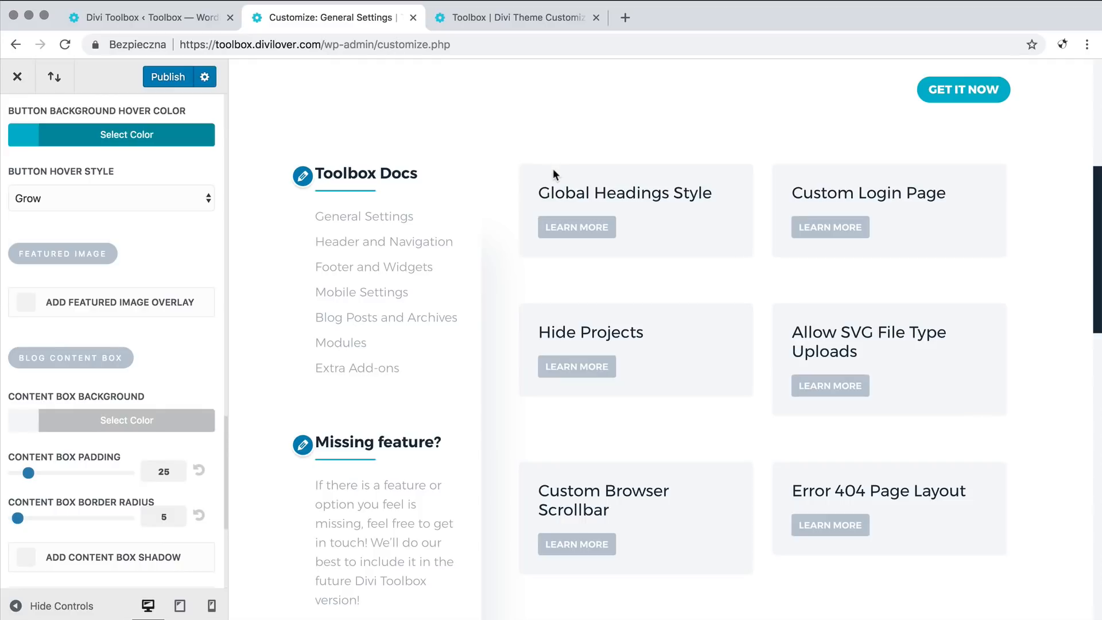
pyautogui.scroll(-1, 734, 187)
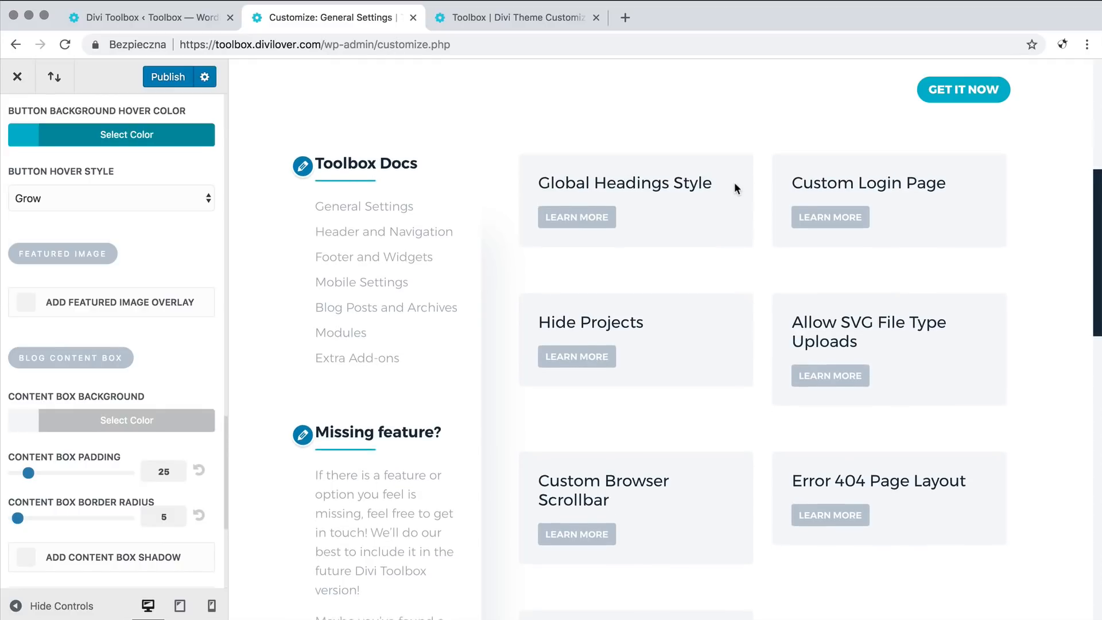
# Step: Switch Add Featured Image Overlay on and off again to view its options, and examine the Blog Content Box settings
pyautogui.click(27, 303)
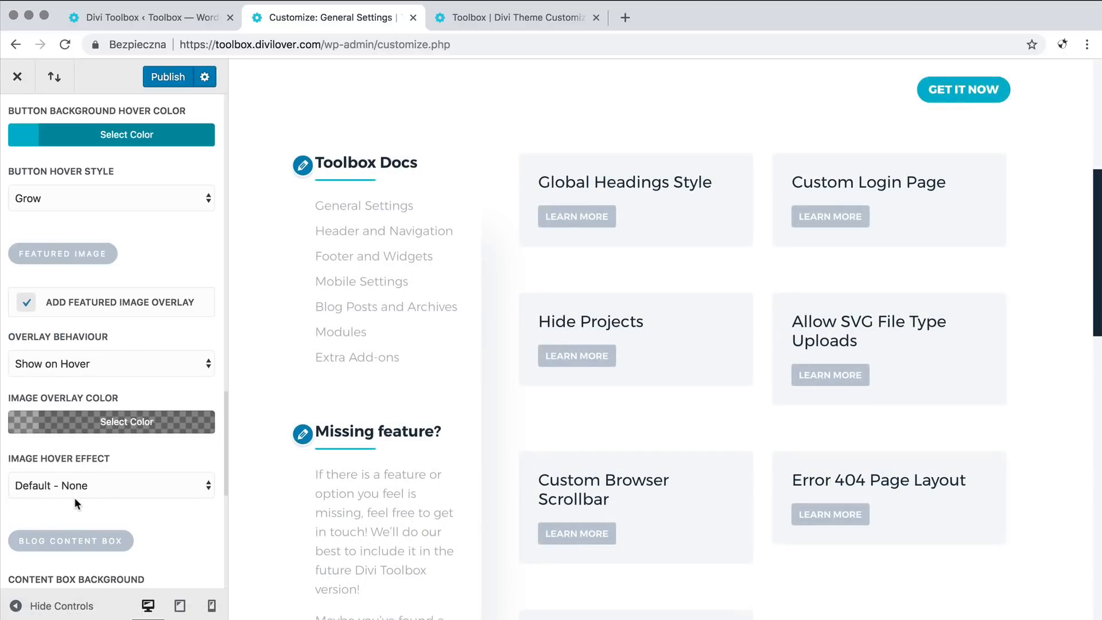
pyautogui.click(25, 304)
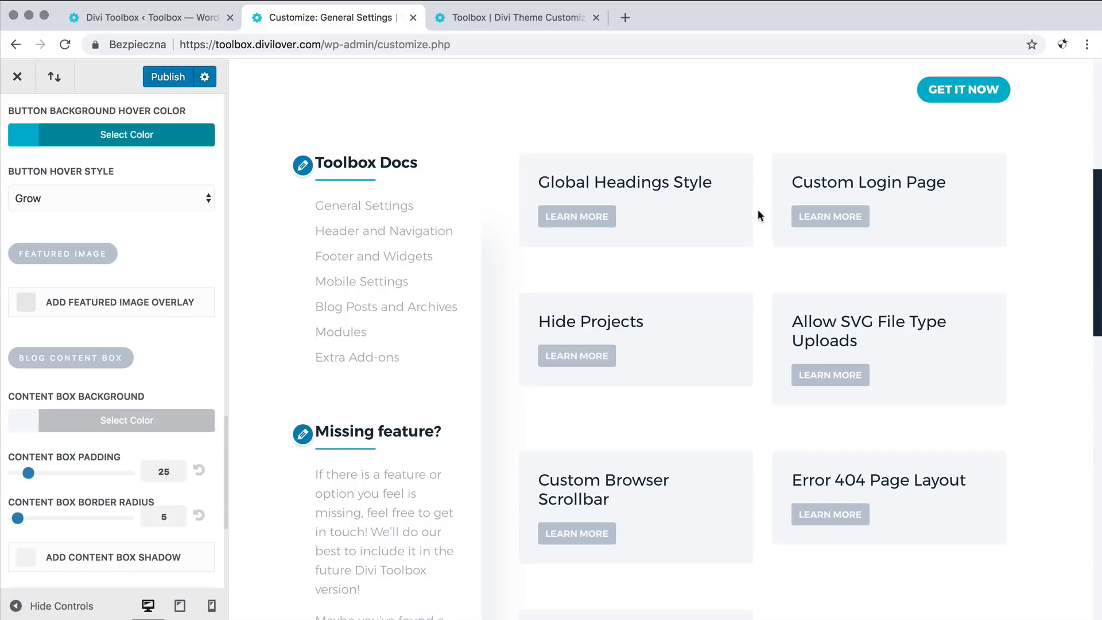
pyautogui.scroll(-5, 219, 377)
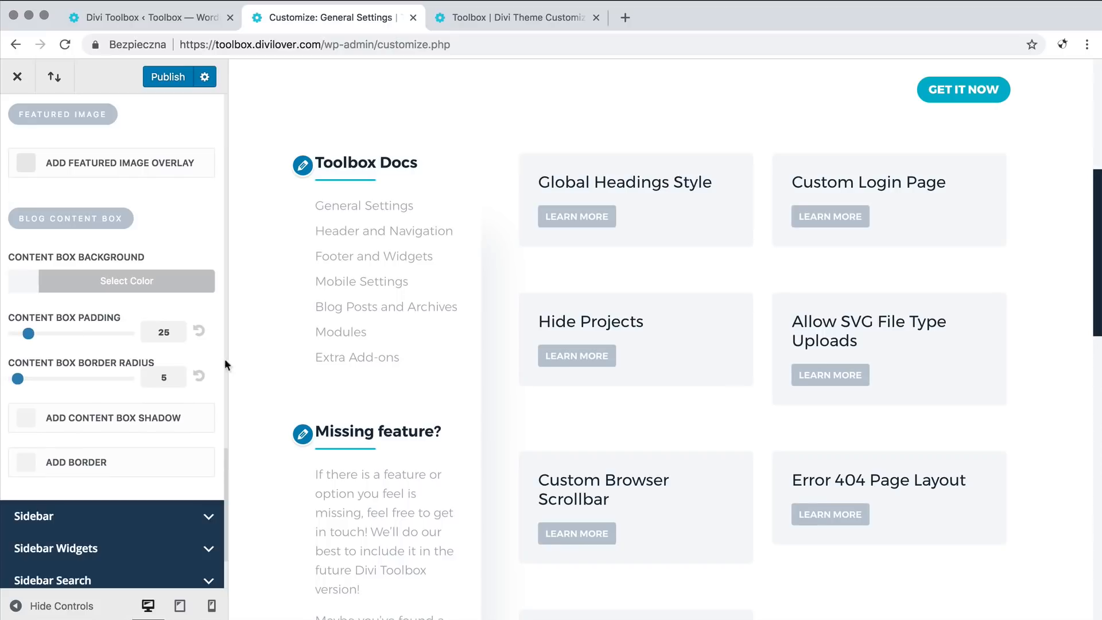
# Step: Return to the plugin's Blog settings and examine the Hide Archives Sidebar, Read More Blog Button Text and single post layout options
pyautogui.click(126, 18)
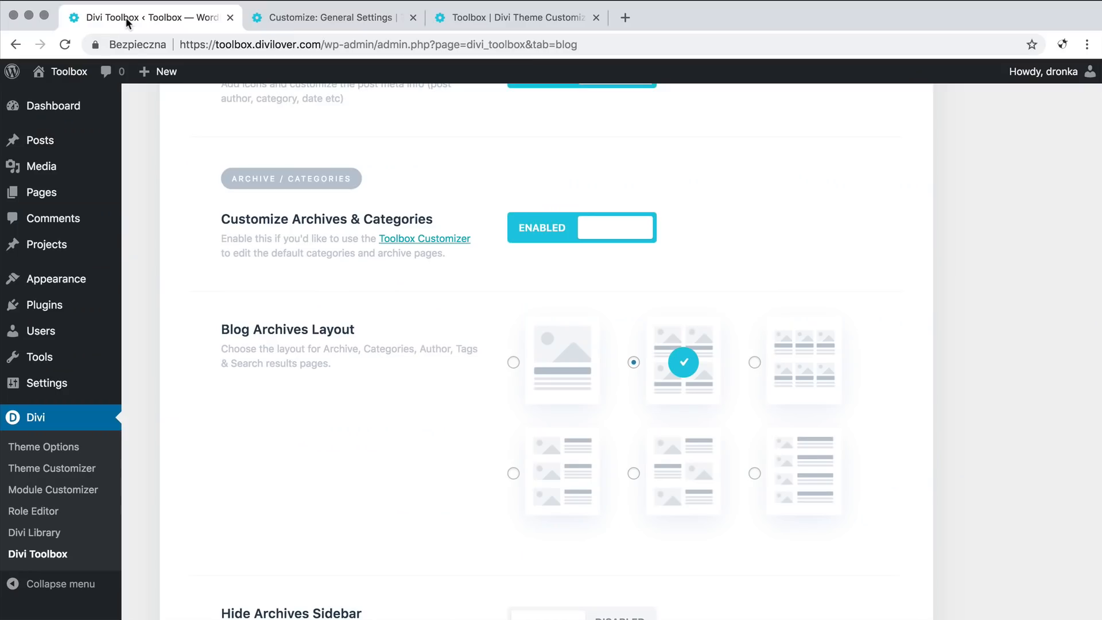
pyautogui.scroll(-5, 225, 311)
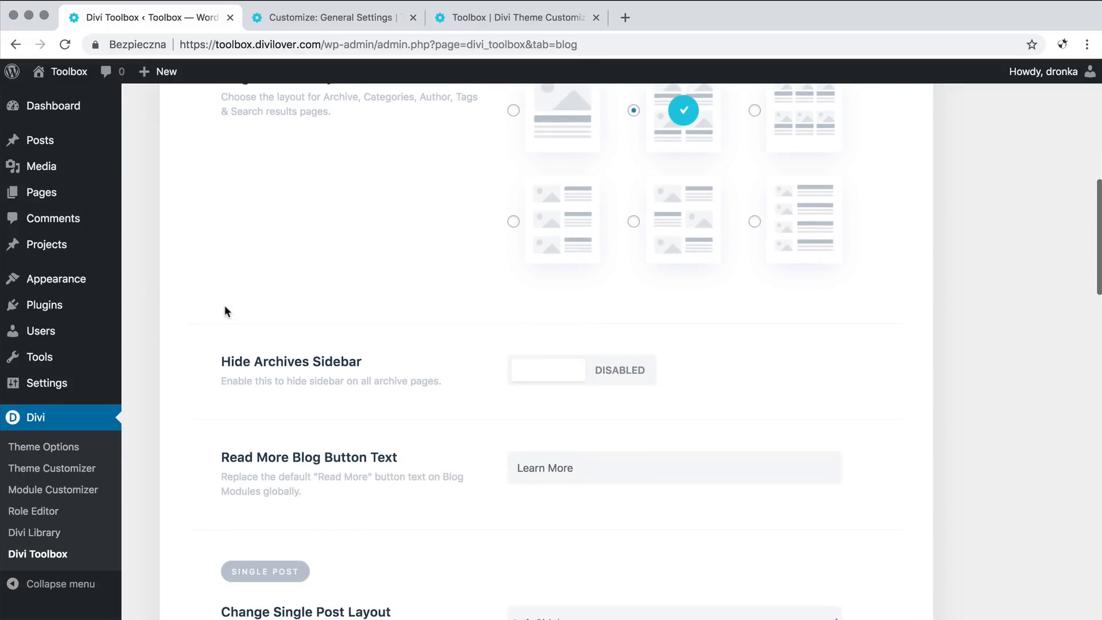
pyautogui.scroll(-1, 225, 310)
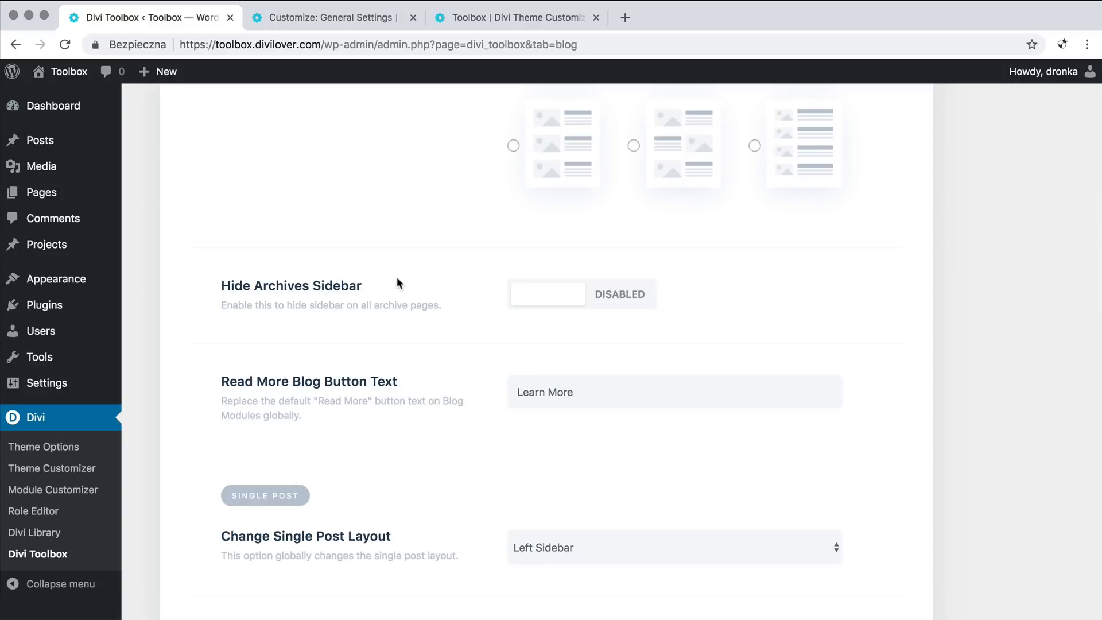
# Step: Review the single post settings, switch to the Theme Customizer and open the Global Headings Style post in the preview
pyautogui.scroll(-3, 397, 282)
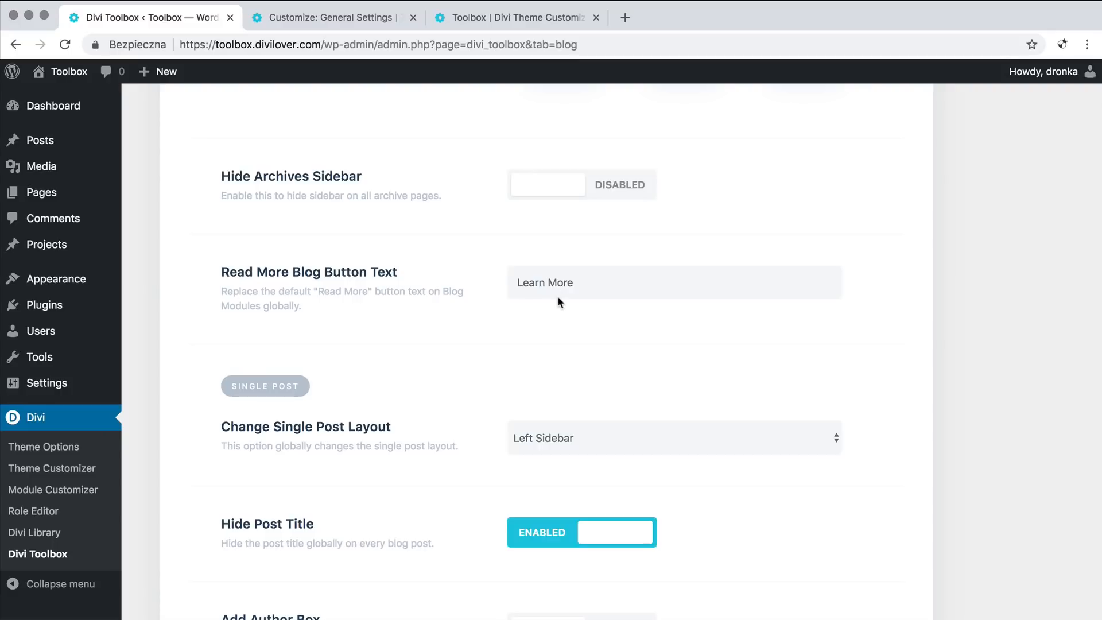
pyautogui.scroll(-5, 558, 298)
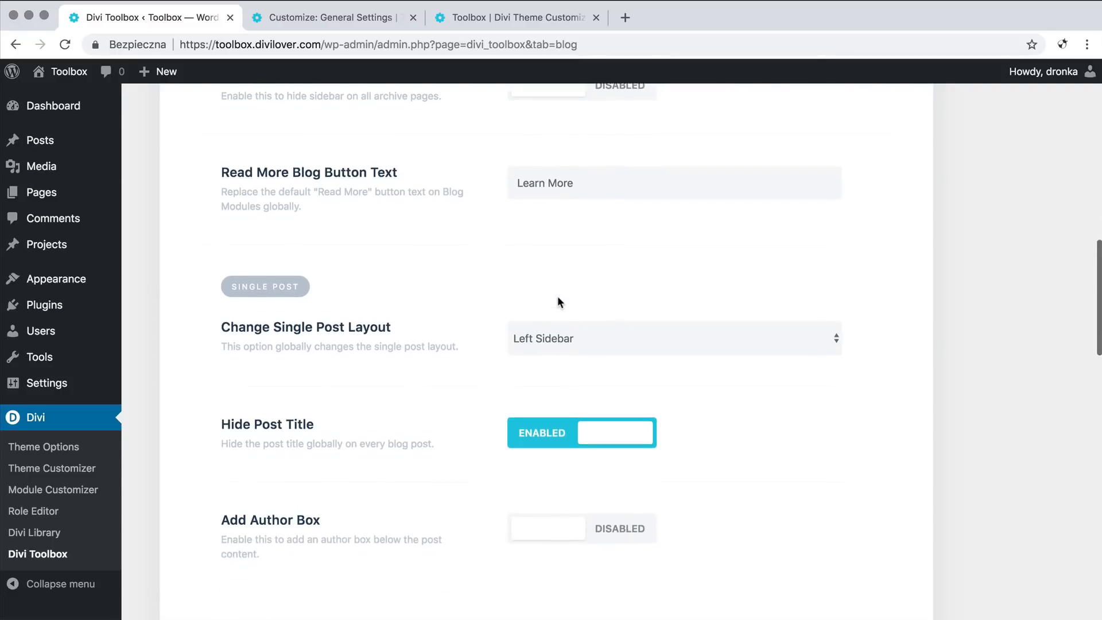
pyautogui.click(361, 18)
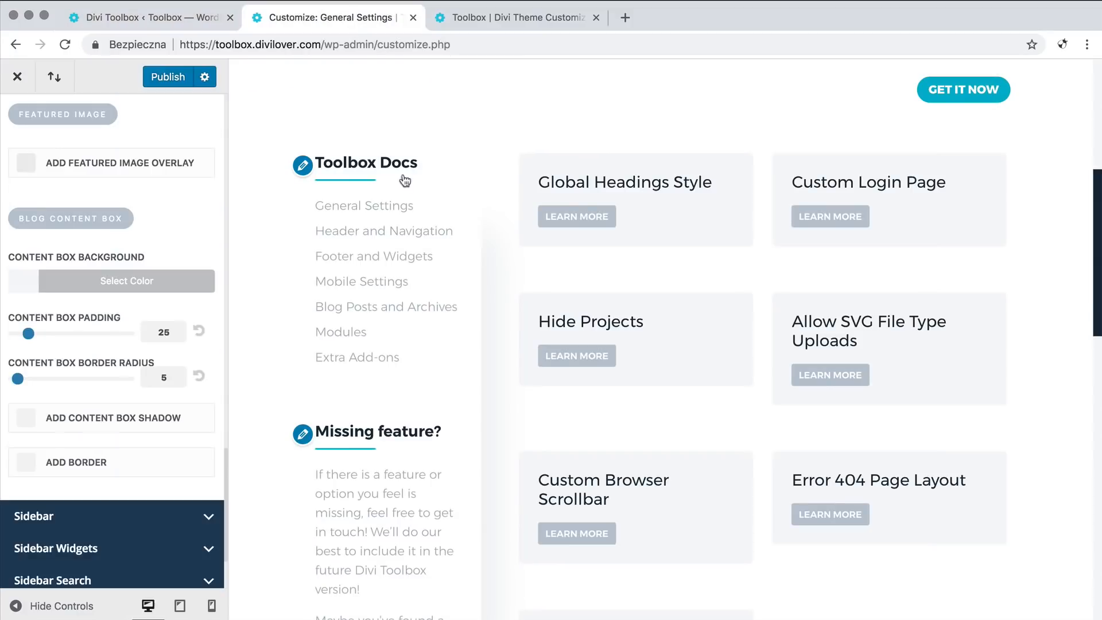
pyautogui.click(580, 181)
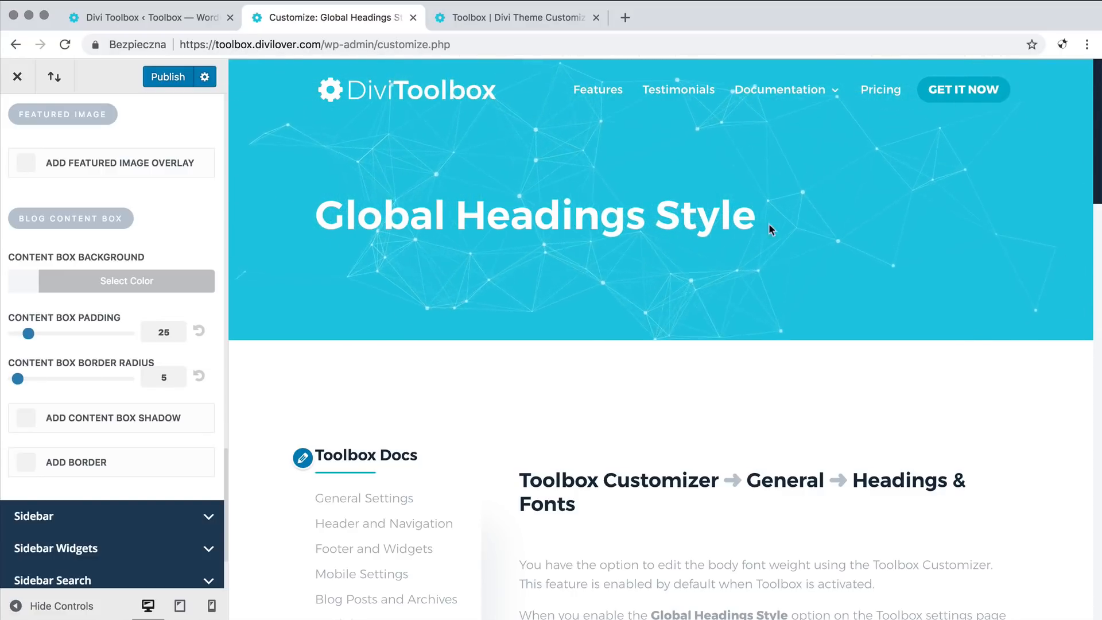
# Step: Return to the plugin's Blog settings and examine the Single Post options and the Custom Layouts header assignments
pyautogui.click(152, 19)
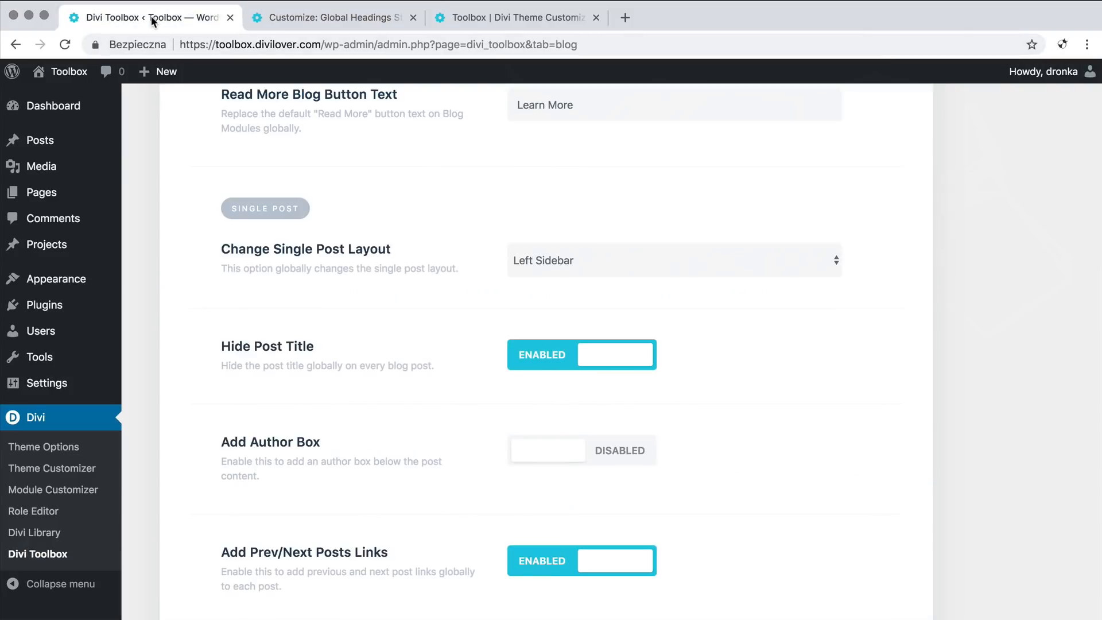
pyautogui.scroll(-10, 235, 358)
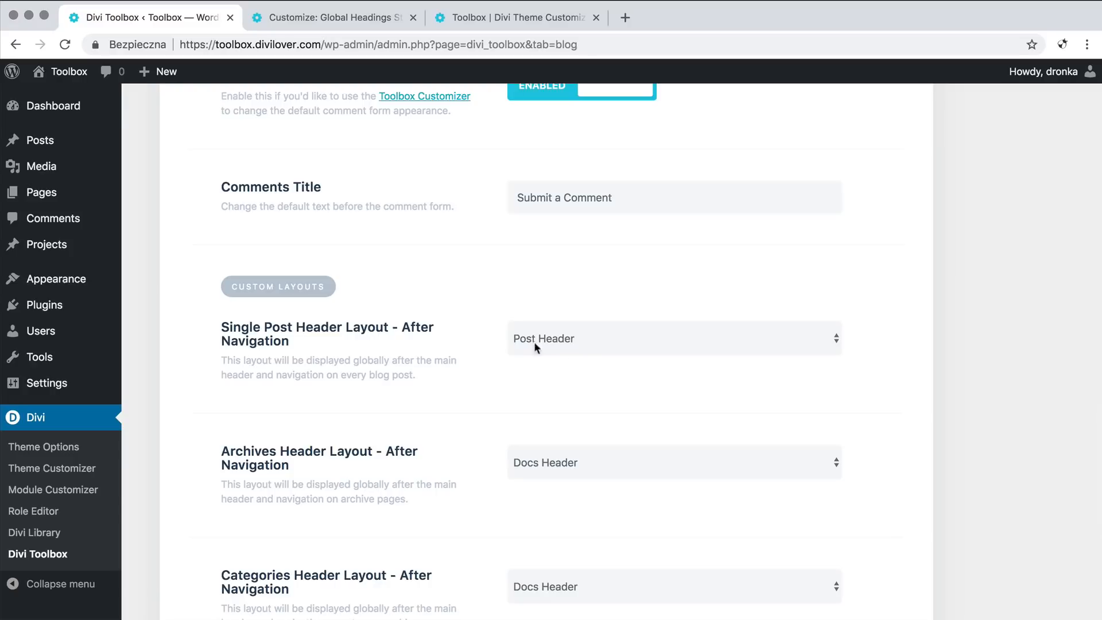
pyautogui.scroll(10, 166, 352)
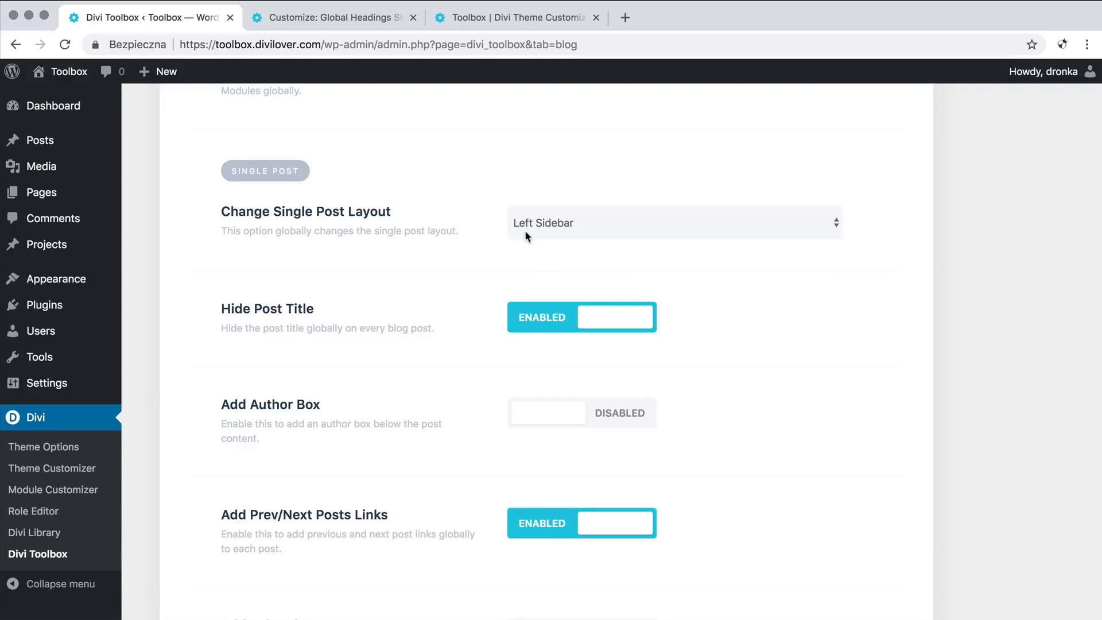
# Step: In the Theme Customizer preview, examine the Global Headings Style post's header, sidebar, content and previous/next links
pyautogui.click(295, 23)
pyautogui.scroll(-5, 680, 505)
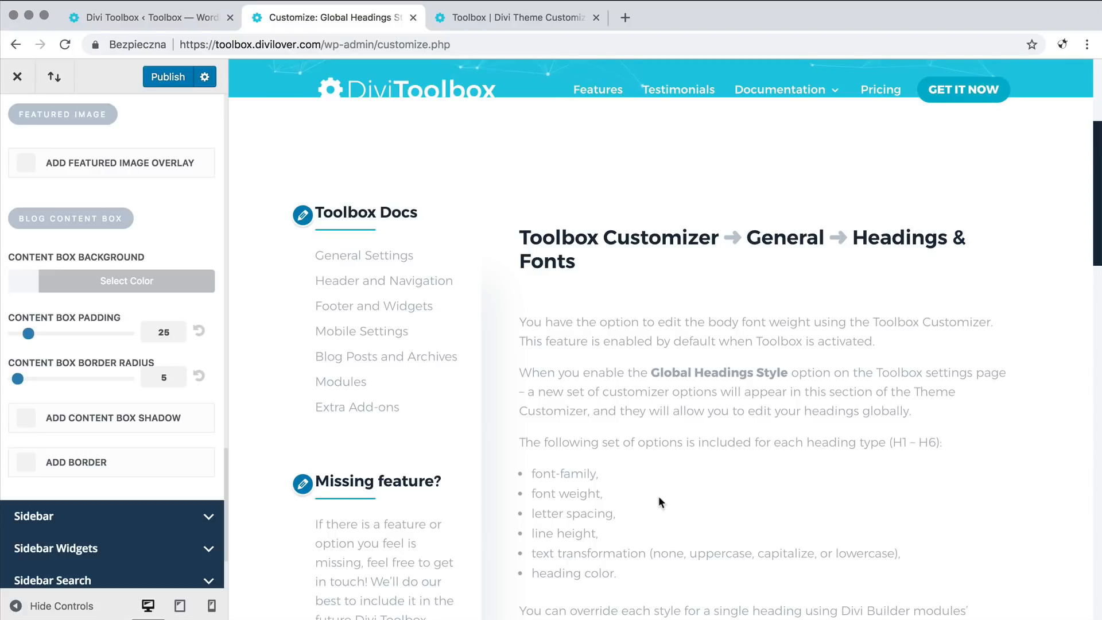
pyautogui.scroll(-2, 600, 436)
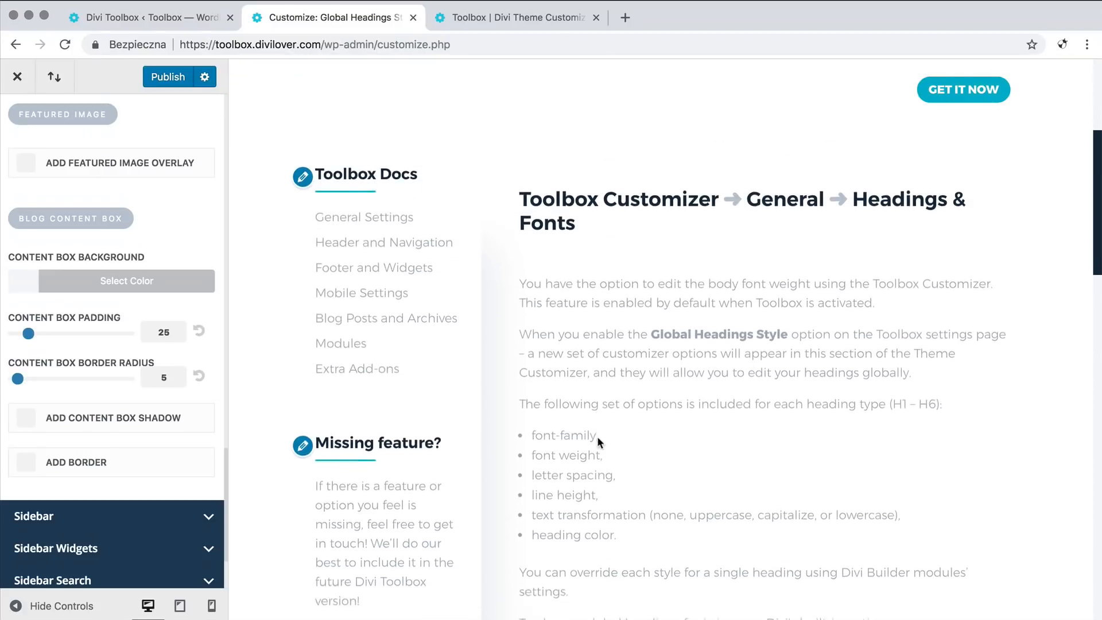
pyautogui.scroll(-4, 598, 442)
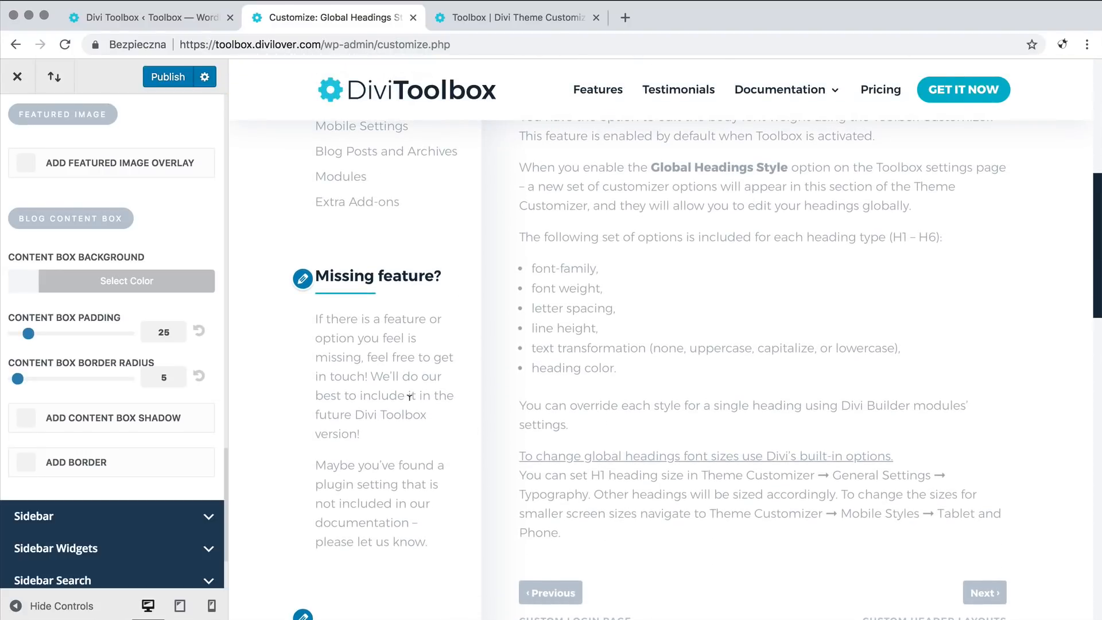
pyautogui.scroll(10, 409, 396)
pyautogui.scroll(-4, 410, 405)
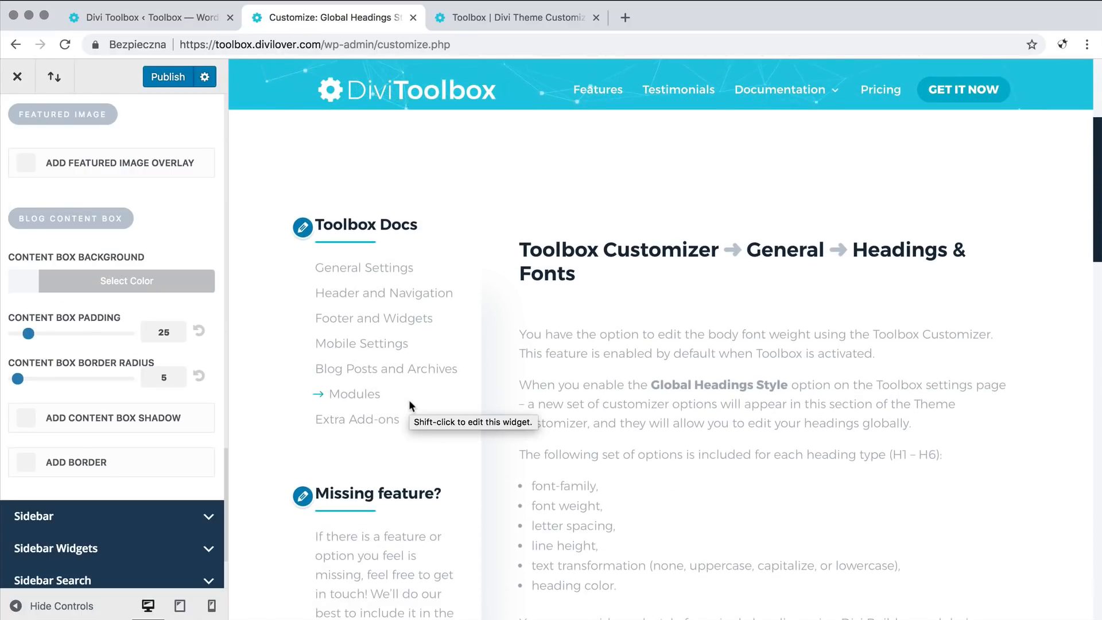
pyautogui.scroll(-6, 531, 418)
pyautogui.scroll(-8, 531, 419)
pyautogui.scroll(4, 531, 433)
pyautogui.scroll(10, 530, 423)
pyautogui.scroll(4, 530, 425)
pyautogui.scroll(-3, 618, 475)
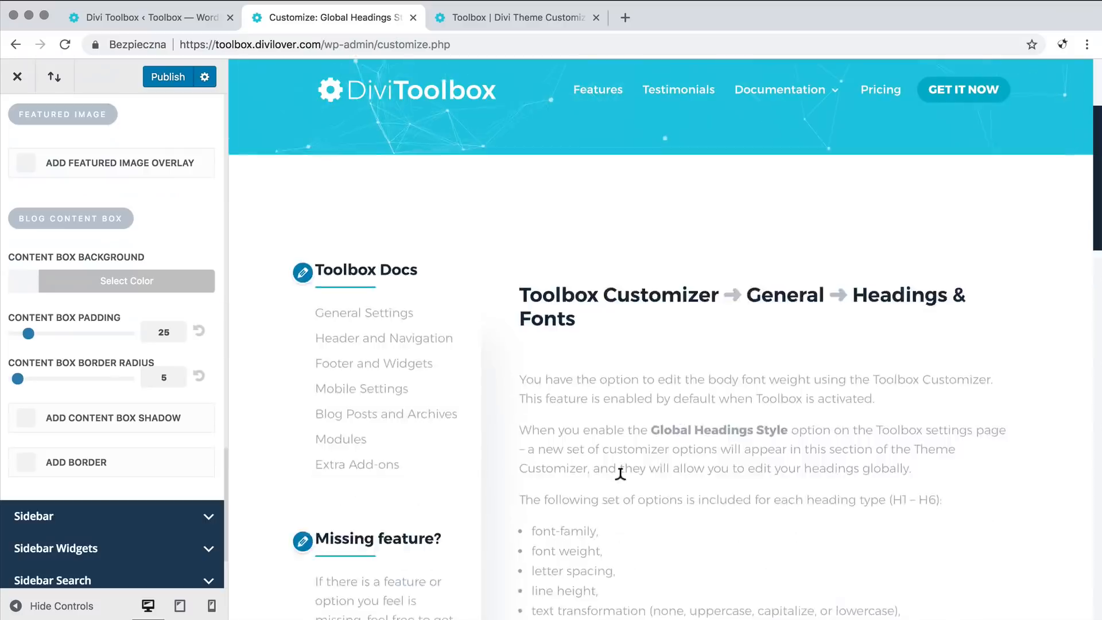
pyautogui.scroll(-5, 605, 483)
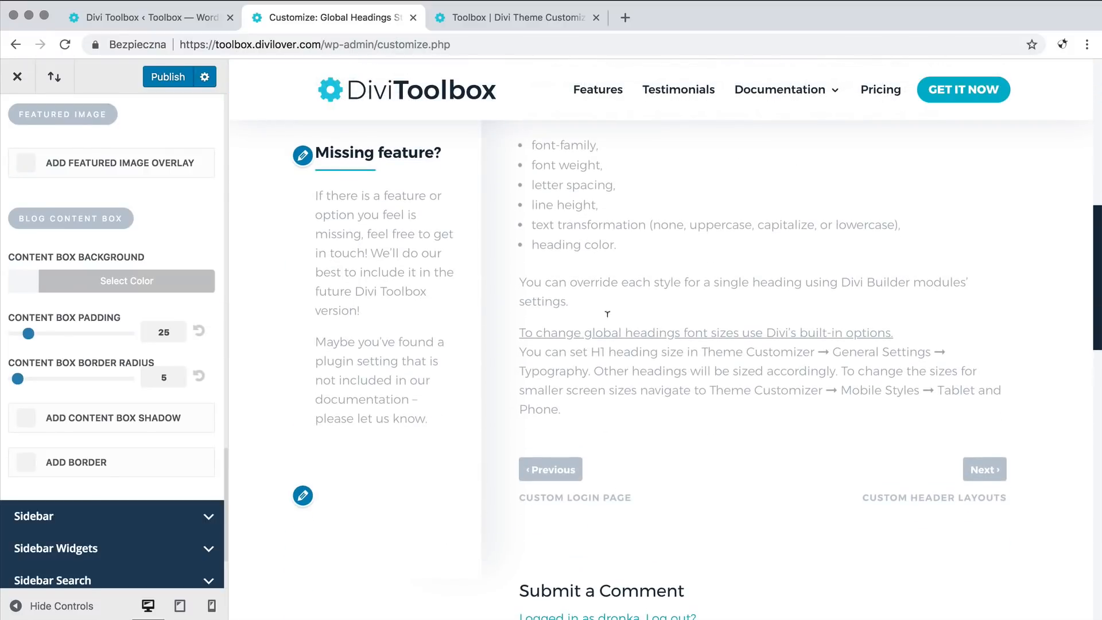
# Step: Check the Add Author Box and Add Prev/Next Posts Links settings in the plugin, and compare them with the post preview
pyautogui.click(129, 22)
pyautogui.scroll(-3, 238, 246)
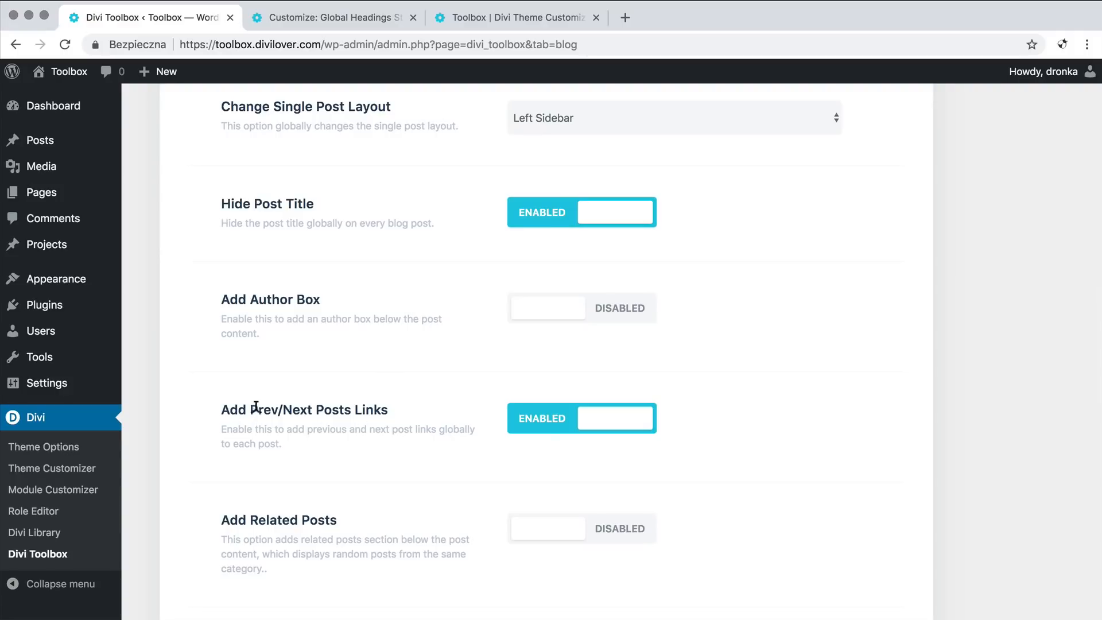
pyautogui.click(351, 30)
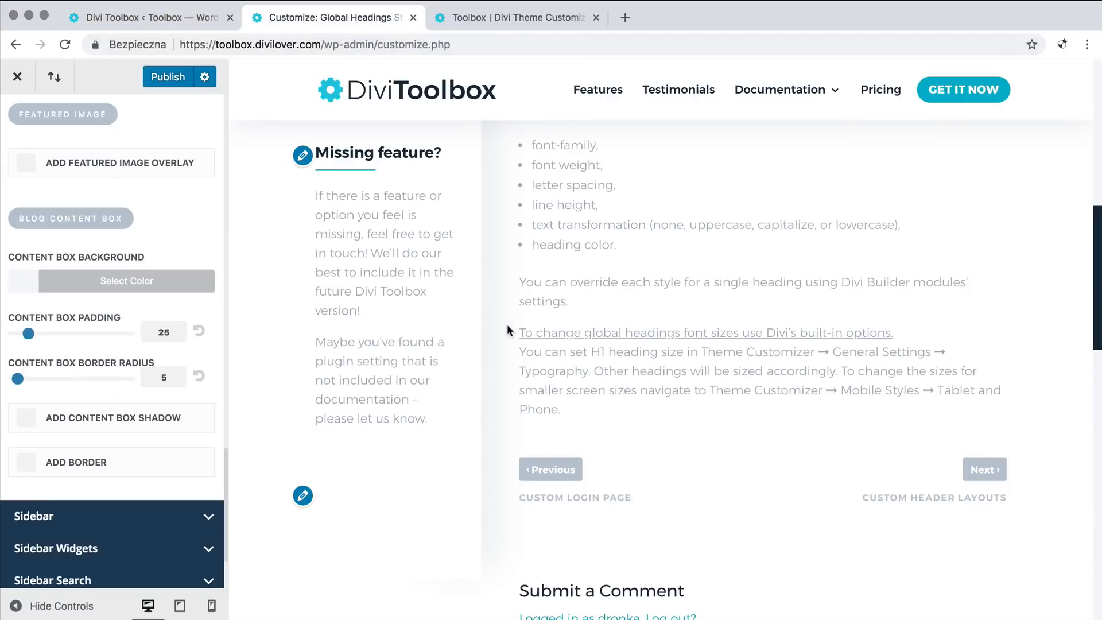
# Step: Back in the plugin's Blog settings, examine the Add Related Posts, Customize Comments Form and Comments Title options
pyautogui.click(126, 25)
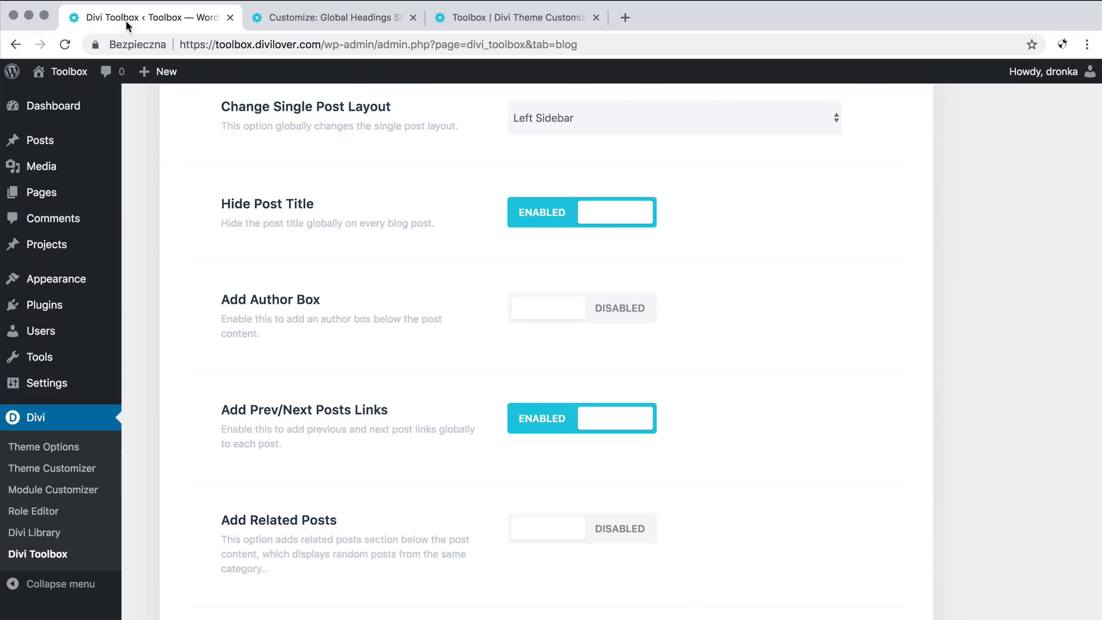
pyautogui.scroll(-3, 440, 337)
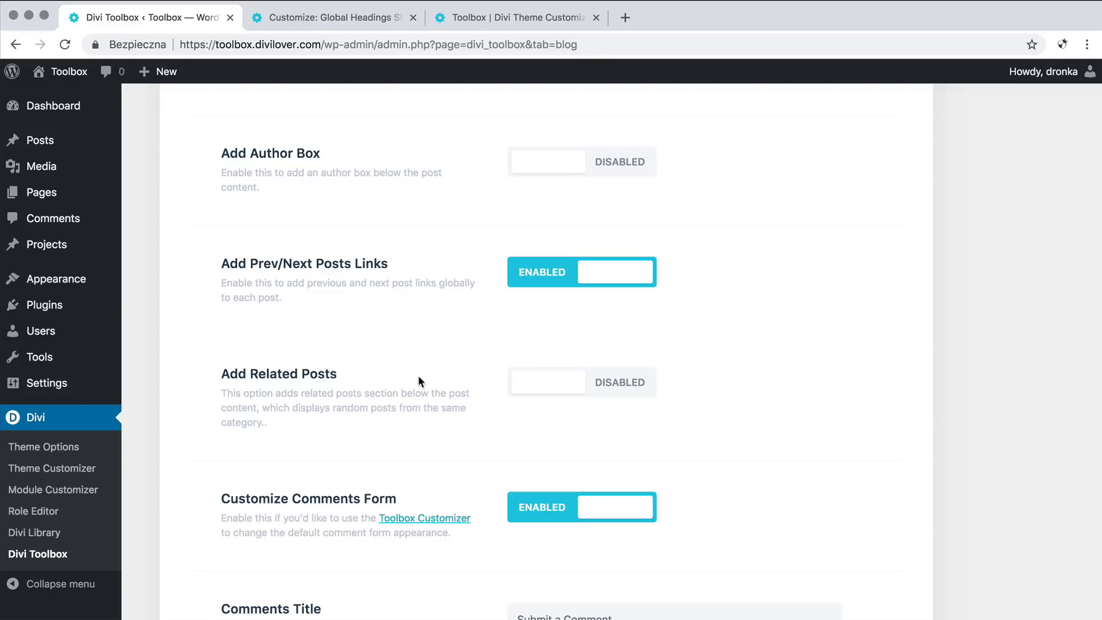
pyautogui.scroll(-1, 418, 381)
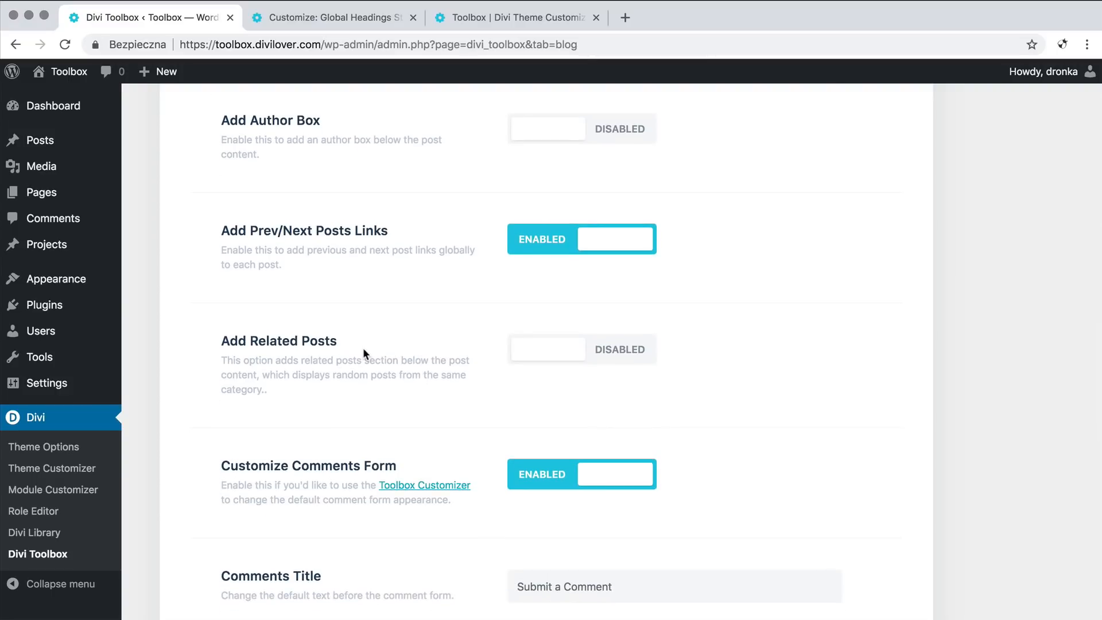
pyautogui.scroll(-2, 363, 351)
pyautogui.scroll(-3, 362, 347)
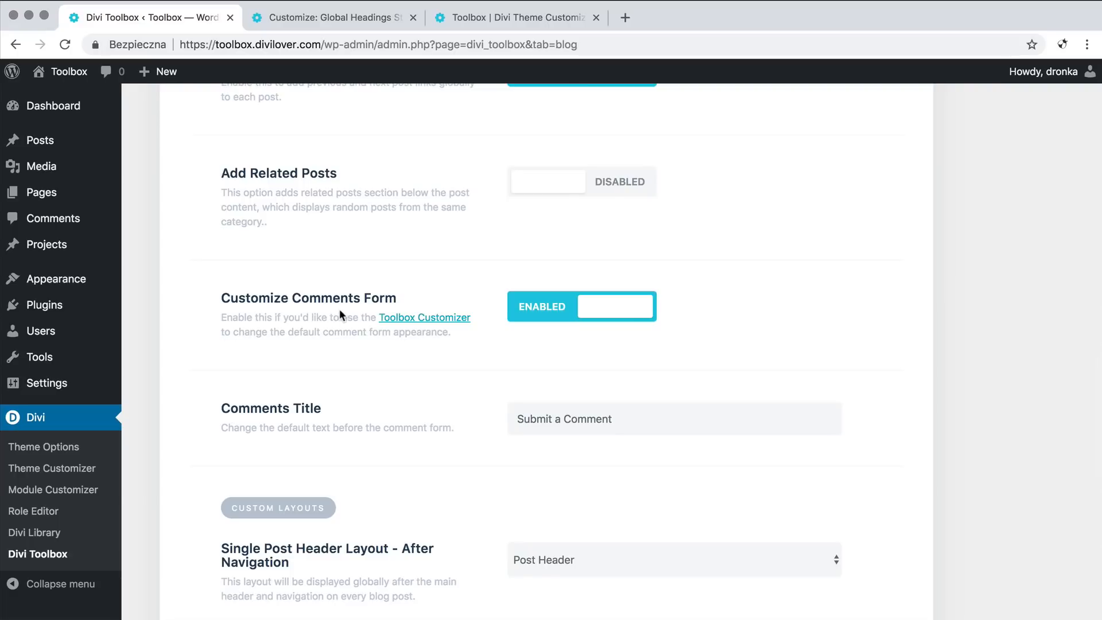
# Step: Switch to the Theme Customizer and collapse the Categories & Archives section of the Blog options
pyautogui.click(336, 22)
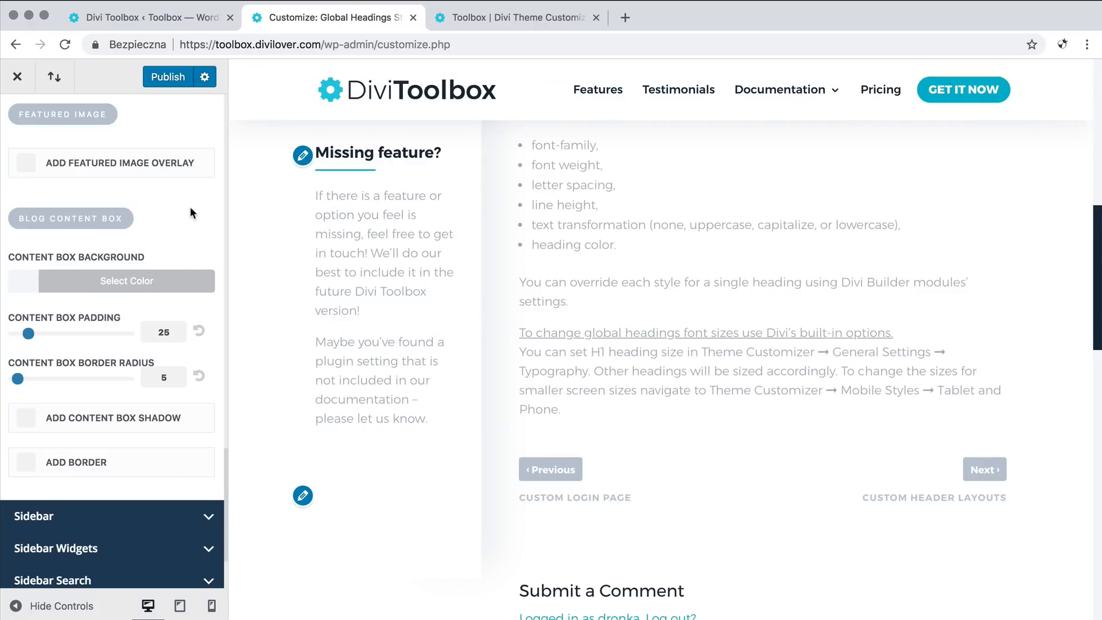
pyautogui.scroll(5, 191, 207)
pyautogui.scroll(5, 190, 212)
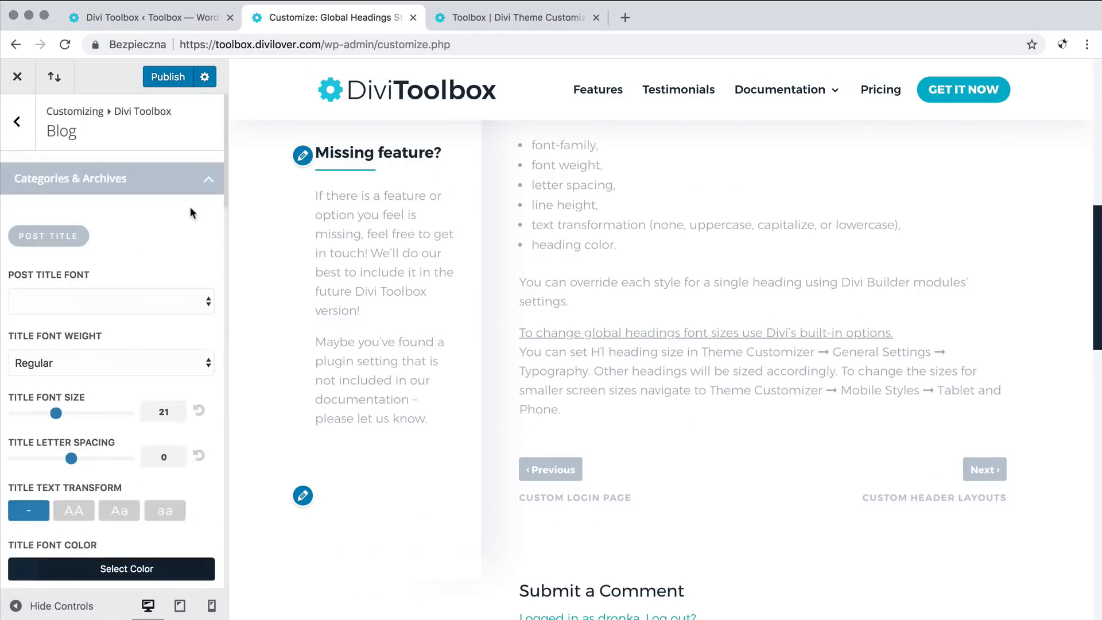
pyautogui.click(210, 182)
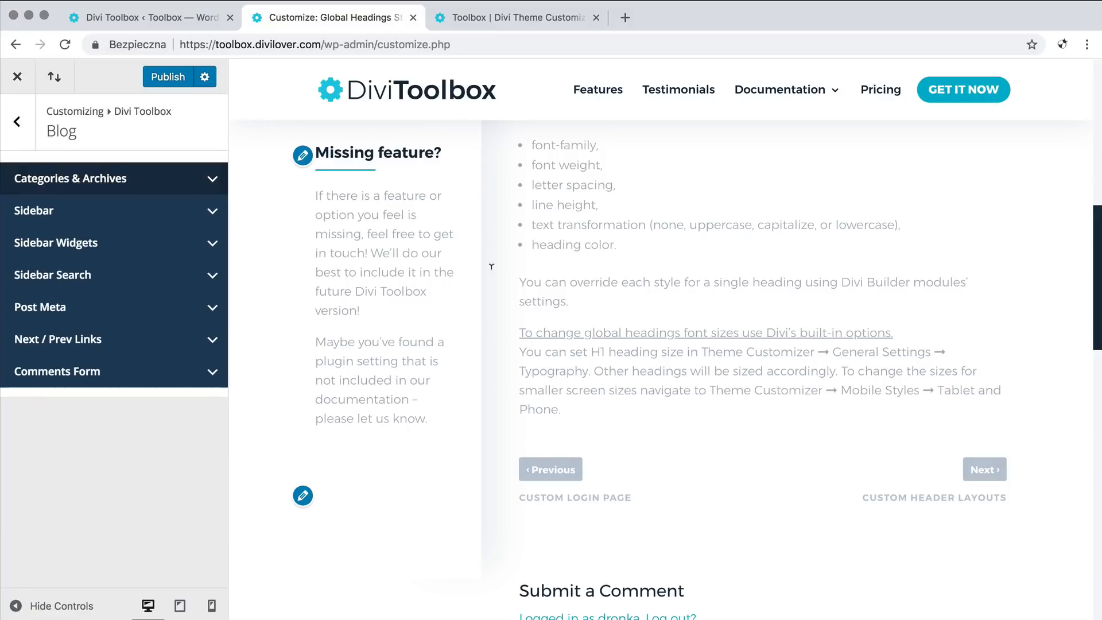
# Step: Examine the comment form below the post in the preview, including its title, comment field and submit button
pyautogui.scroll(-10, 722, 288)
pyautogui.scroll(5, 722, 288)
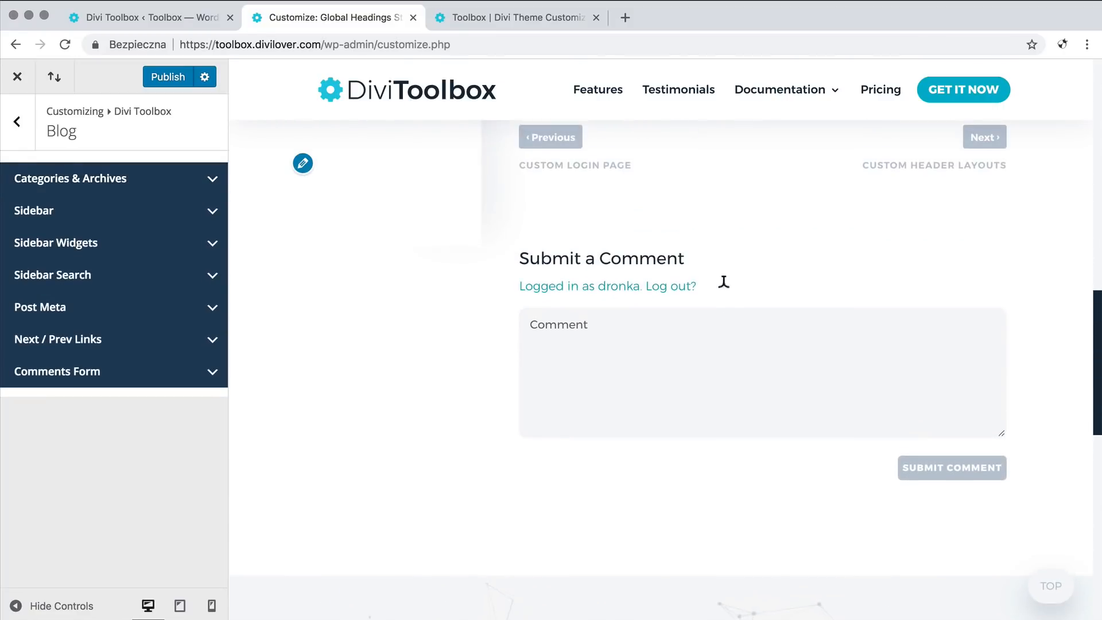
pyautogui.scroll(1, 572, 305)
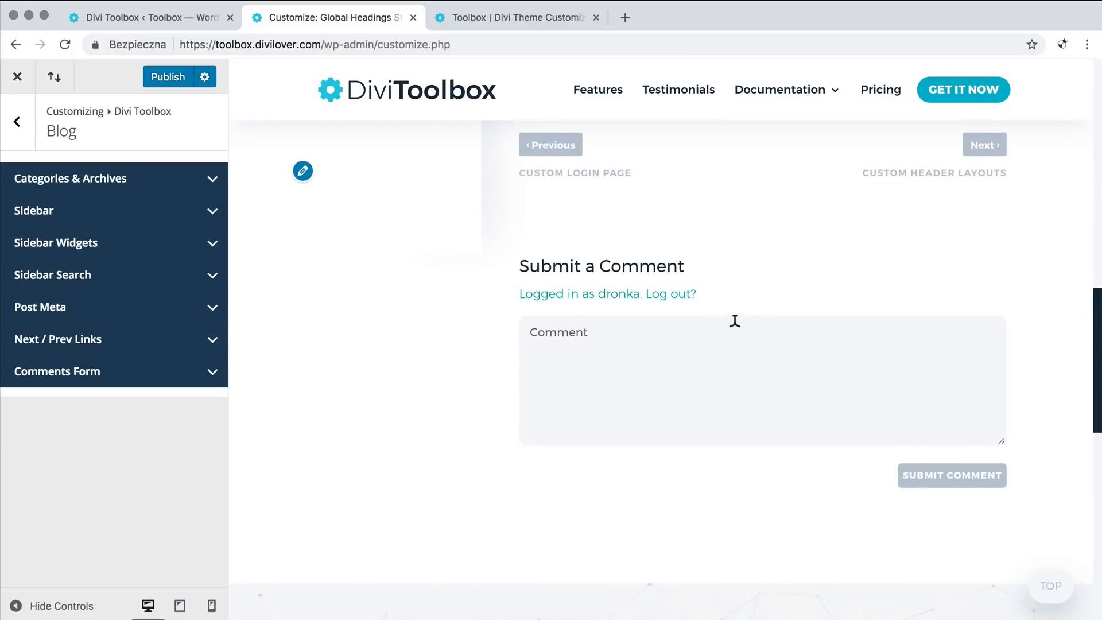
pyautogui.scroll(-1, 755, 308)
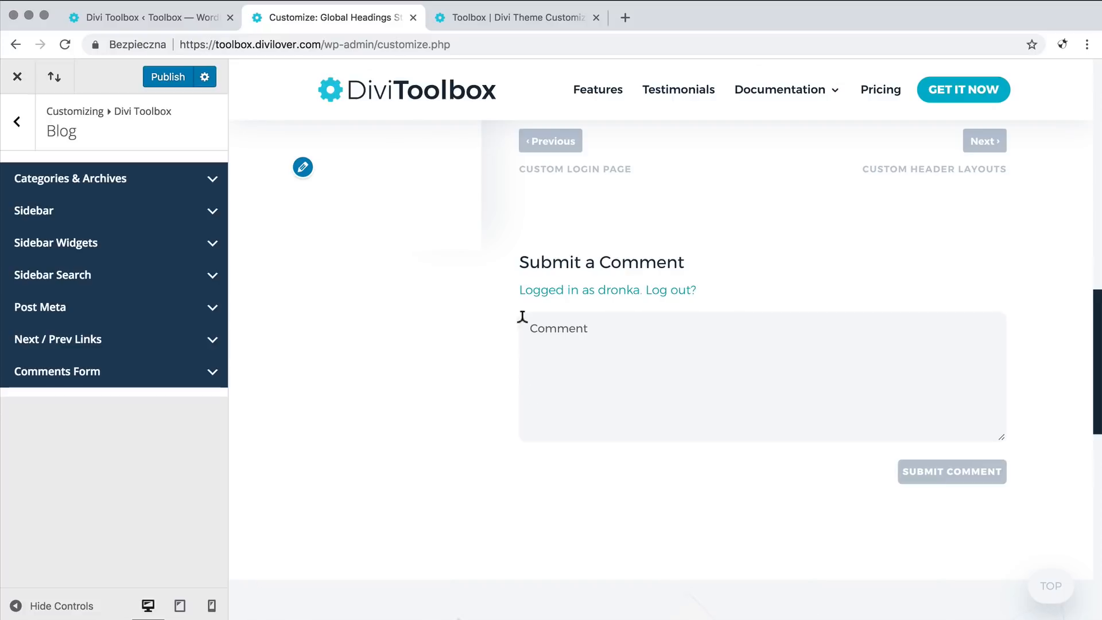
pyautogui.scroll(3, 603, 320)
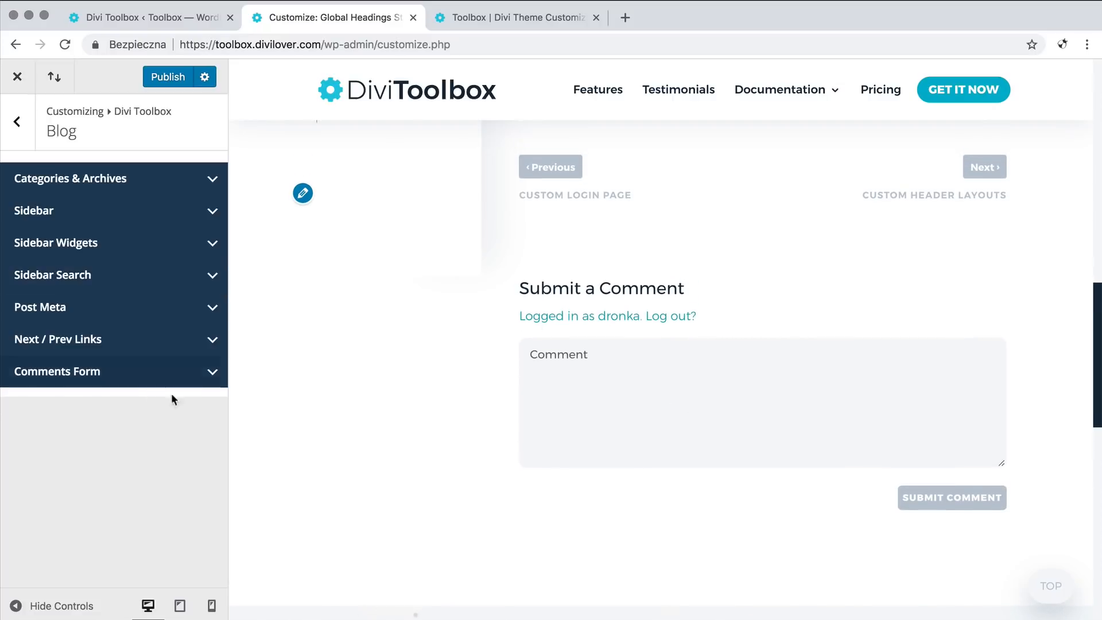
# Step: Expand the Comments Form section and examine its message field, form fields, focus field, submit button and hover options
pyautogui.scroll(-4, 169, 417)
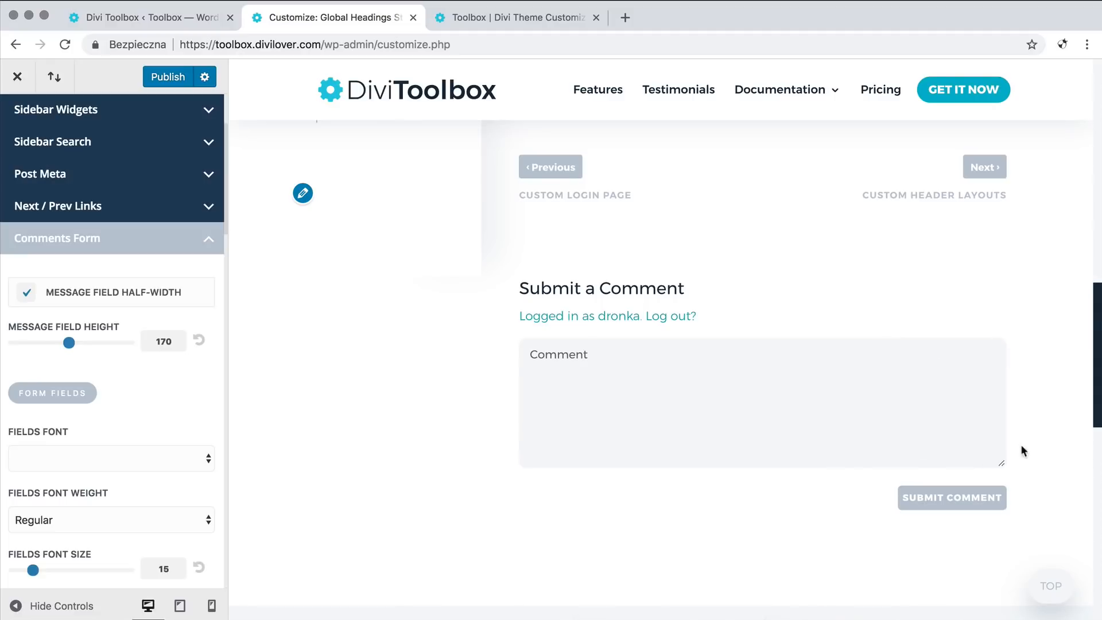
pyautogui.scroll(-10, 168, 388)
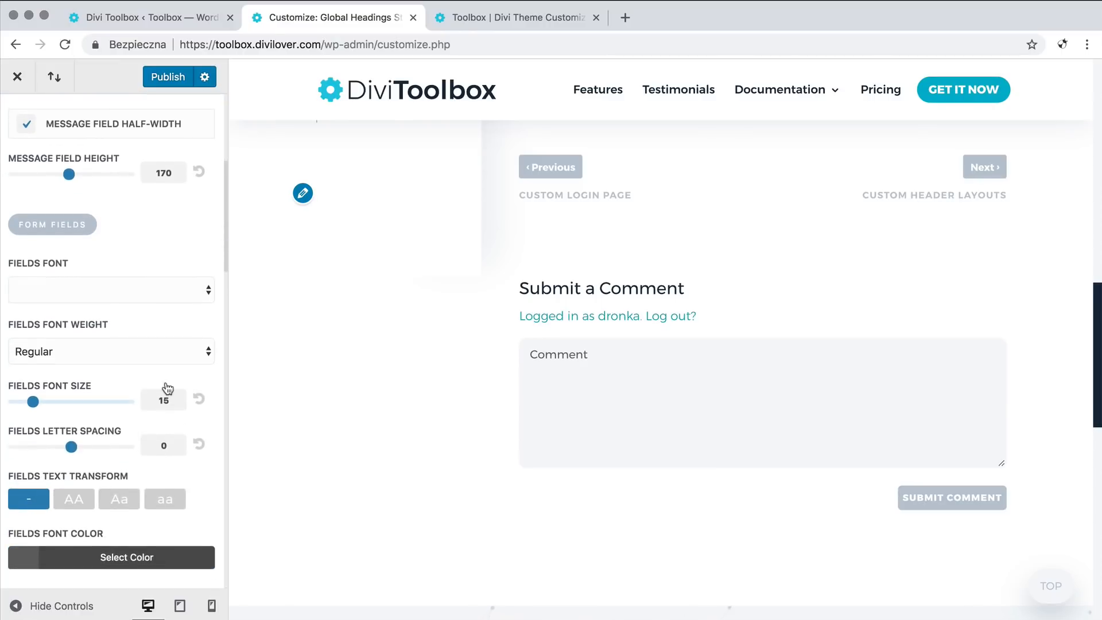
pyautogui.scroll(-9, 168, 388)
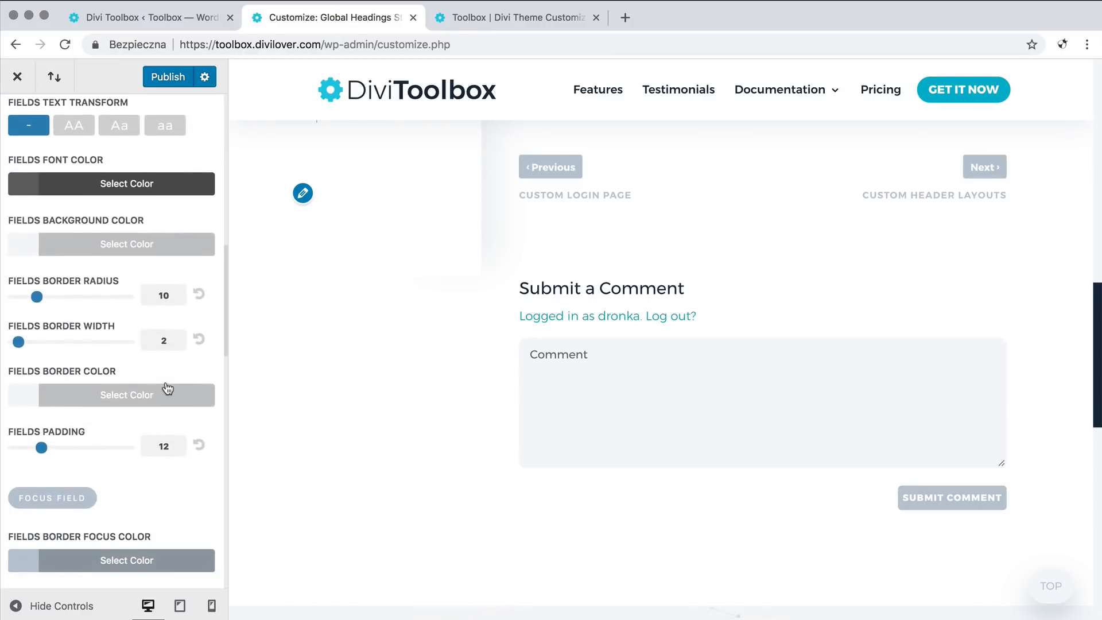
pyautogui.scroll(-18, 167, 389)
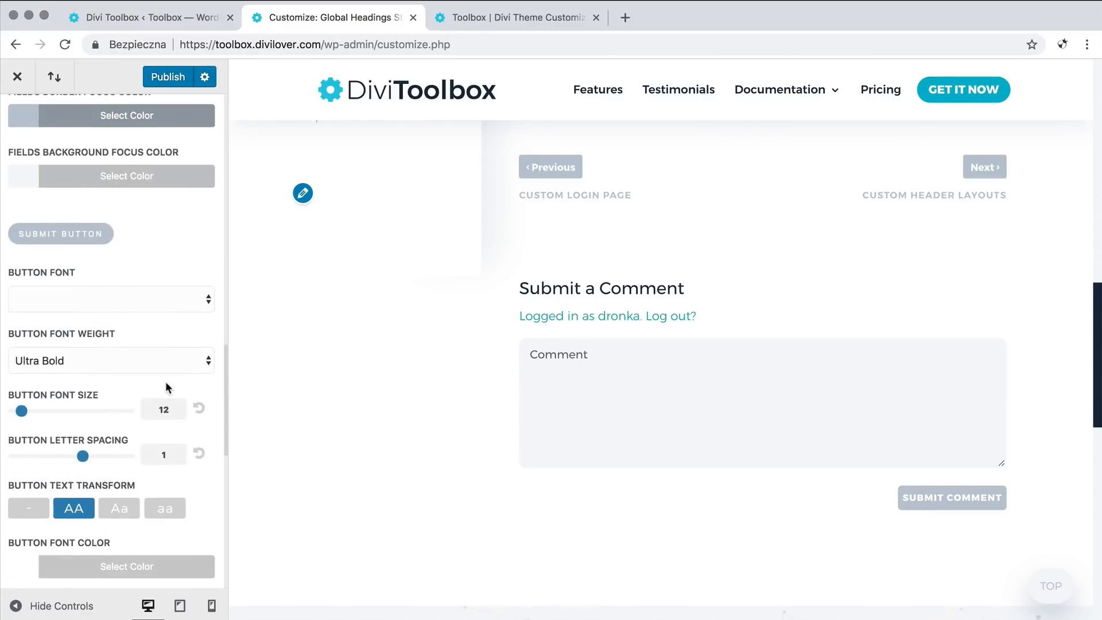
pyautogui.scroll(-4, 167, 389)
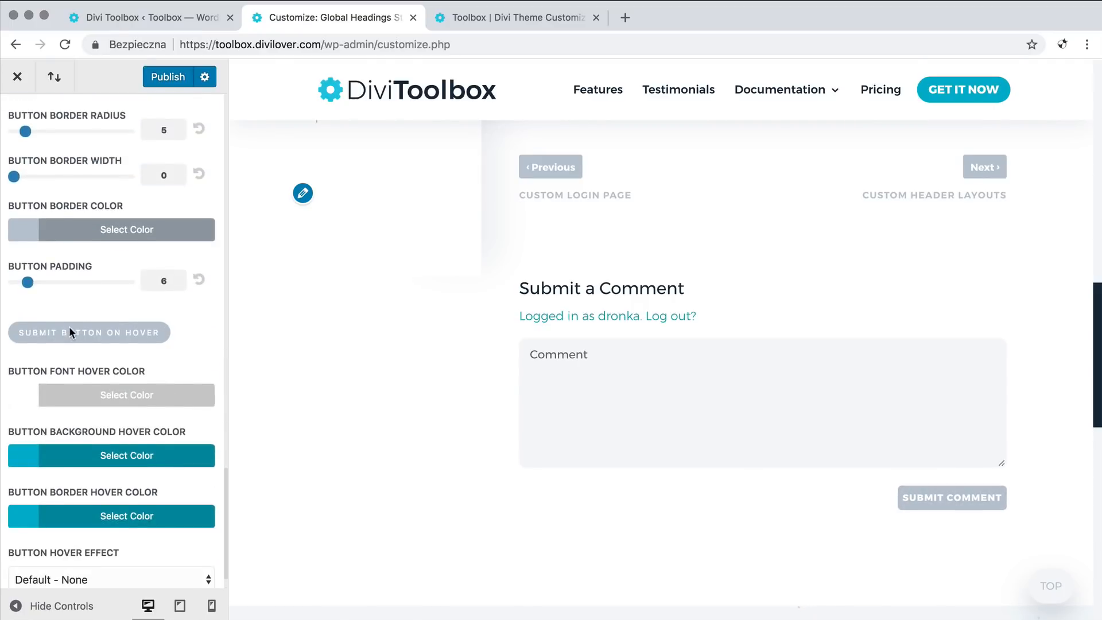
pyautogui.scroll(-1, 69, 326)
pyautogui.scroll(20, 69, 326)
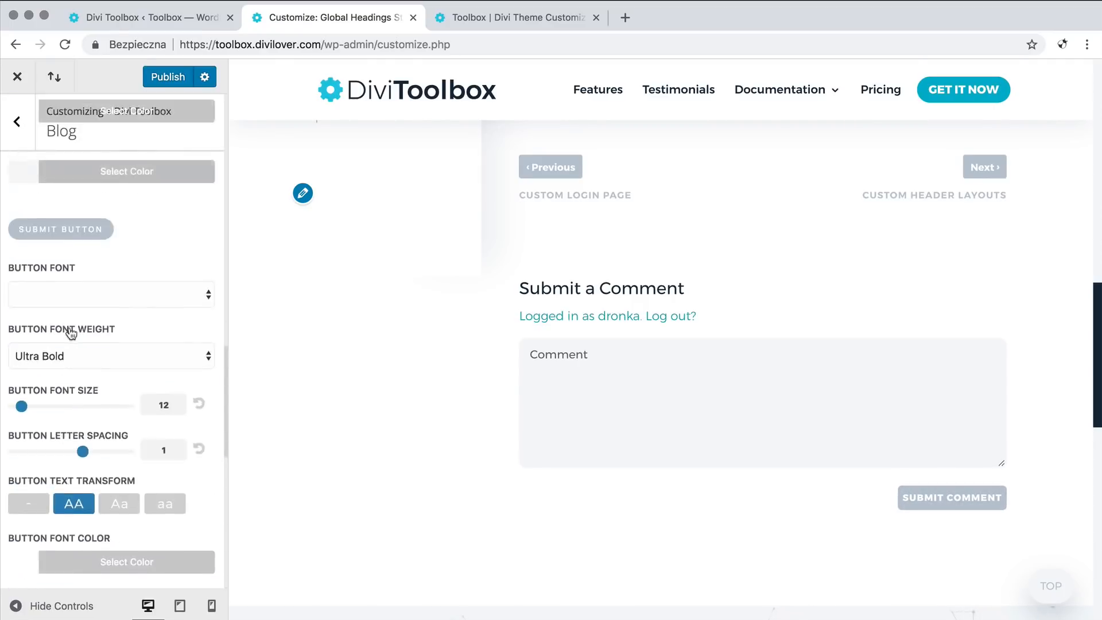
# Step: Compare the Comments Title setting in the plugin's Blog settings with the comment form heading in the Customizer preview
pyautogui.click(137, 18)
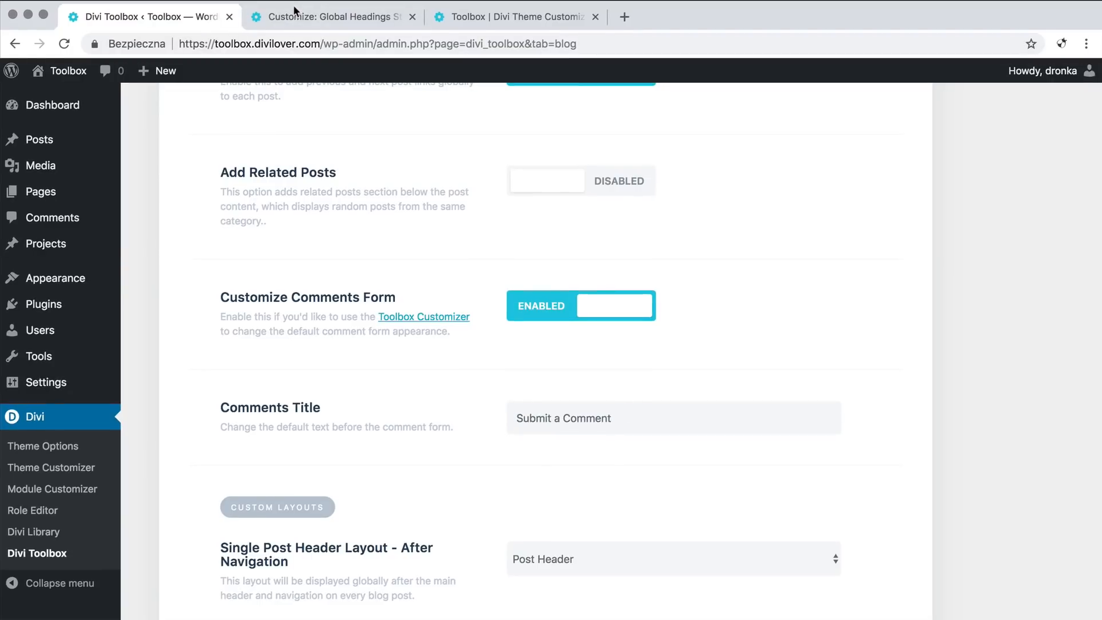
pyautogui.click(293, 19)
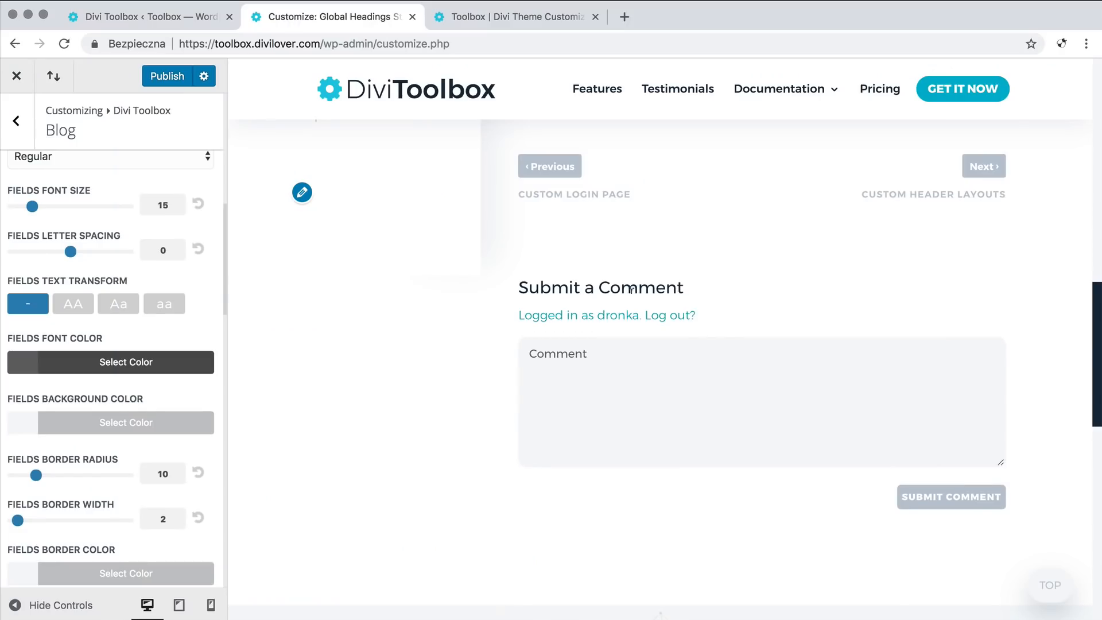
pyautogui.click(136, 16)
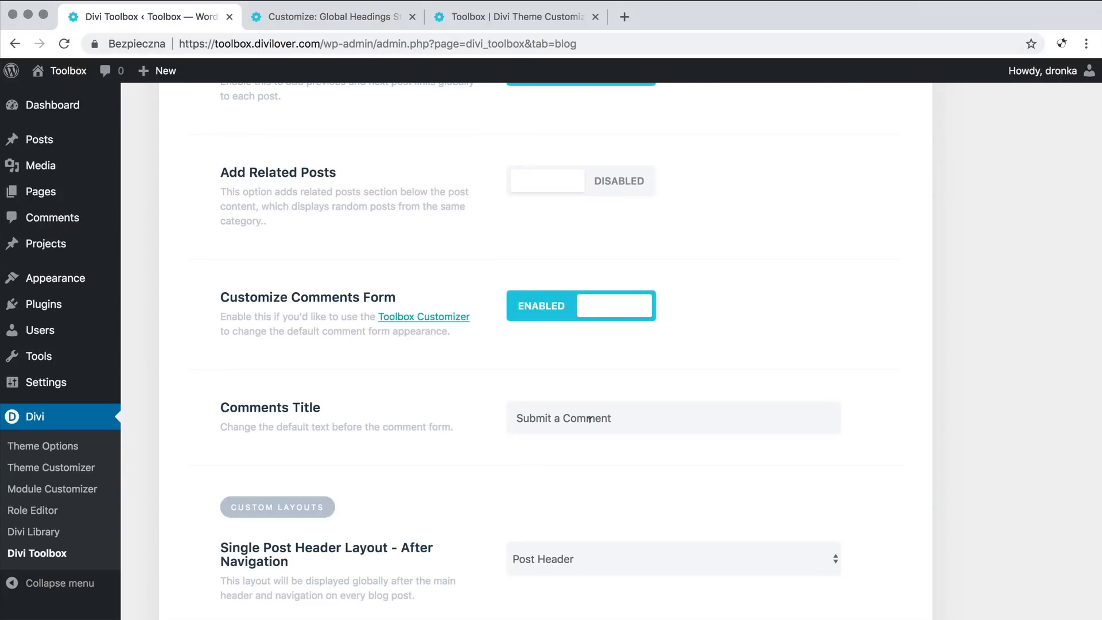
# Step: Examine the Custom Layouts options for single post, archives and categories headers in the plugin's Blog settings
pyautogui.scroll(-5, 343, 458)
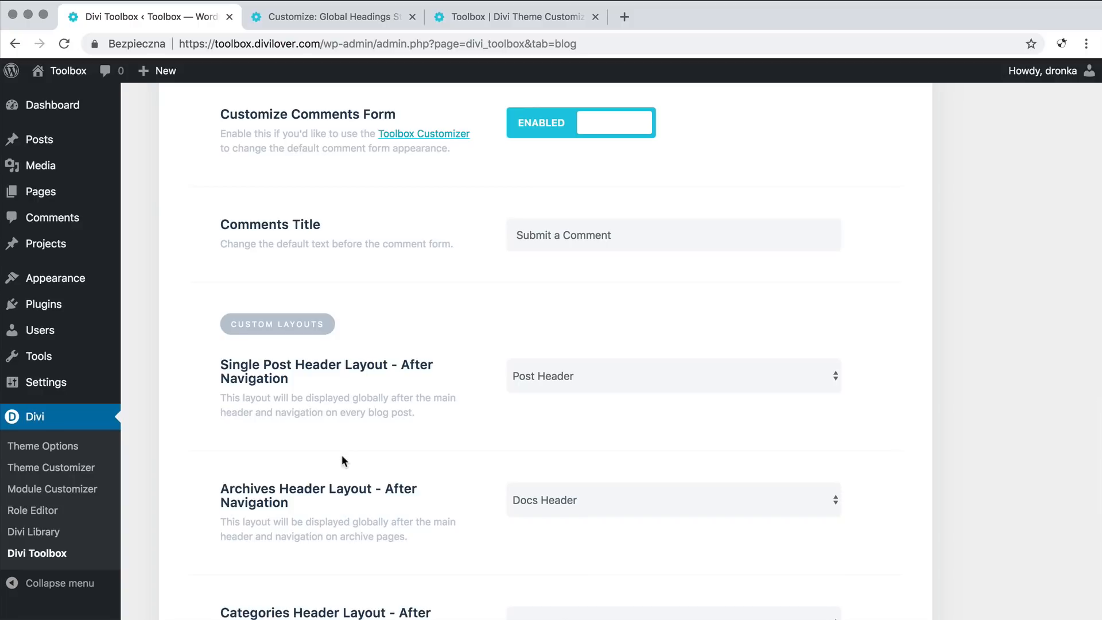
pyautogui.scroll(-4, 341, 458)
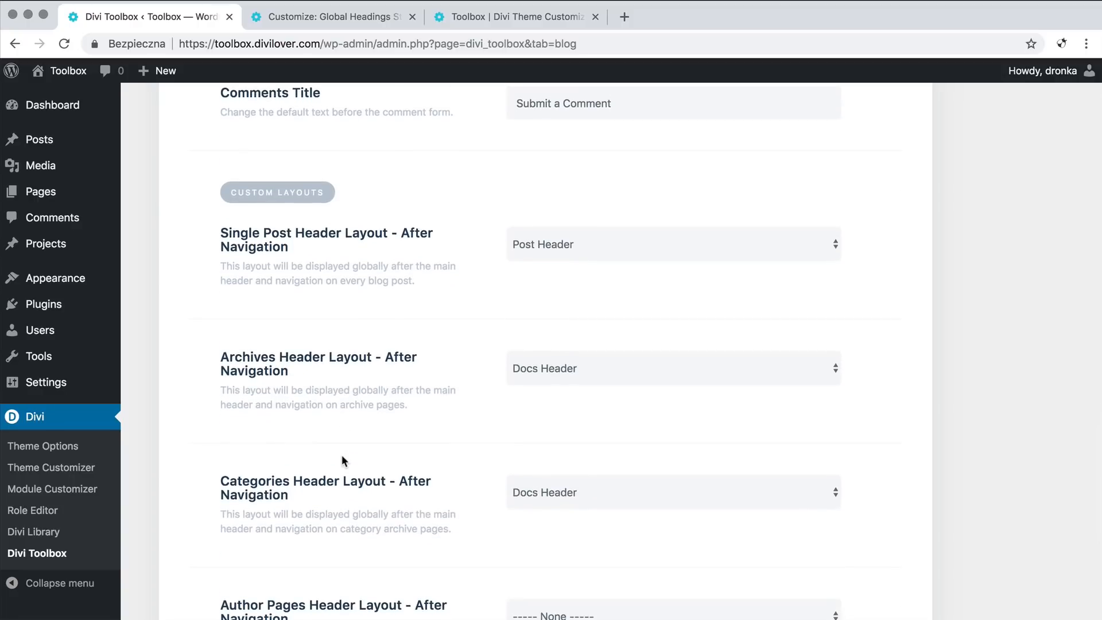
pyautogui.scroll(-2, 342, 457)
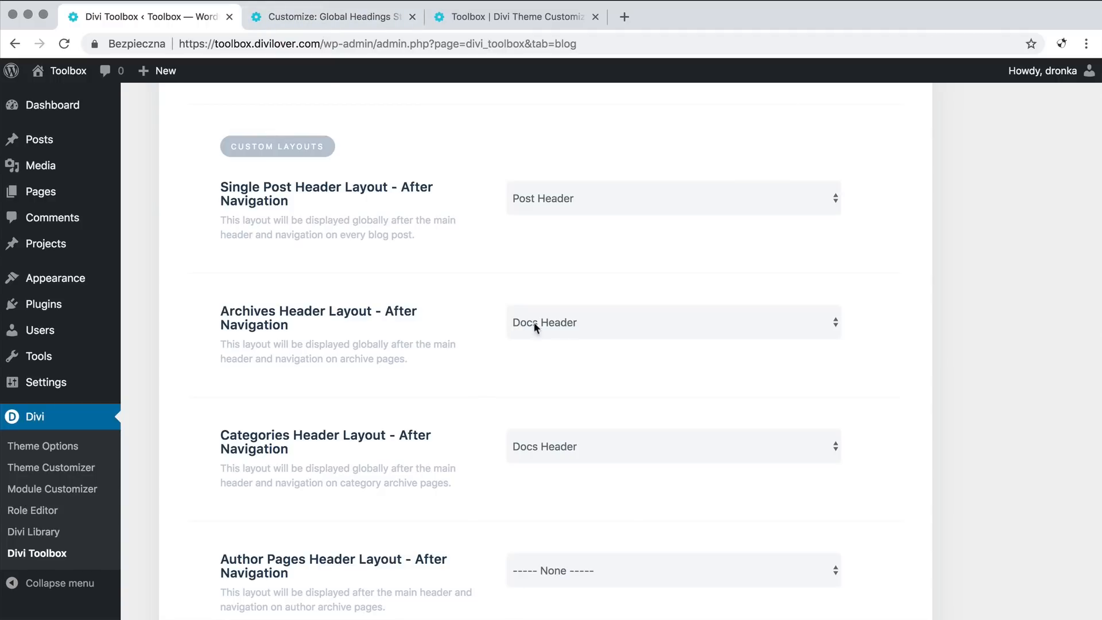
# Step: View the Header and Navigation and the Footer and Widgets documentation category pages in the Customizer preview to inspect their header layout
pyautogui.click(345, 16)
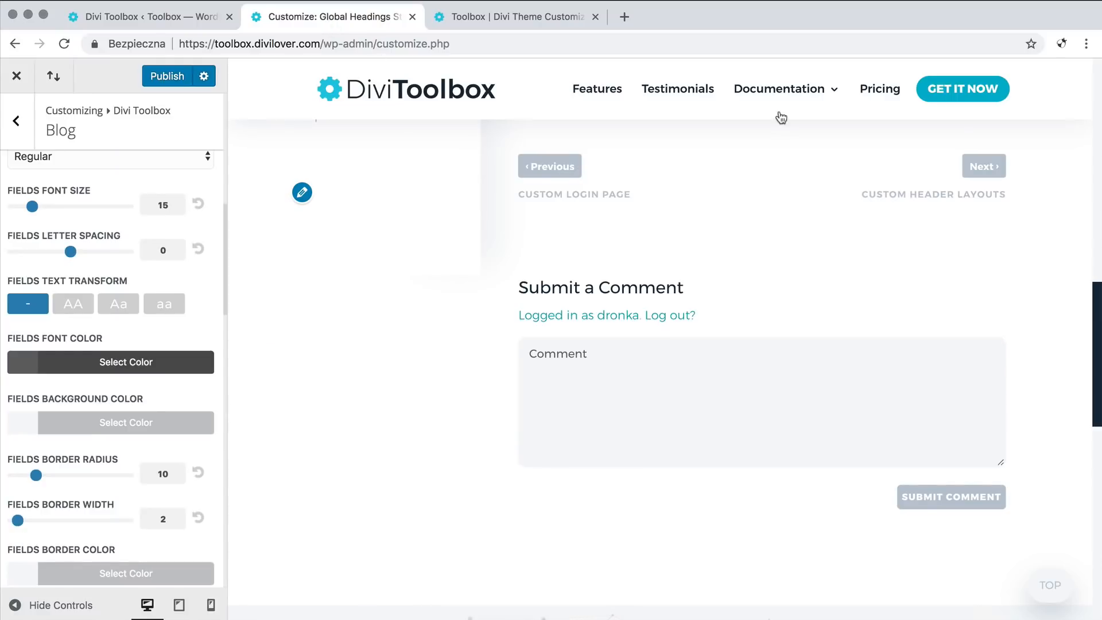
pyautogui.moveTo(778, 88)
pyautogui.click(786, 214)
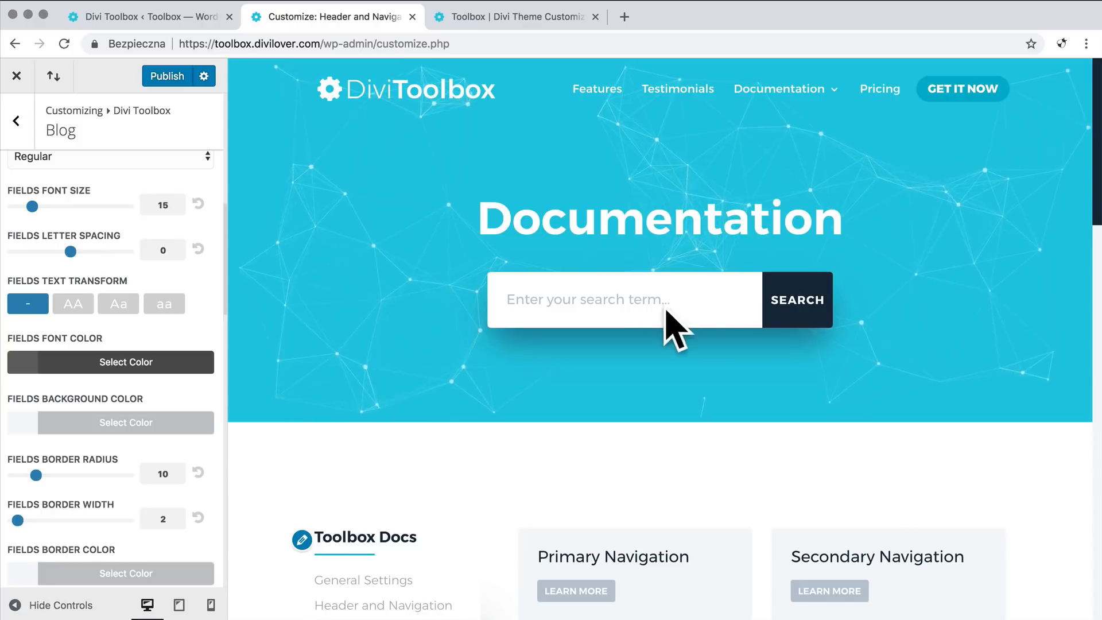
pyautogui.scroll(-3, 582, 294)
pyautogui.scroll(-6, 581, 303)
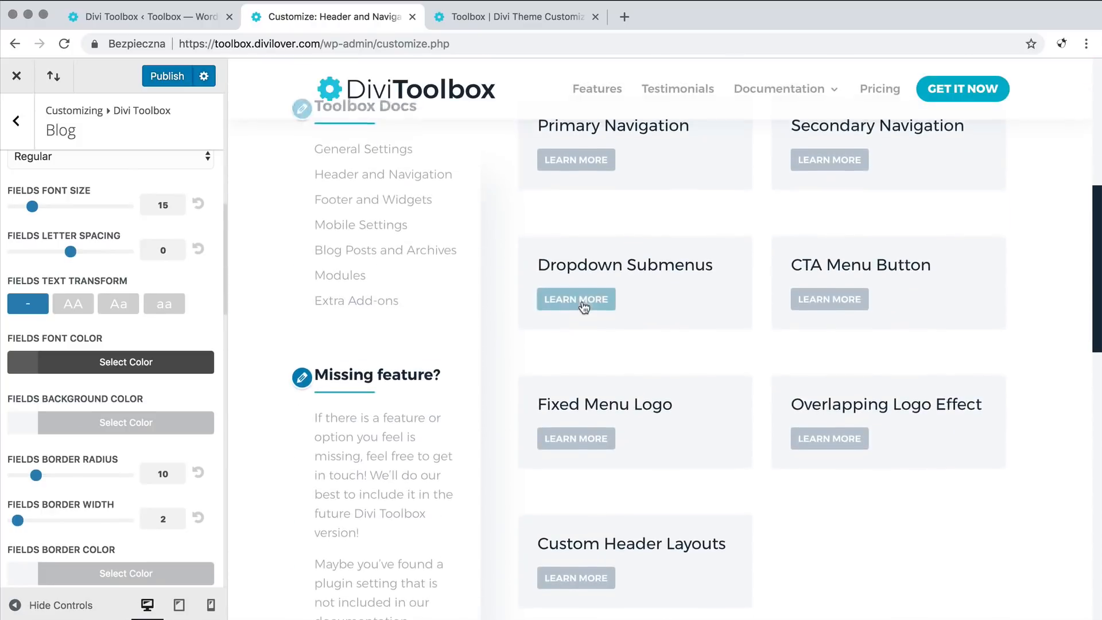
pyautogui.scroll(5, 577, 459)
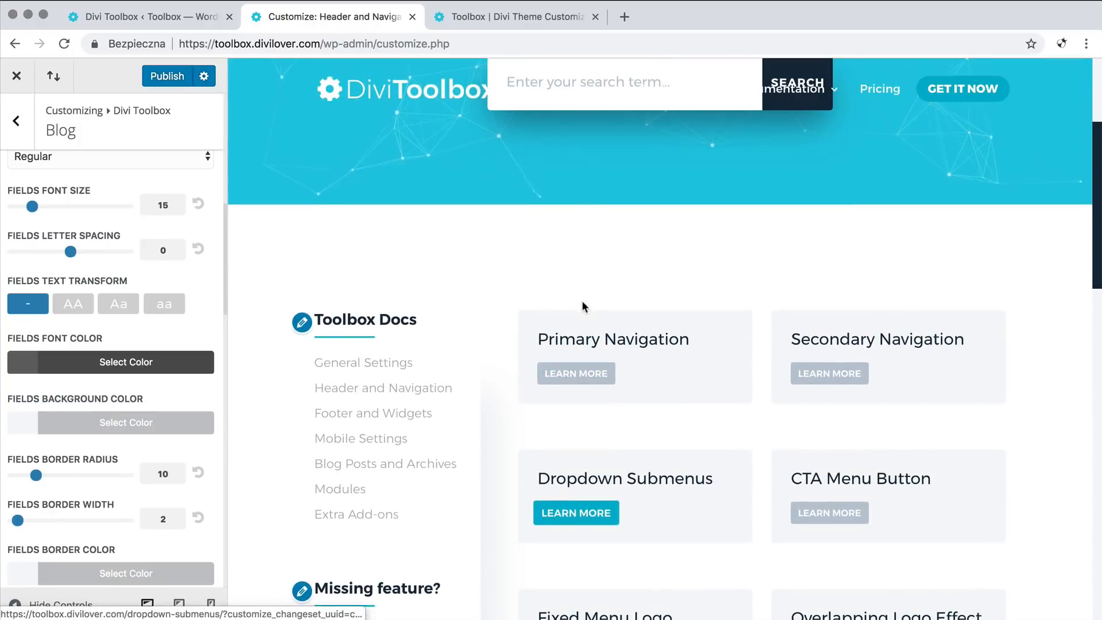
pyautogui.click(360, 413)
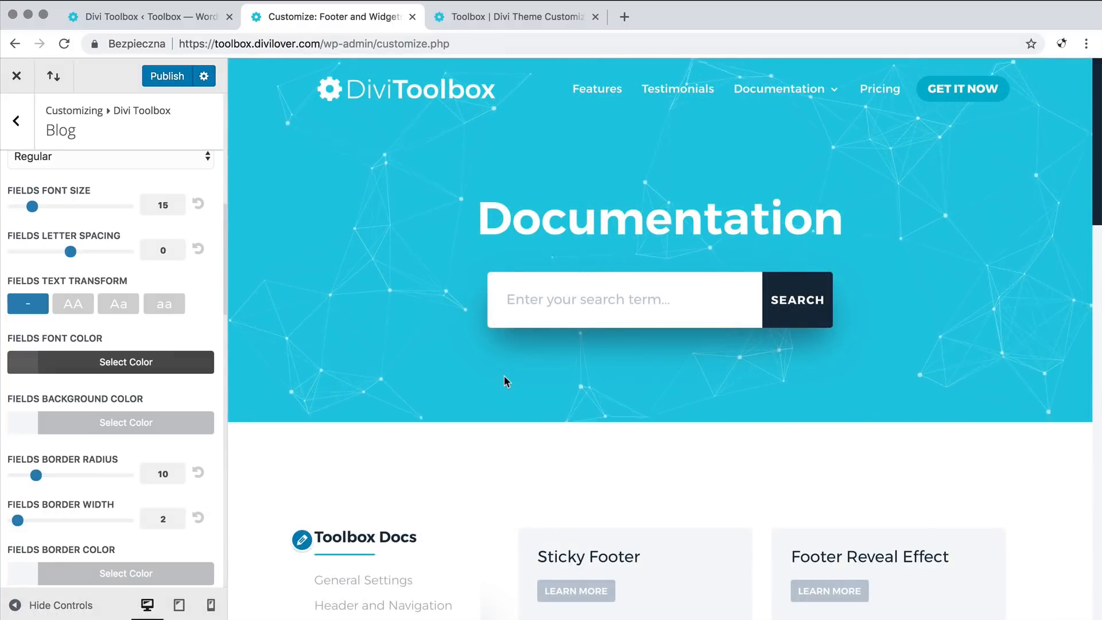
pyautogui.scroll(-10, 504, 374)
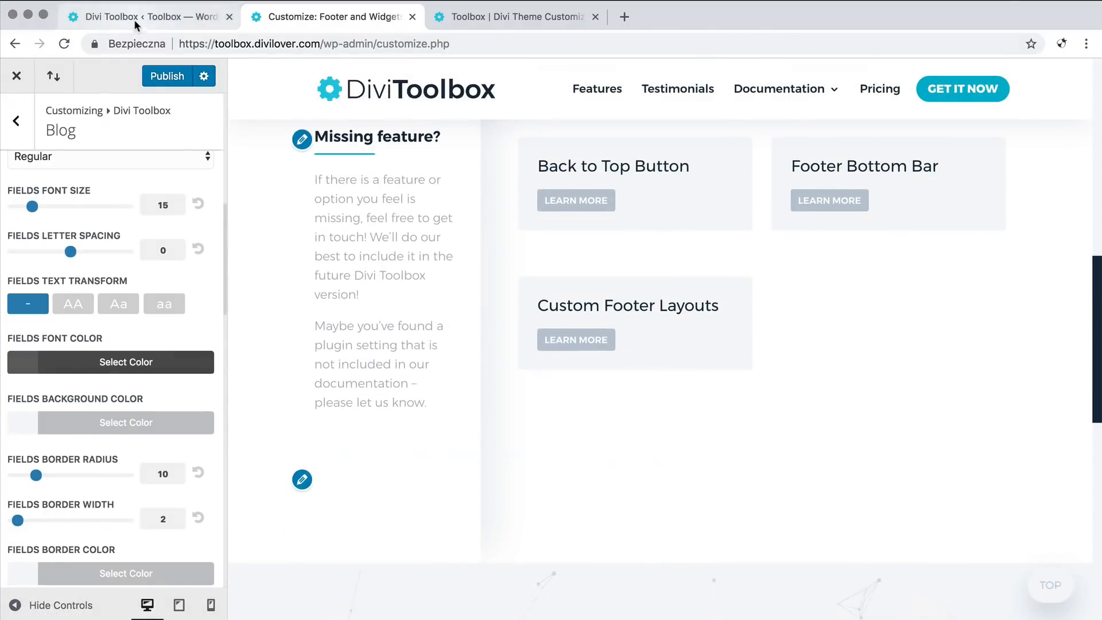
# Step: Review the archives, categories, author pages and search results header layout options in the plugin settings, and open the Modules settings
pyautogui.click(133, 17)
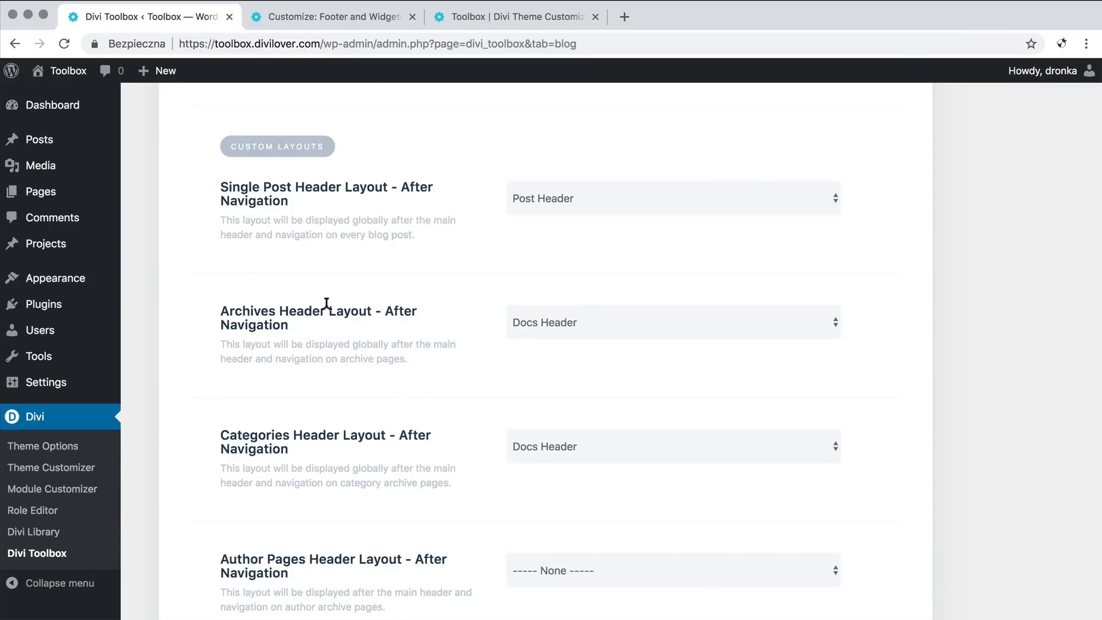
pyautogui.scroll(-2, 460, 362)
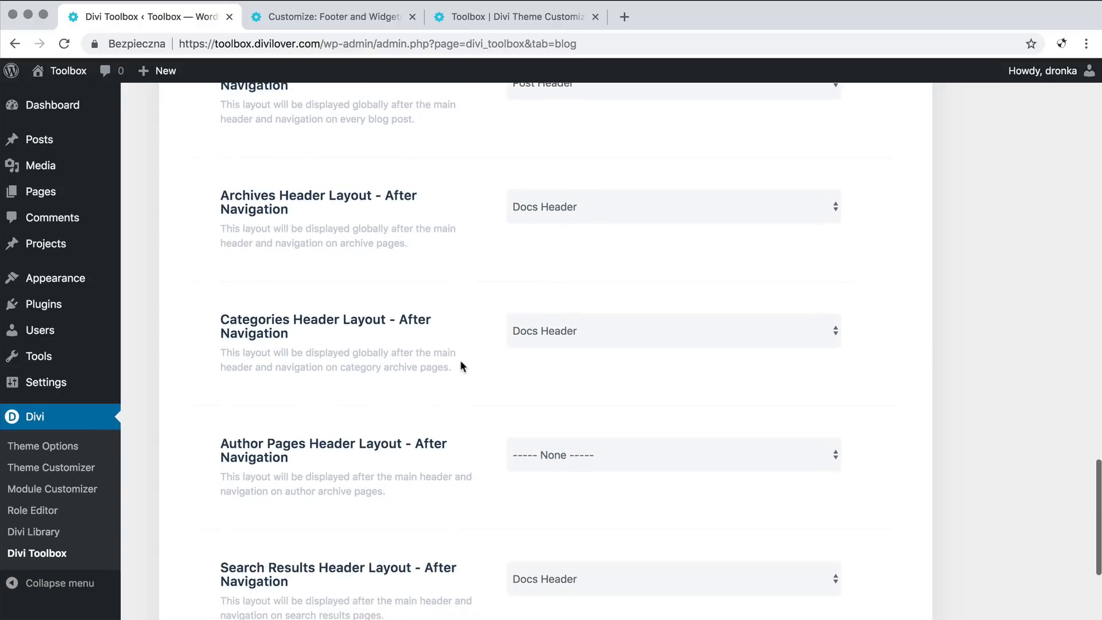
pyautogui.scroll(-2, 479, 398)
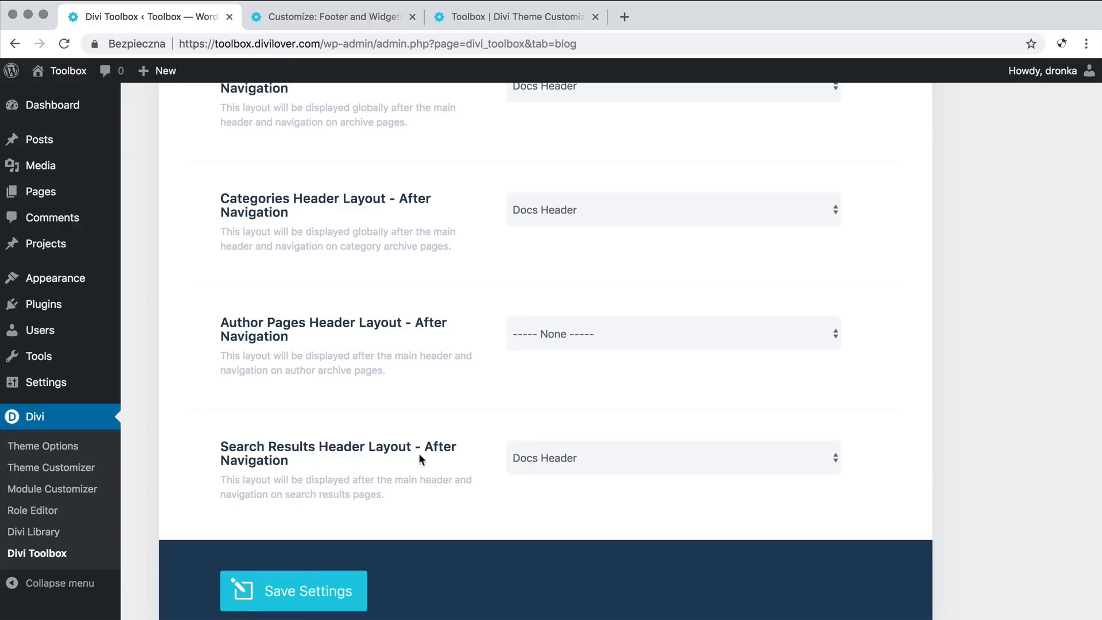
pyautogui.scroll(10, 418, 452)
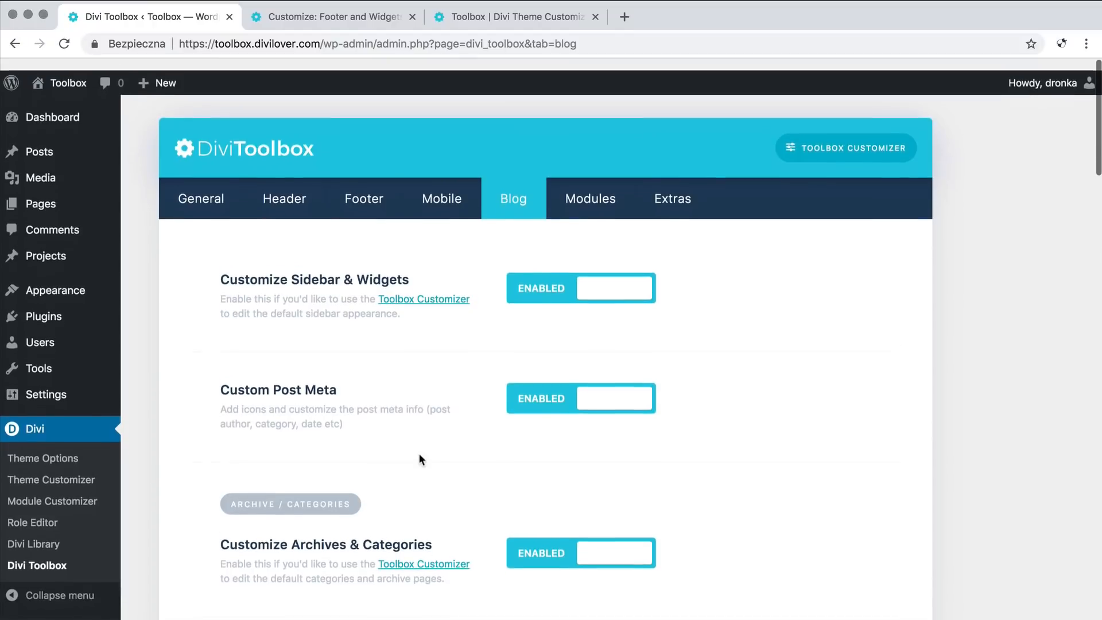
pyautogui.click(593, 187)
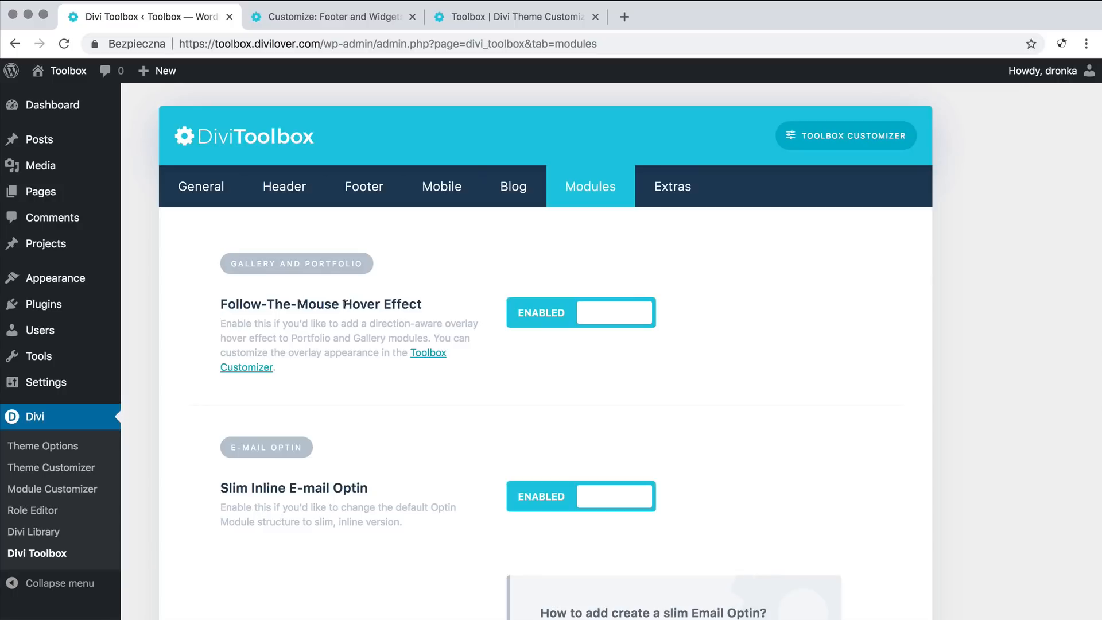
# Step: Switch to the live Toolbox site and look through the articles in the Modules documentation category
pyautogui.click(332, 20)
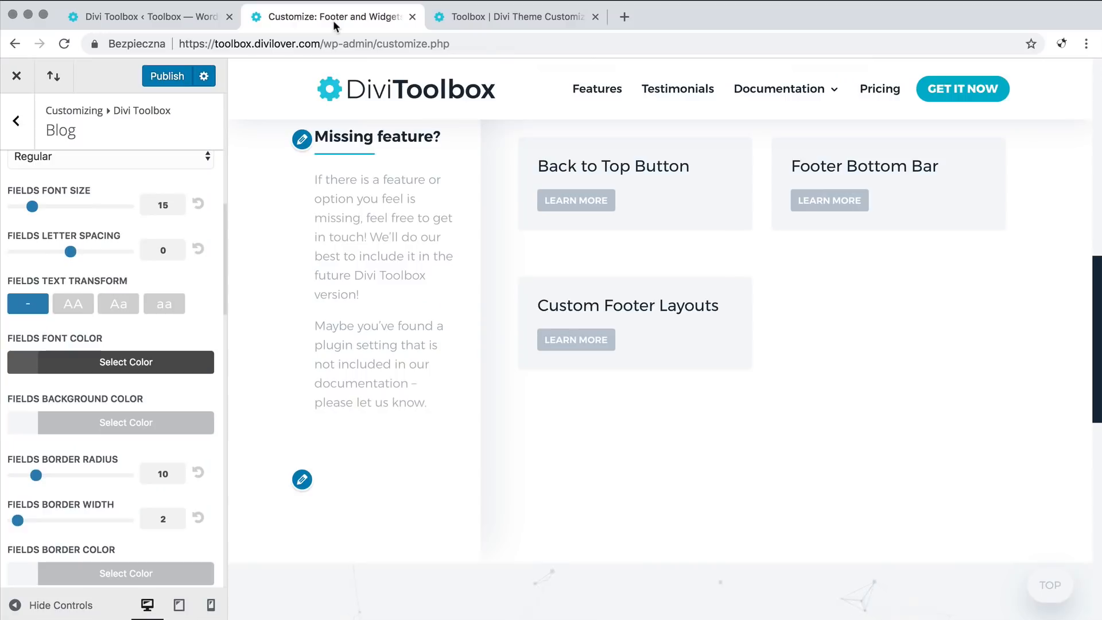
pyautogui.click(507, 15)
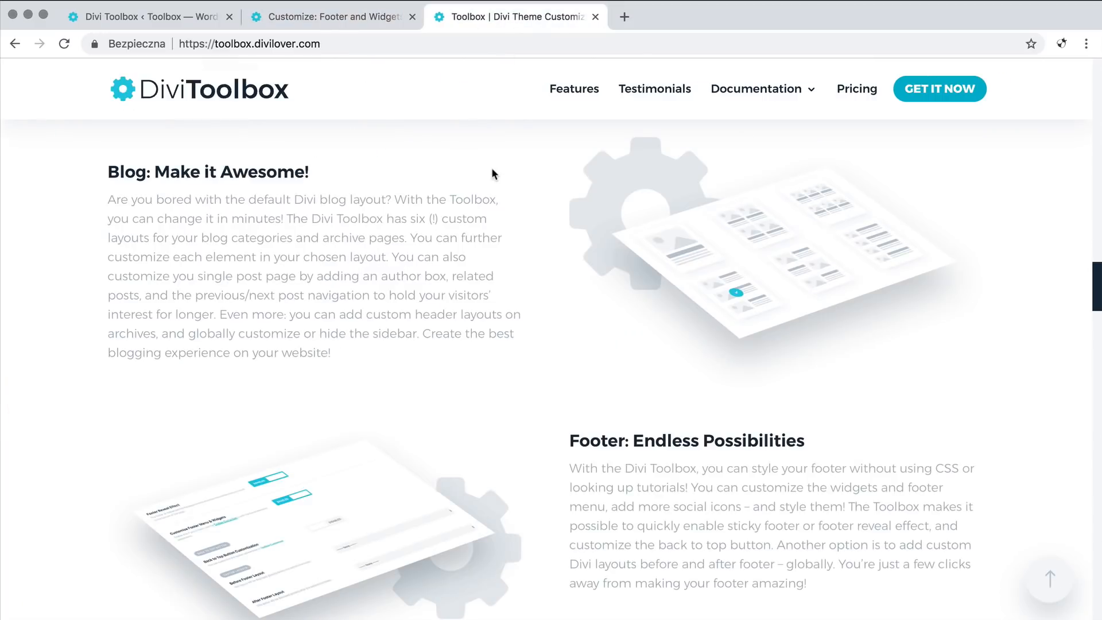
pyautogui.moveTo(756, 90)
pyautogui.click(752, 340)
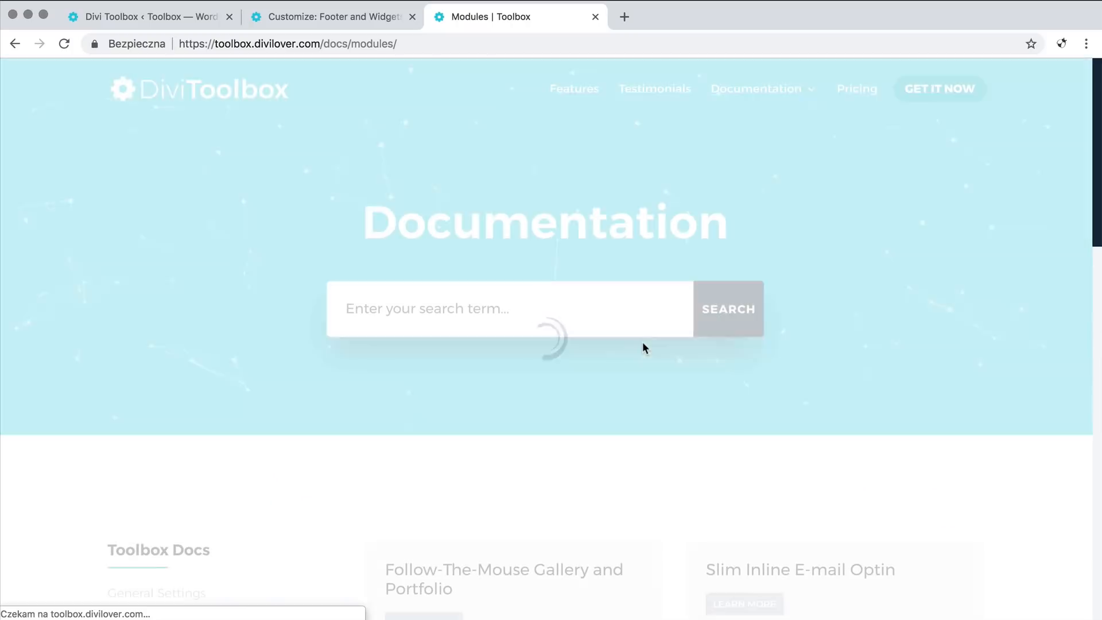
pyautogui.scroll(-8, 642, 342)
pyautogui.scroll(6, 496, 214)
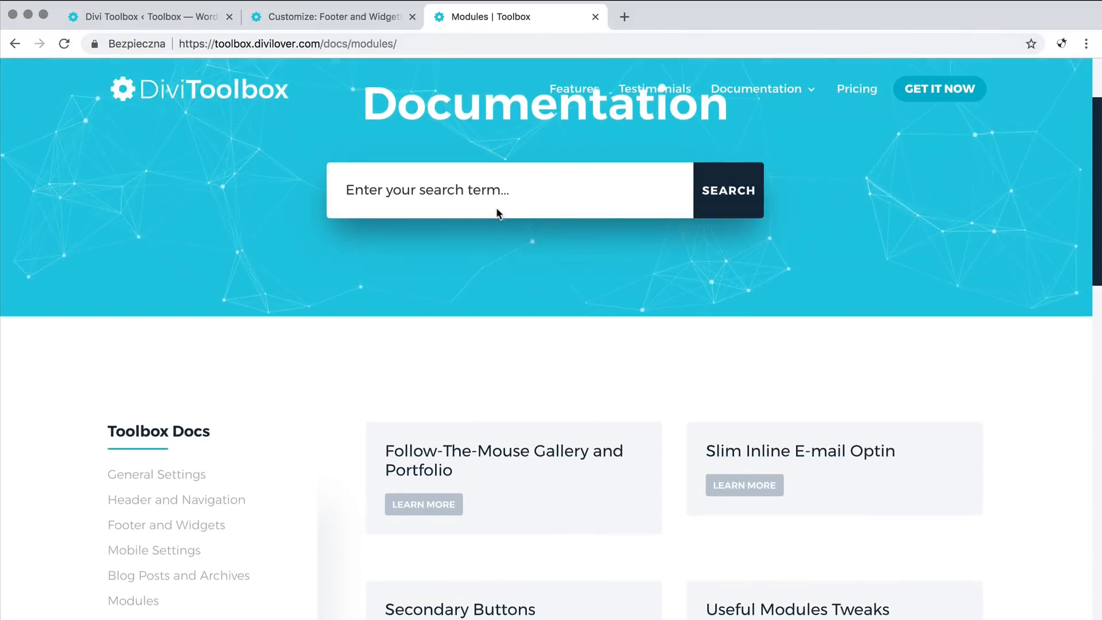
# Step: Open the Follow-The-Mouse Gallery and Portfolio article and examine the hover effect on its demo page
pyautogui.click(440, 505)
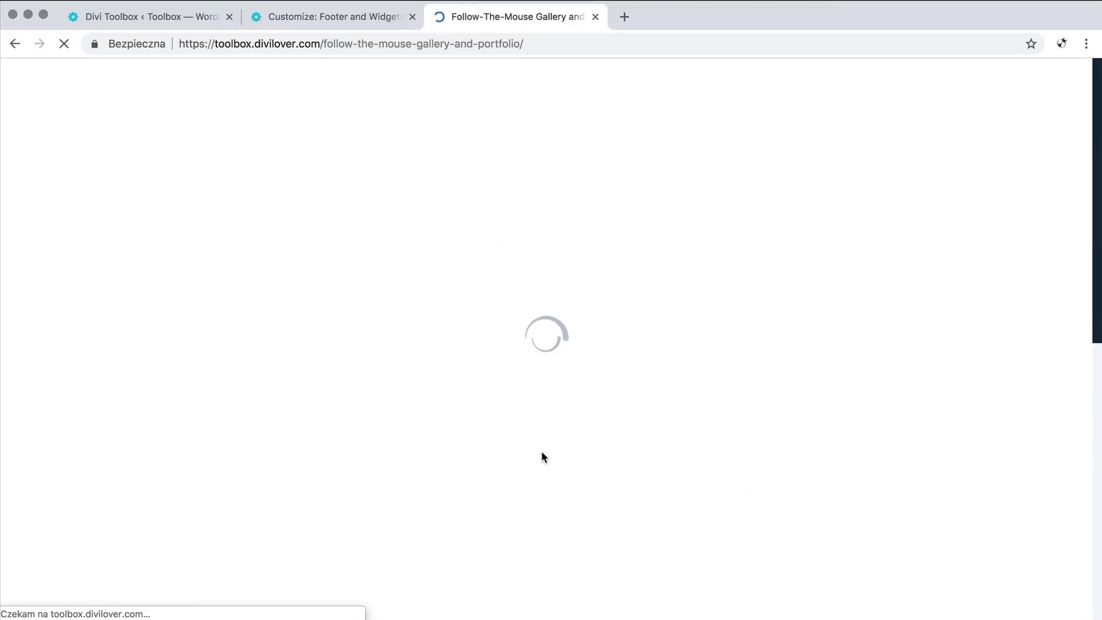
pyautogui.scroll(-5, 542, 457)
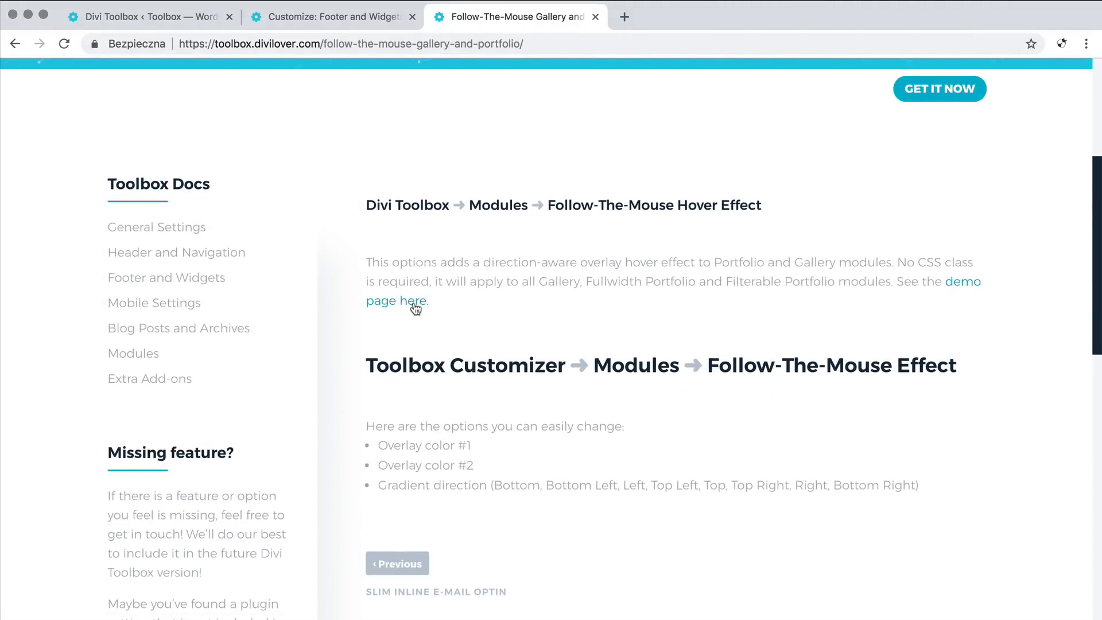
pyautogui.click(414, 303)
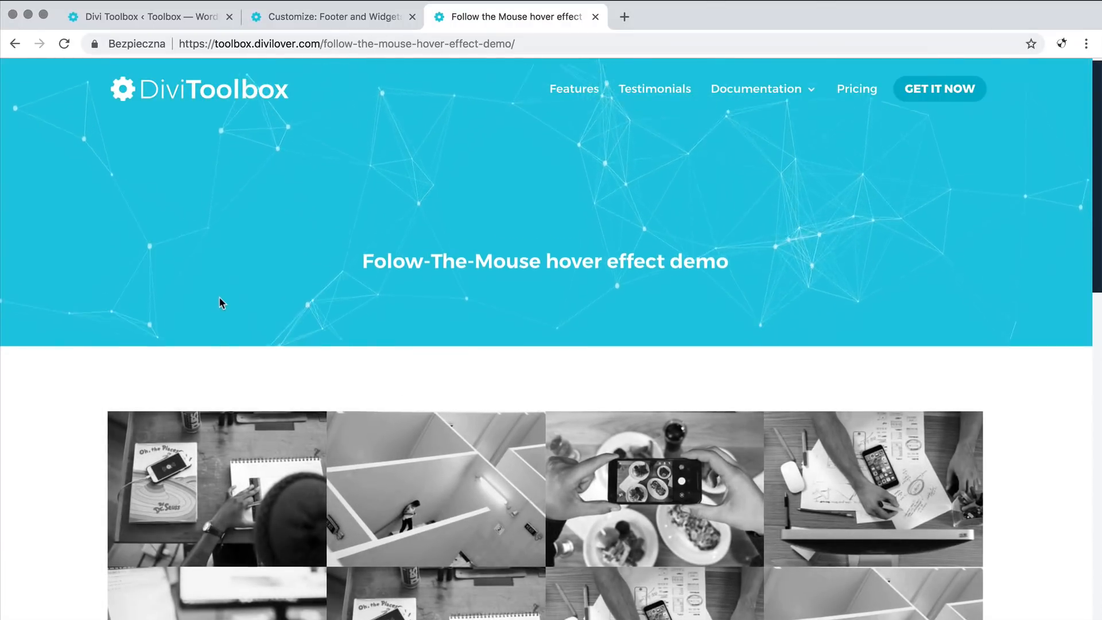
pyautogui.scroll(-3, 219, 302)
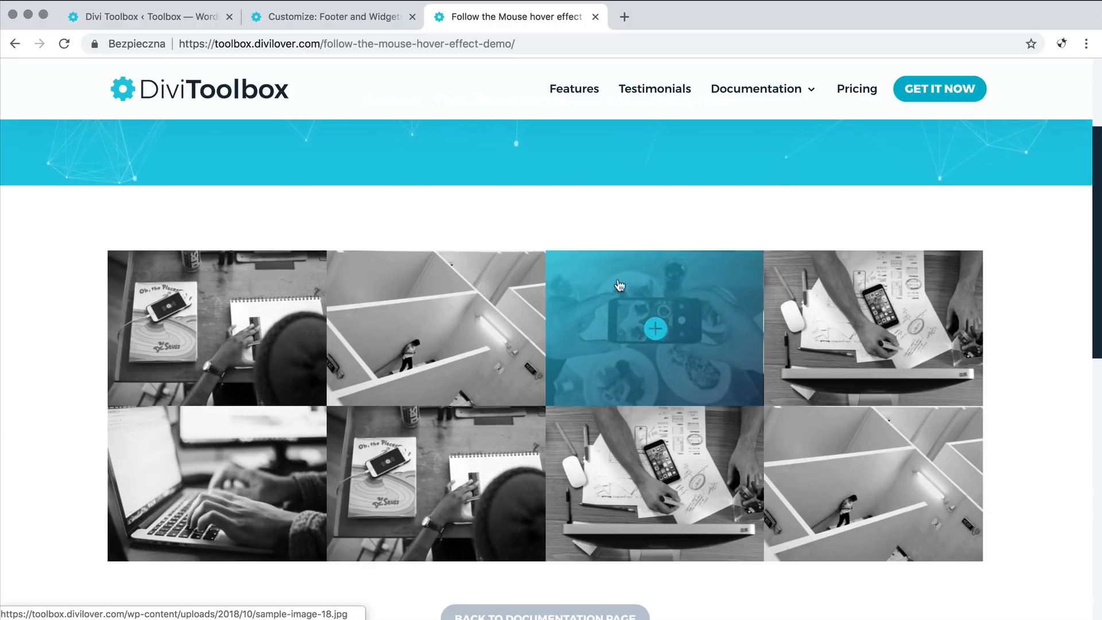
# Step: Collapse the Comments Form section in the Theme Customizer and open the Divi Toolbox Modules options
pyautogui.click(295, 20)
pyautogui.scroll(8, 176, 168)
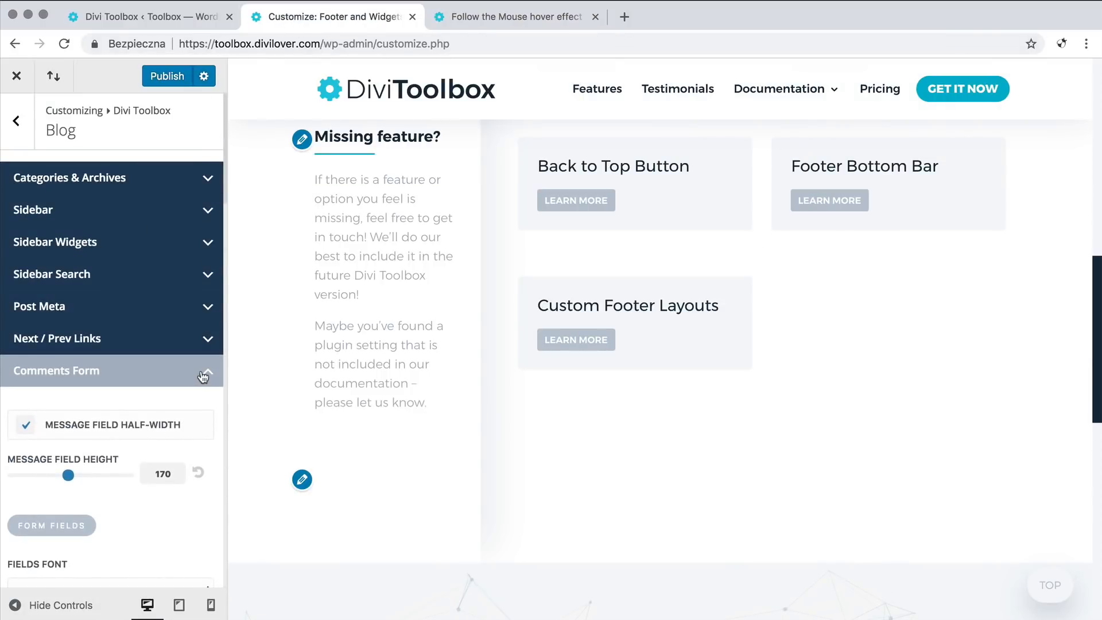
pyautogui.click(203, 377)
pyautogui.click(16, 122)
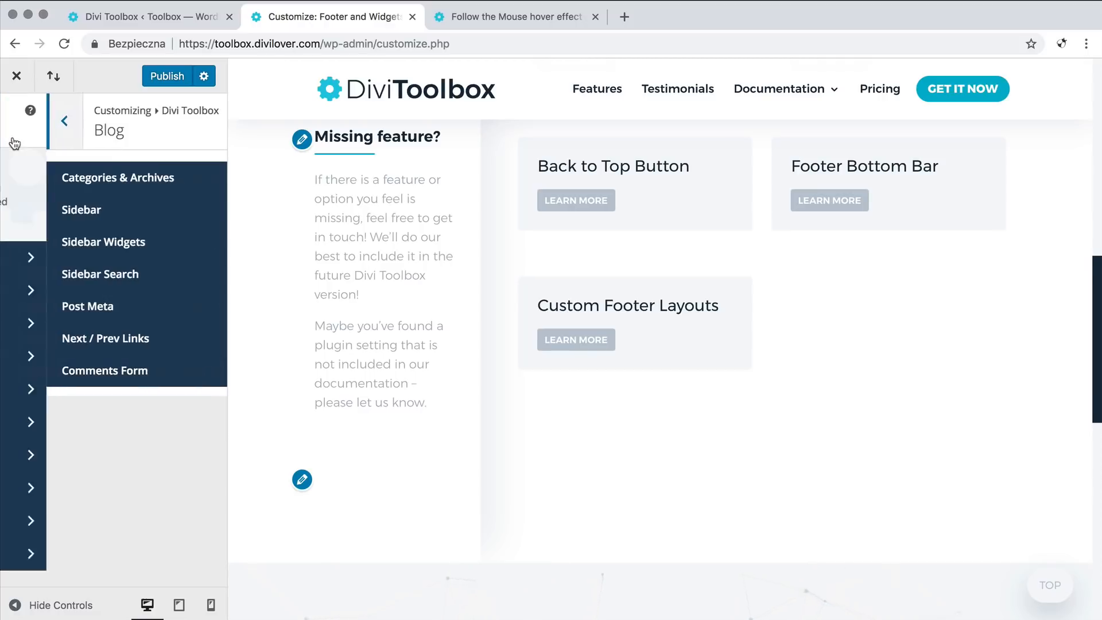
pyautogui.click(98, 426)
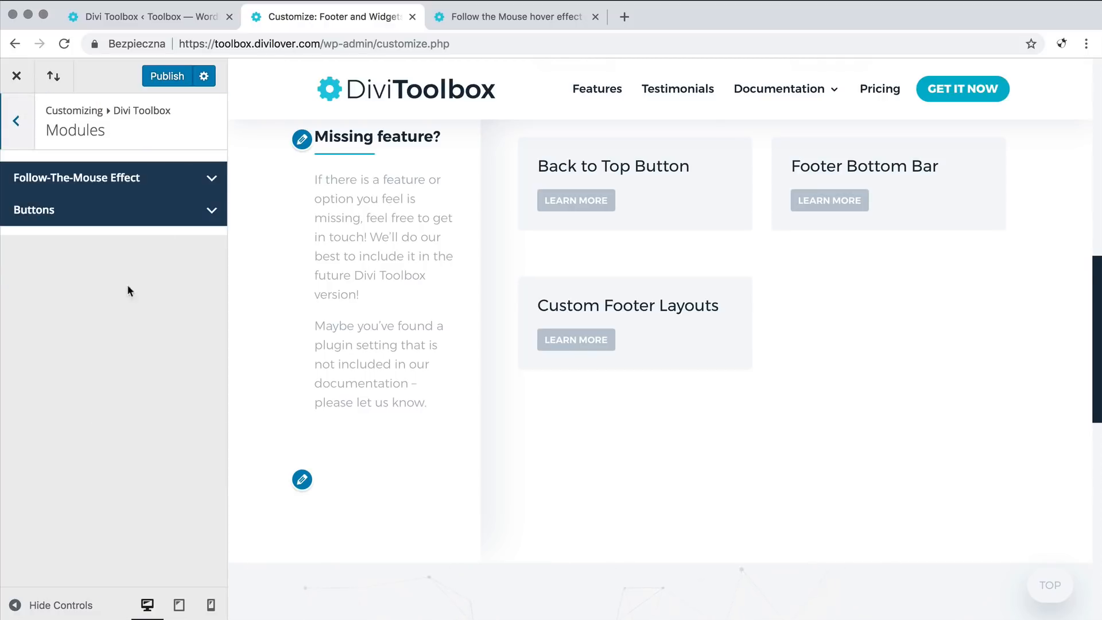
# Step: Expand the Follow-The-Mouse Effect section and review its overlay colors and the available gradient directions without changing them
pyautogui.click(210, 178)
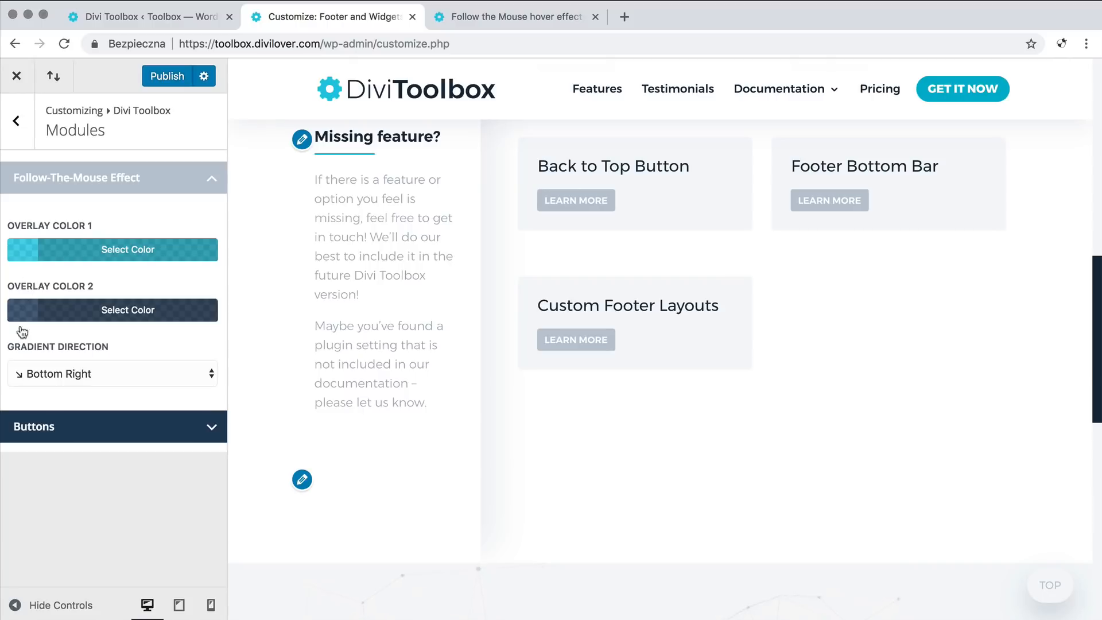
pyautogui.click(116, 382)
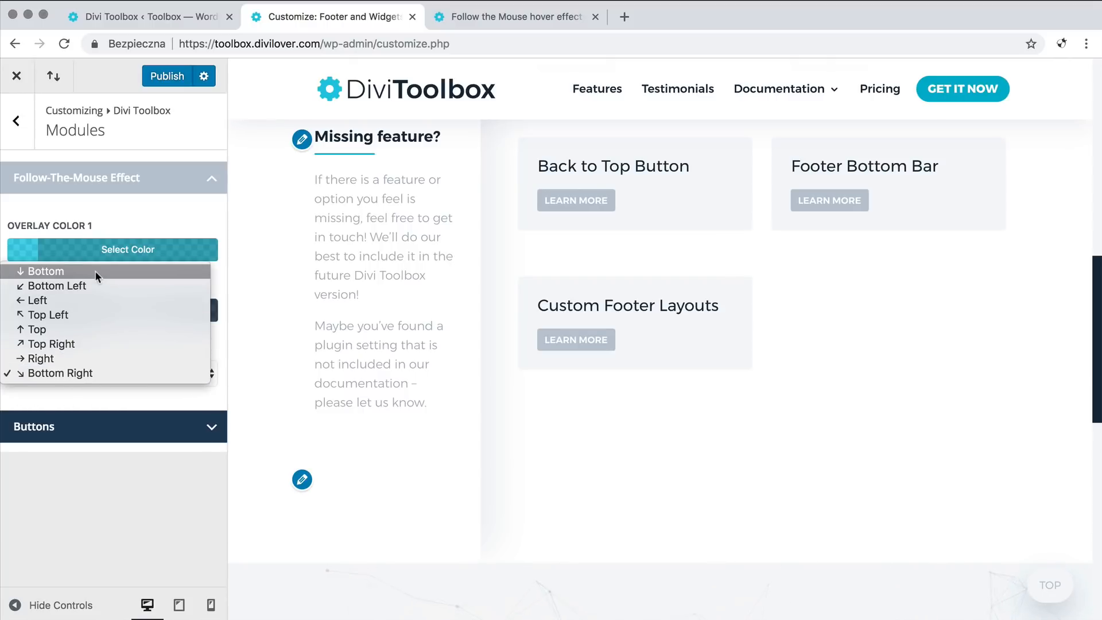
pyautogui.click(138, 210)
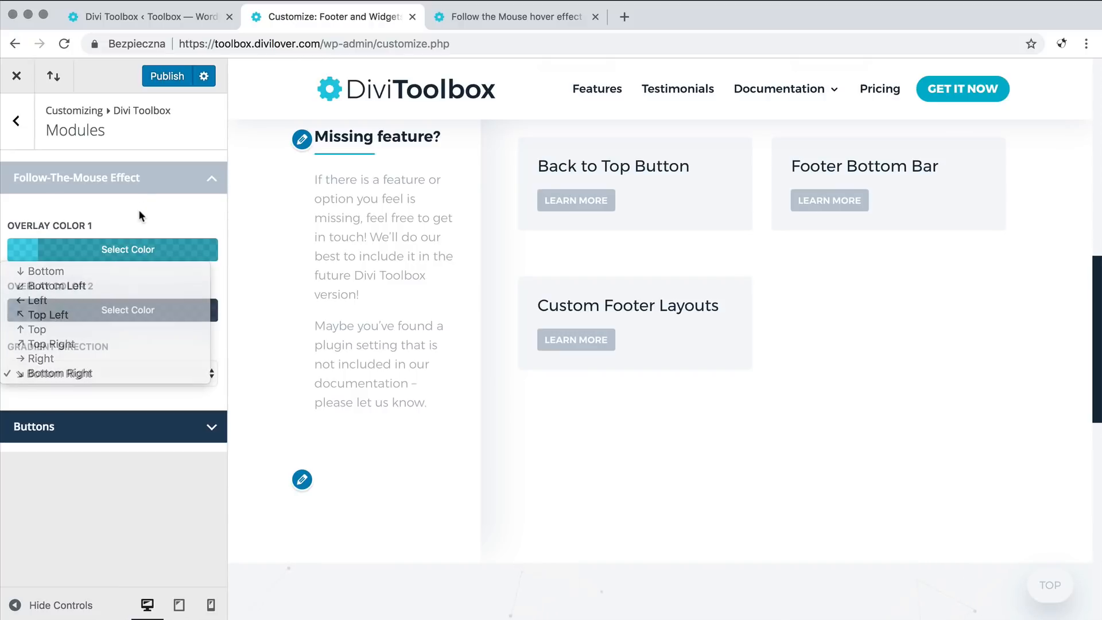
# Step: Read the Slim Inline E-mail Optin option and its slim-optin CSS class instructions in the plugin's Modules settings
pyautogui.click(145, 20)
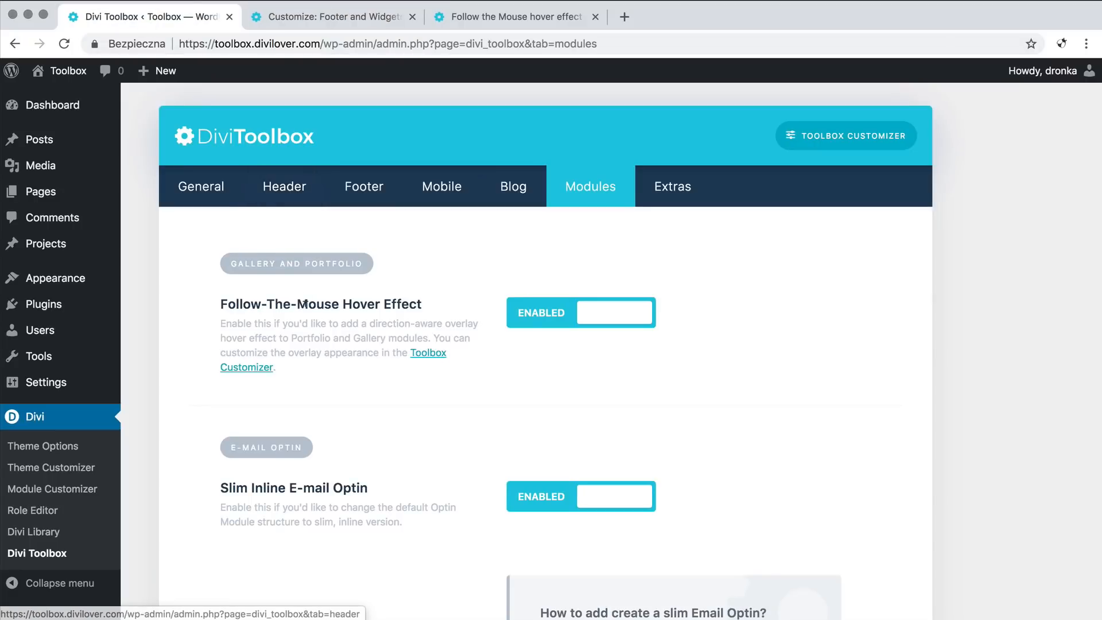
pyautogui.scroll(-3, 303, 304)
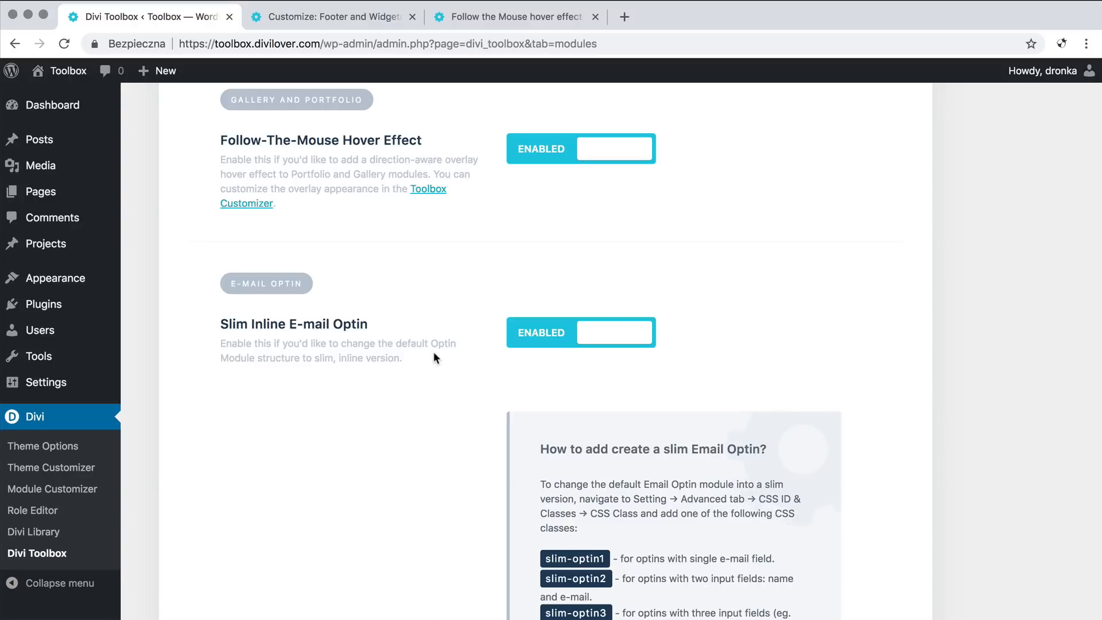
pyautogui.scroll(-3, 452, 398)
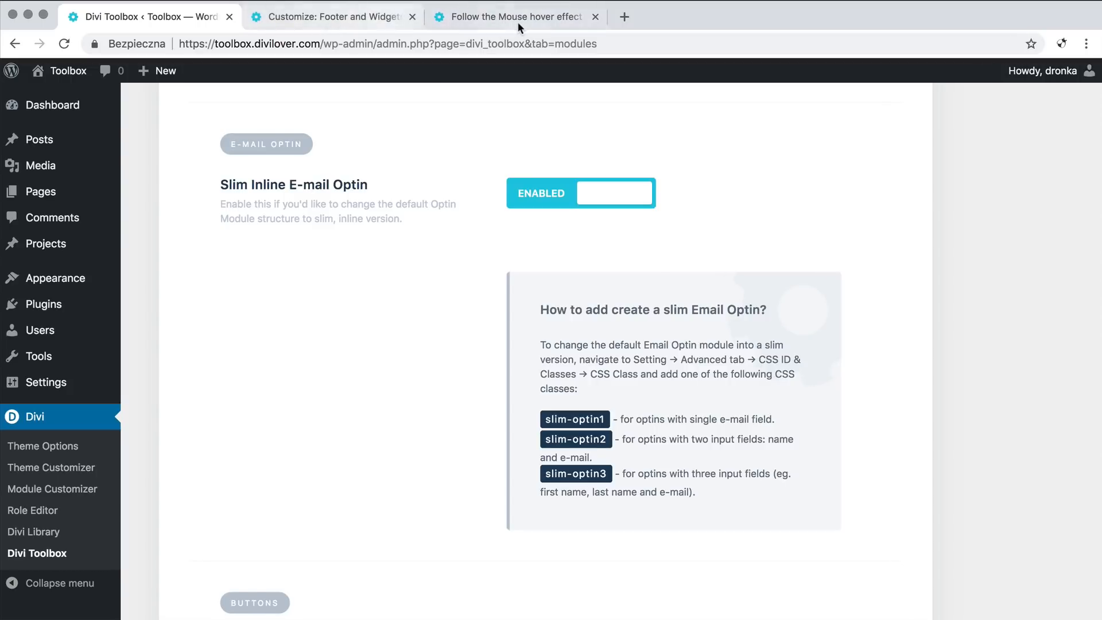
# Step: Return to the live site's Modules documentation category and locate the Slim Inline E-mail Optin article
pyautogui.click(483, 19)
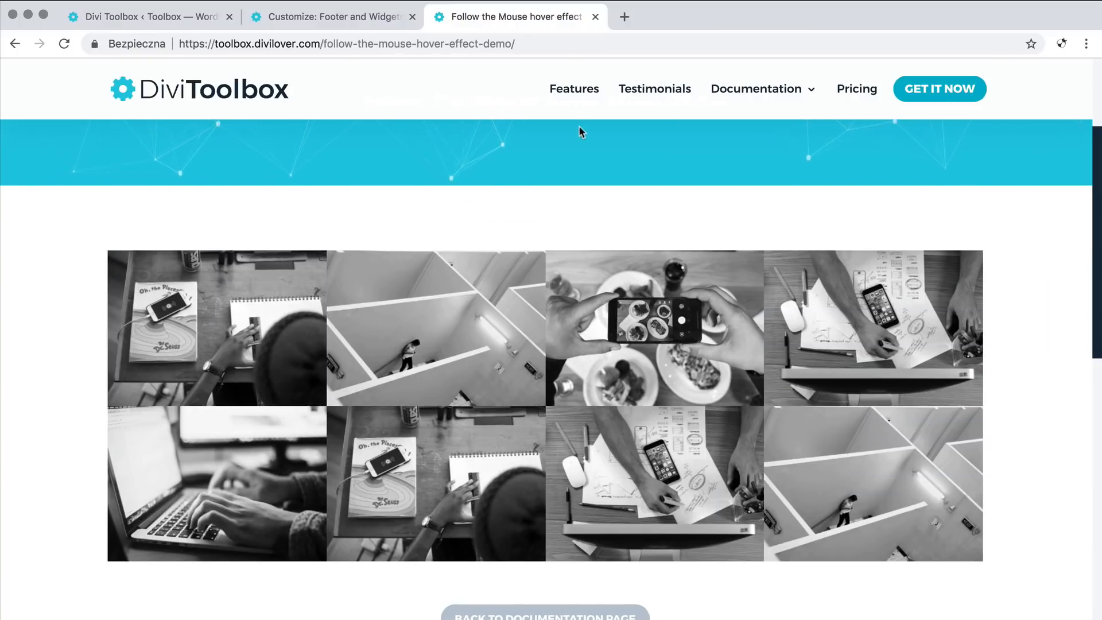
pyautogui.moveTo(746, 103)
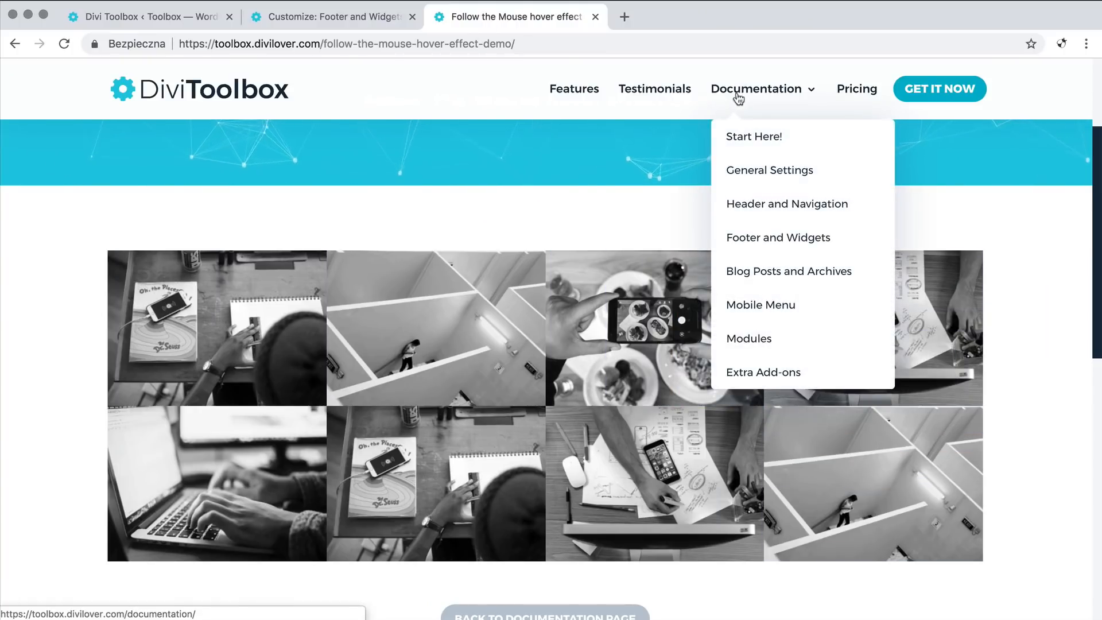
pyautogui.click(752, 341)
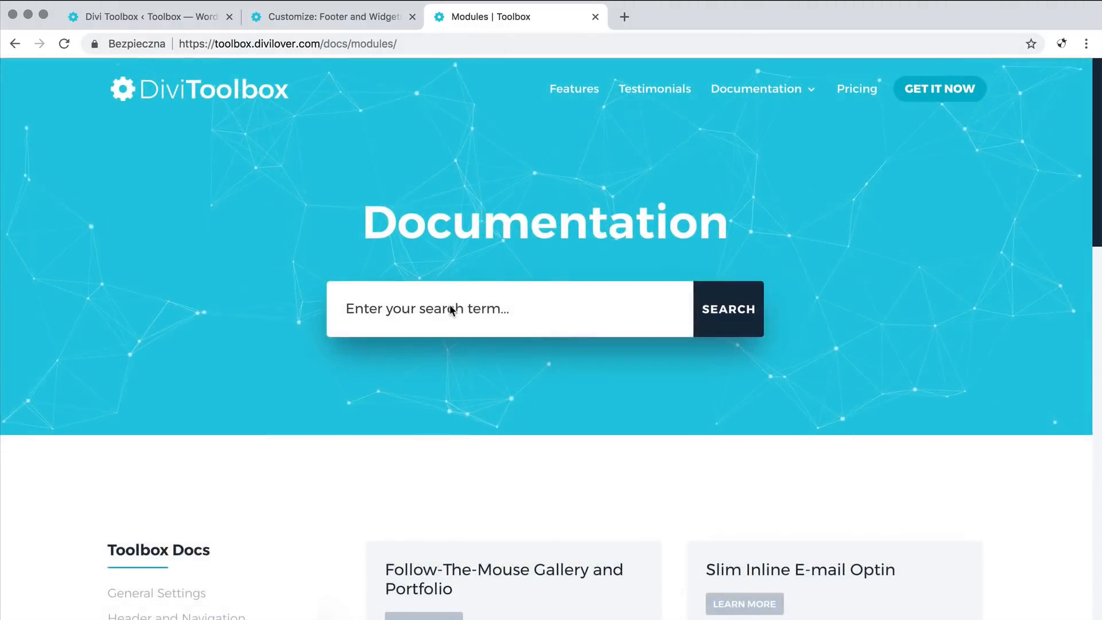
pyautogui.scroll(-8, 449, 304)
pyautogui.scroll(4, 449, 304)
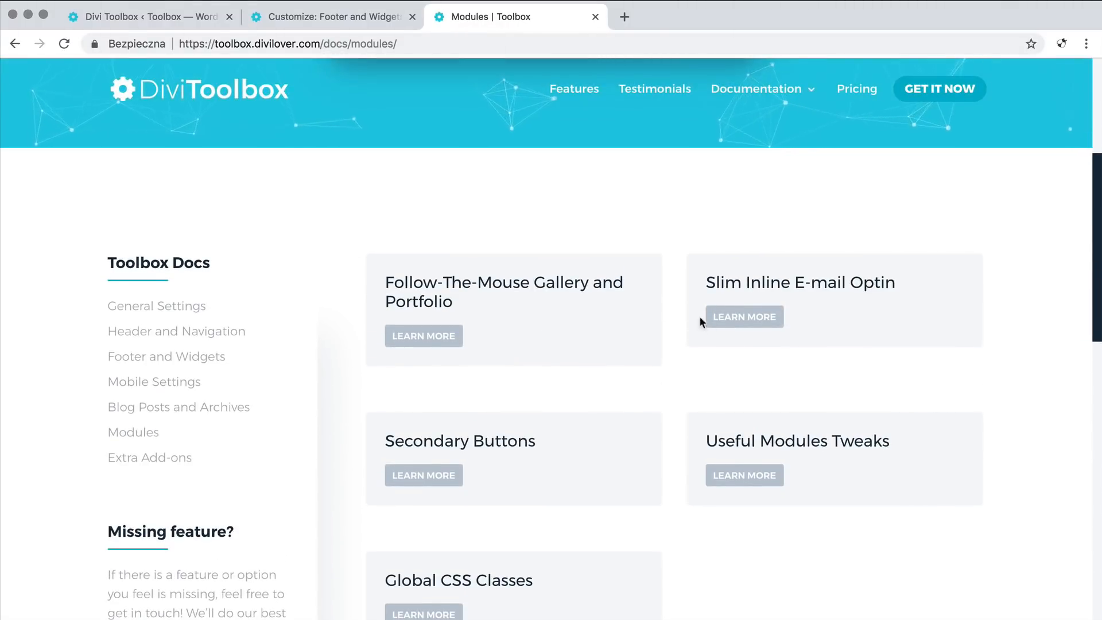
# Step: Open the Slim Inline E-mail Optin article's demo page and examine the slim-optin1, slim-optin2 and slim-optin3 forms
pyautogui.click(729, 320)
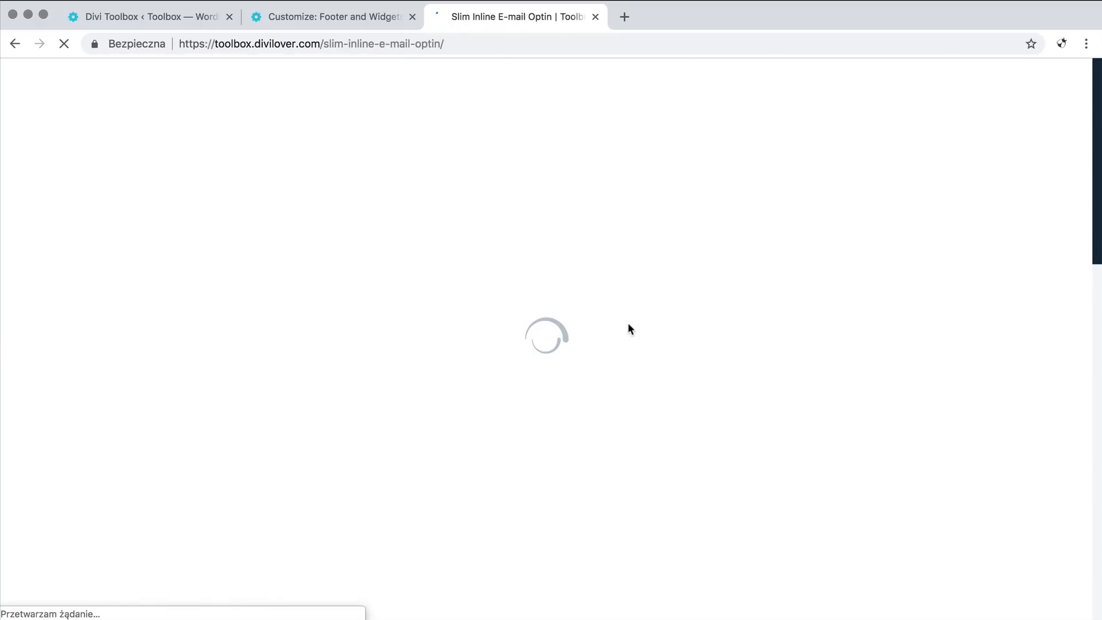
pyautogui.scroll(-7, 627, 325)
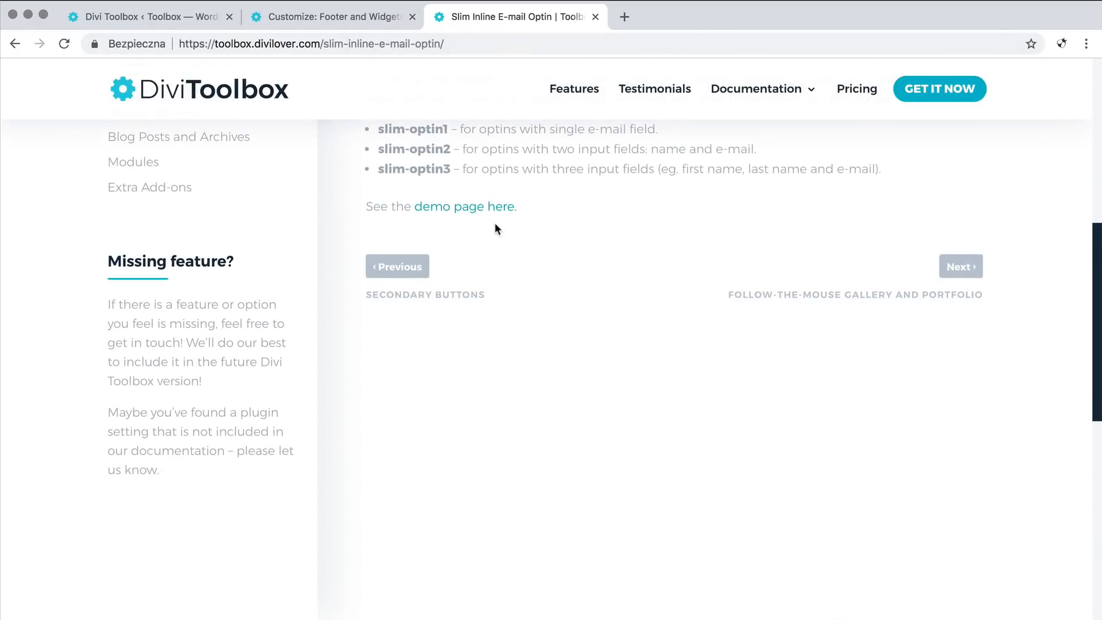
pyautogui.click(490, 210)
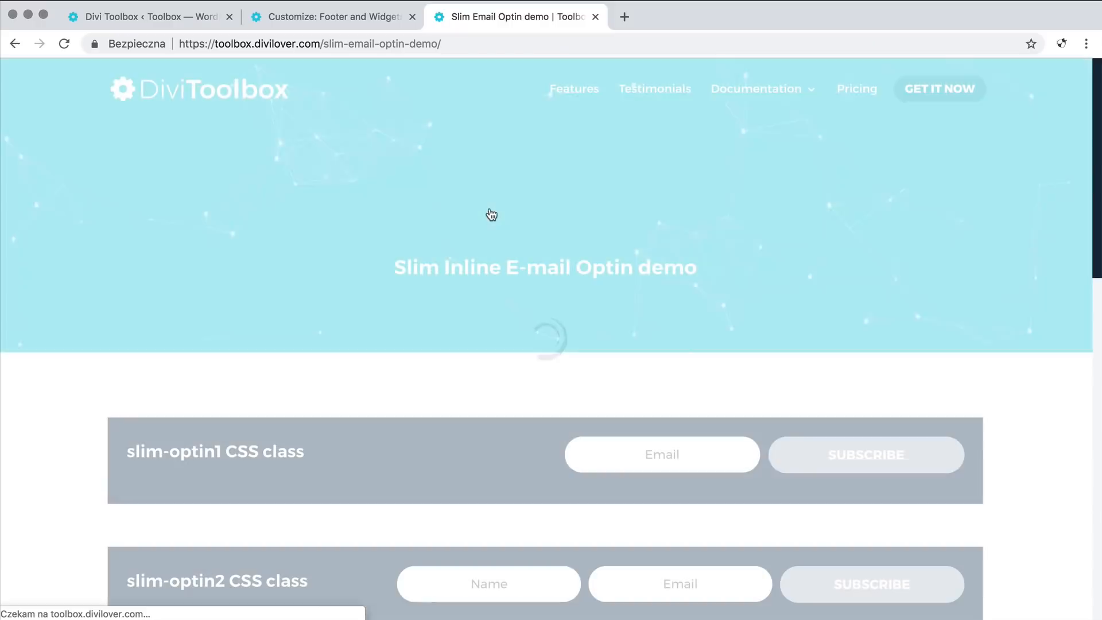
pyautogui.scroll(-5, 491, 214)
pyautogui.scroll(-1, 488, 217)
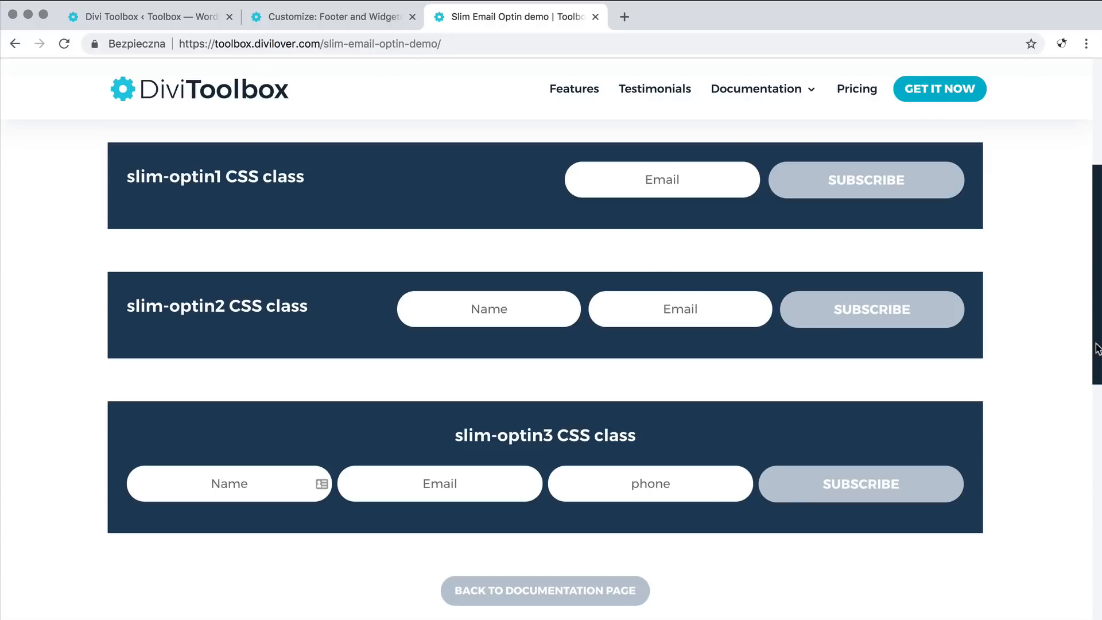
# Step: Narrow the browser window to mobile width to check the optin forms' responsive layout, and restore the full width
pyautogui.moveTo(1098, 344); pyautogui.dragTo(351, 299)
pyautogui.scroll(-5, 319, 290)
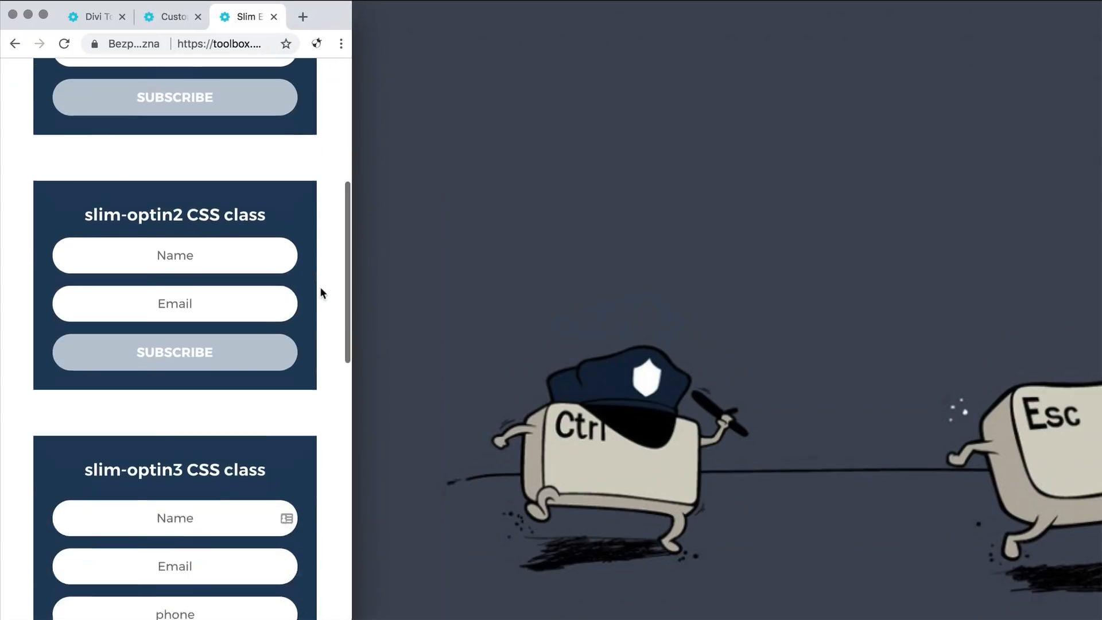
pyautogui.scroll(6, 320, 290)
pyautogui.moveTo(354, 286); pyautogui.dragTo(1101, 321)
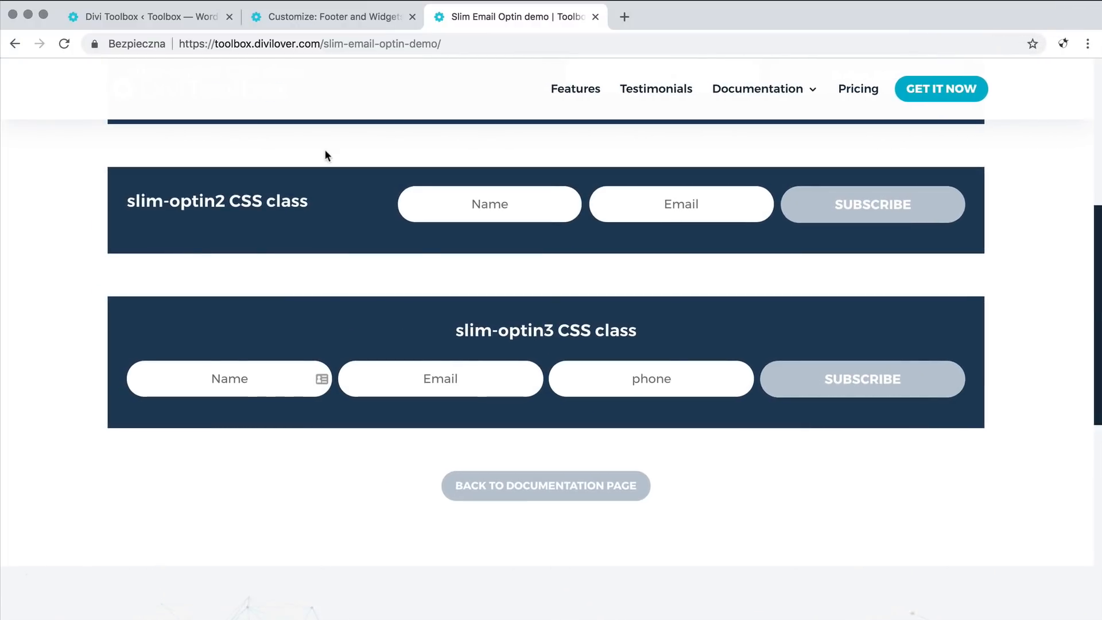
pyautogui.scroll(3, 447, 350)
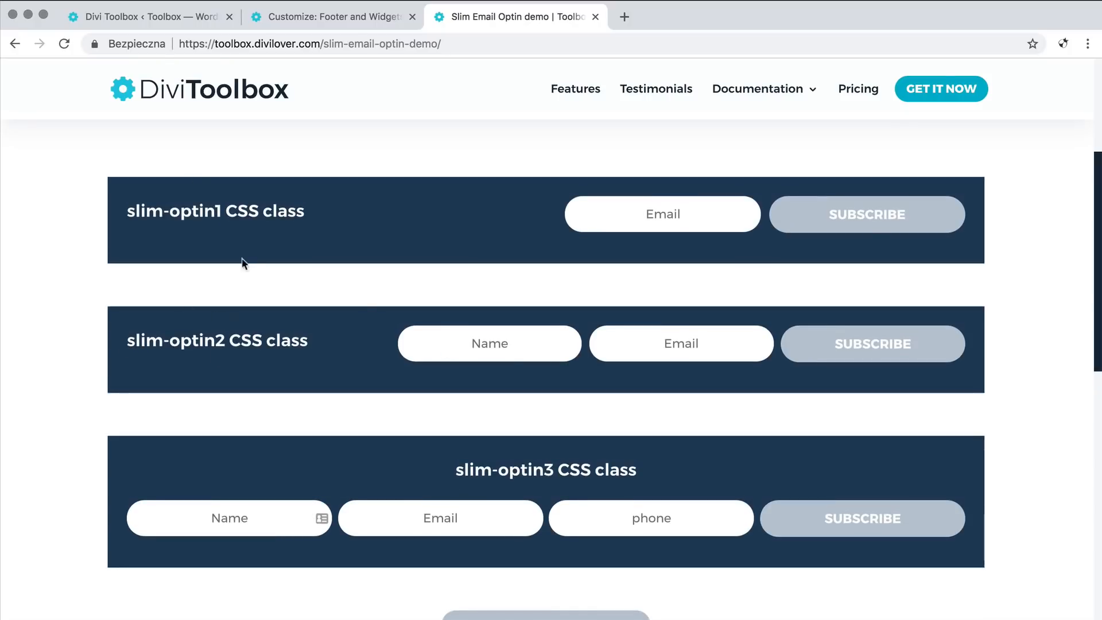
# Step: Enable Secondary Buttons in the plugin's Modules settings and set the Button CSS Class Name to my-button
pyautogui.click(166, 18)
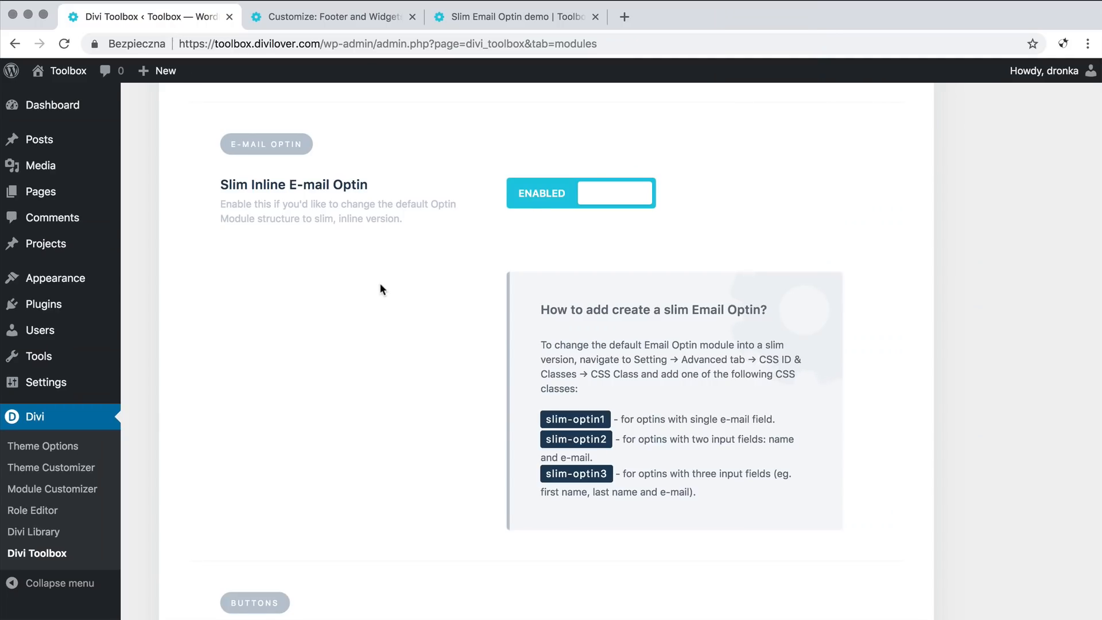
pyautogui.scroll(-7, 380, 282)
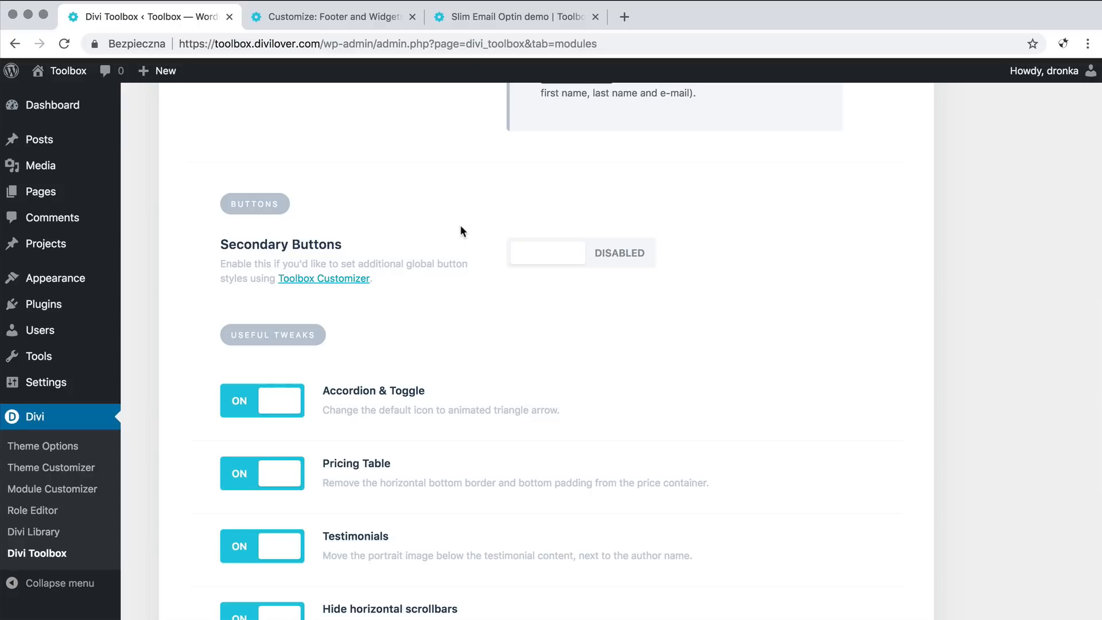
pyautogui.click(551, 253)
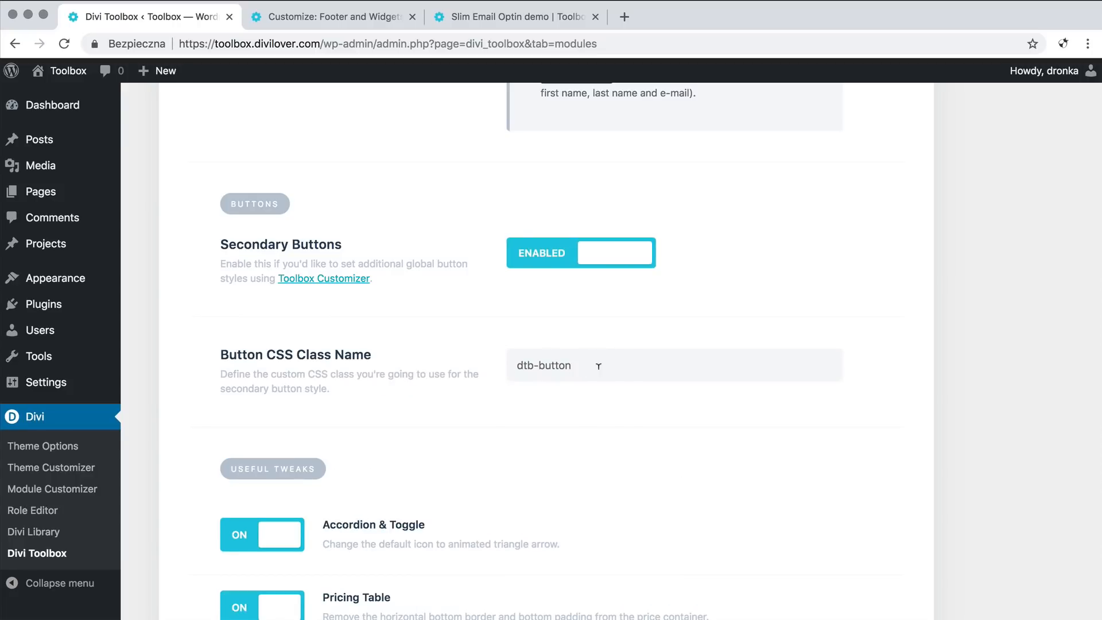
pyautogui.moveTo(595, 361); pyautogui.dragTo(494, 357)
pyautogui.write('my')
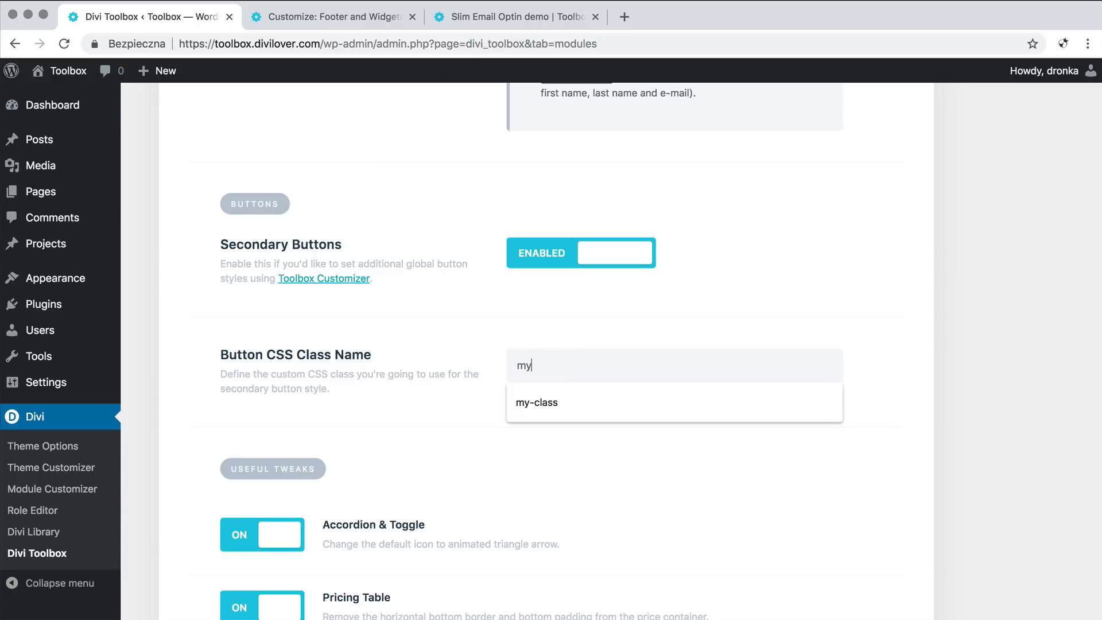
pyautogui.write('-button')
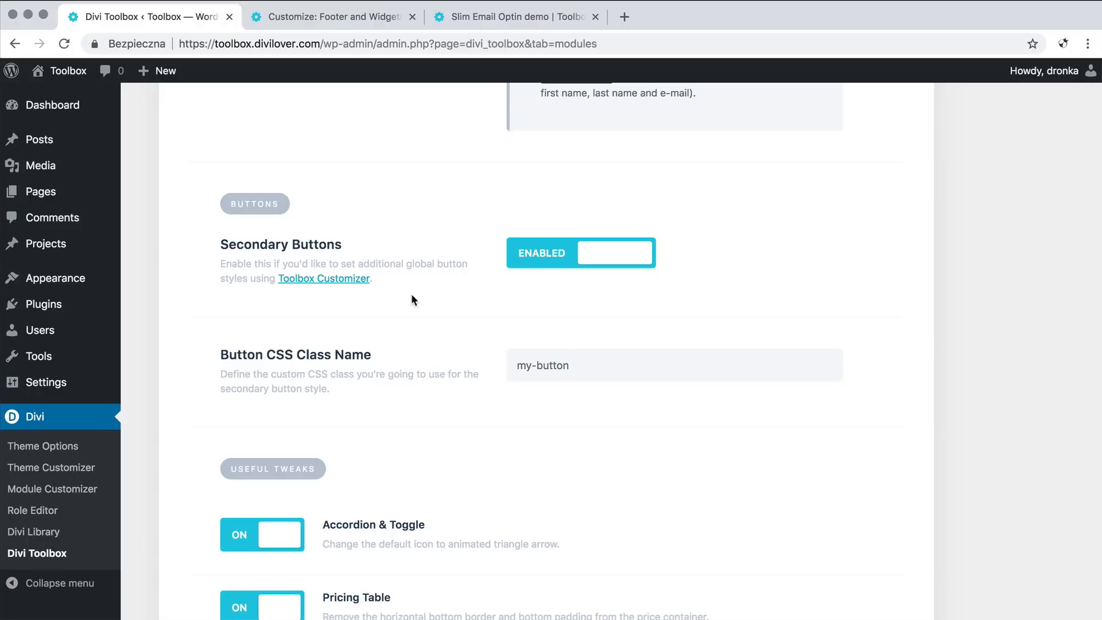
# Step: Review the Useful Tweaks options in the plugin's Modules settings
pyautogui.scroll(-1, 434, 322)
pyautogui.scroll(-1, 433, 317)
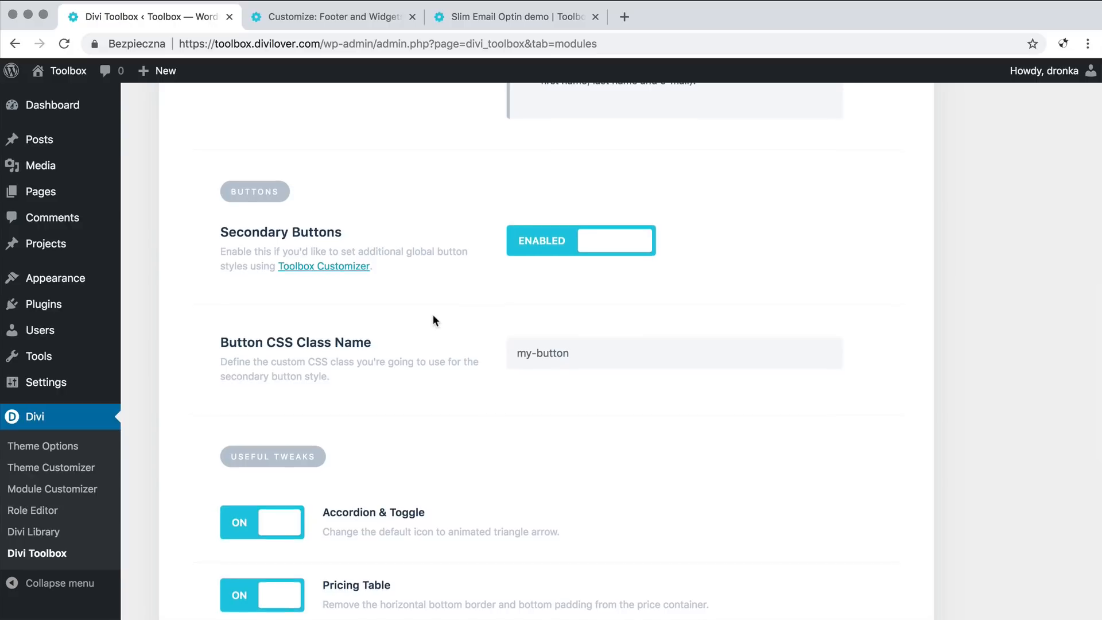
pyautogui.scroll(-5, 435, 320)
pyautogui.scroll(-6, 432, 315)
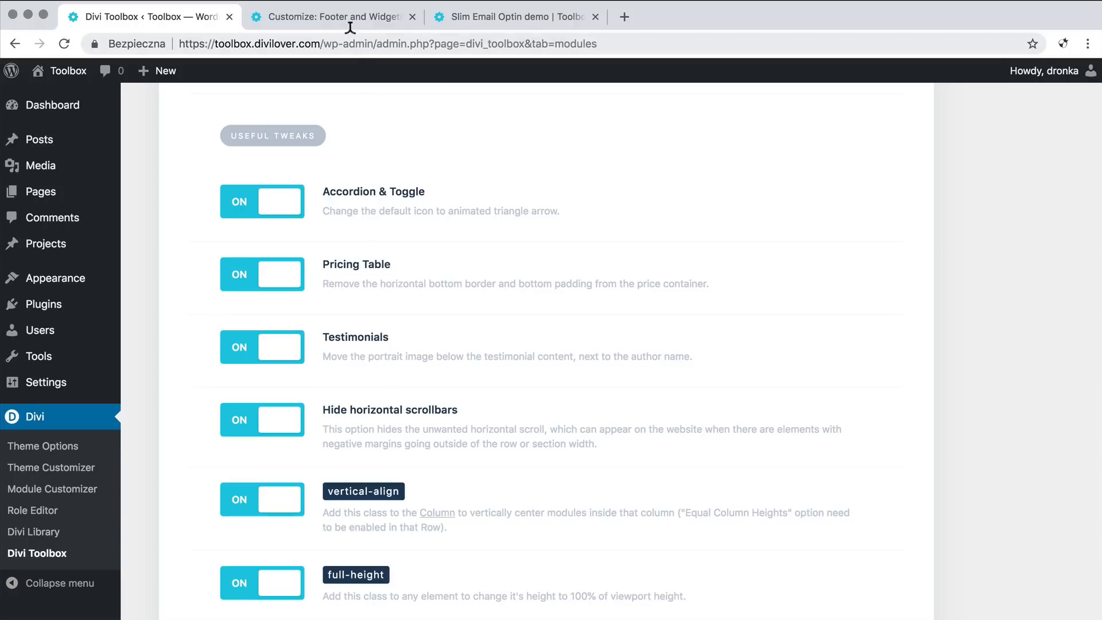
# Step: Open the live site's homepage and test the toggle arrow on the FAQ item "Can Divi beginners use it with success?"
pyautogui.click(480, 17)
pyautogui.click(225, 102)
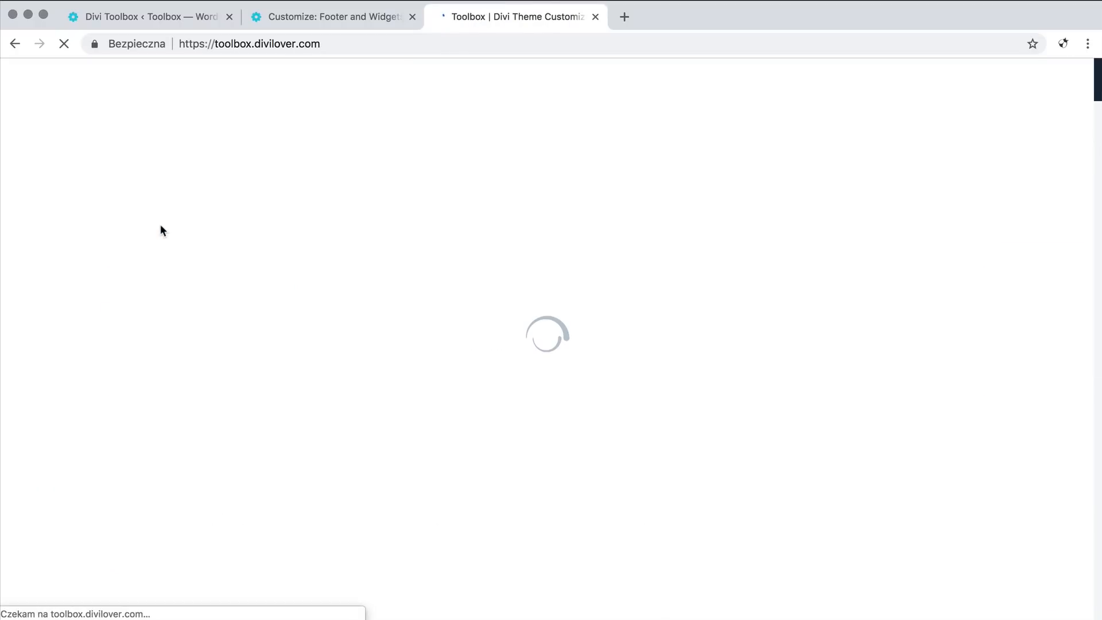
pyautogui.scroll(-10, 160, 230)
pyautogui.scroll(-20, 162, 230)
pyautogui.scroll(-5, 160, 227)
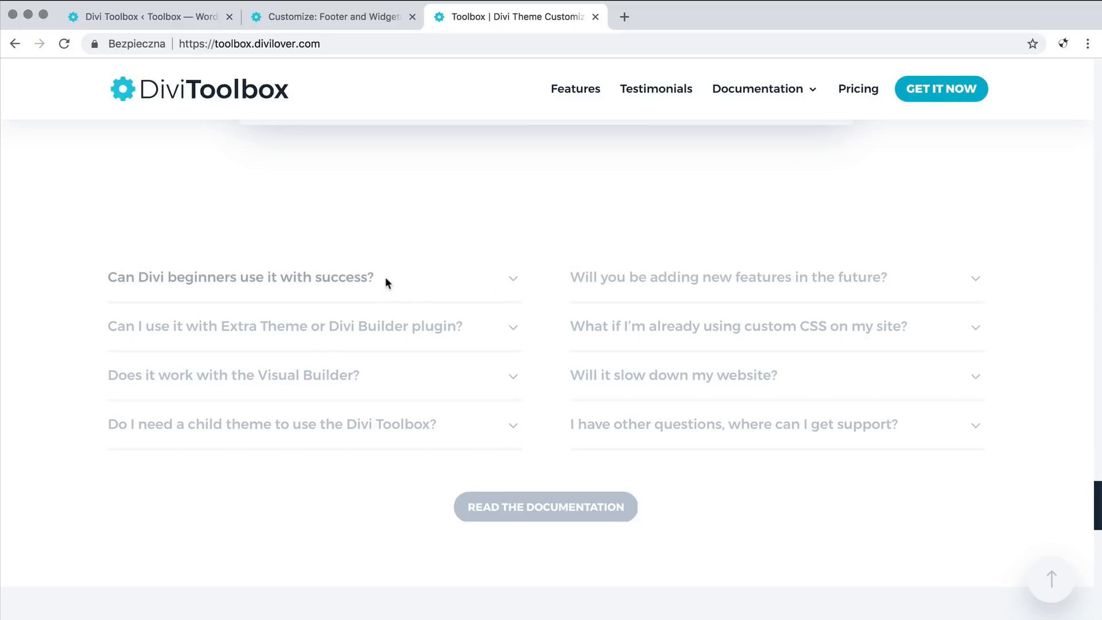
pyautogui.click(385, 277)
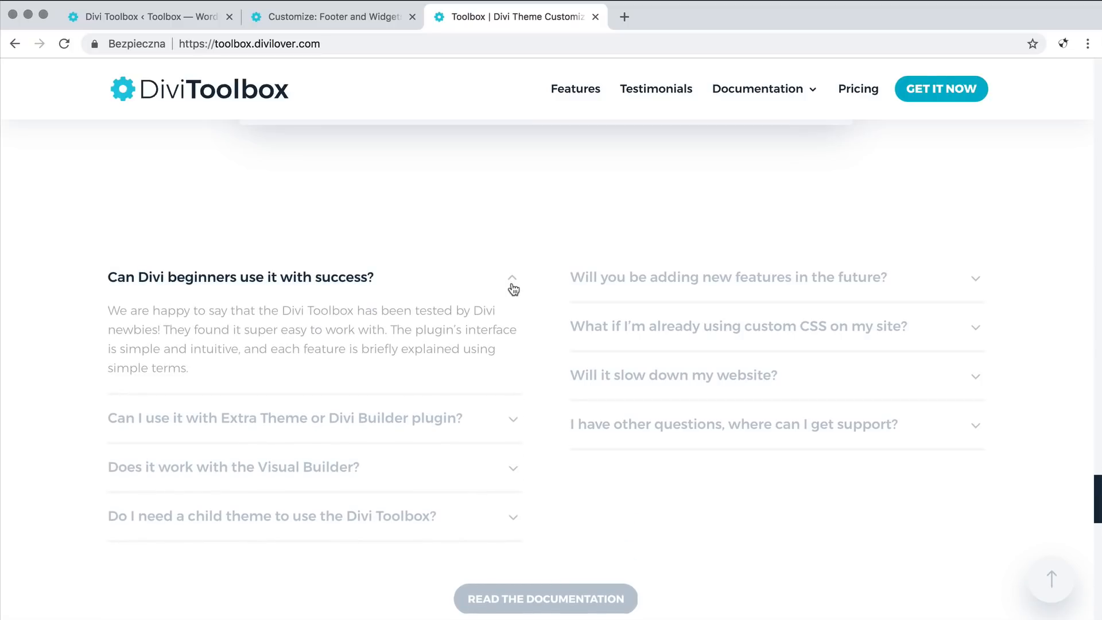
pyautogui.click(399, 286)
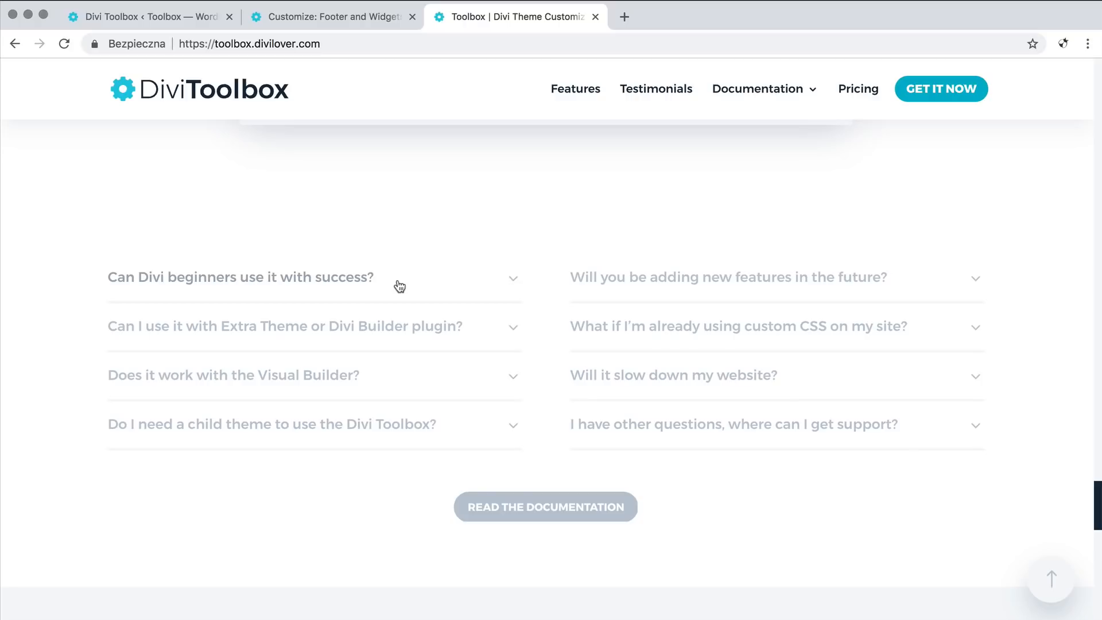
pyautogui.click(399, 286)
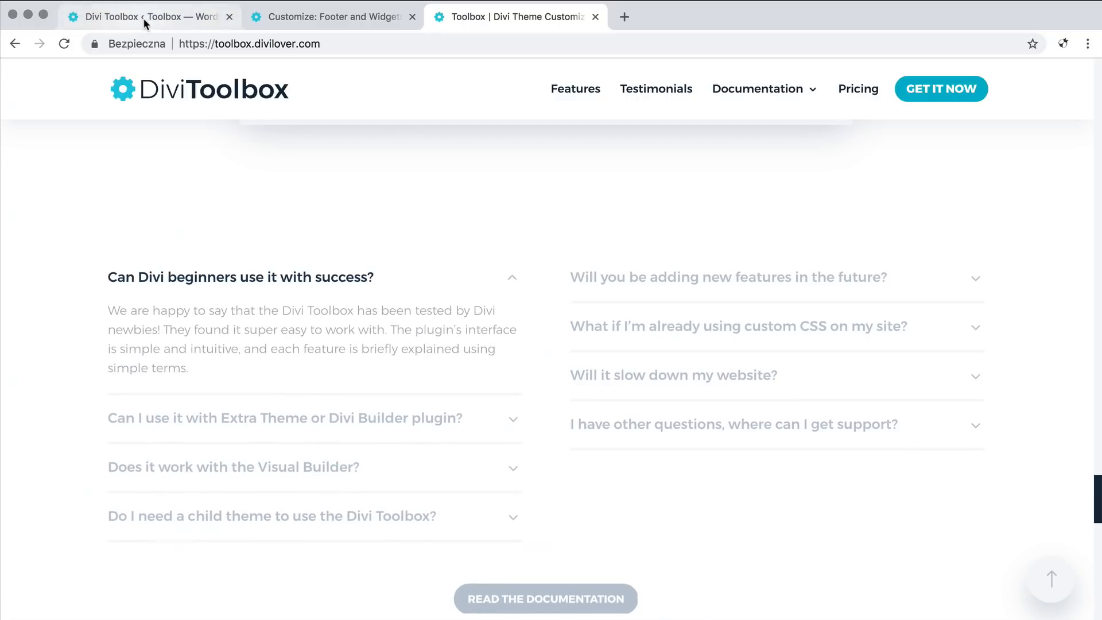
# Step: Read the Pricing Table tweak in the plugin settings and examine the pricing tables on the live homepage
pyautogui.click(142, 19)
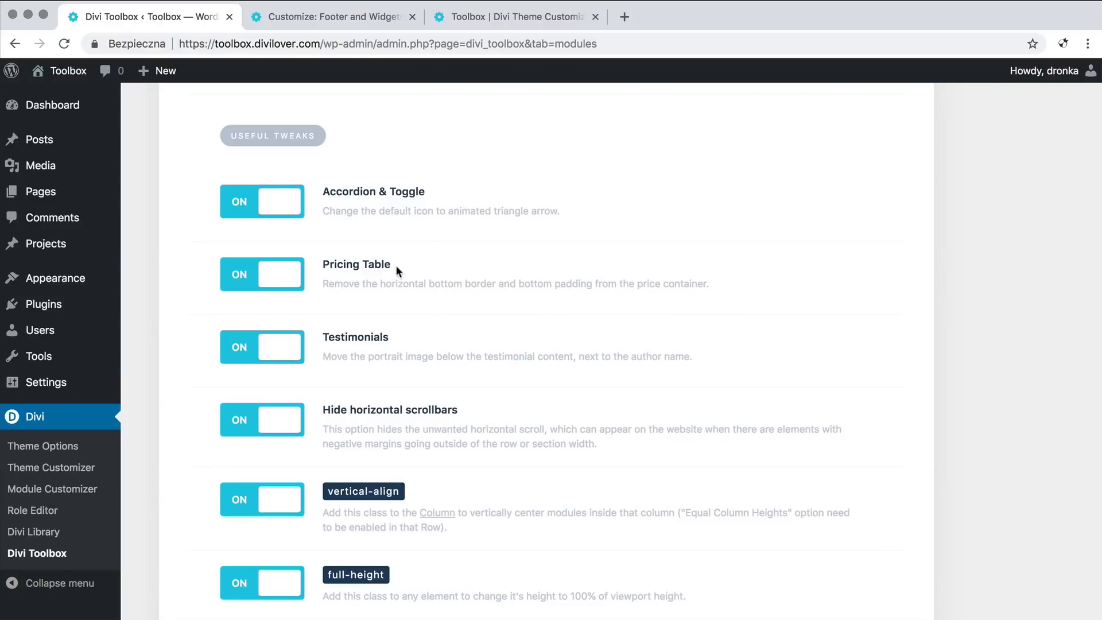
pyautogui.scroll(-1, 479, 139)
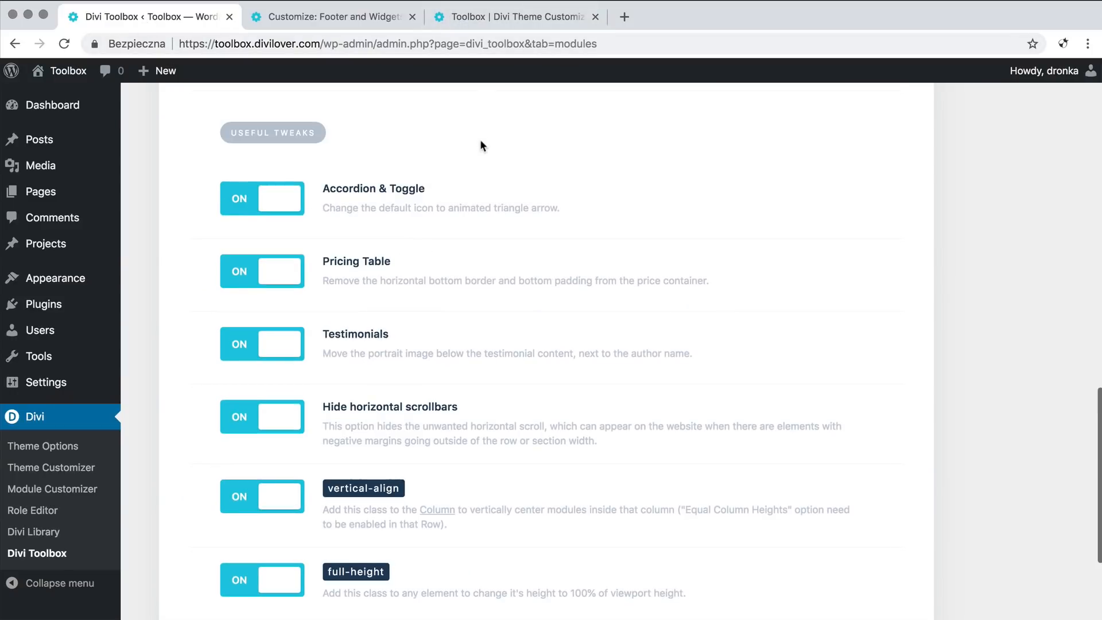
pyautogui.click(476, 23)
pyautogui.scroll(-6, 395, 342)
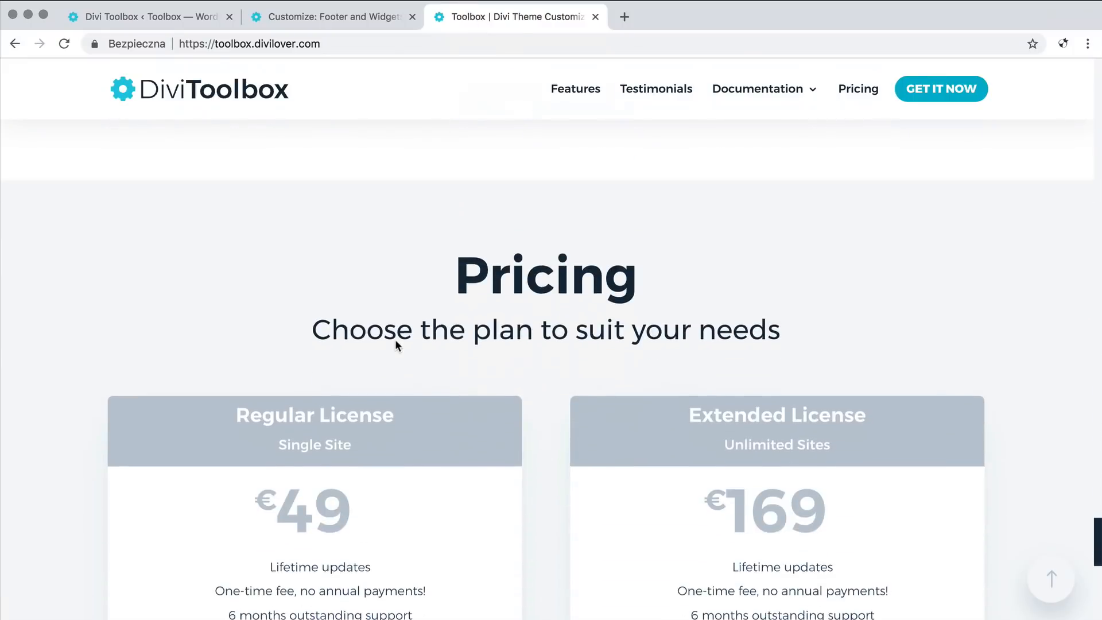
pyautogui.scroll(-4, 395, 344)
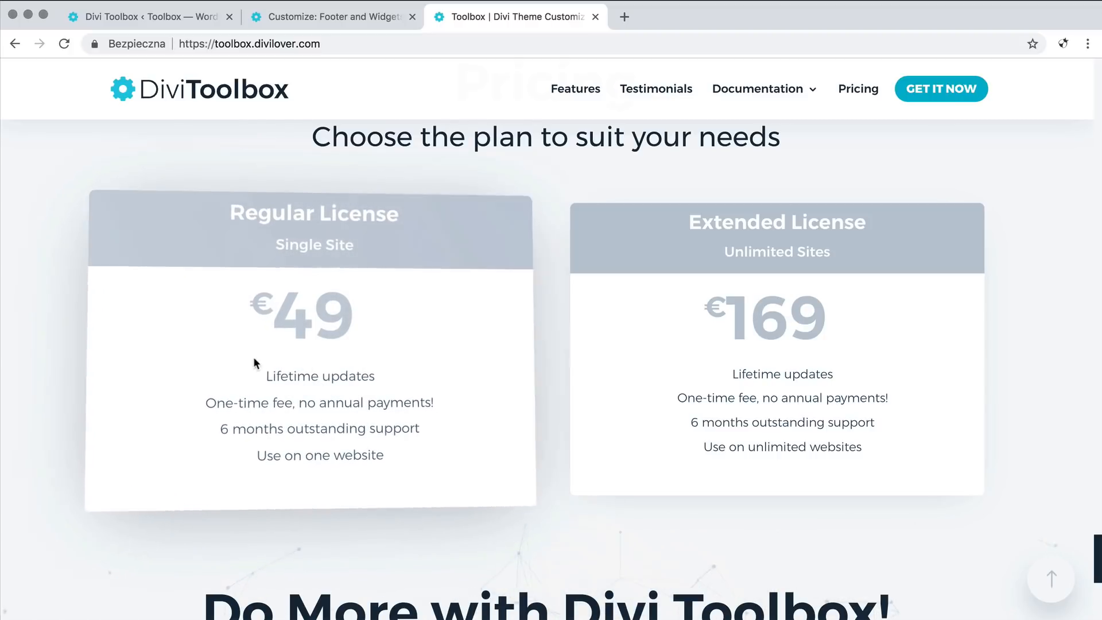
# Step: Check the Testimonials tweak in the plugin settings and examine the portrait placement in the live homepage's testimonials
pyautogui.click(133, 25)
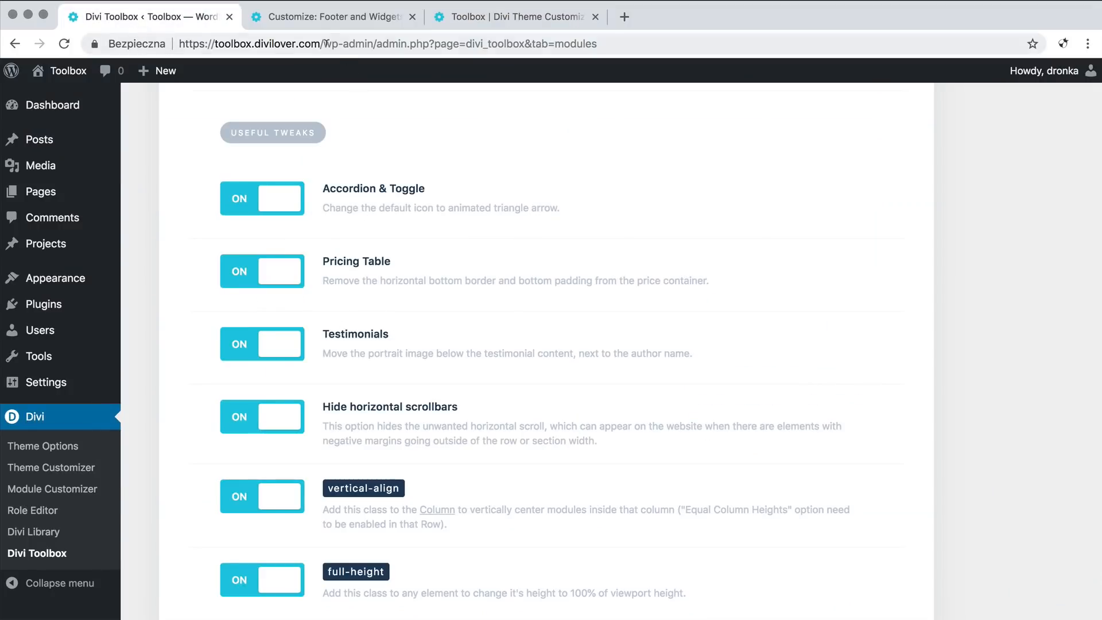
pyautogui.click(505, 17)
pyautogui.scroll(10, 406, 383)
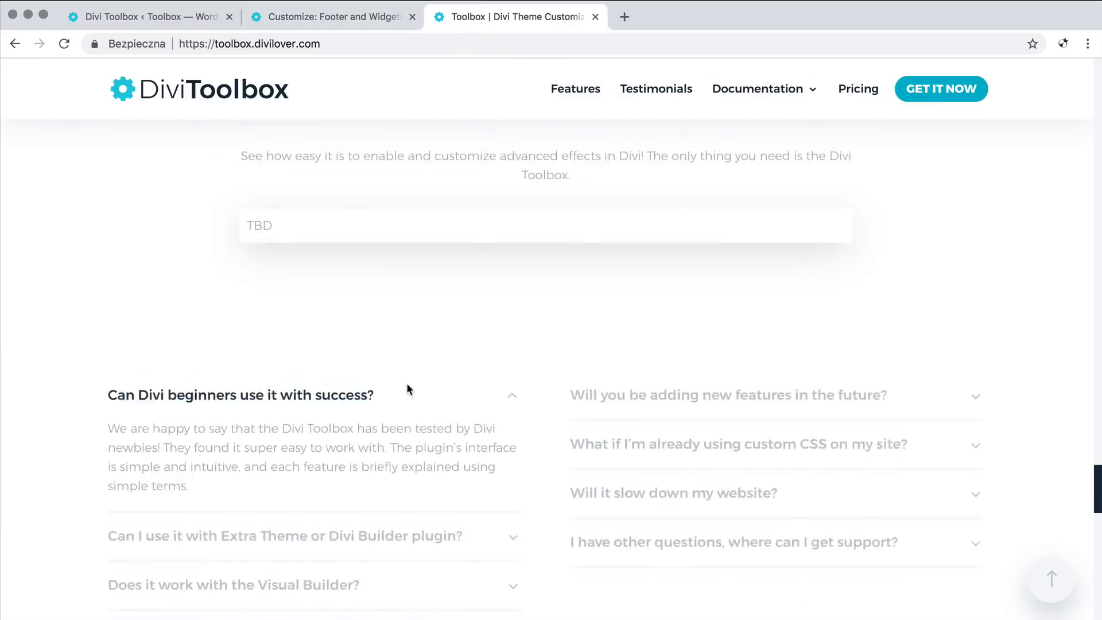
pyautogui.scroll(10, 407, 383)
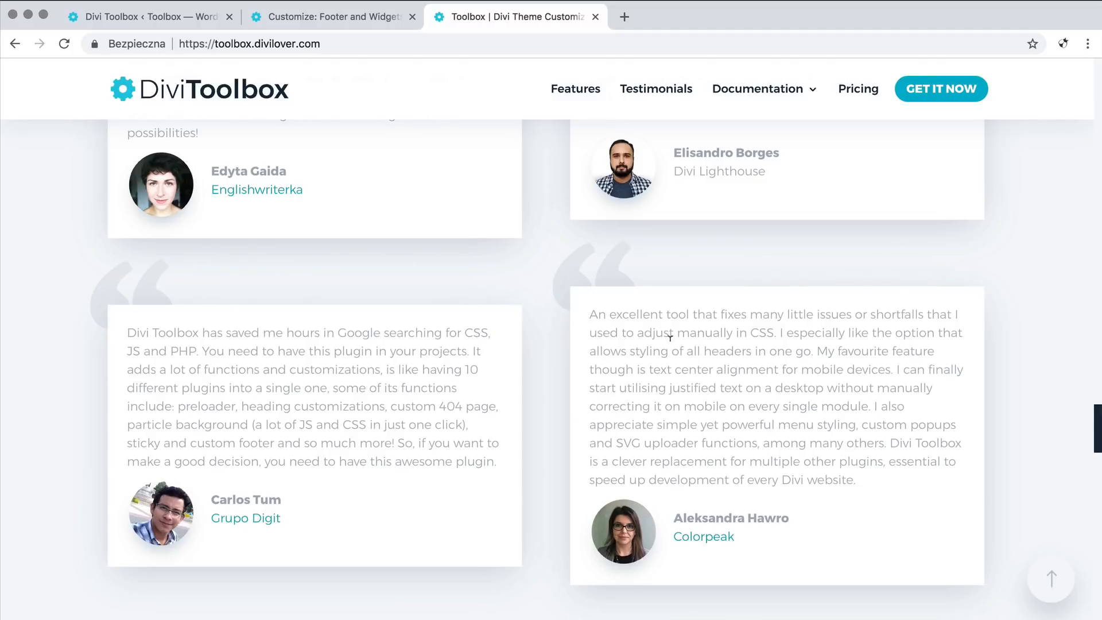
pyautogui.scroll(10, 630, 331)
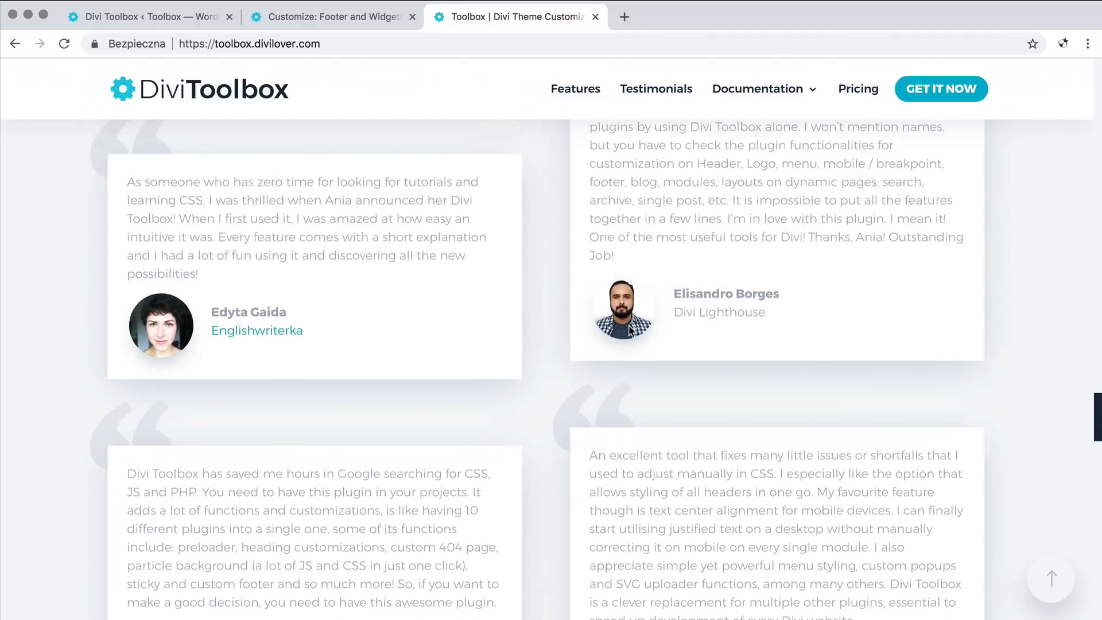
pyautogui.scroll(-3, 629, 331)
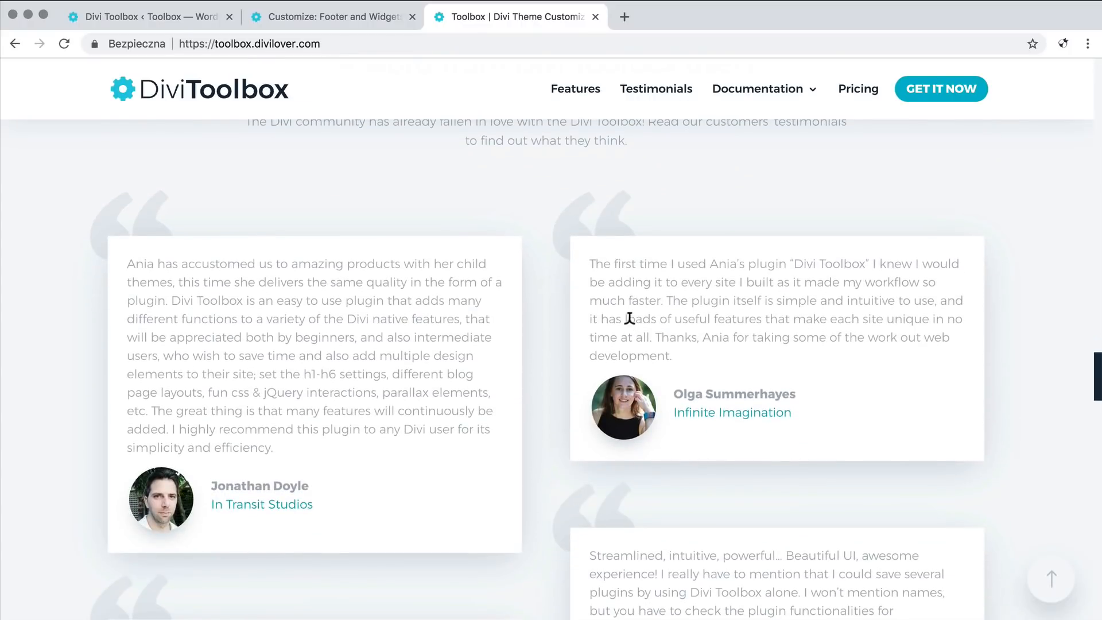
# Step: Read the Hide horizontal scrollbars, vertical-align and full-height options in the plugin's Modules settings
pyautogui.click(158, 23)
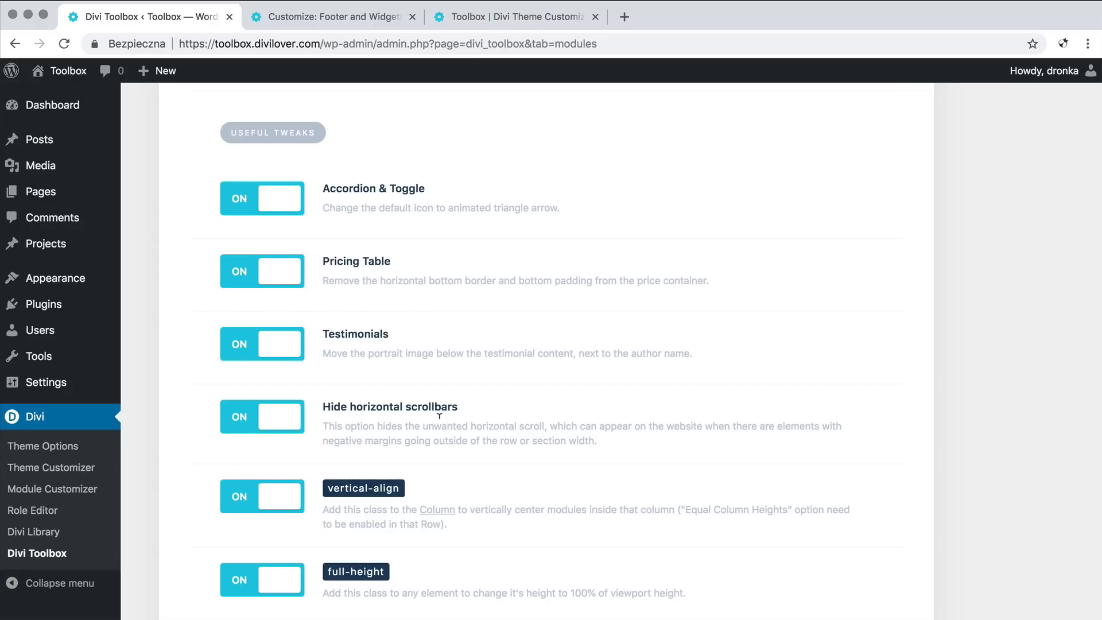
pyautogui.scroll(-1, 439, 425)
pyautogui.scroll(-2, 440, 424)
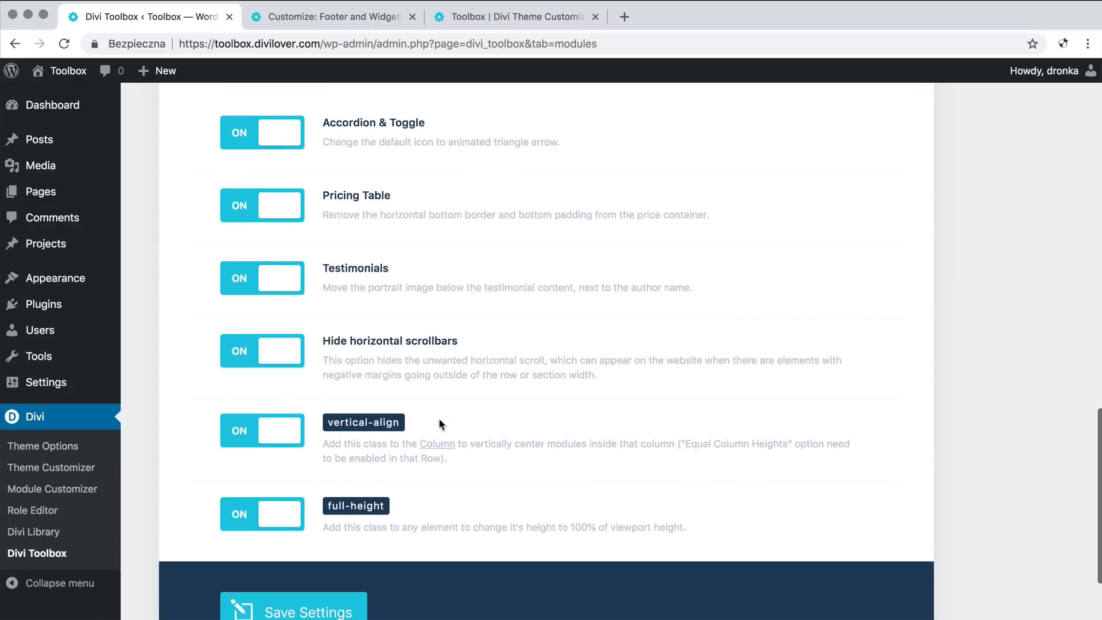
pyautogui.scroll(-3, 439, 423)
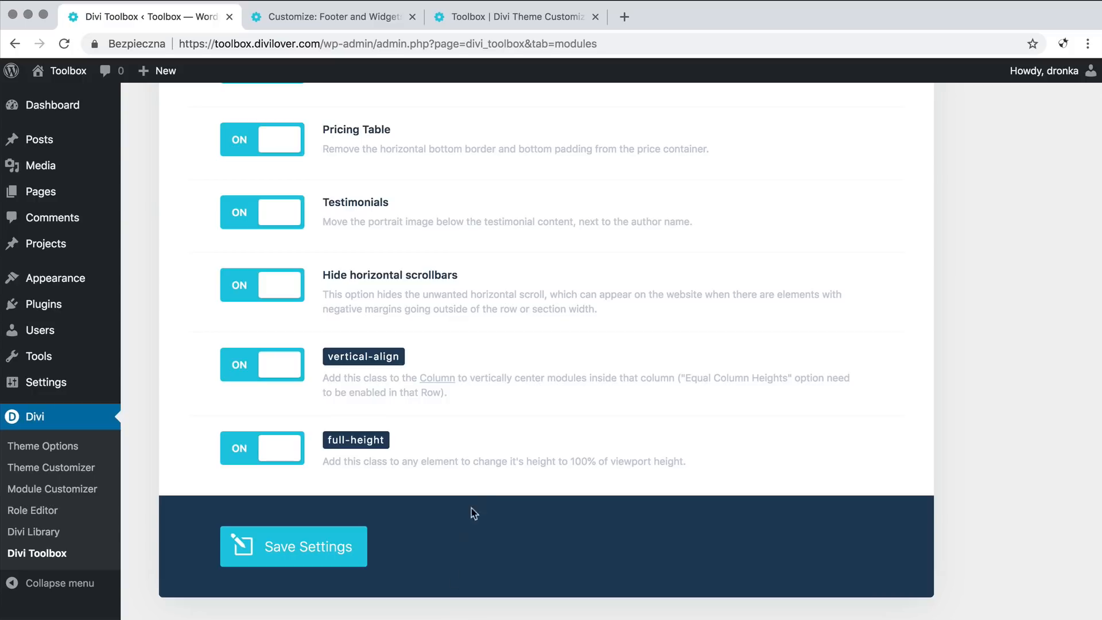
# Step: Load the nonexistent address toolbox.divilover.com/fdsf on the live site to view its full-height 404 page
pyautogui.click(500, 18)
pyautogui.click(345, 40)
pyautogui.click(345, 38)
pyautogui.write('/fdsf')
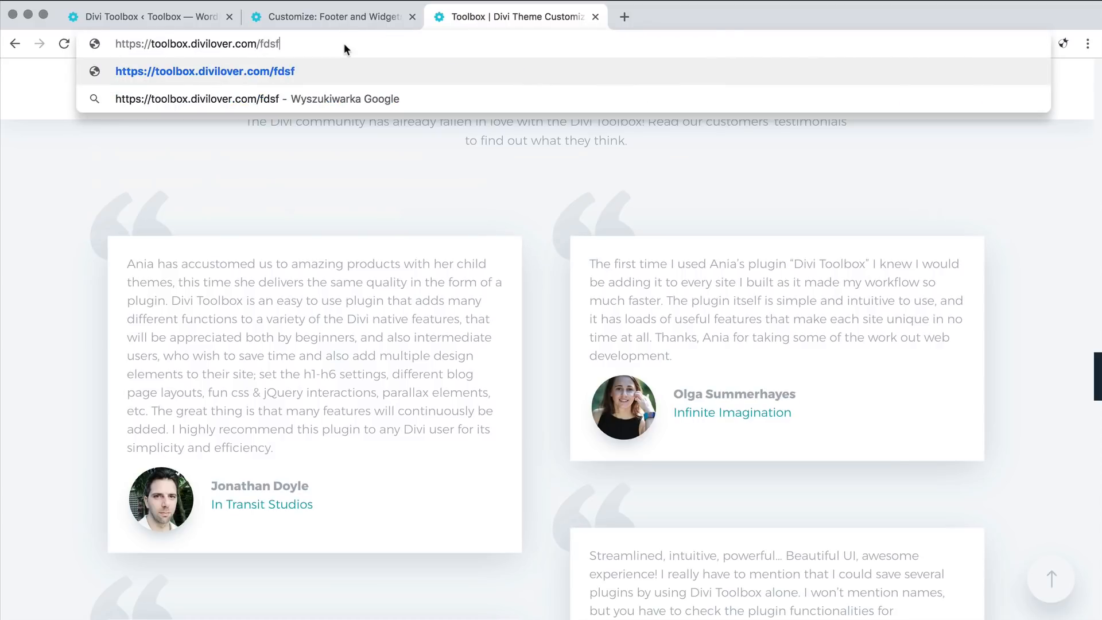
pyautogui.press('Return')
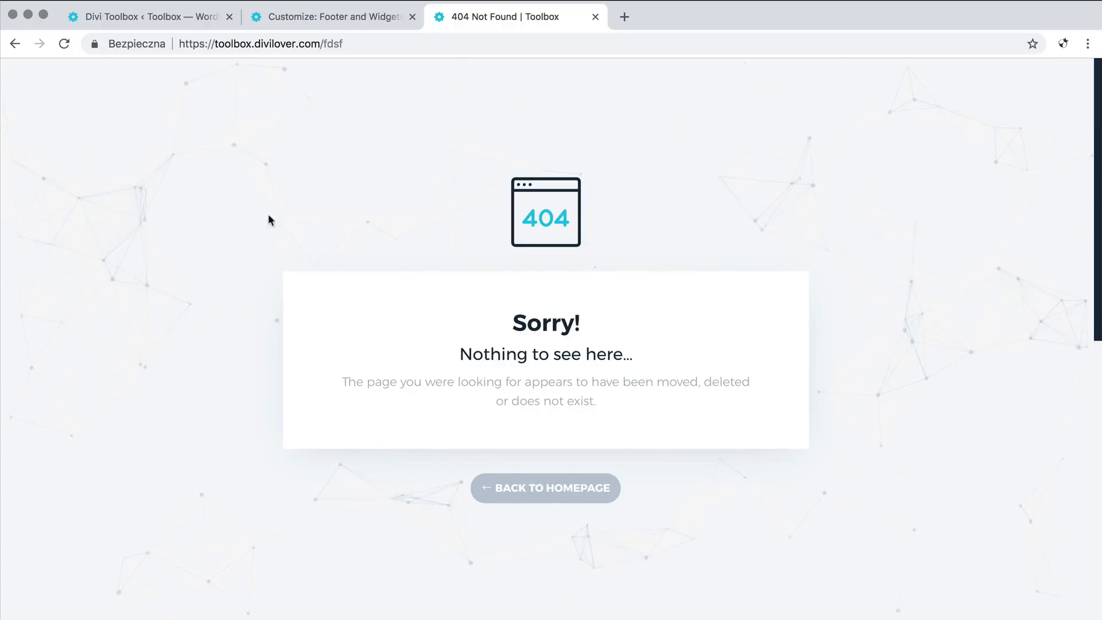
# Step: Return to the plugin settings and open the Extras options
pyautogui.click(144, 20)
pyautogui.scroll(20, 542, 327)
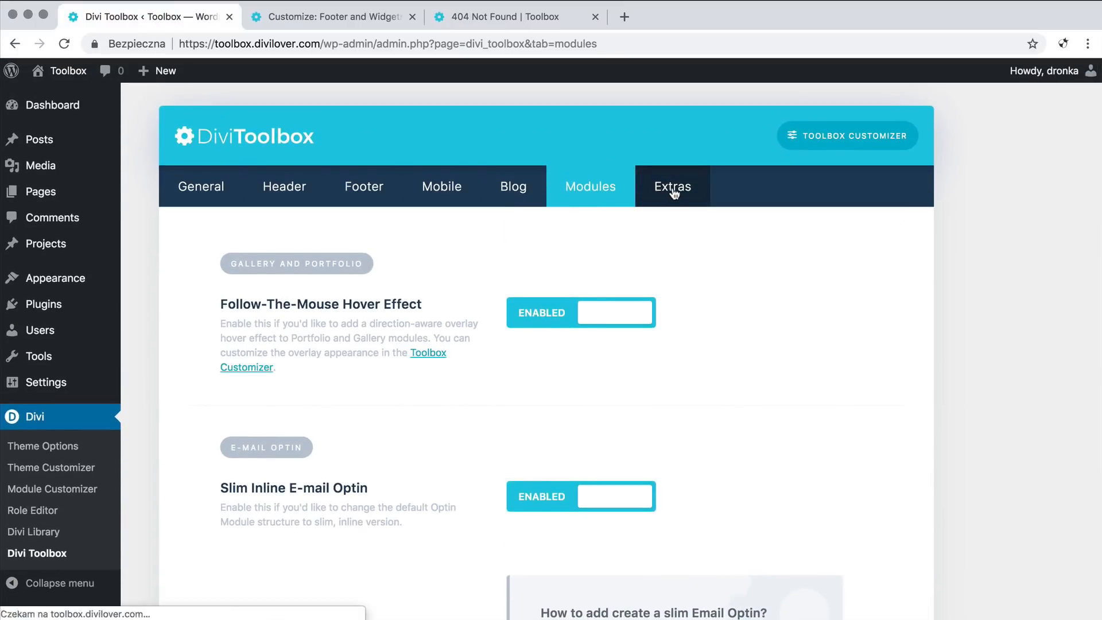
pyautogui.click(672, 188)
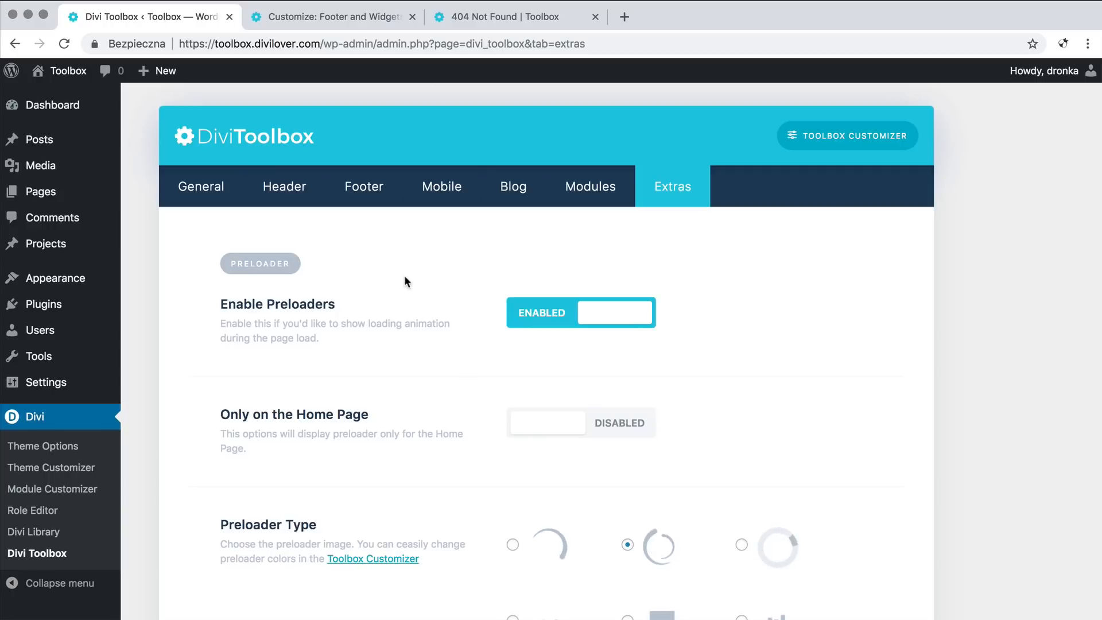
# Step: Read the Preloader options in the Extras settings, including the preloader types, page transition type and transition speed
pyautogui.scroll(-4, 406, 281)
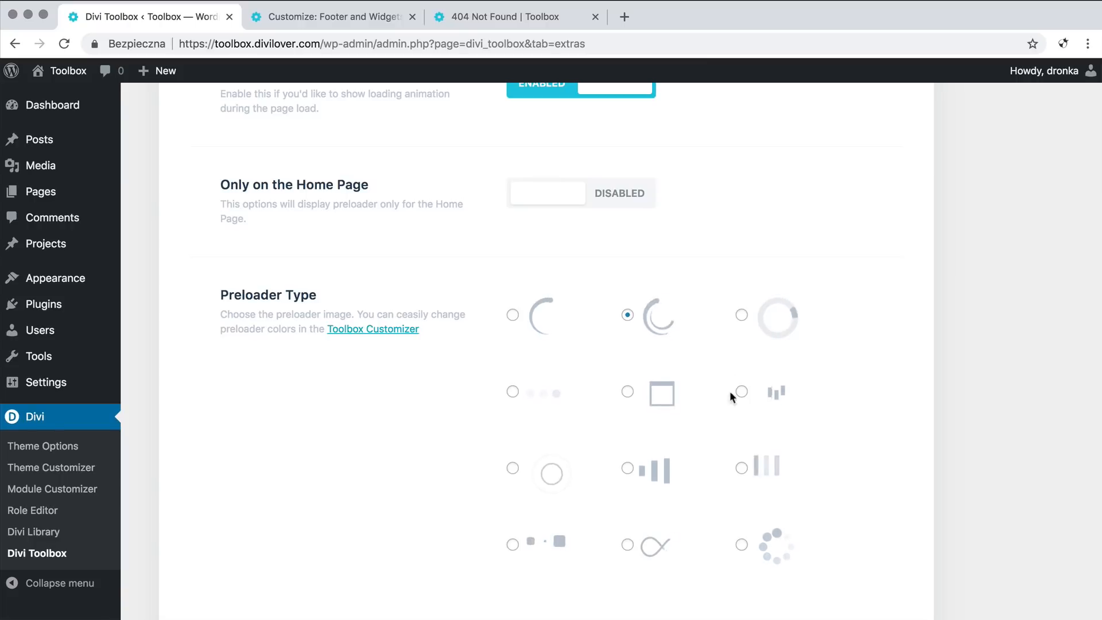
pyautogui.scroll(-2, 445, 435)
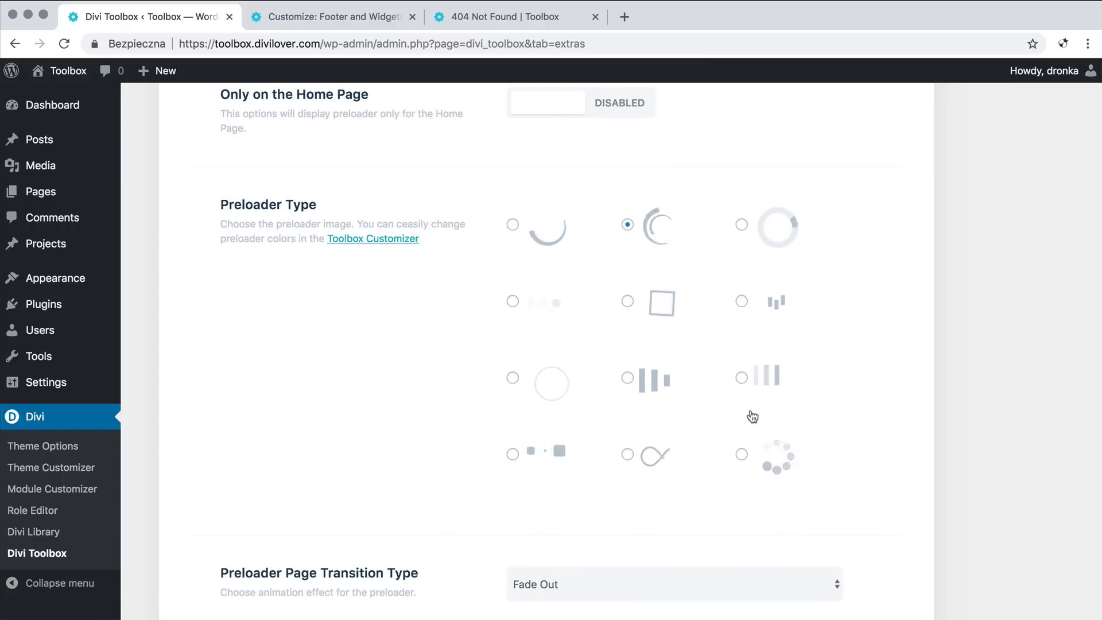
pyautogui.scroll(-5, 380, 436)
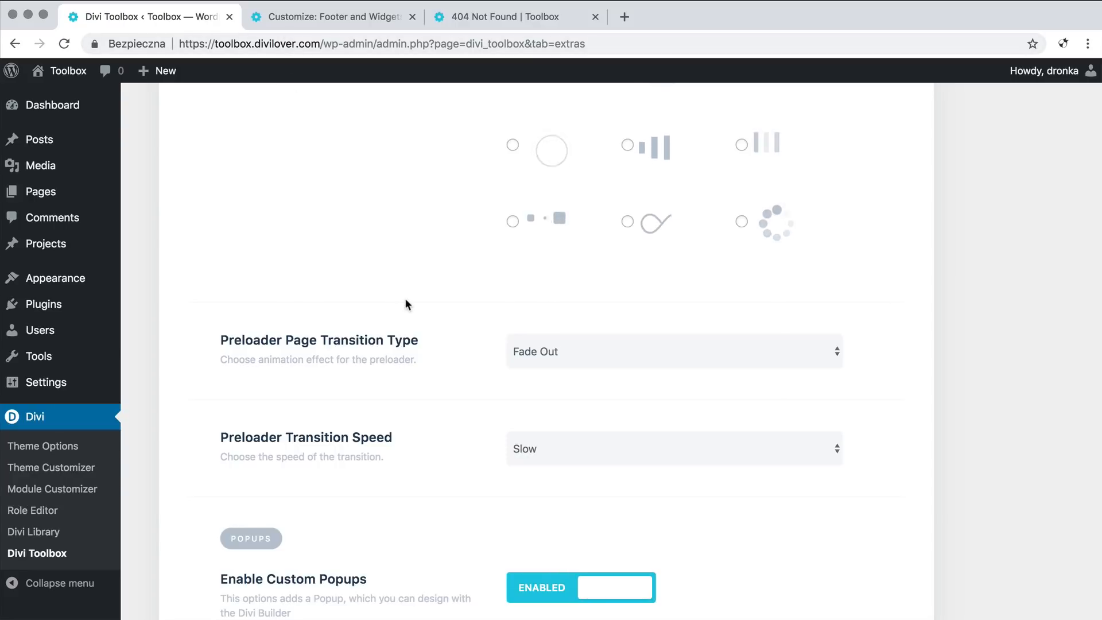
# Step: Set the Number of Popups to 3 in the Popups options
pyautogui.scroll(-6, 405, 299)
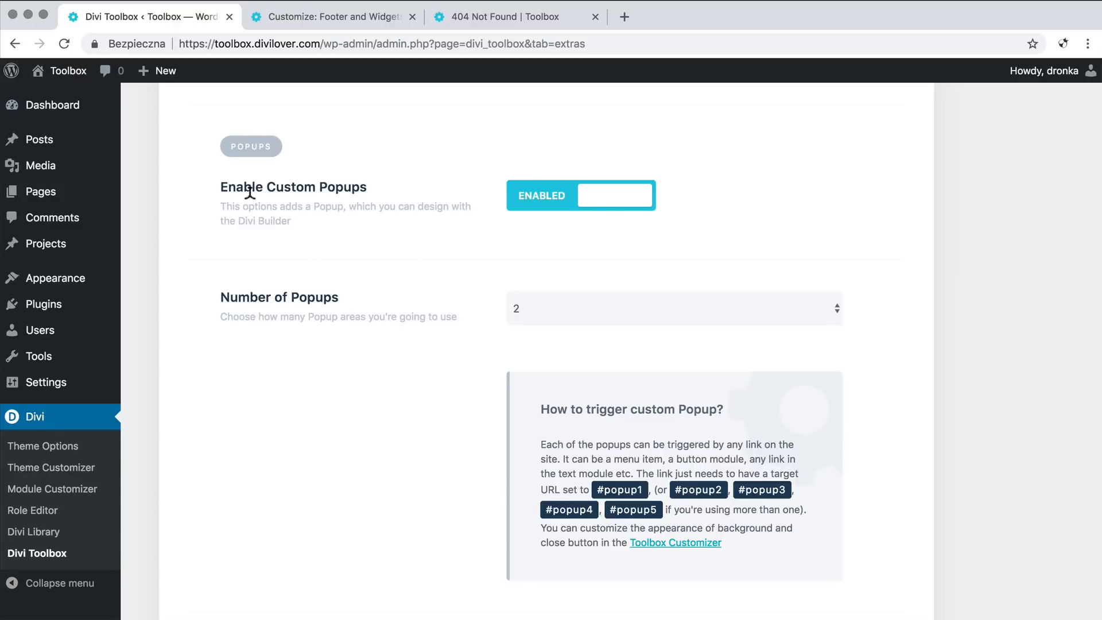
pyautogui.click(569, 321)
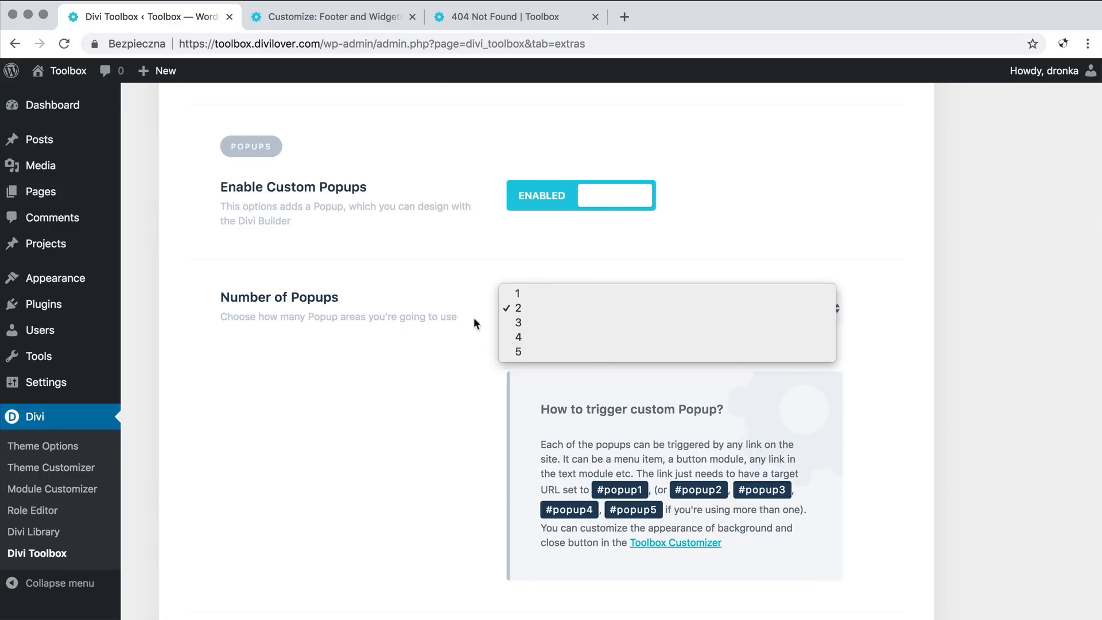
pyautogui.click(534, 308)
pyautogui.click(553, 316)
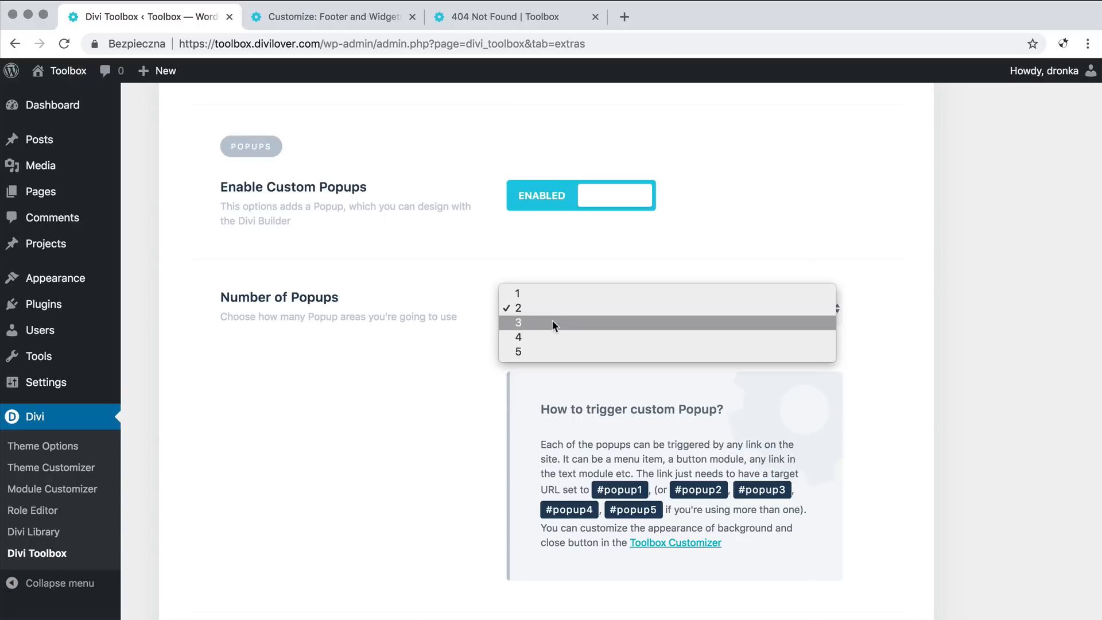
pyautogui.click(551, 323)
# Step: Examine the layout assignments for the three popups and the library layouts offered for Popup #3
pyautogui.scroll(-1, 432, 405)
pyautogui.scroll(-7, 432, 407)
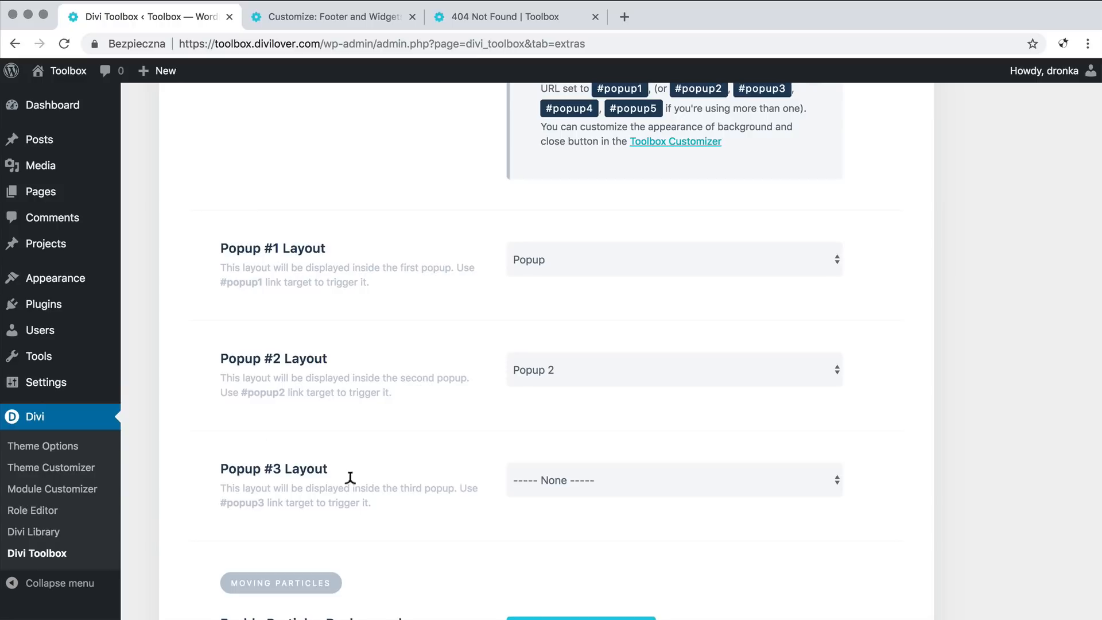
pyautogui.click(551, 481)
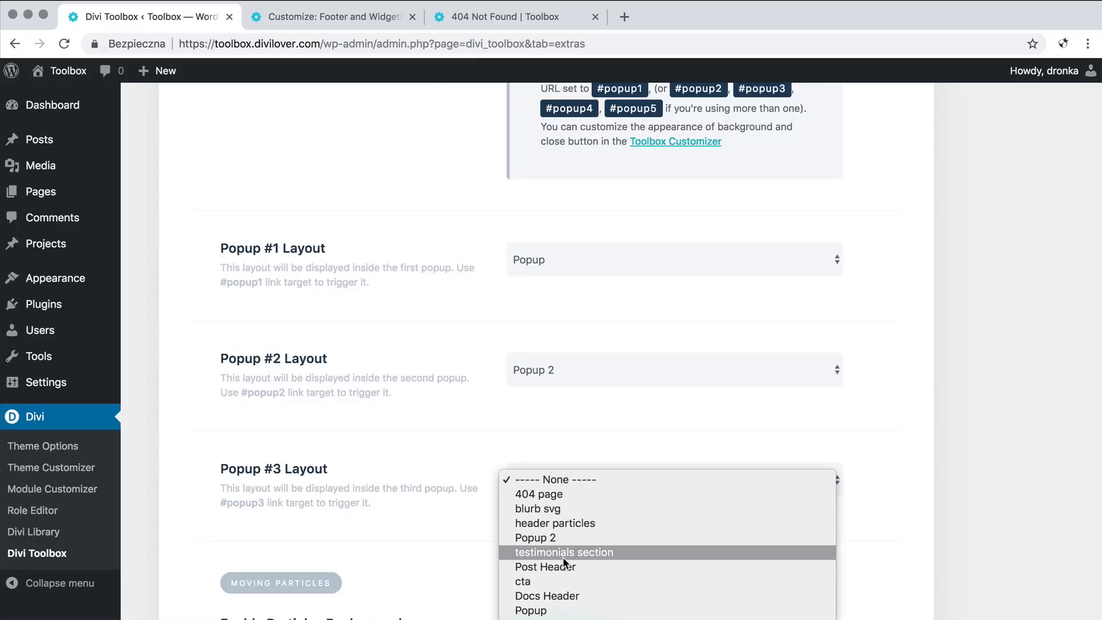
pyautogui.click(446, 456)
pyautogui.scroll(1, 449, 455)
pyautogui.scroll(-1, 449, 462)
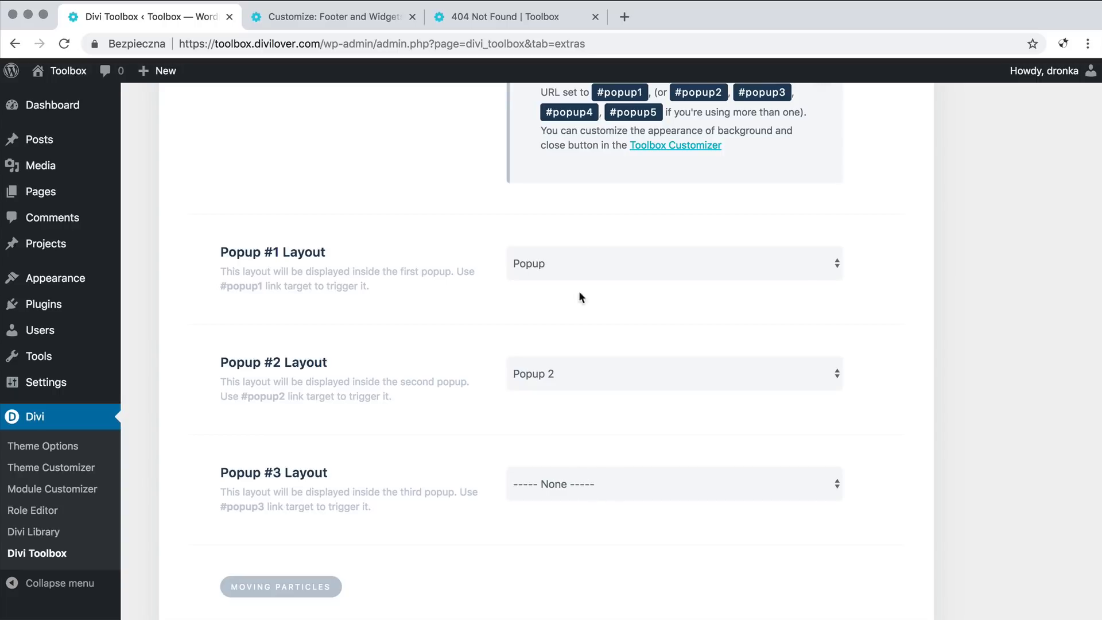
pyautogui.click(575, 483)
pyautogui.click(494, 444)
pyautogui.scroll(4, 494, 444)
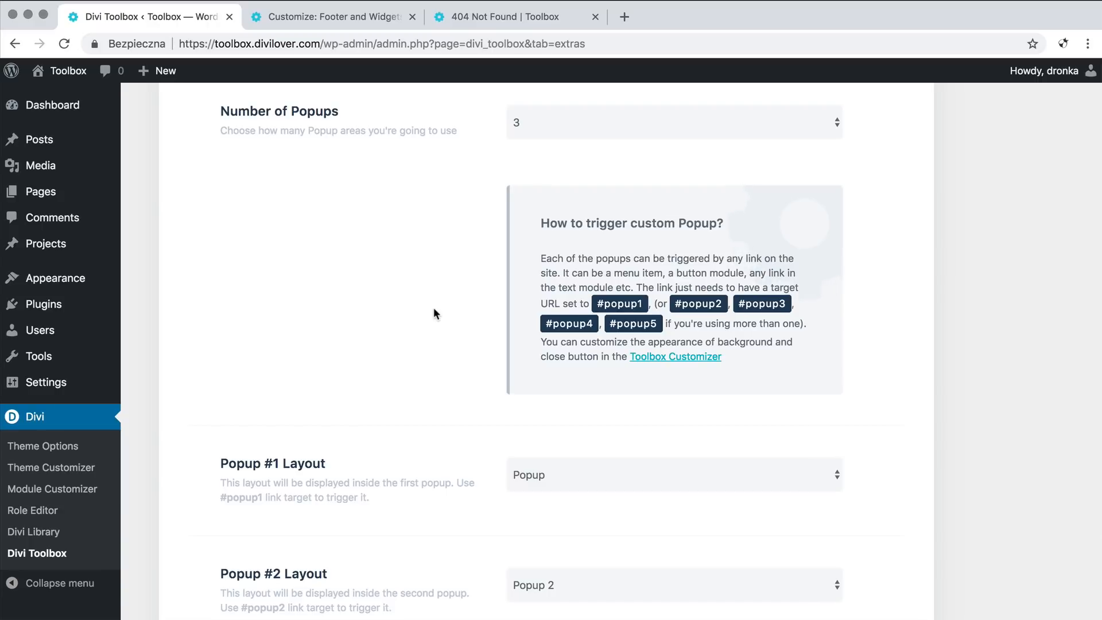
# Step: Read the Moving Particles option and its instructions for adding the particles background to an element
pyautogui.scroll(-3, 434, 310)
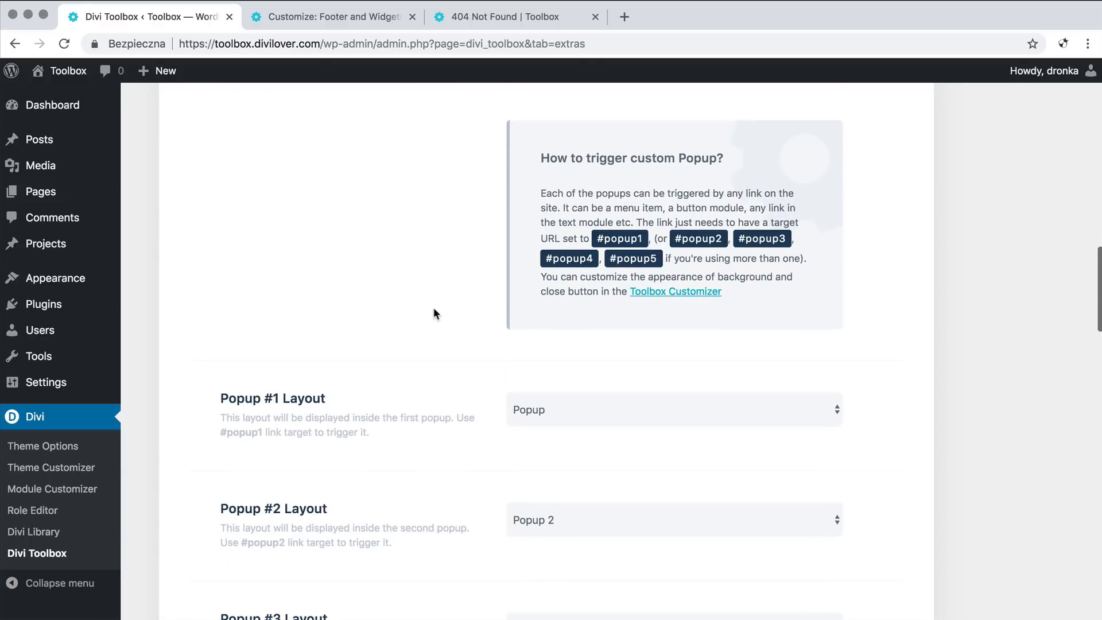
pyautogui.scroll(-1, 433, 310)
pyautogui.scroll(-3, 434, 311)
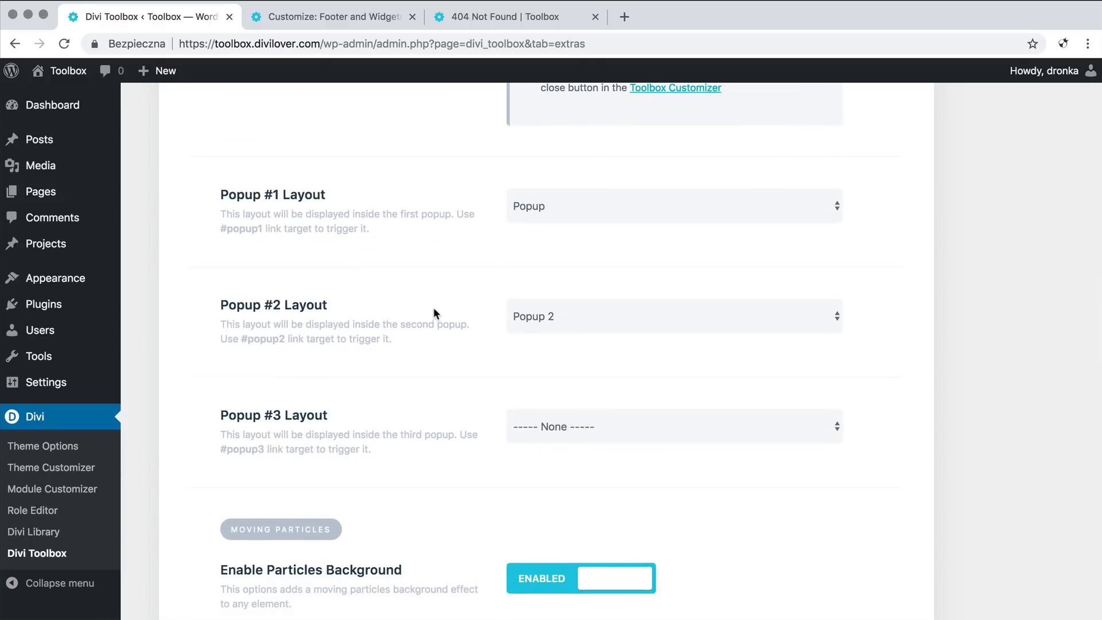
pyautogui.scroll(-5, 433, 311)
pyautogui.scroll(-2, 433, 313)
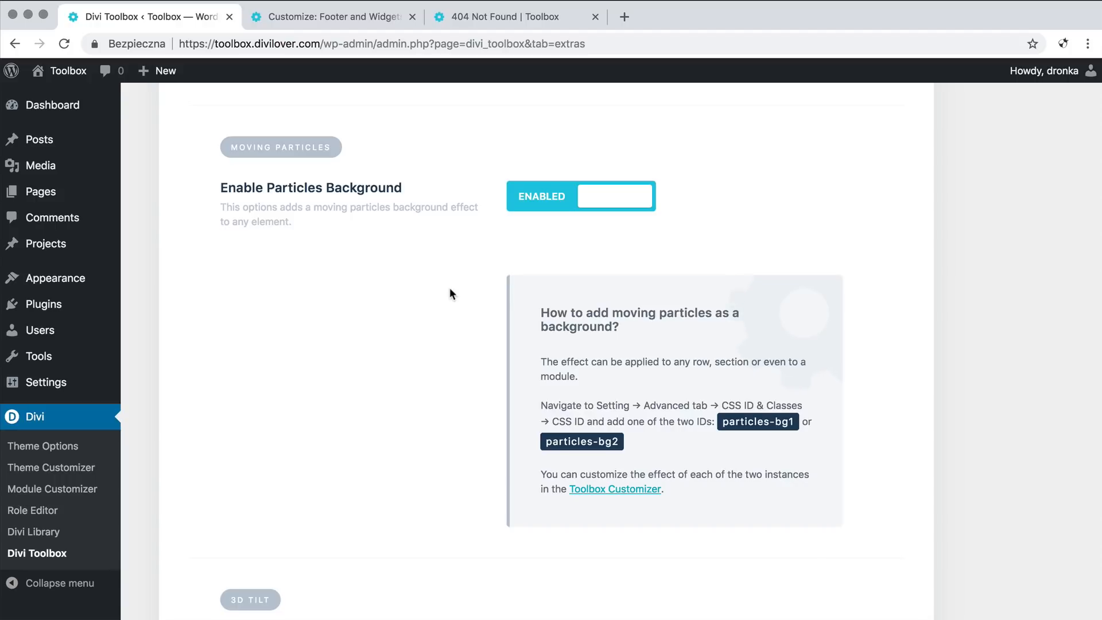
pyautogui.scroll(-1, 450, 293)
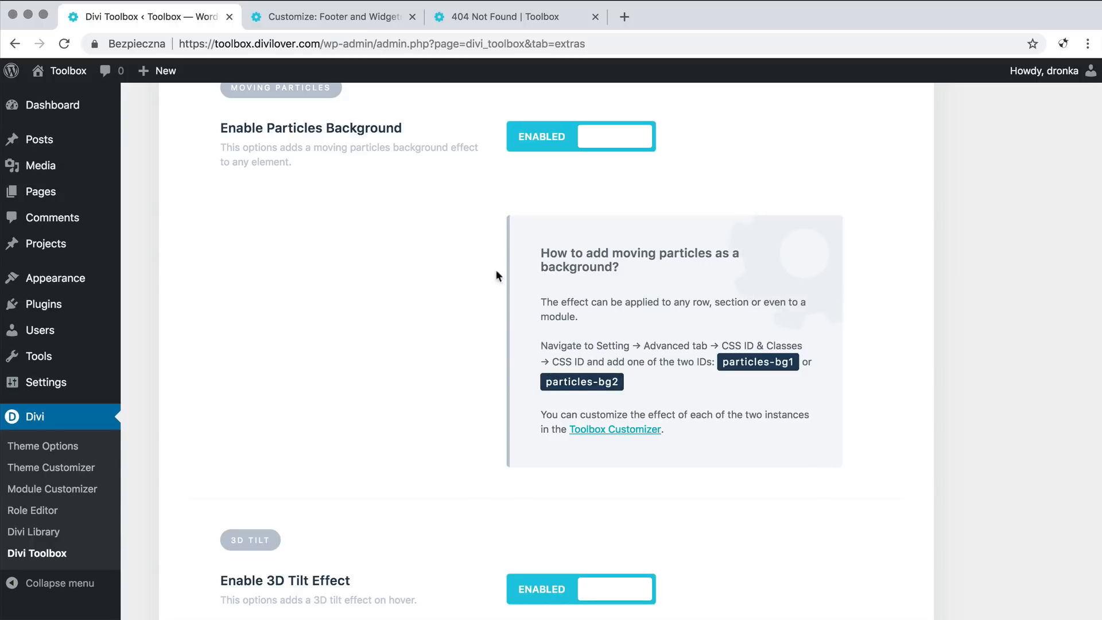
# Step: Load the live homepage at toolbox.divilover.com and examine the moving particles behind its hero and closing call-to-action sections
pyautogui.click(346, 26)
pyautogui.click(490, 26)
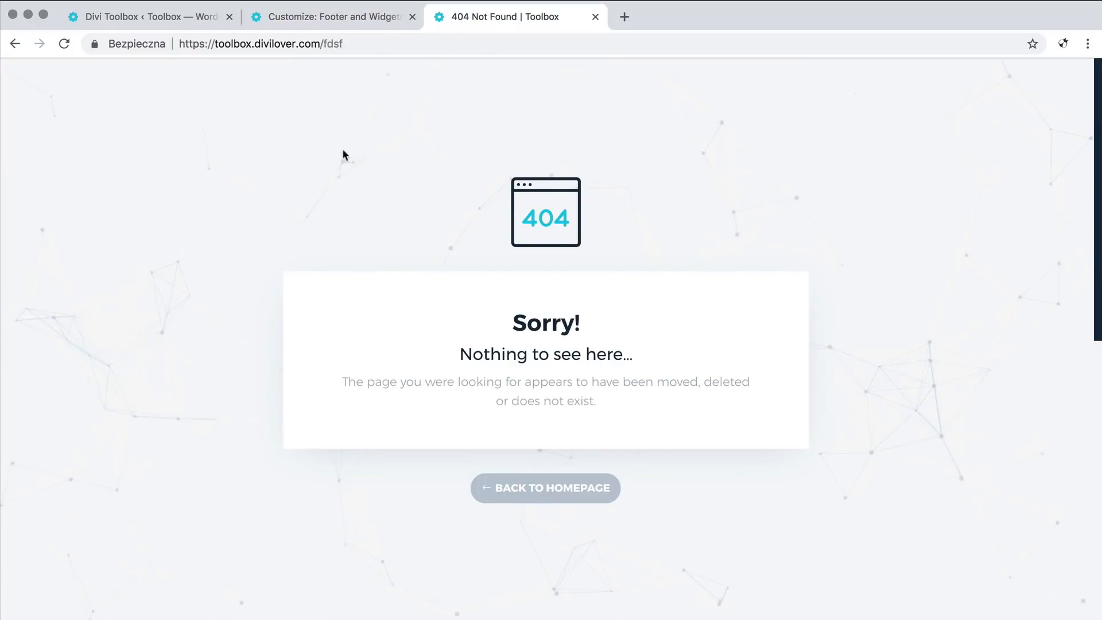
pyautogui.moveTo(321, 44); pyautogui.dragTo(342, 44)
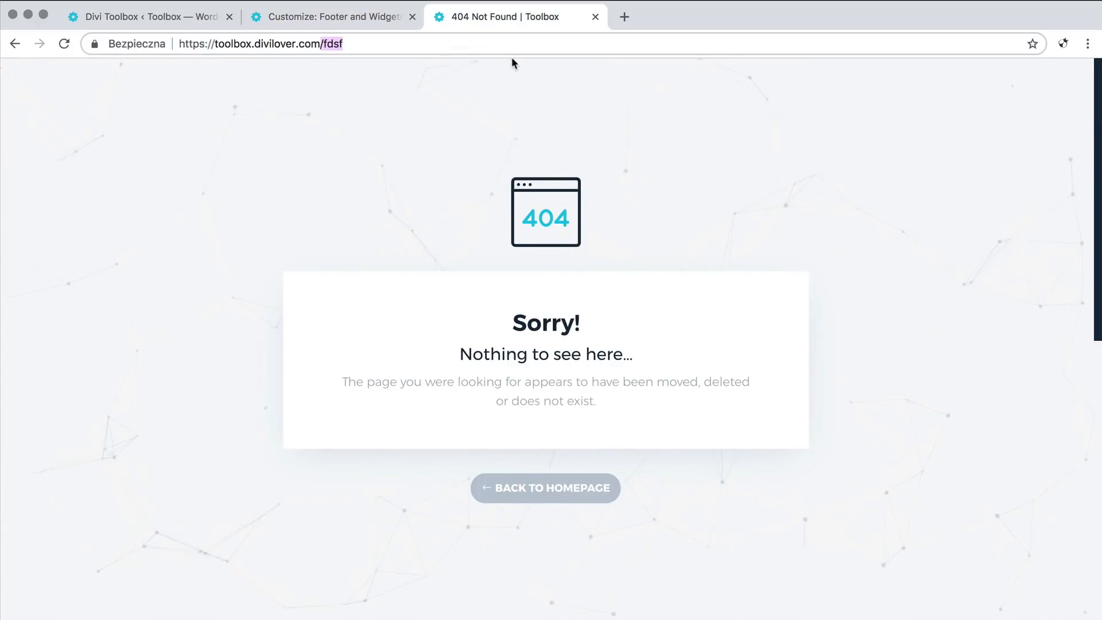
pyautogui.press('BackSpace')
pyautogui.press('Return')
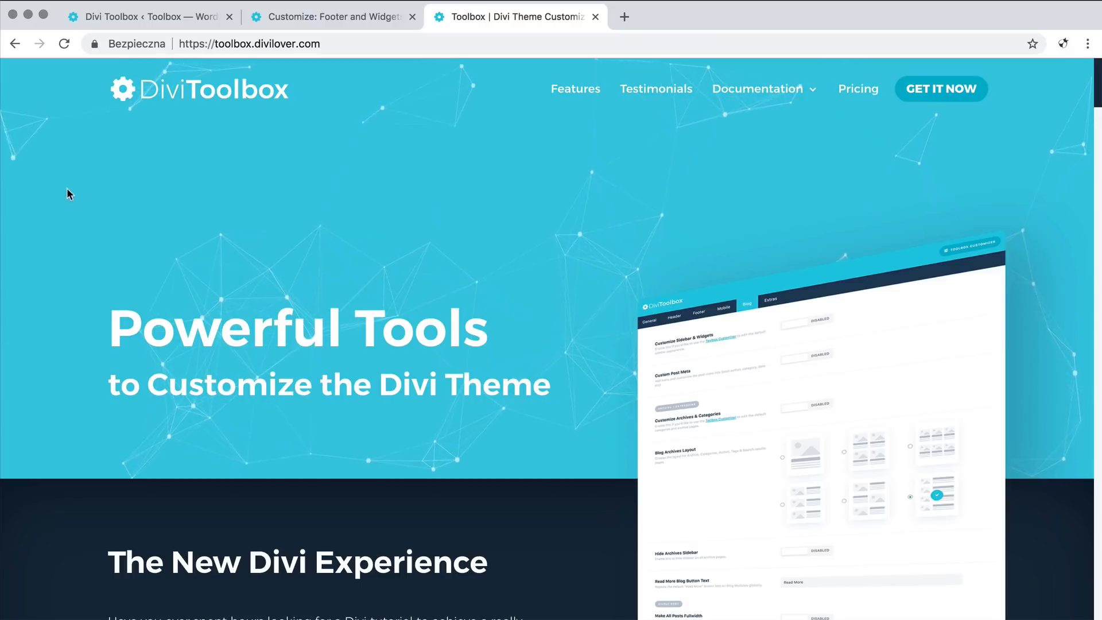
pyautogui.scroll(-15, 79, 247)
pyautogui.scroll(-20, 79, 246)
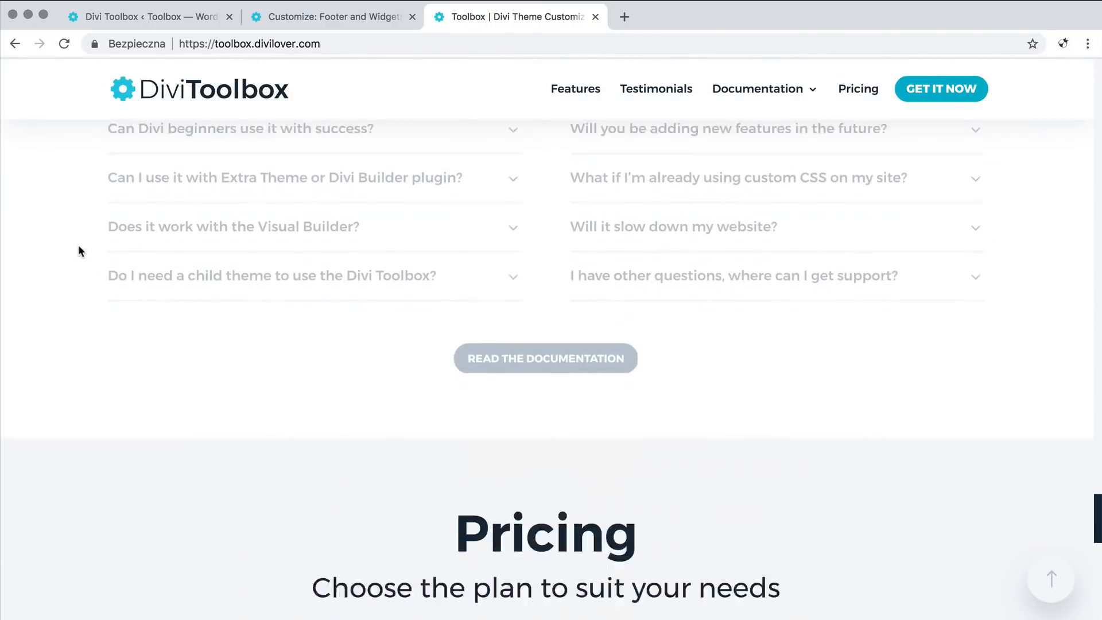
pyautogui.scroll(-15, 79, 250)
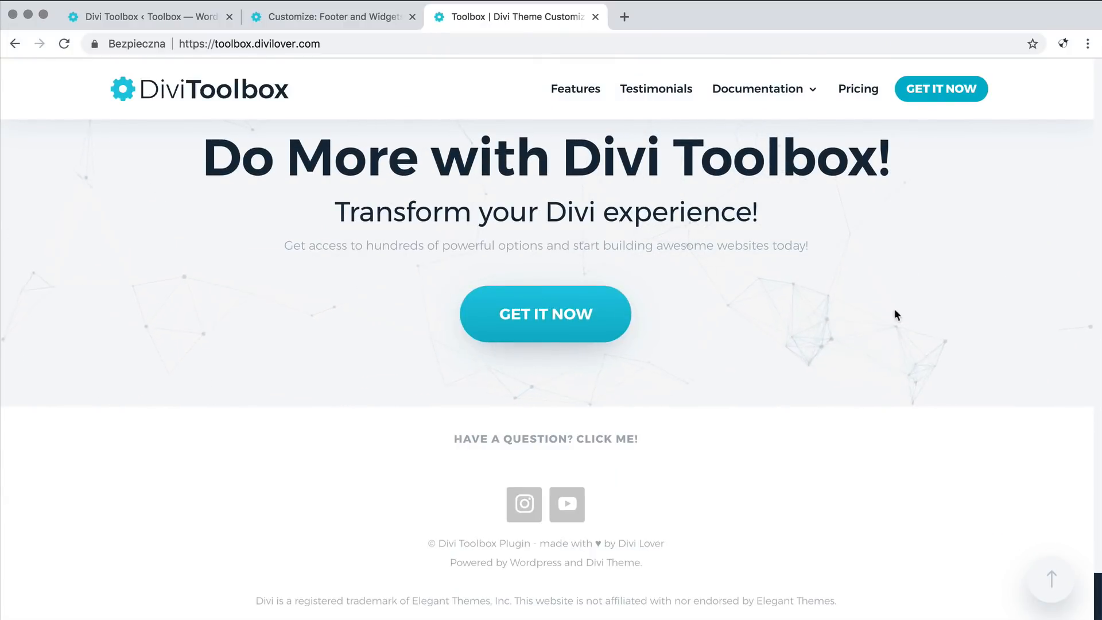
# Step: Switch to the Theme Customizer and open the Particle Background Effect #2 settings under Moving Particles
pyautogui.click(291, 27)
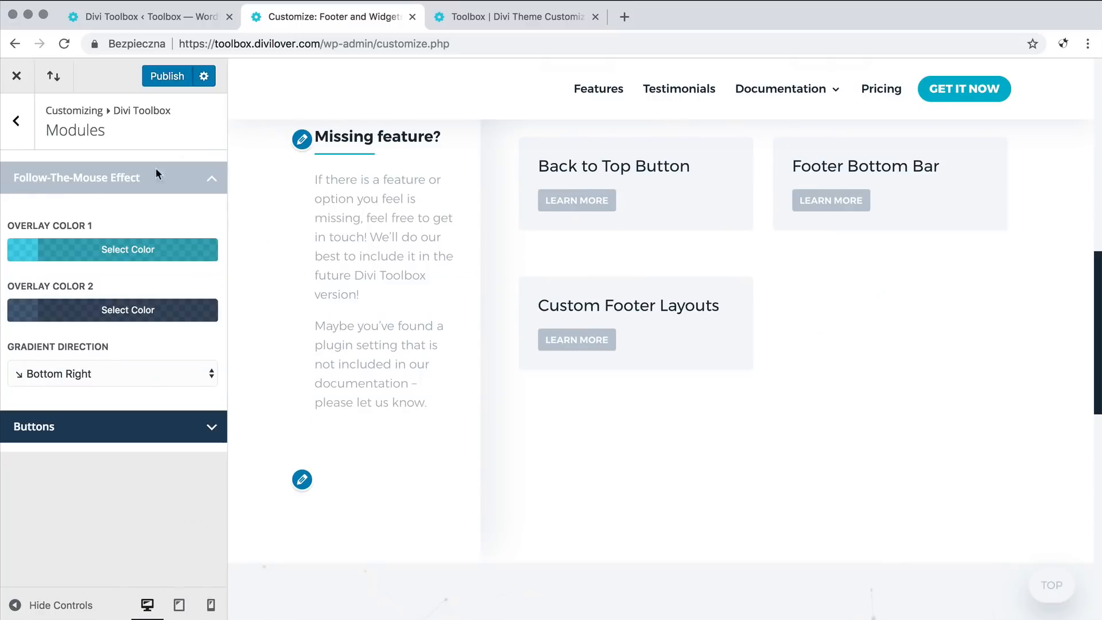
pyautogui.click(18, 123)
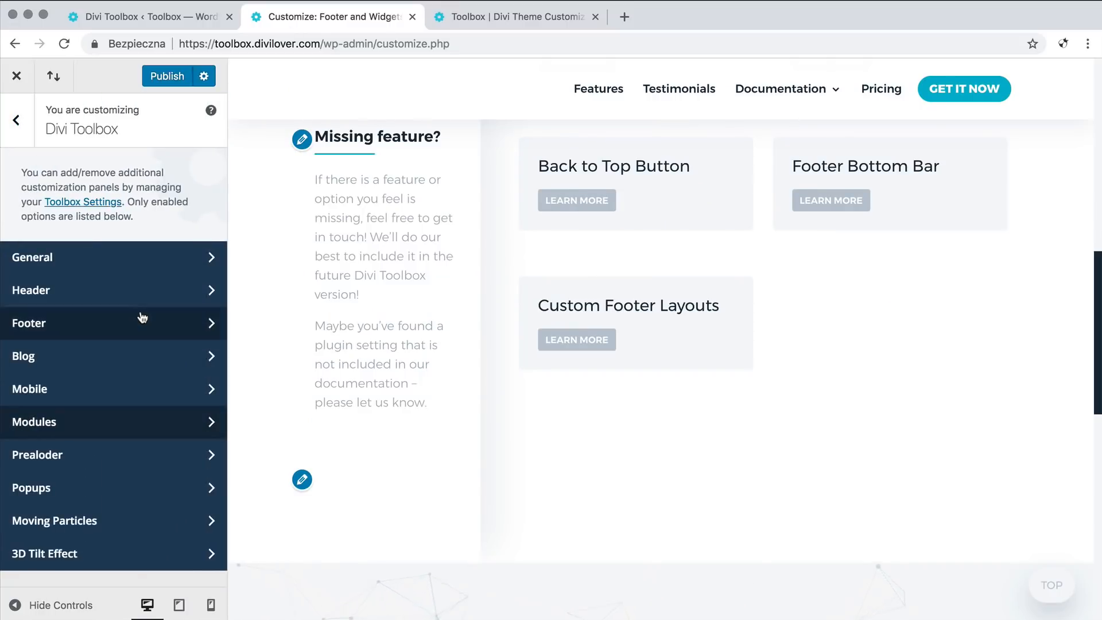
pyautogui.click(138, 522)
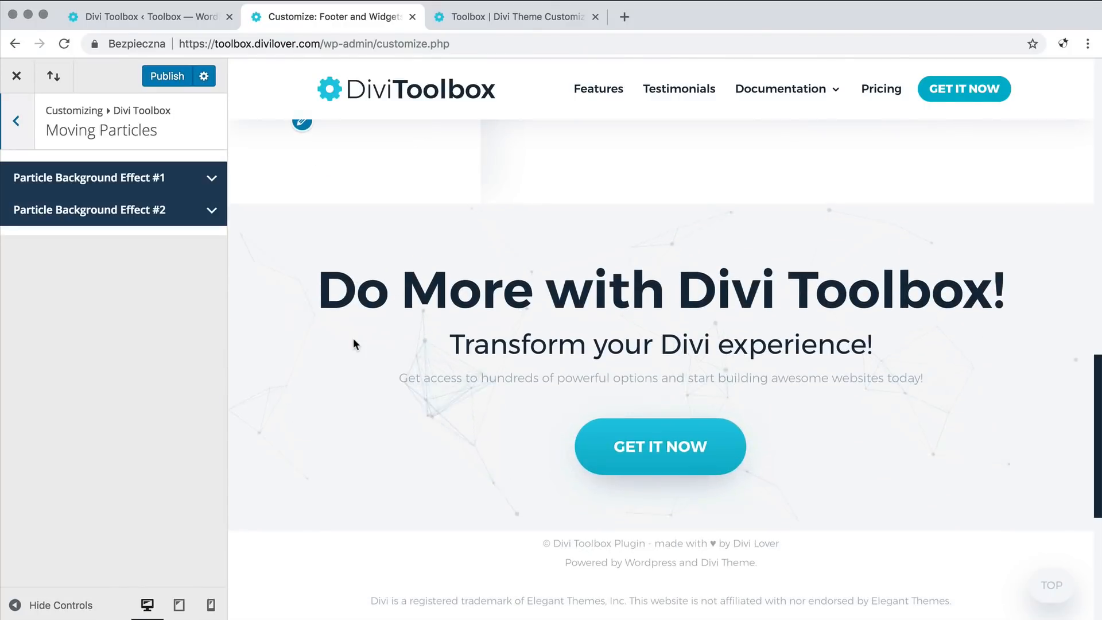
pyautogui.click(205, 211)
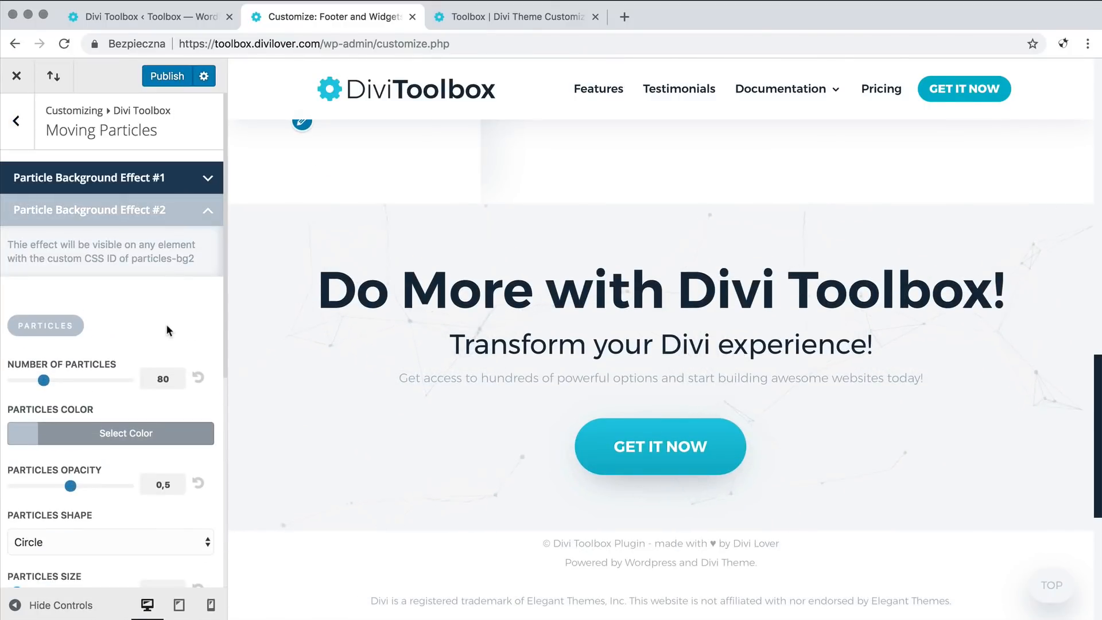
# Step: Set Particle Background Effect #2's particle shape to Star and its particle size to 36
pyautogui.scroll(-2, 167, 326)
pyautogui.scroll(-3, 168, 329)
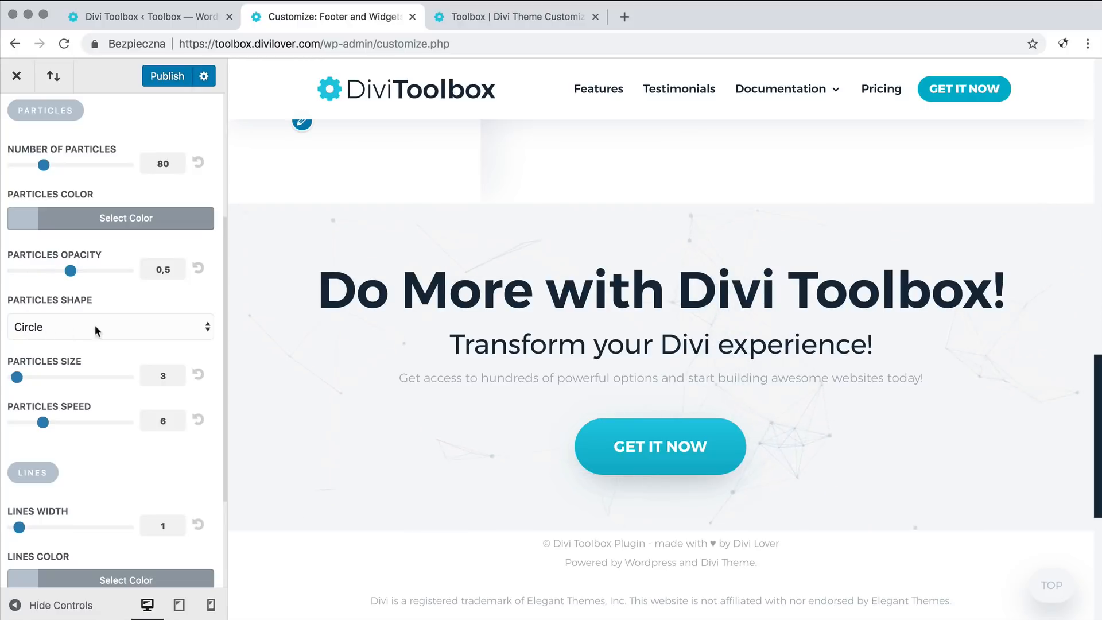
pyautogui.click(110, 328)
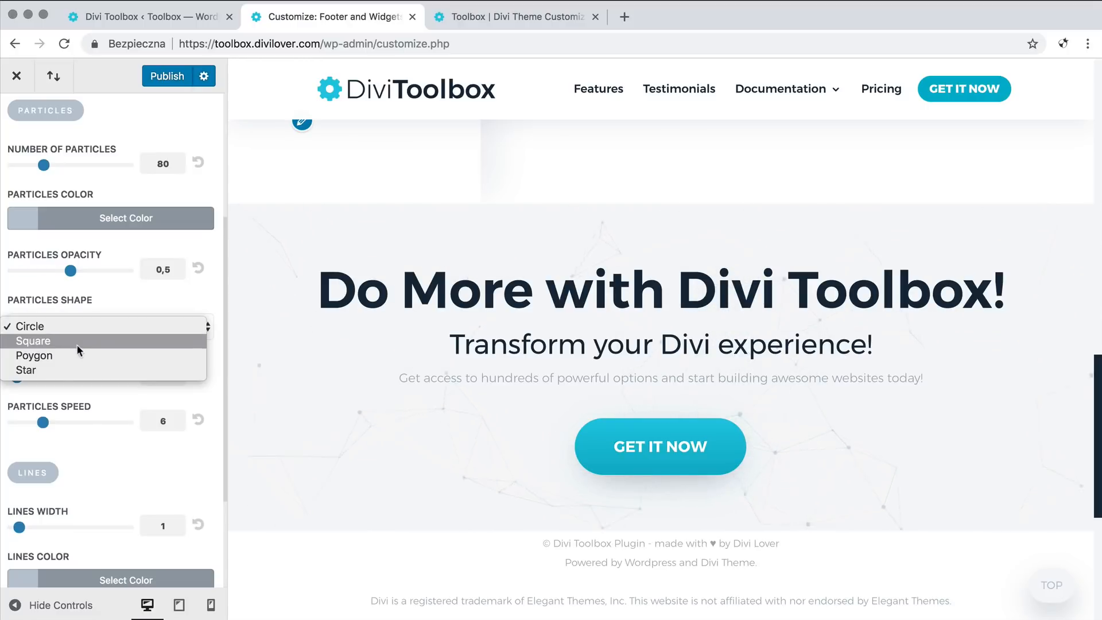
pyautogui.click(53, 370)
pyautogui.moveTo(17, 376); pyautogui.dragTo(50, 373)
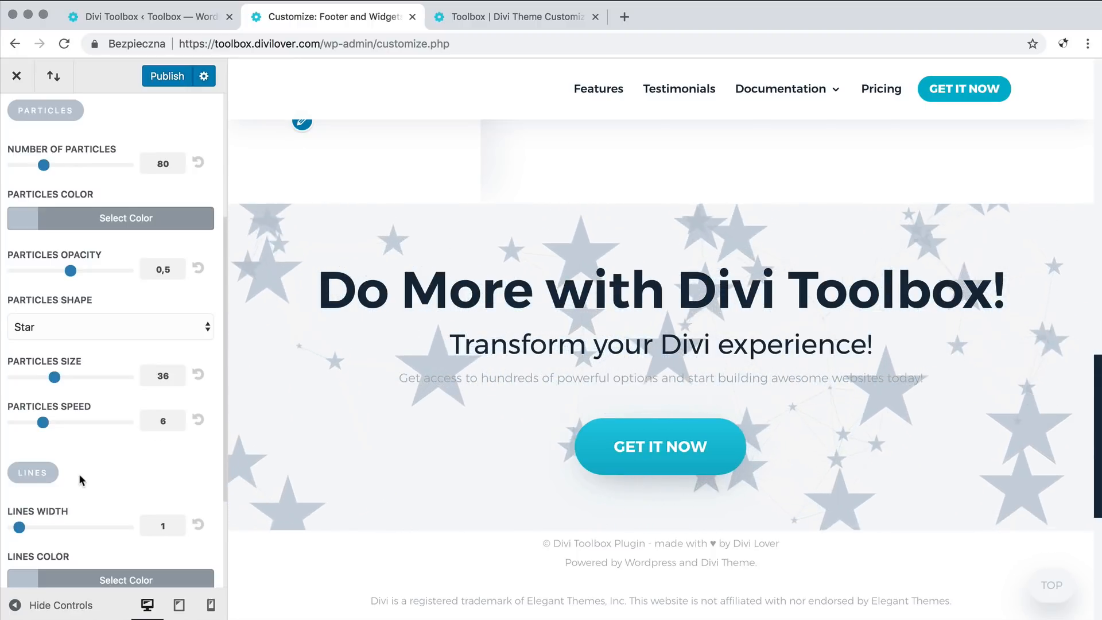
pyautogui.scroll(-3, 78, 474)
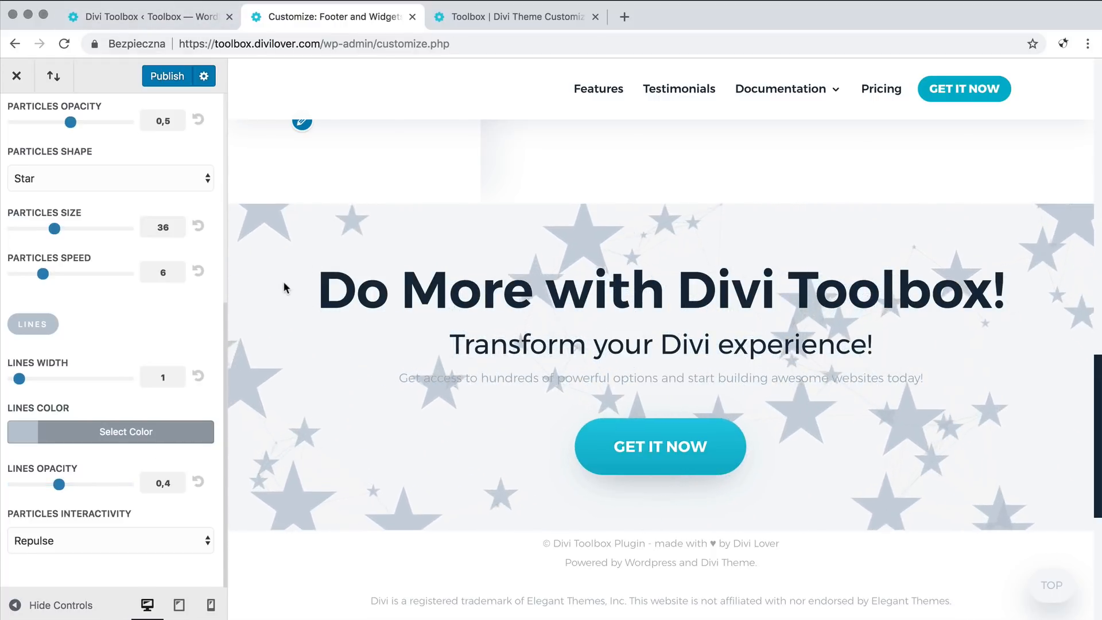
# Step: Return to the plugin's Extras settings and read the 3D Tilt Effect option with its usage instructions
pyautogui.click(129, 19)
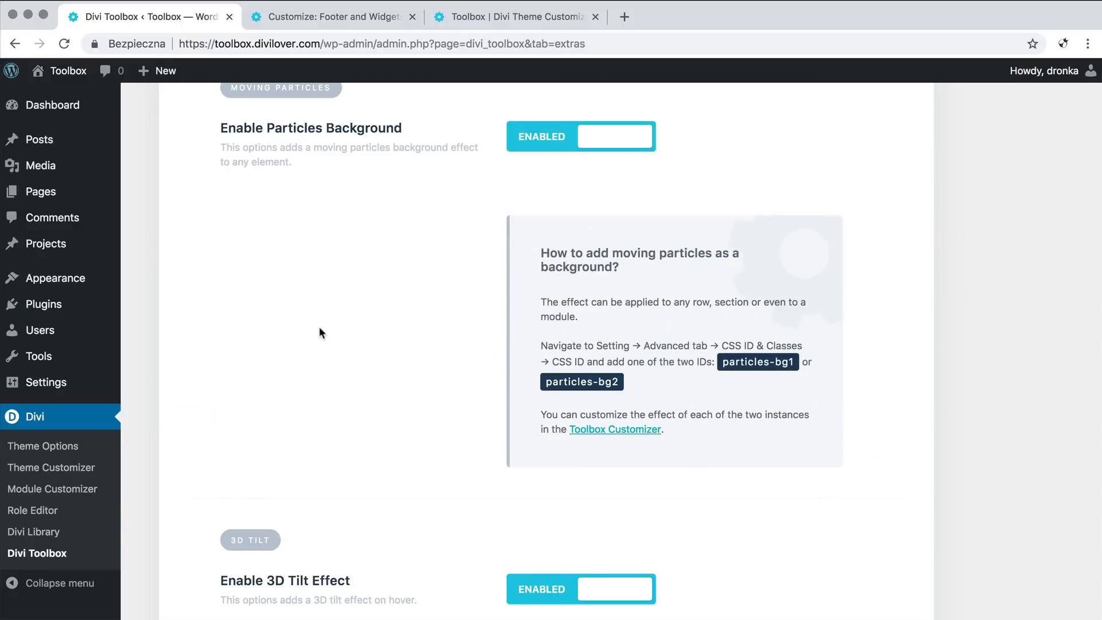
pyautogui.scroll(-5, 327, 339)
pyautogui.scroll(-2, 328, 330)
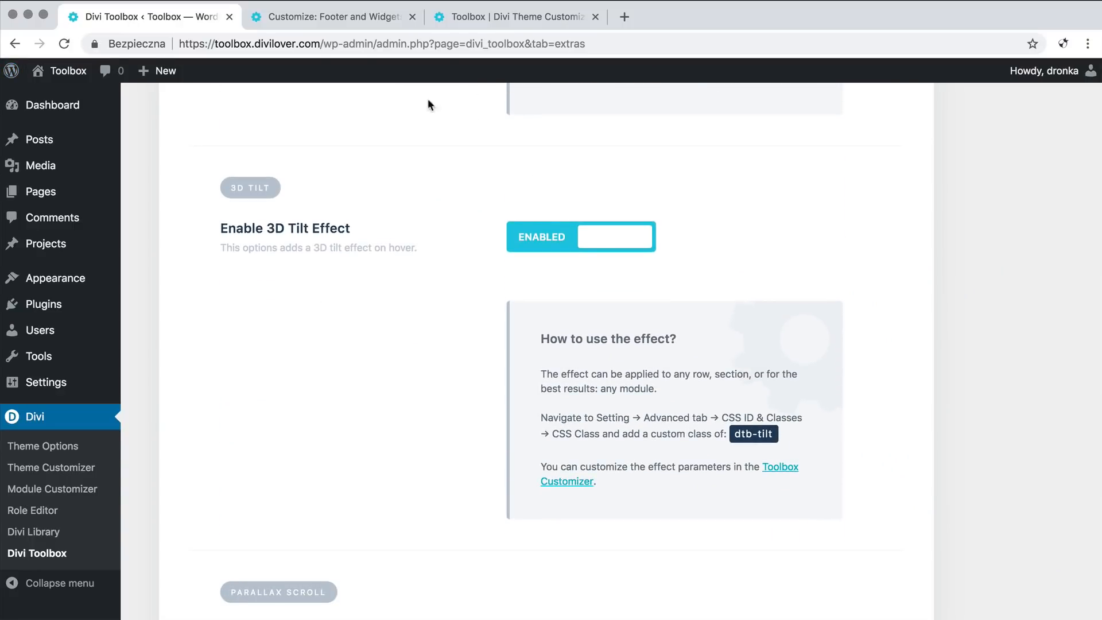
# Step: Reload the live homepage and examine the 3D tilt effect on the "Hello! Click Me!" box in the Extras section
pyautogui.click(525, 15)
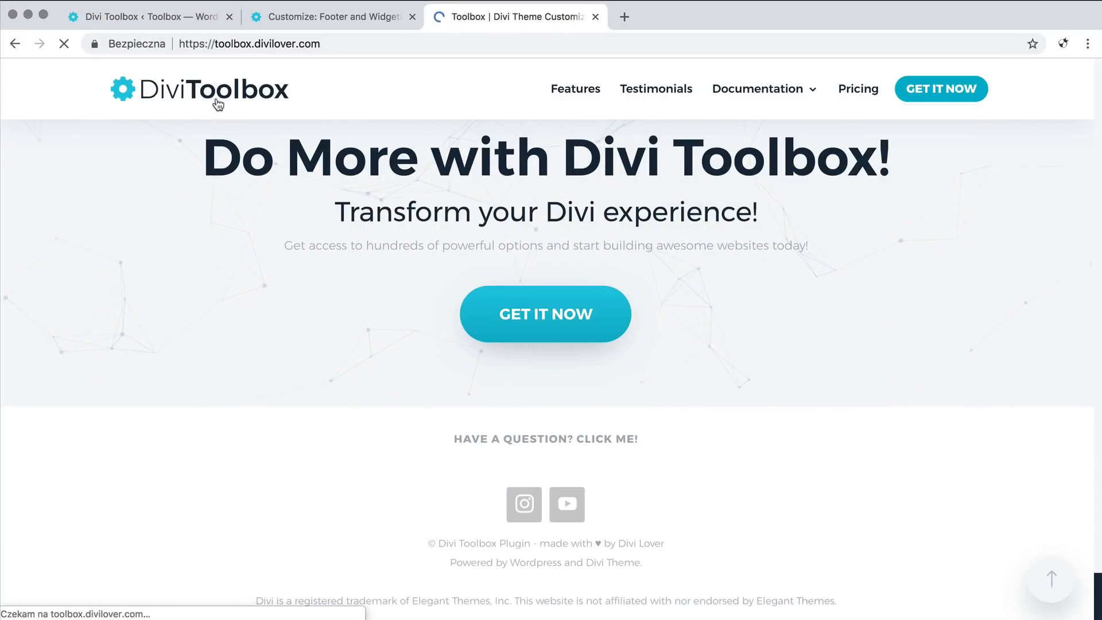
pyautogui.scroll(-10, 274, 206)
pyautogui.scroll(-20, 274, 208)
pyautogui.scroll(1, 274, 205)
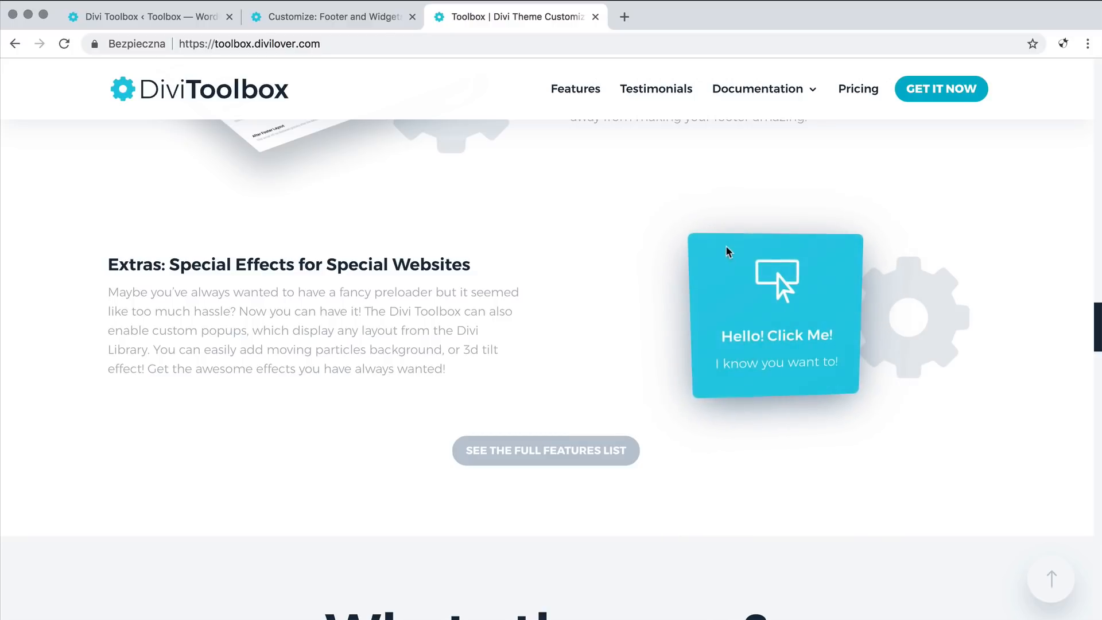
# Step: Review the 3D Tilt Effect parameters in the Theme Customizer and return to the plugin's Extras settings
pyautogui.click(294, 20)
pyautogui.scroll(6, 101, 149)
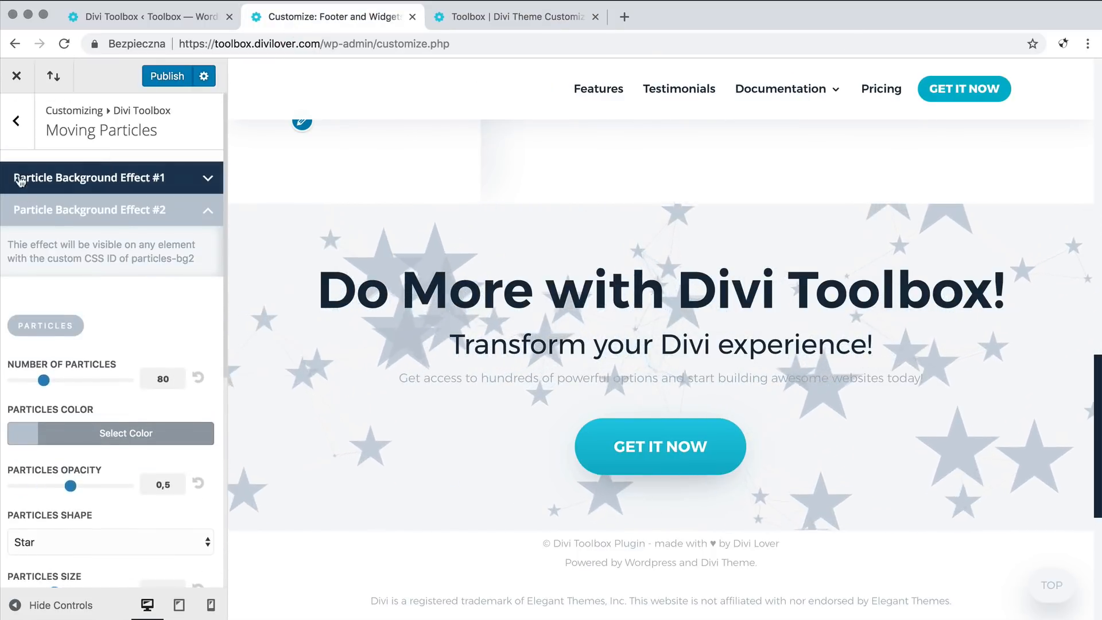
pyautogui.click(17, 123)
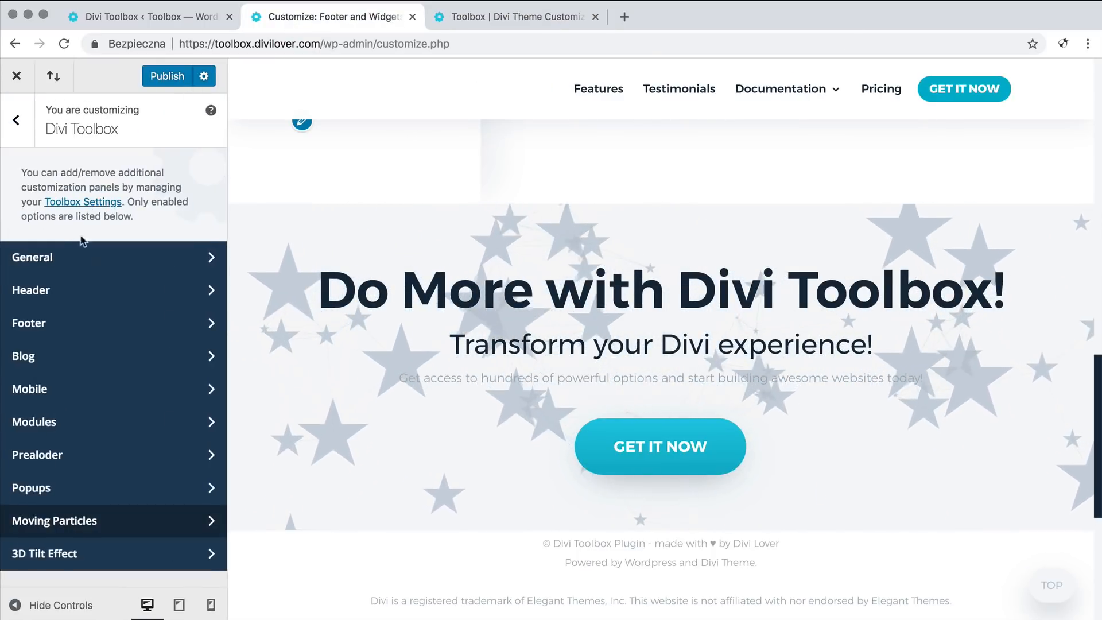
pyautogui.click(150, 553)
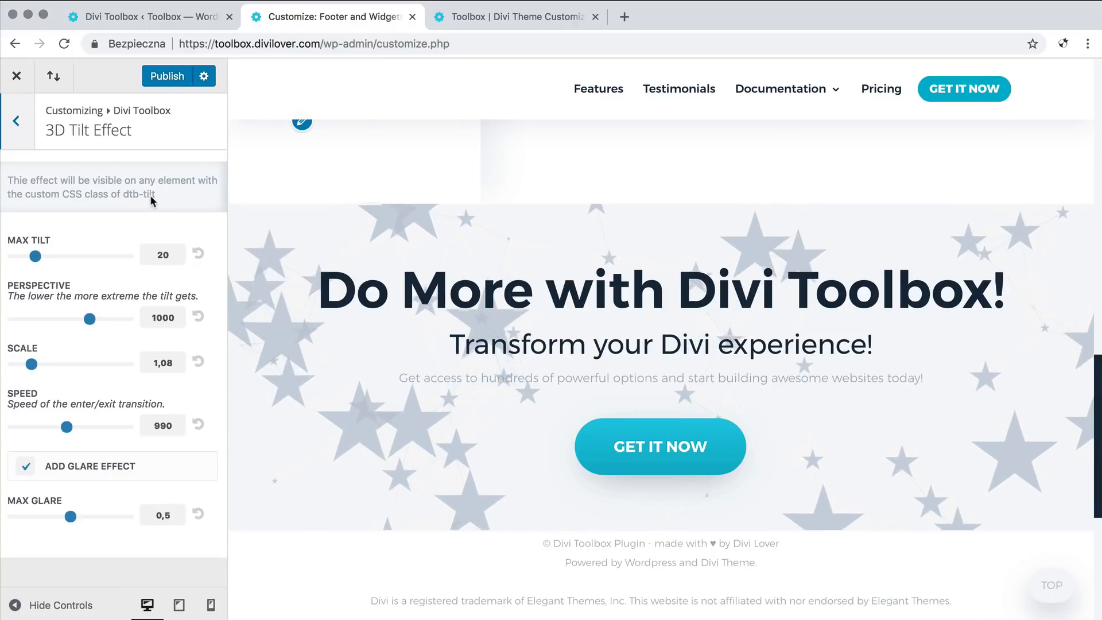
pyautogui.click(157, 20)
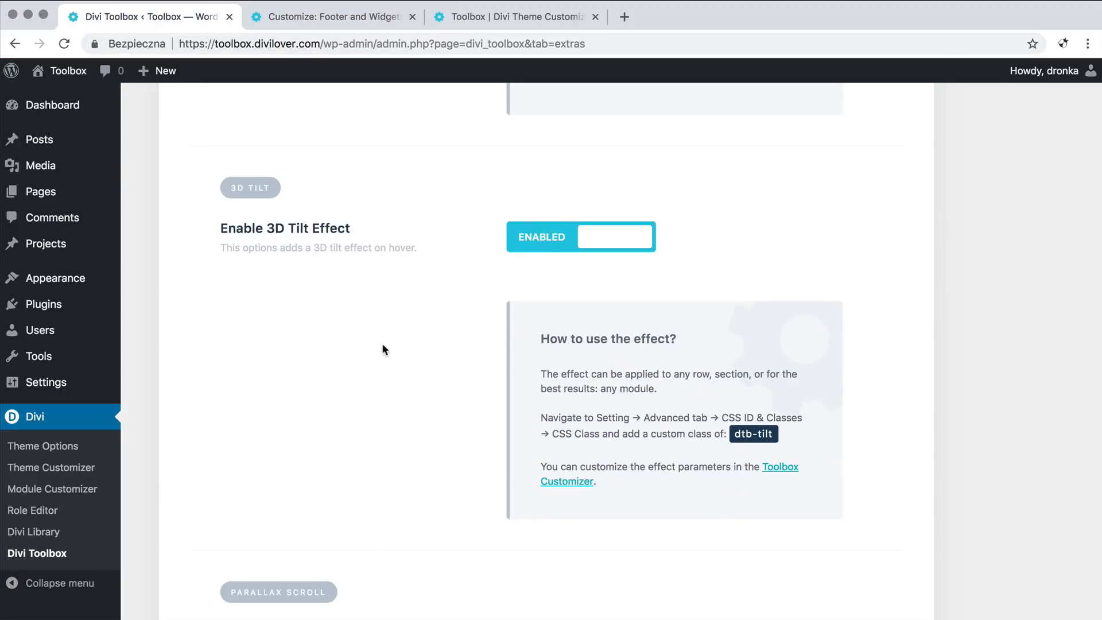
# Step: Read the Parallax Scrolling for Modules option with its usage instructions and available scroll-speed classes in the Extras settings
pyautogui.scroll(-5, 383, 348)
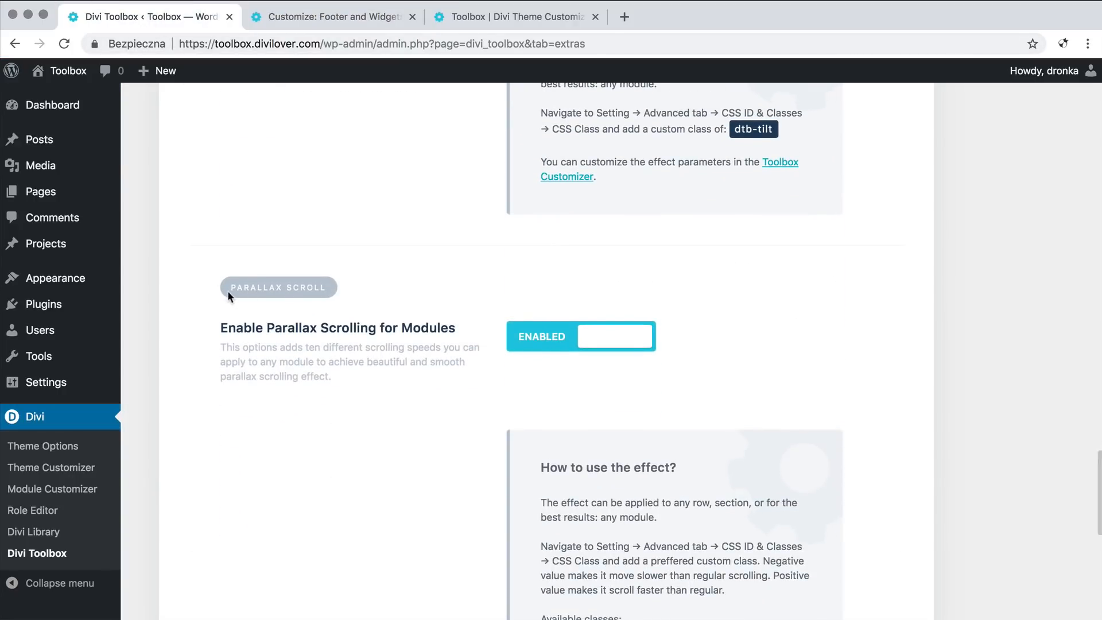
pyautogui.scroll(-1, 389, 380)
pyautogui.scroll(-3, 389, 374)
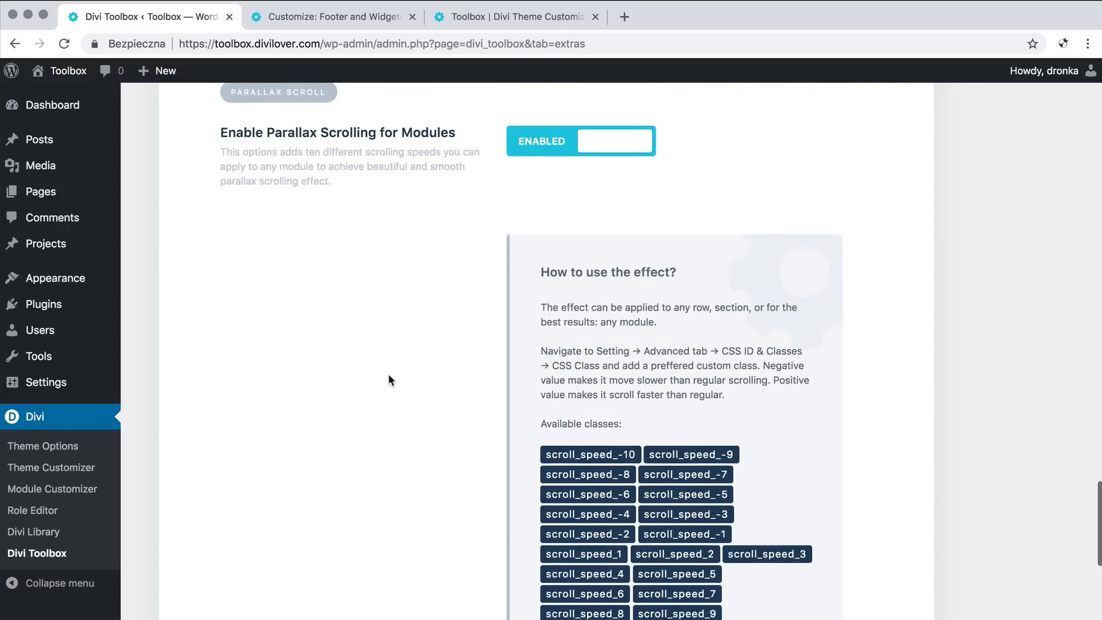
# Step: Open the live site's Features page and look through its Header, Footer, Mobile and Blog feature lists
pyautogui.click(515, 19)
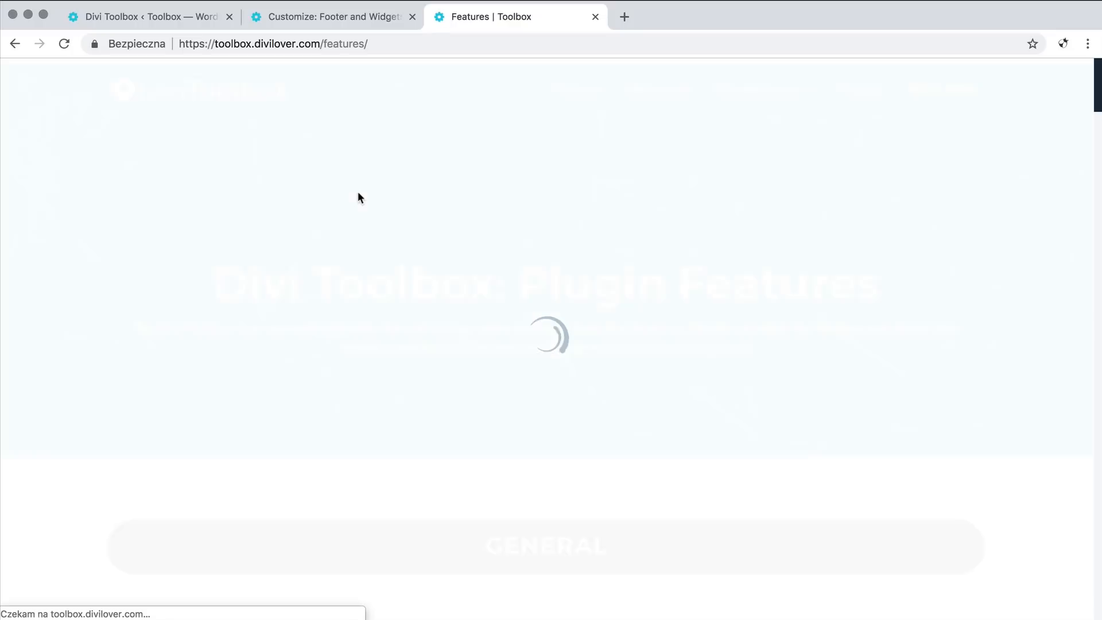
pyautogui.scroll(-7, 358, 197)
pyautogui.scroll(-10, 357, 192)
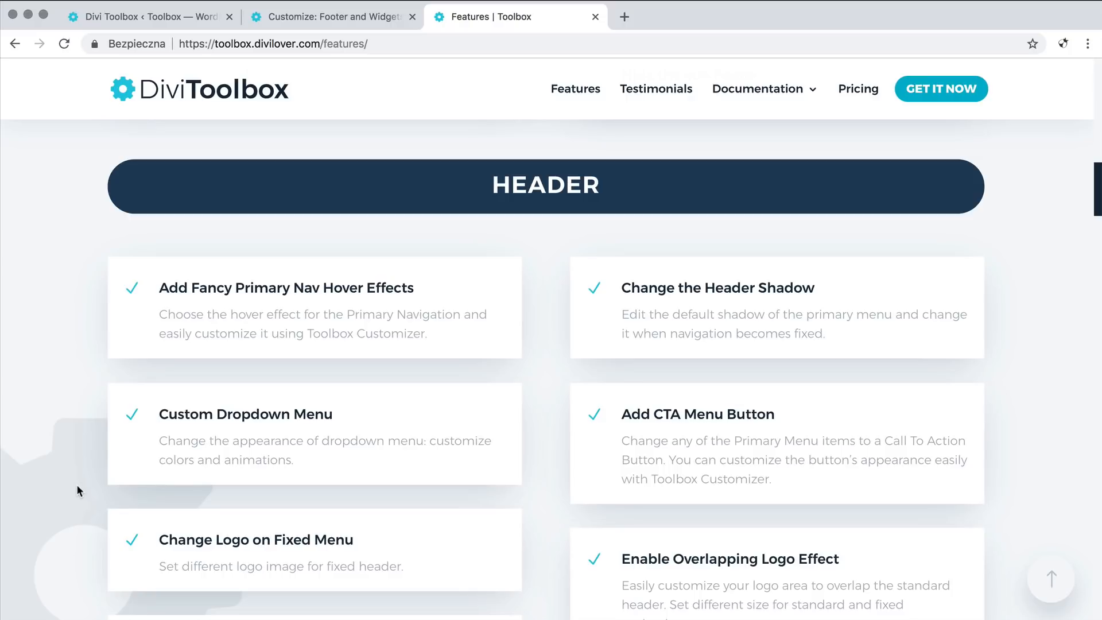
pyautogui.scroll(-12, 84, 331)
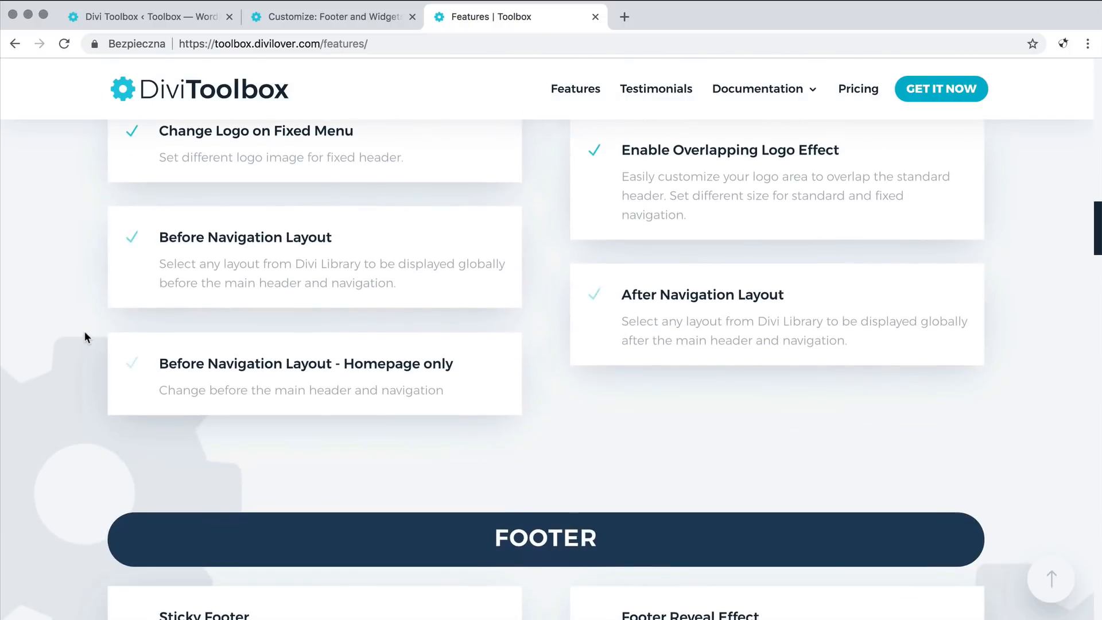
pyautogui.scroll(-10, 84, 337)
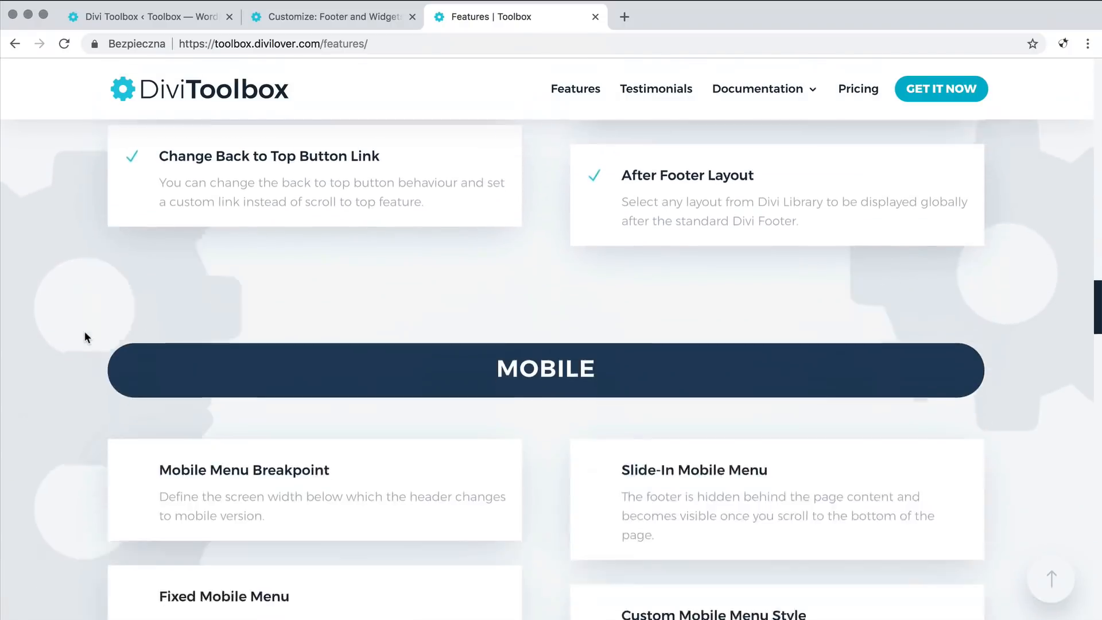
pyautogui.scroll(-12, 85, 332)
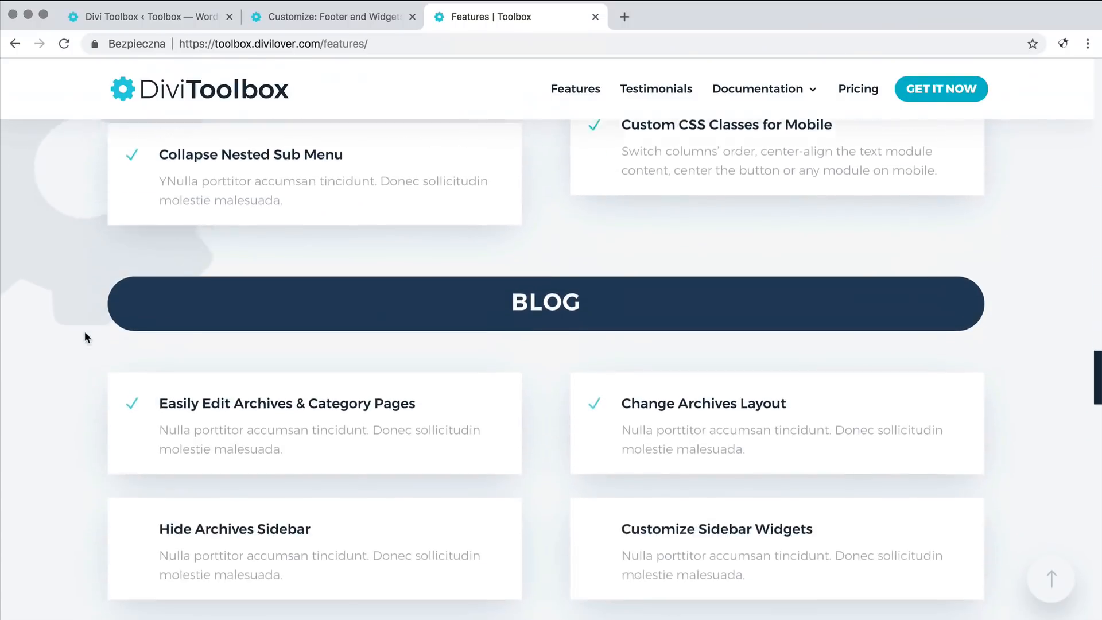
pyautogui.scroll(12, 1024, 349)
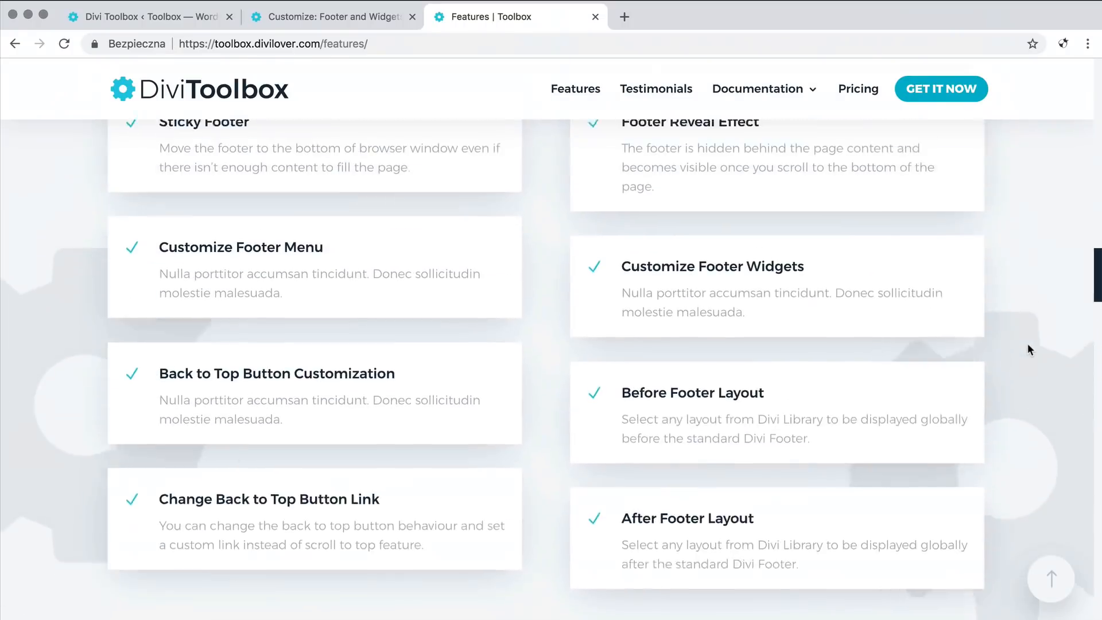
pyautogui.scroll(-3, 1027, 344)
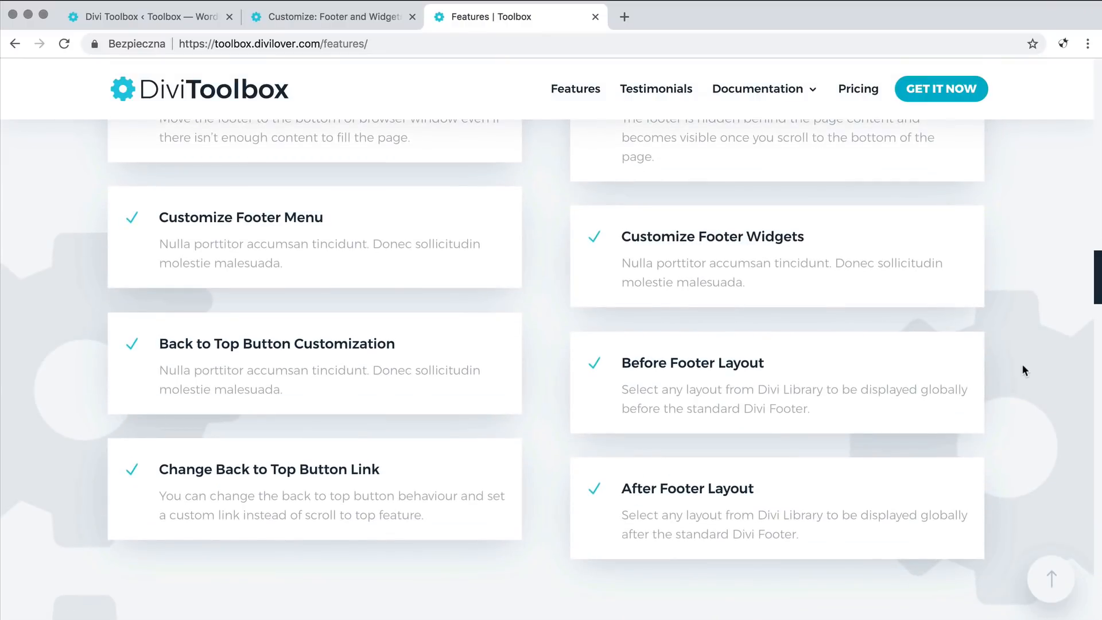
# Step: Open the Extra Add-ons documentation, read the Parallax Modules Scrolling article and open its demo page
pyautogui.moveTo(718, 112)
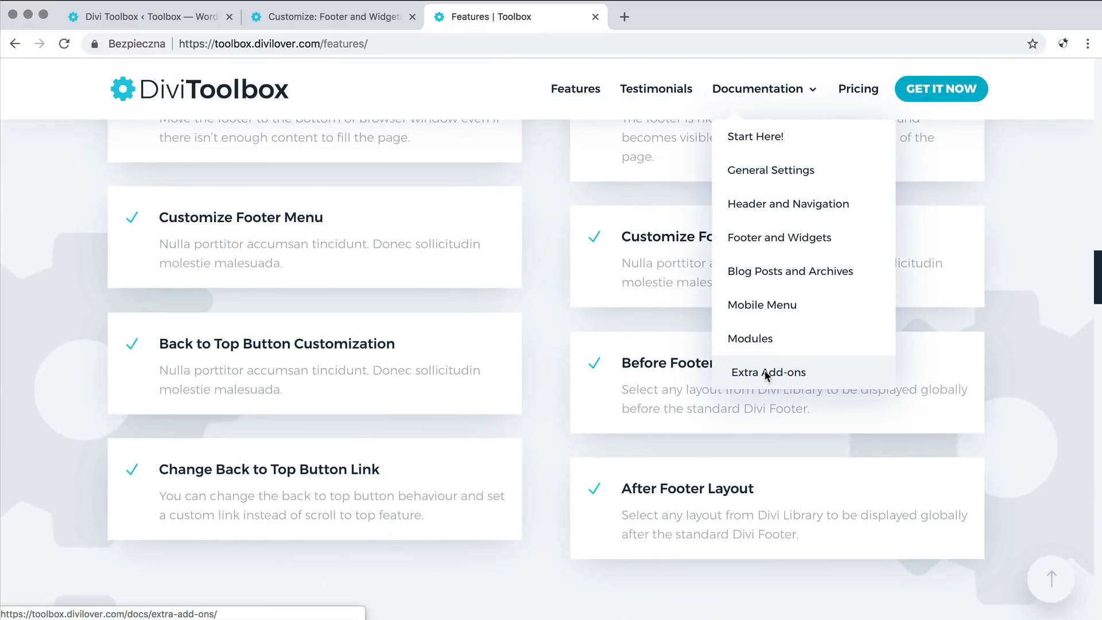
pyautogui.click(765, 371)
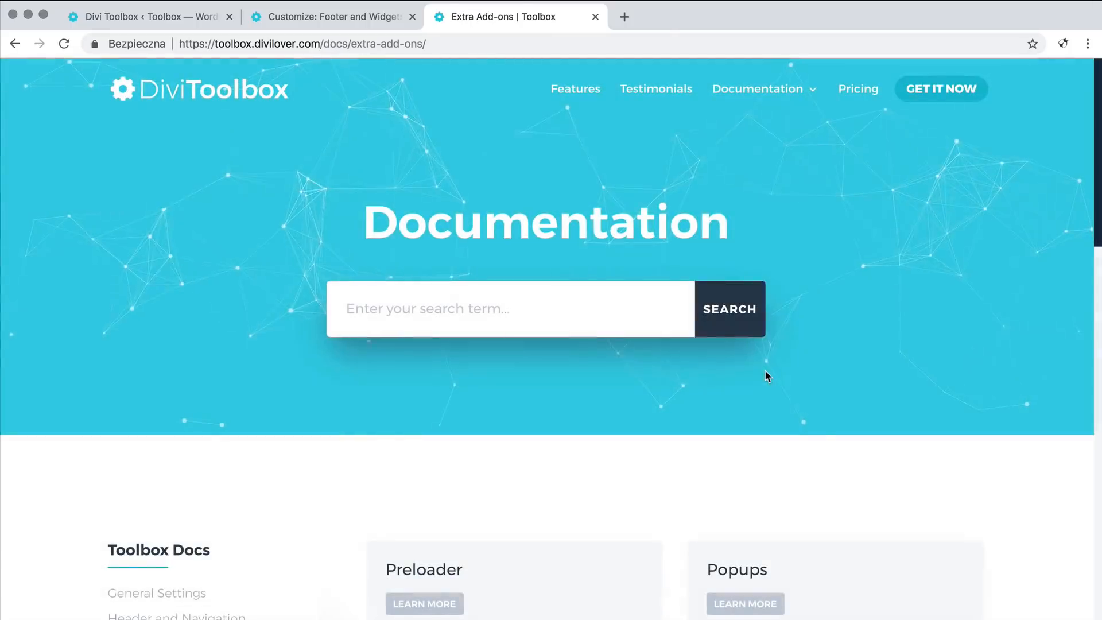
pyautogui.scroll(-9, 765, 370)
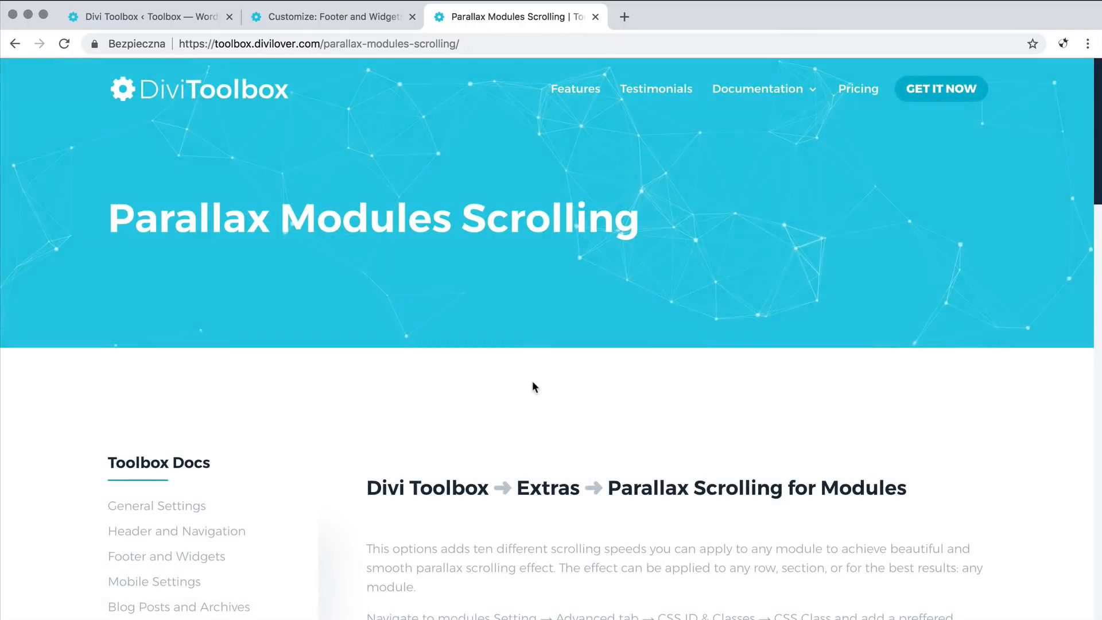
pyautogui.scroll(-4, 533, 381)
pyautogui.scroll(-10, 533, 381)
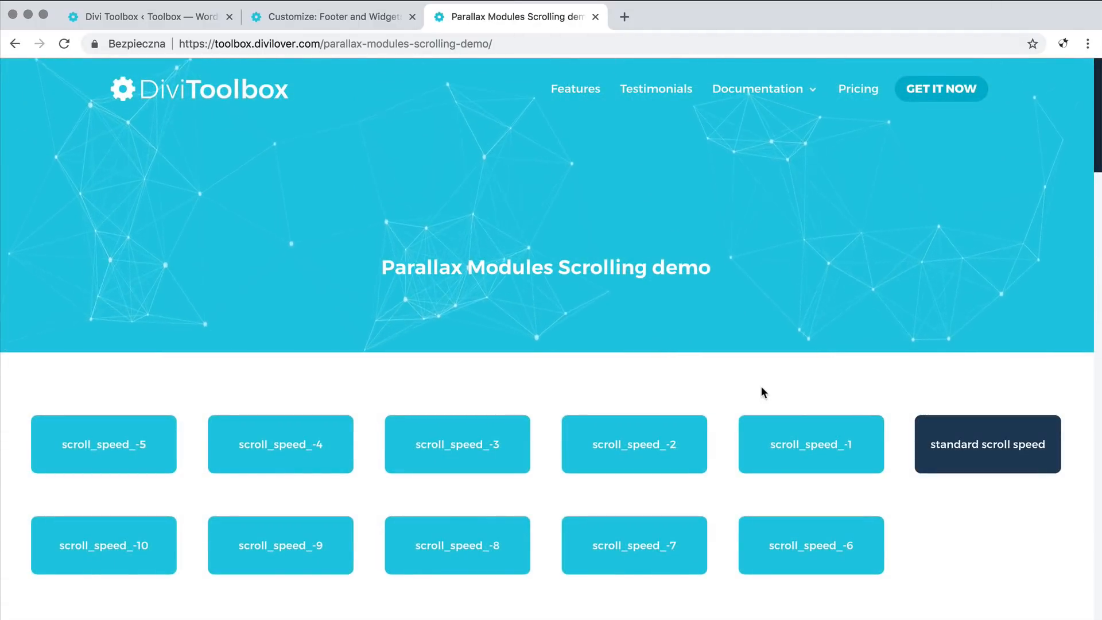
# Step: Compare how the negative classes from scroll_speed_-1 to scroll_speed_-10 move against the standard scroll speed box on the demo page
pyautogui.scroll(-3, 722, 362)
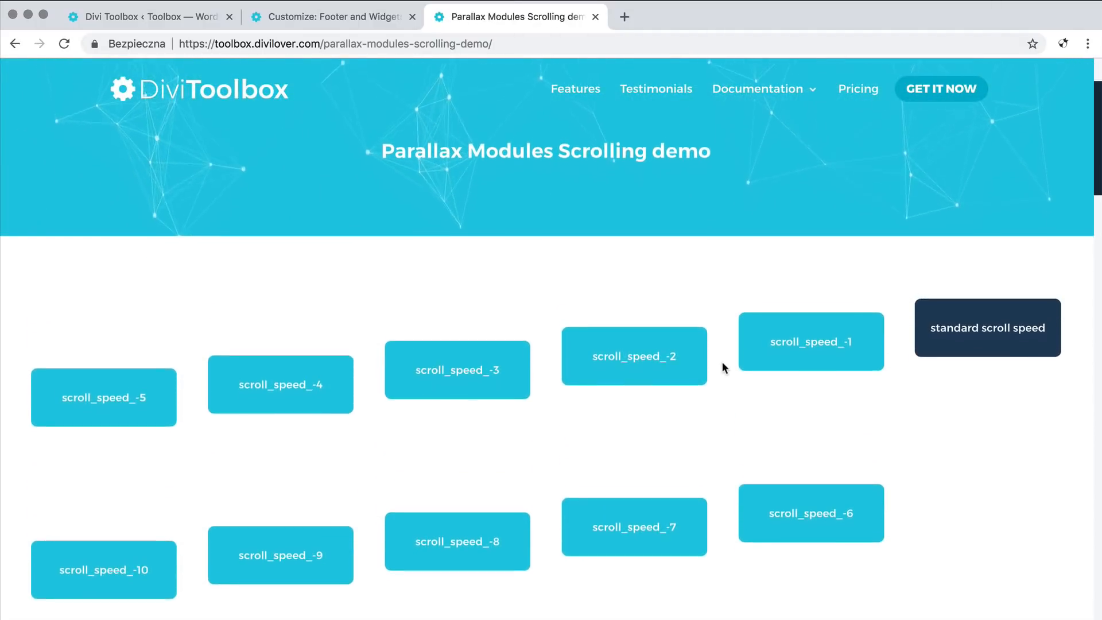
pyautogui.scroll(-3, 721, 361)
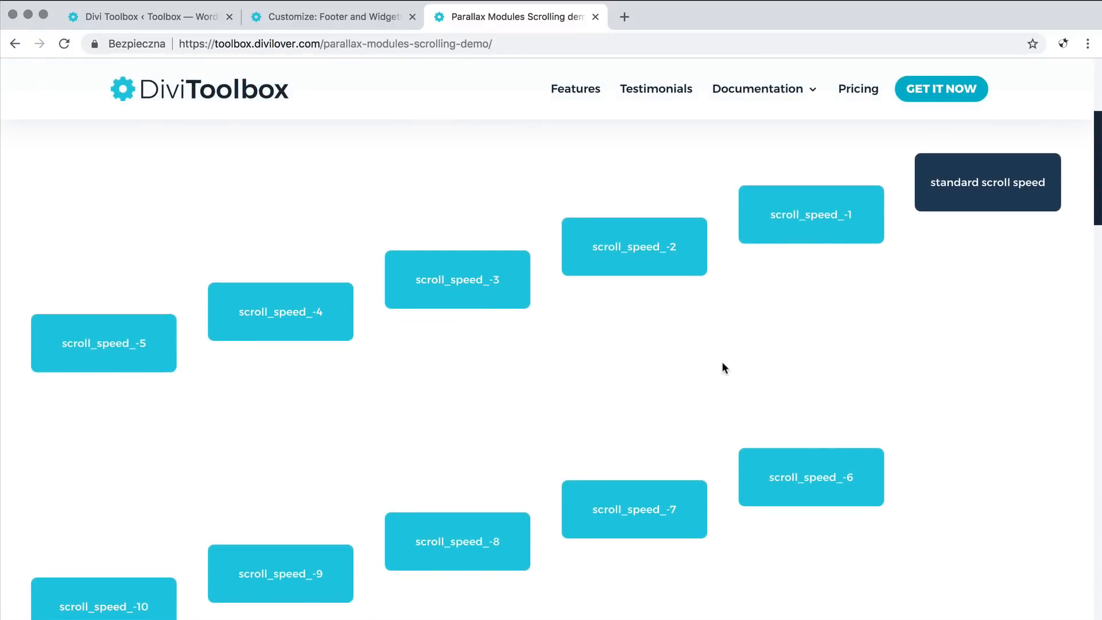
pyautogui.scroll(-5, 722, 362)
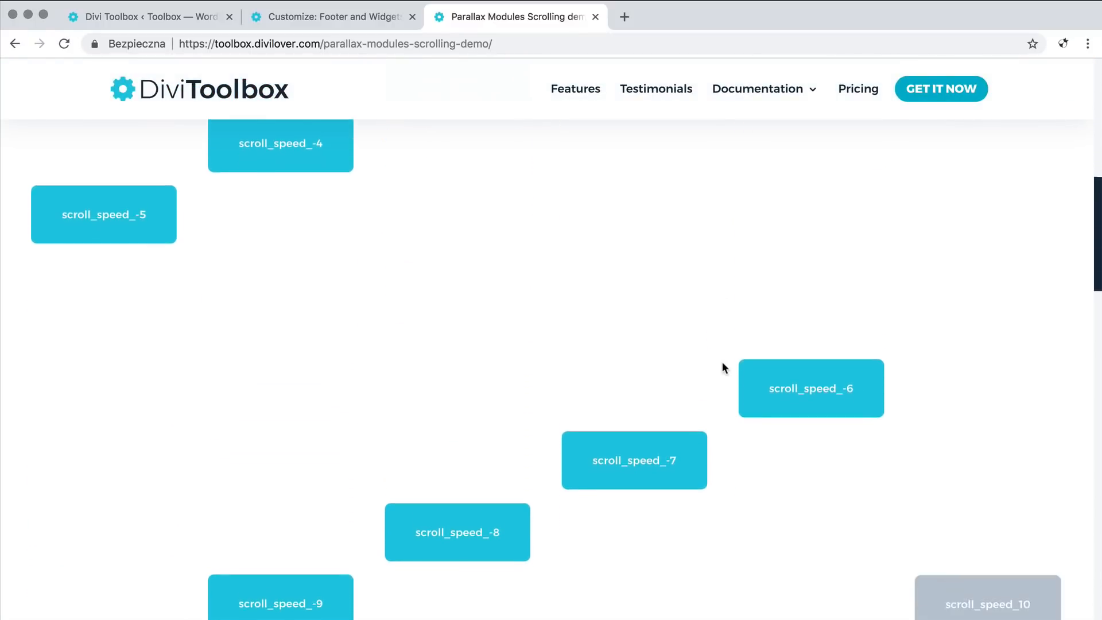
pyautogui.scroll(10, 722, 362)
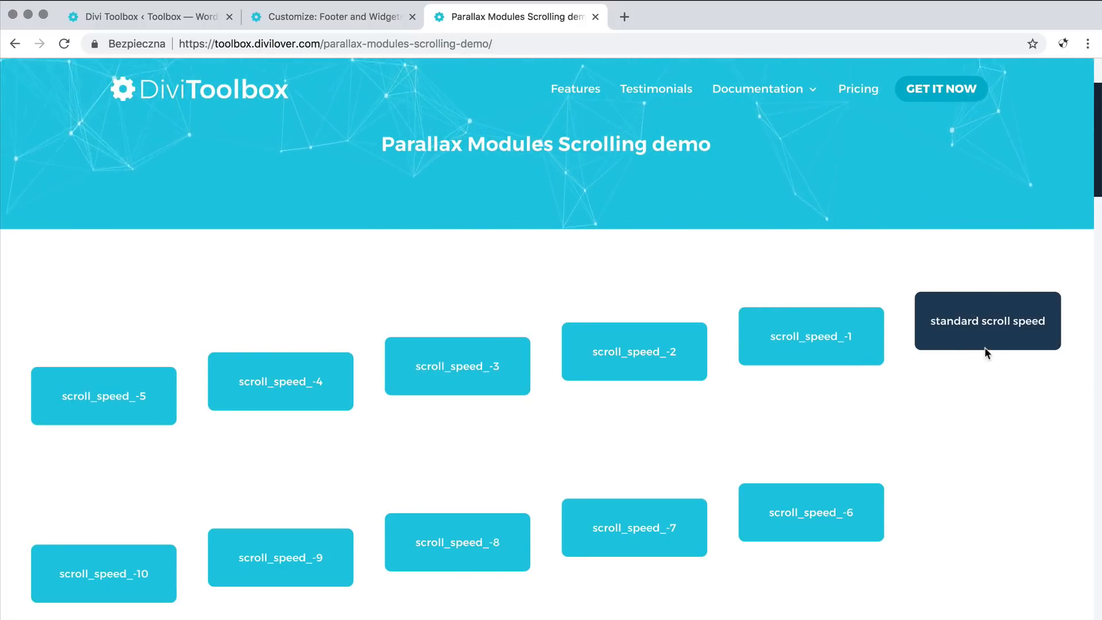
pyautogui.scroll(3, 985, 352)
pyautogui.scroll(-5, 984, 351)
pyautogui.scroll(5, 918, 350)
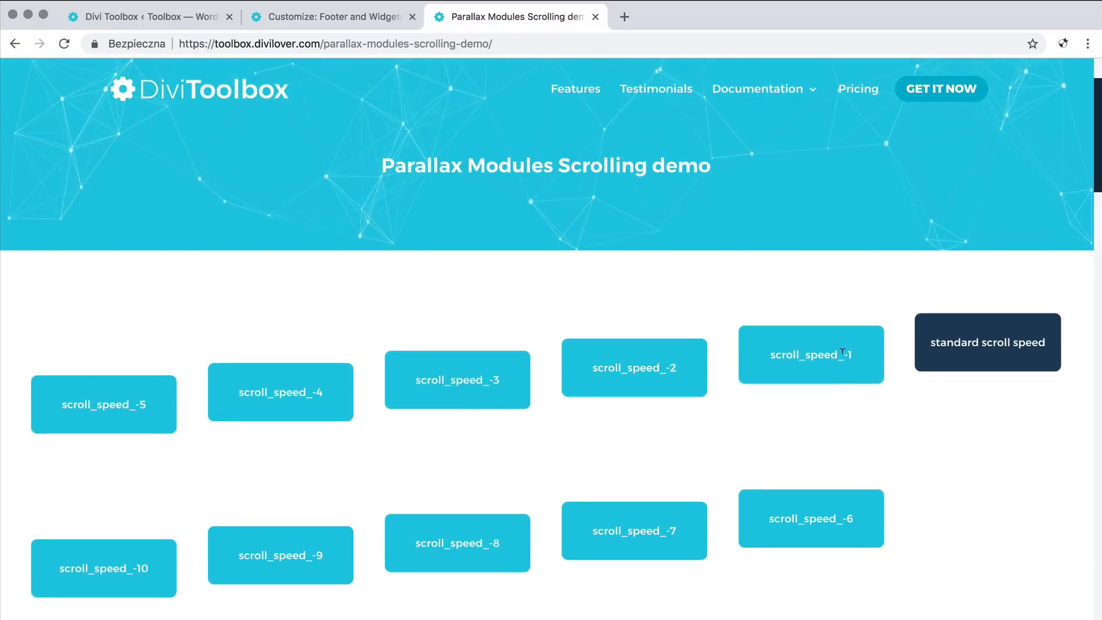
pyautogui.scroll(-5, 919, 391)
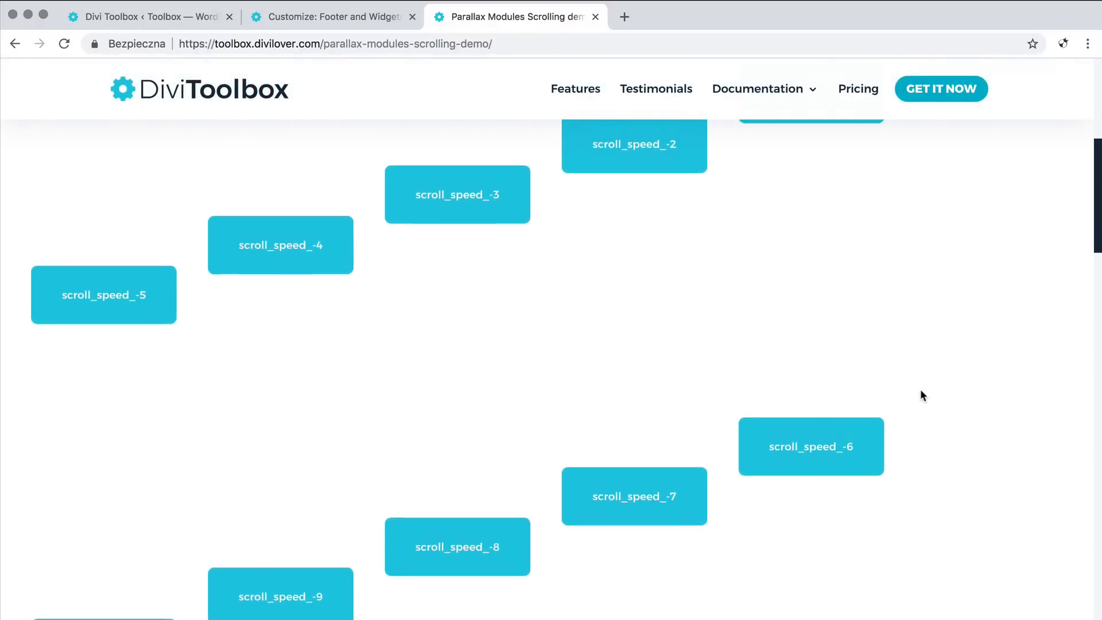
pyautogui.scroll(5, 920, 390)
pyautogui.scroll(3, 921, 388)
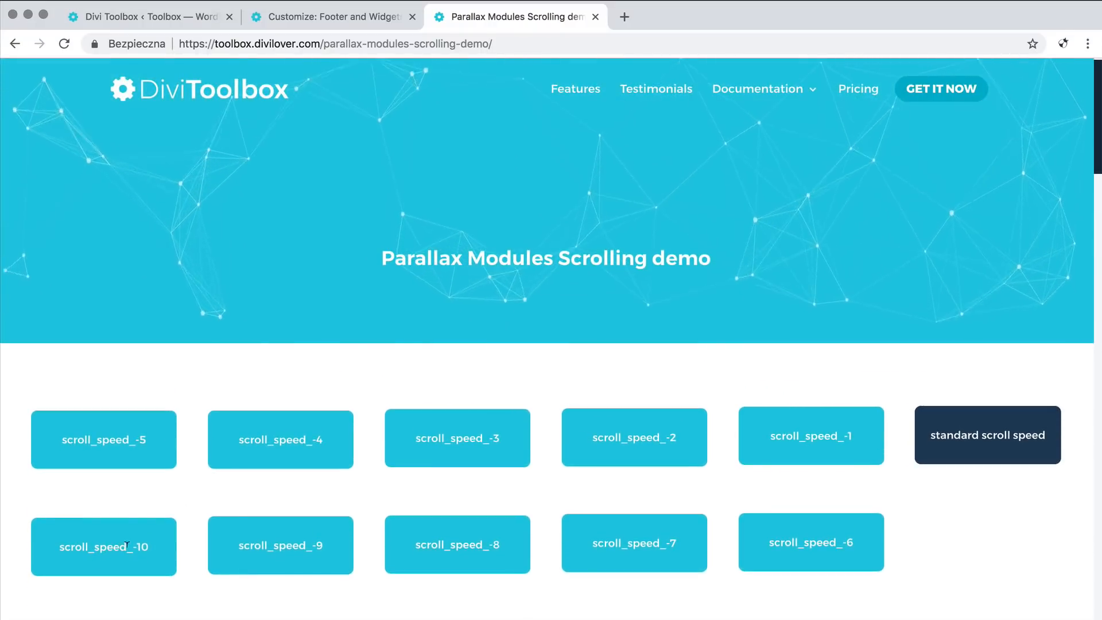
pyautogui.scroll(-5, 183, 545)
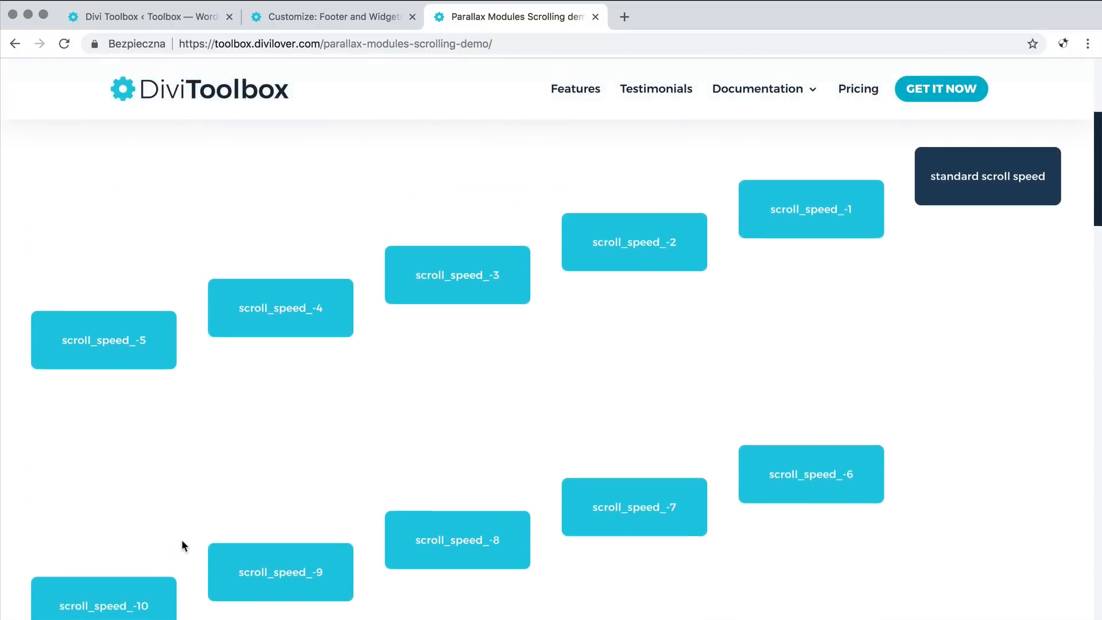
pyautogui.scroll(-5, 182, 541)
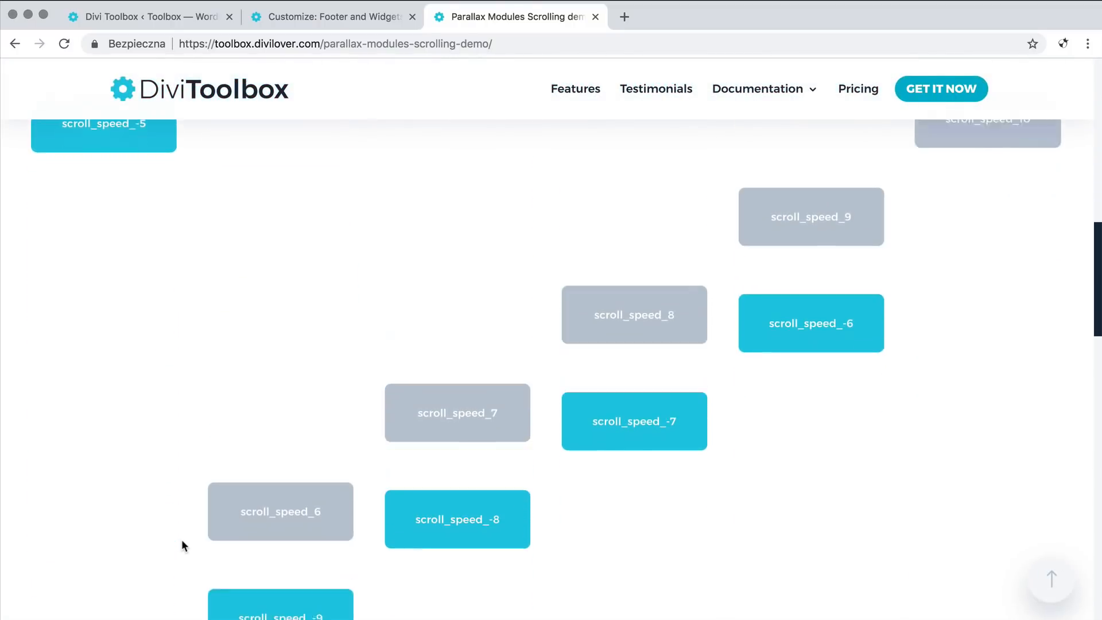
pyautogui.scroll(10, 182, 541)
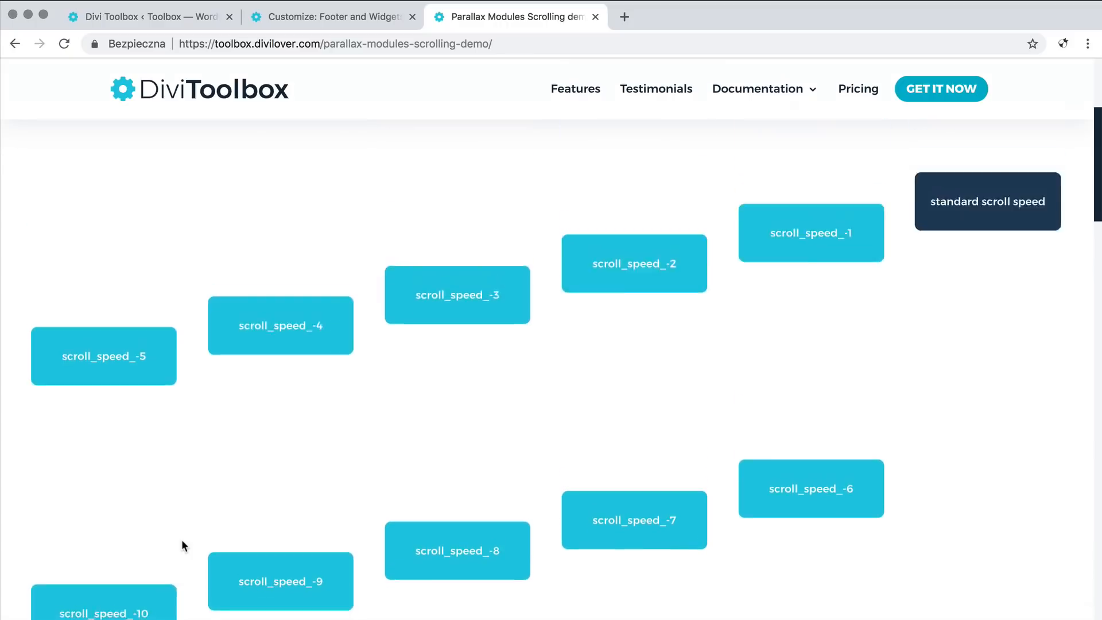
# Step: Examine the positive scroll_speed classes farther down the parallax demo page and compare them with the negative ones and the standard speed
pyautogui.scroll(-8, 182, 544)
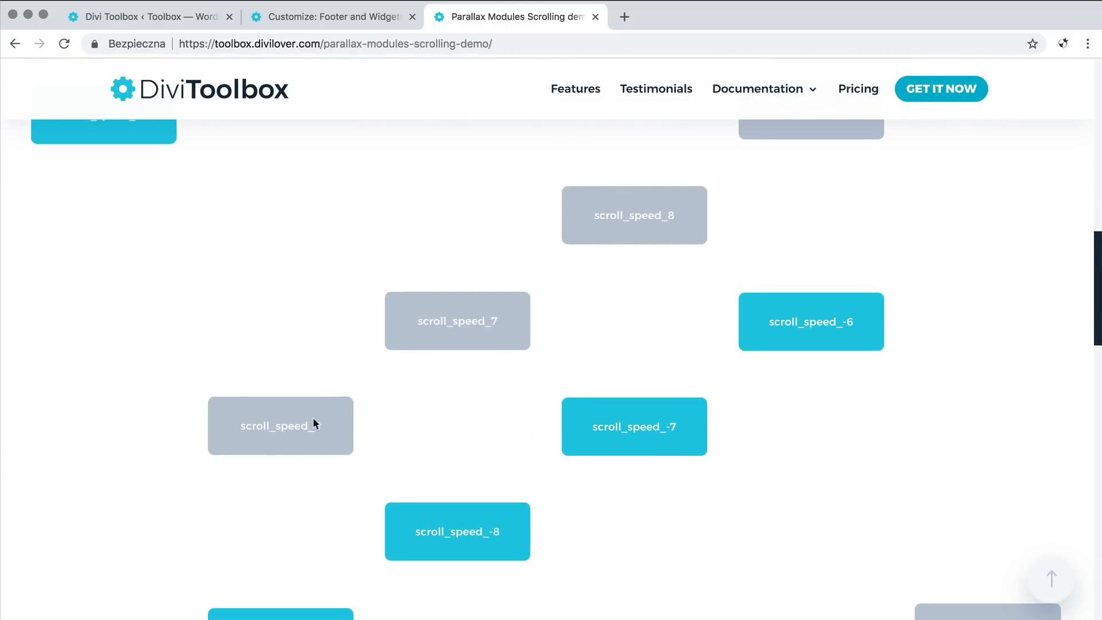
pyautogui.scroll(-5, 480, 374)
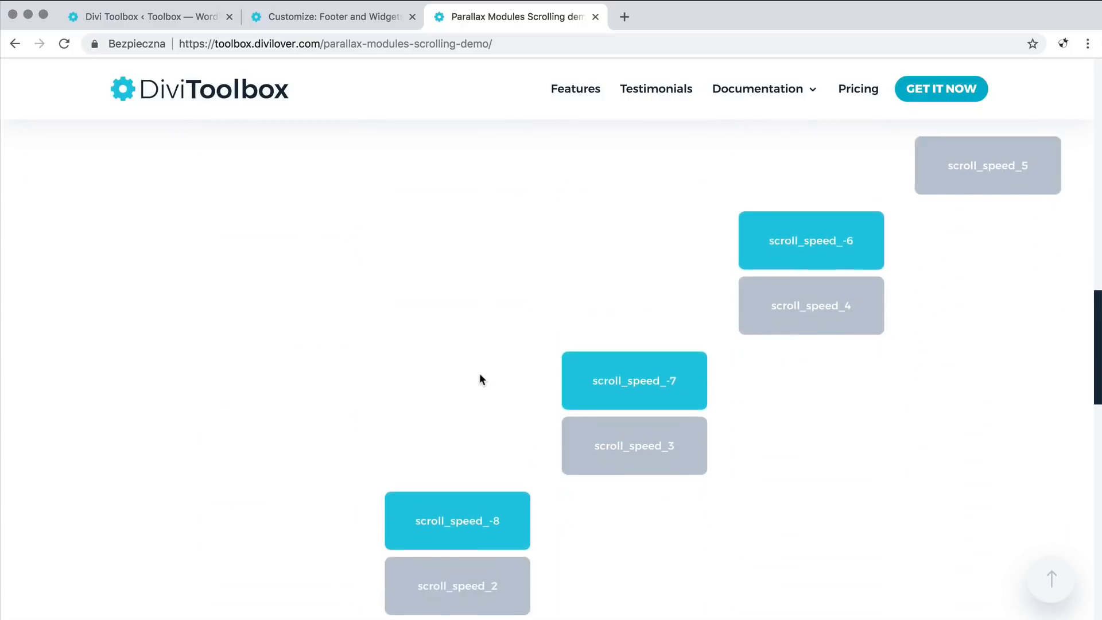
pyautogui.scroll(-5, 479, 372)
pyautogui.scroll(3, 479, 374)
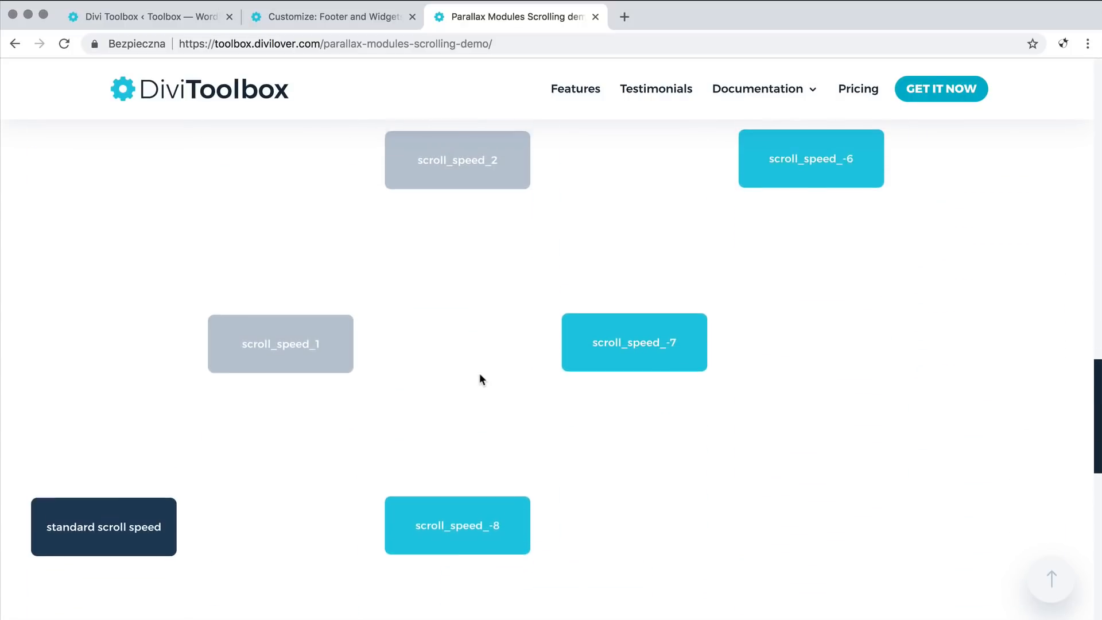
pyautogui.scroll(10, 291, 349)
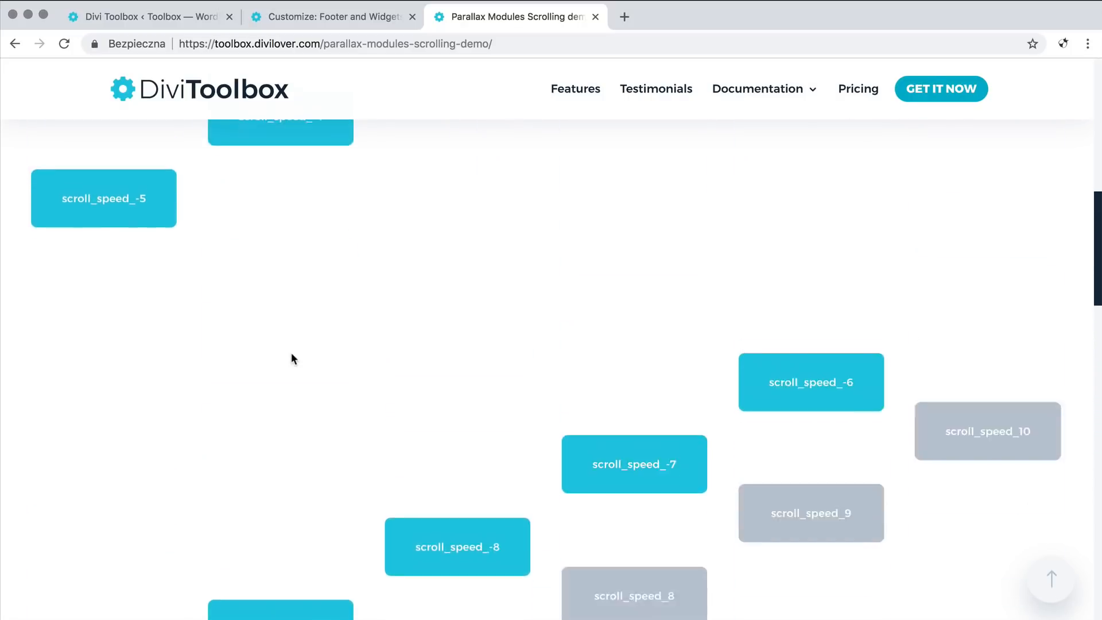
pyautogui.scroll(5, 293, 357)
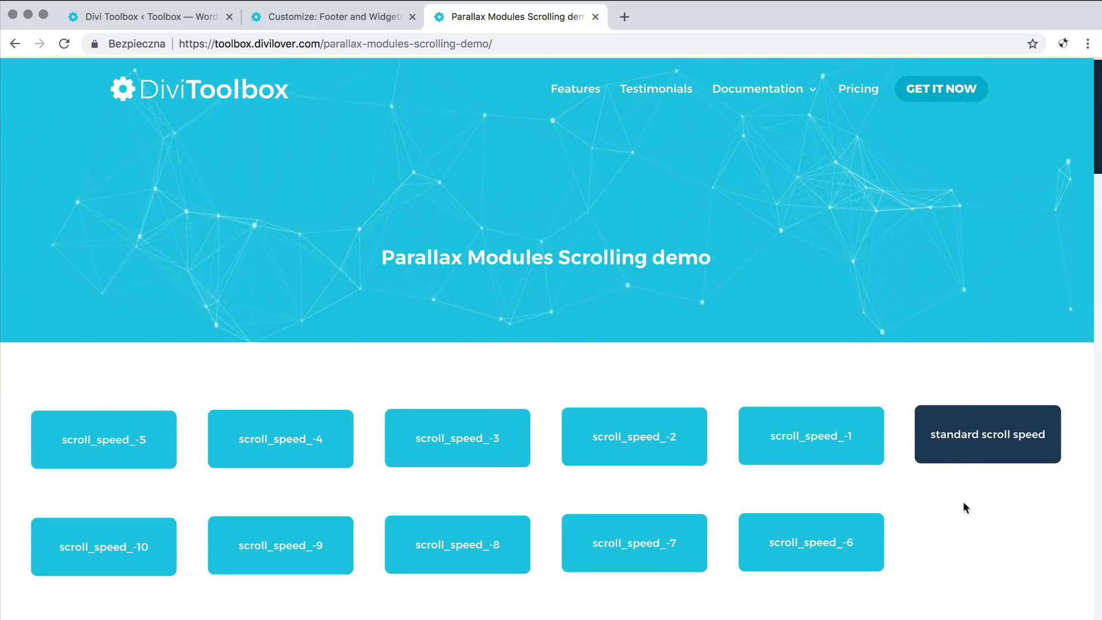
pyautogui.scroll(-3, 974, 508)
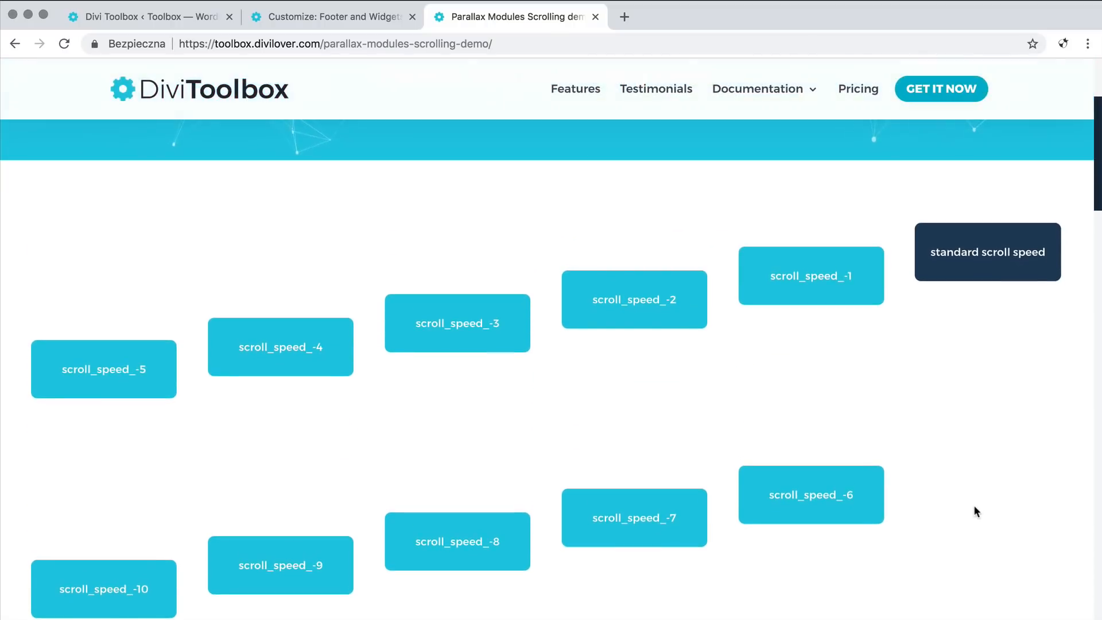
pyautogui.scroll(-3, 974, 510)
pyautogui.scroll(10, 974, 510)
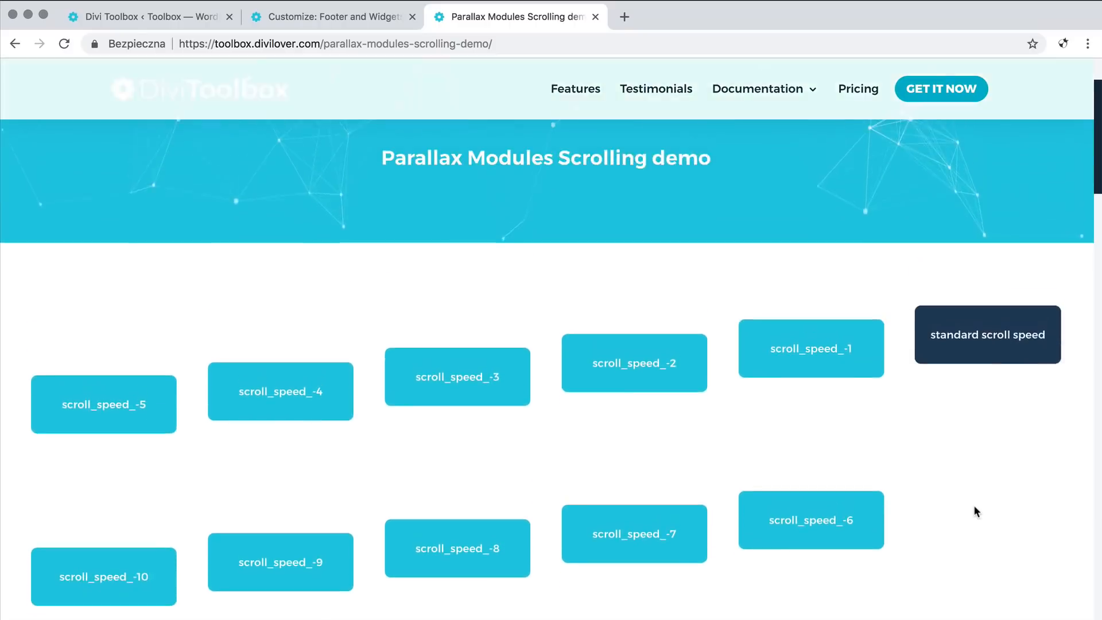
pyautogui.scroll(-3, 974, 508)
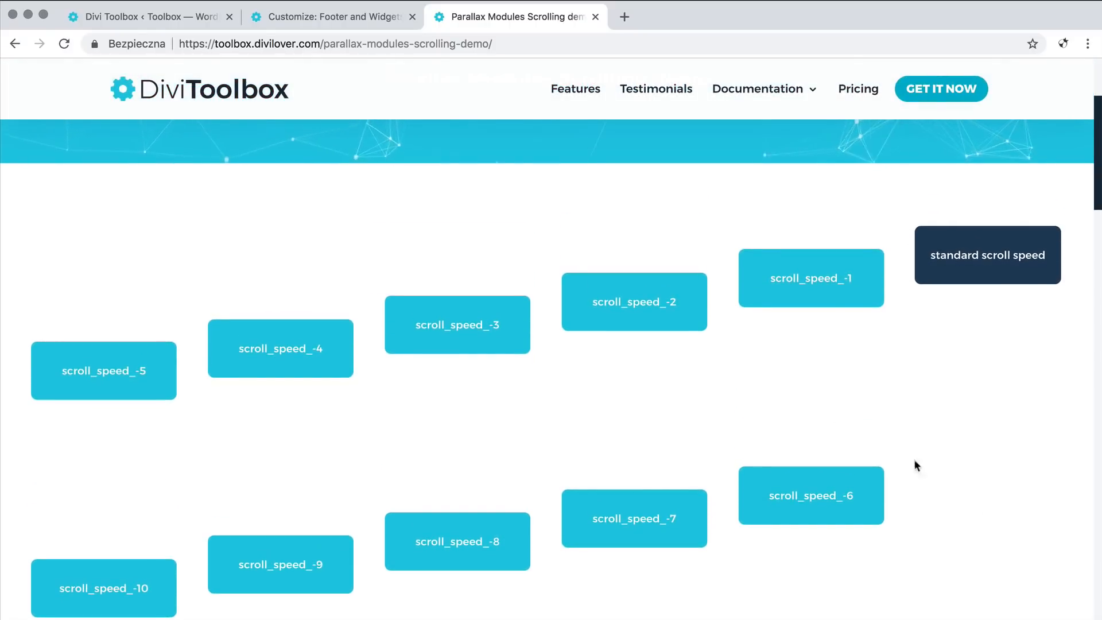
# Step: Return to the plugin's Extras settings, check the parallax option's Disable on Mobile setting and go back to the start of the page
pyautogui.click(157, 19)
pyautogui.scroll(-5, 315, 386)
pyautogui.scroll(10, 315, 389)
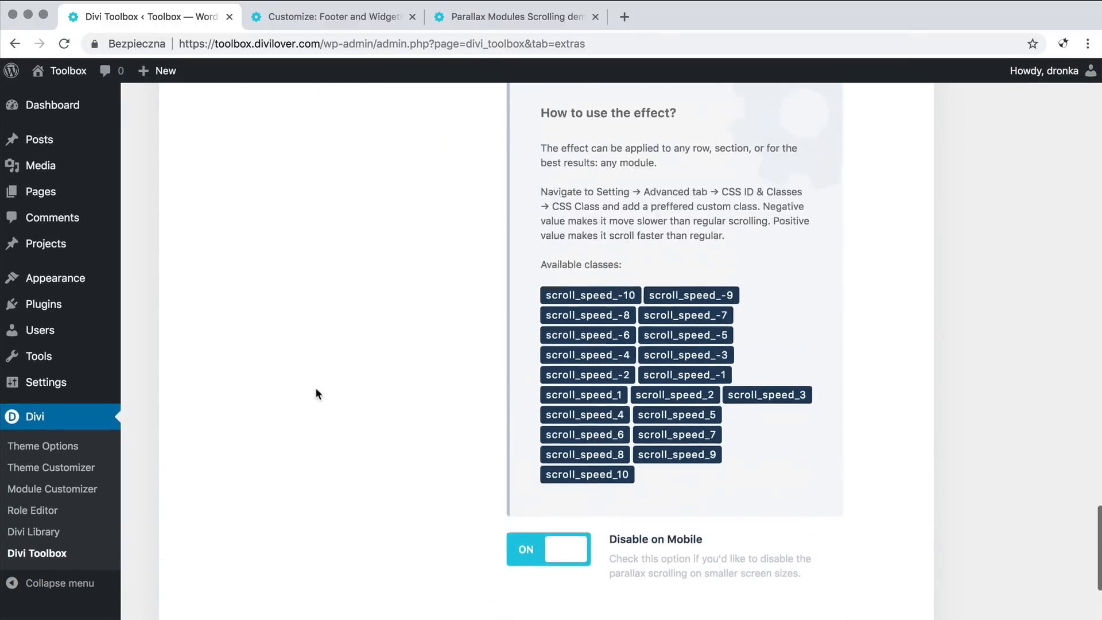
pyautogui.scroll(10, 317, 394)
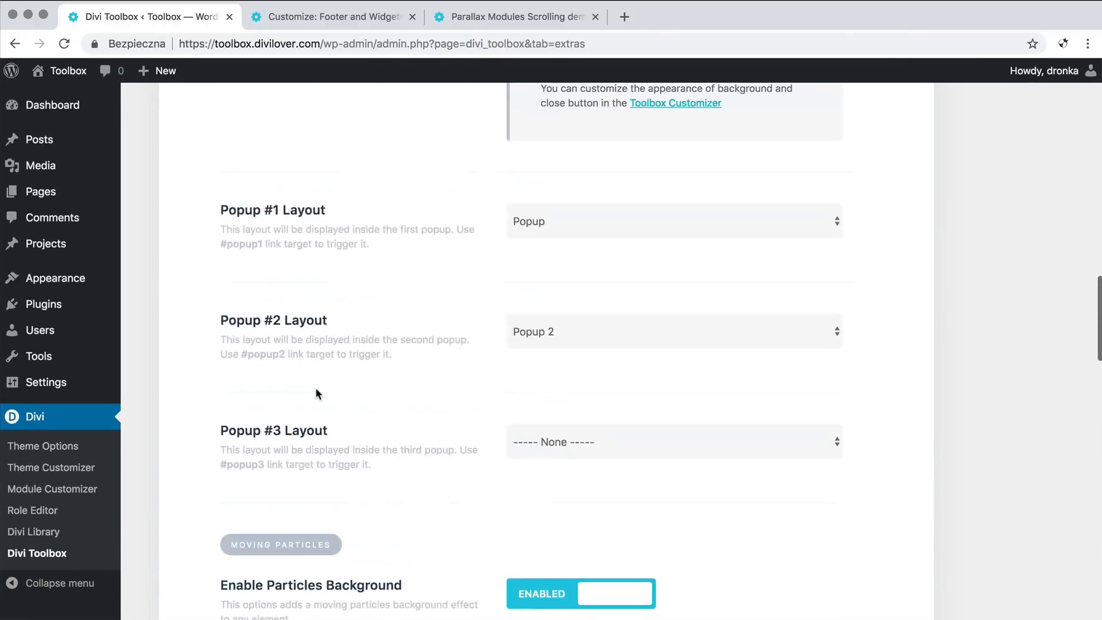
pyautogui.scroll(3, 316, 393)
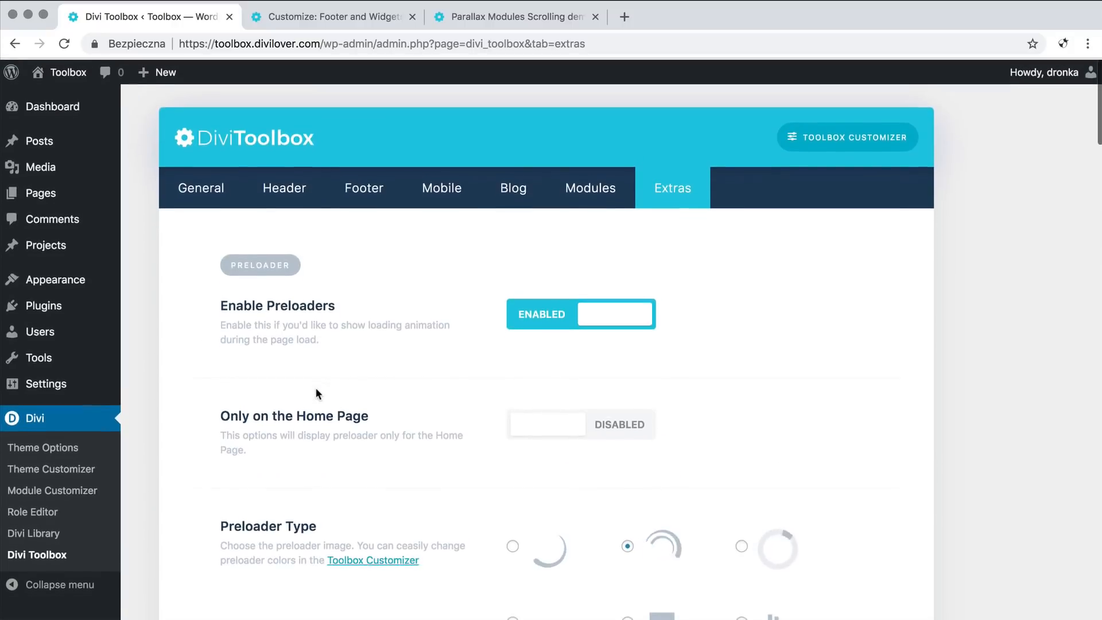